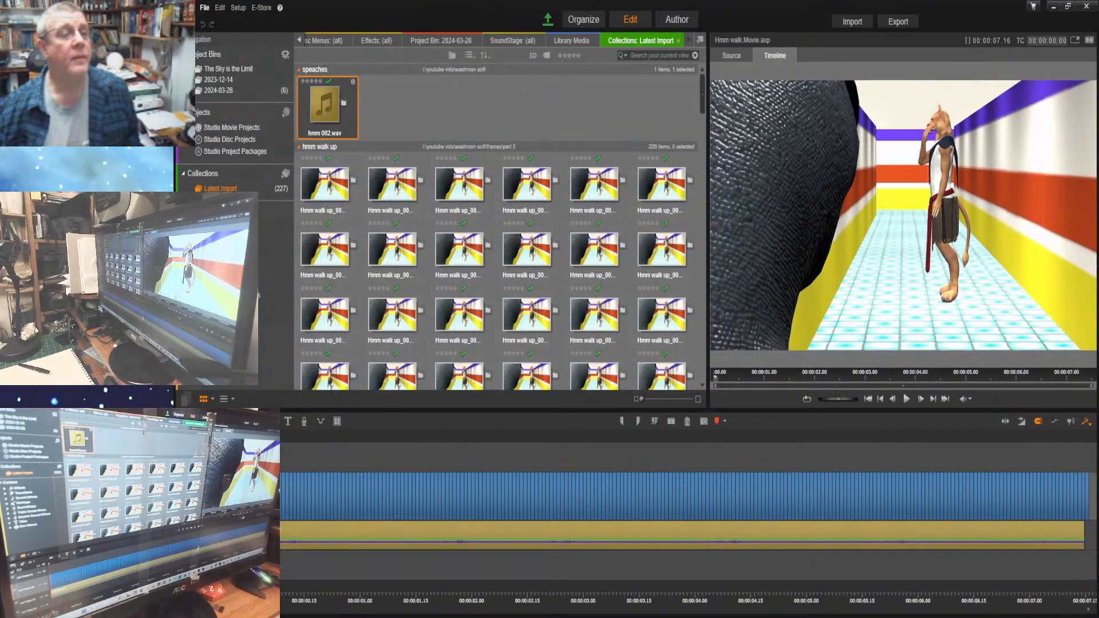
Start a new, empty movie project in place of the open Hmm walk movie
click(204, 9)
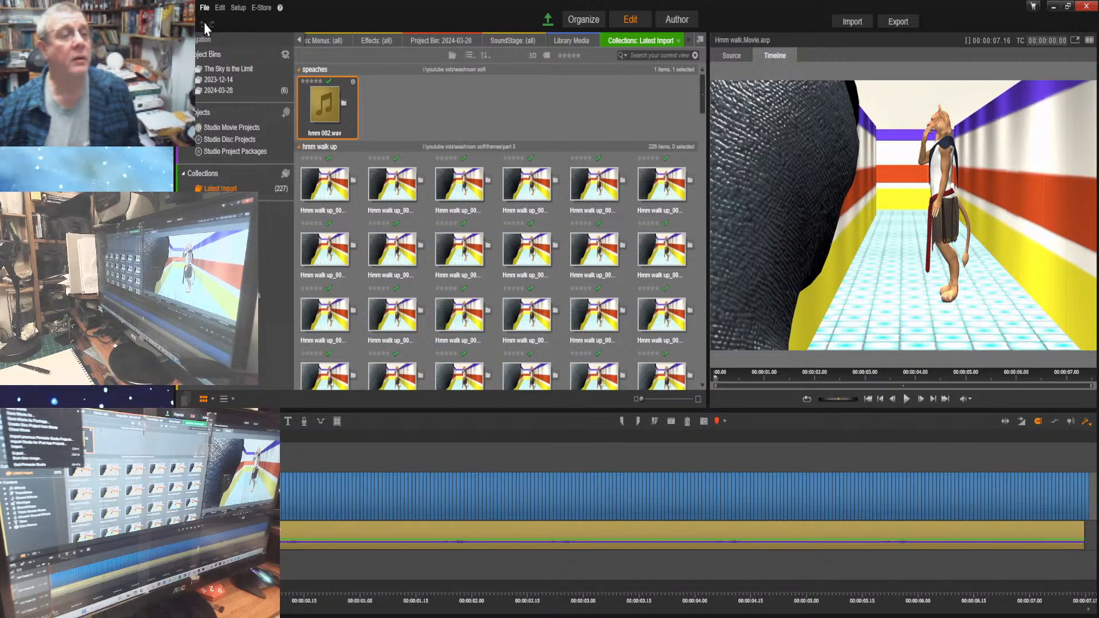
click(213, 32)
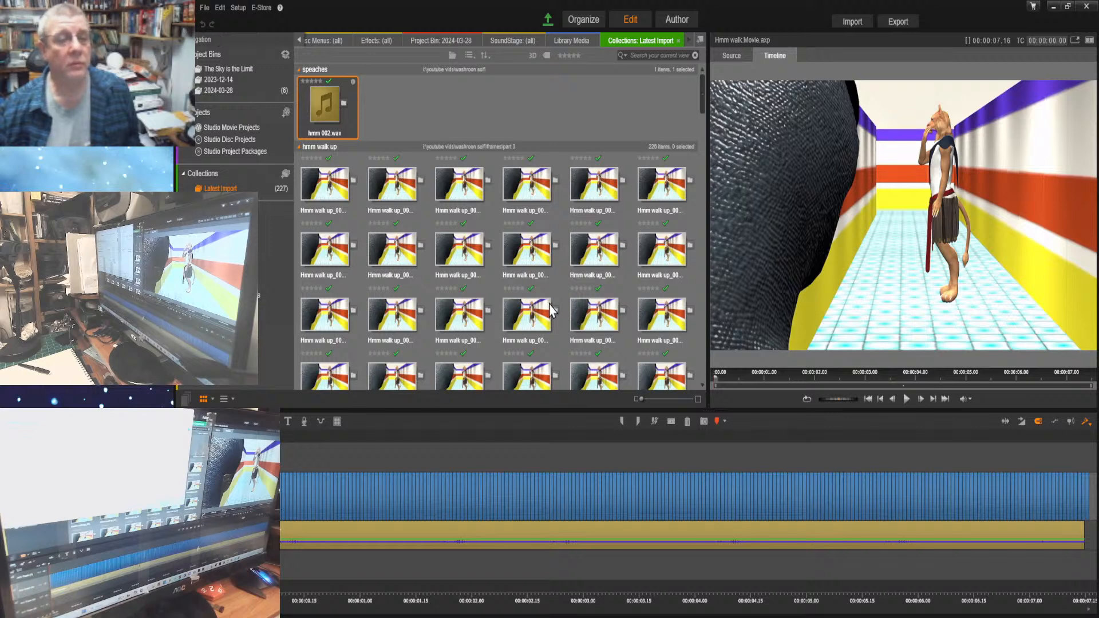
click(630, 15)
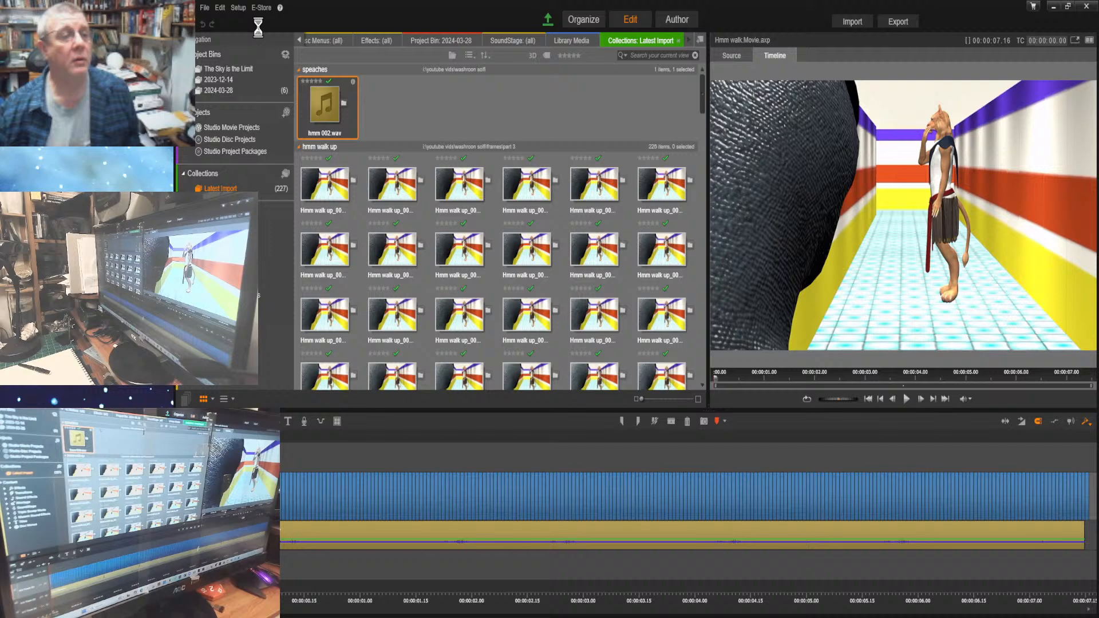
click(204, 8)
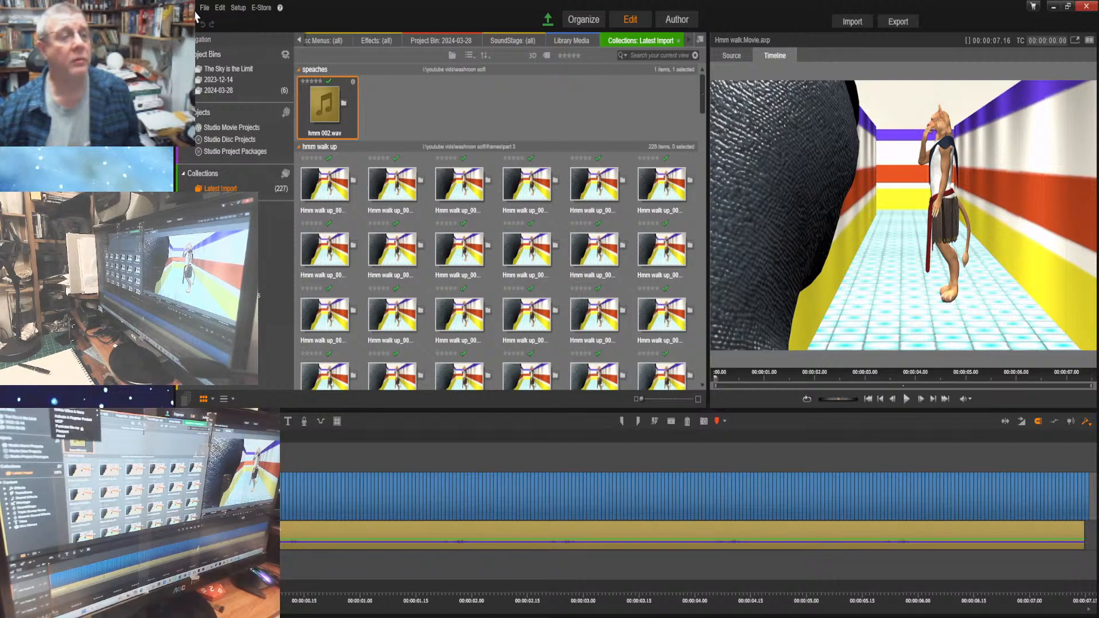
mouse_move(204, 12)
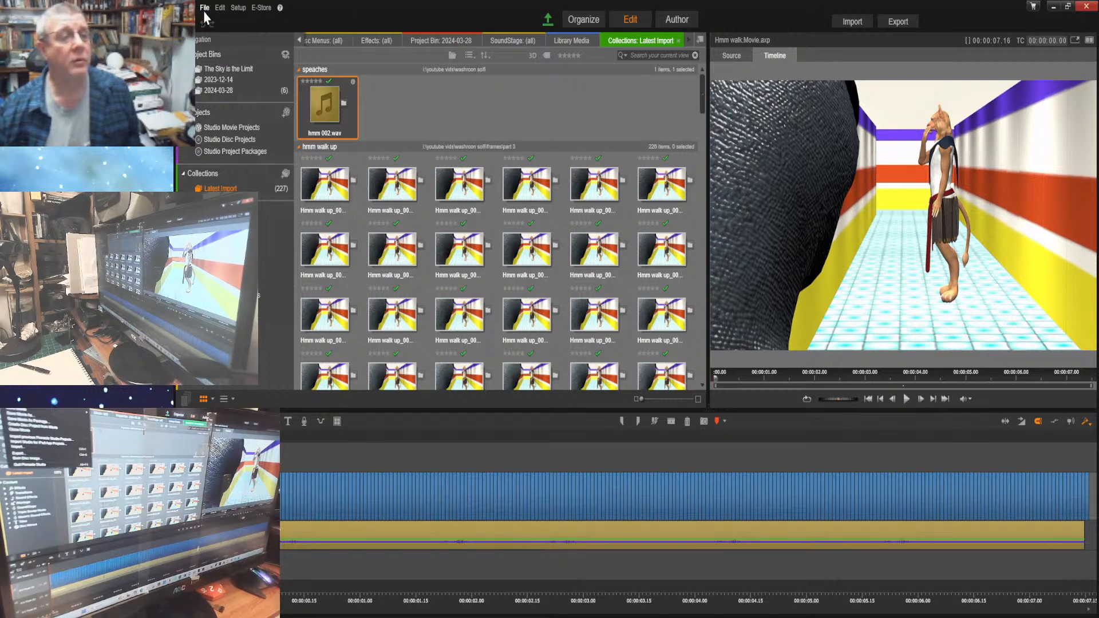
click(380, 27)
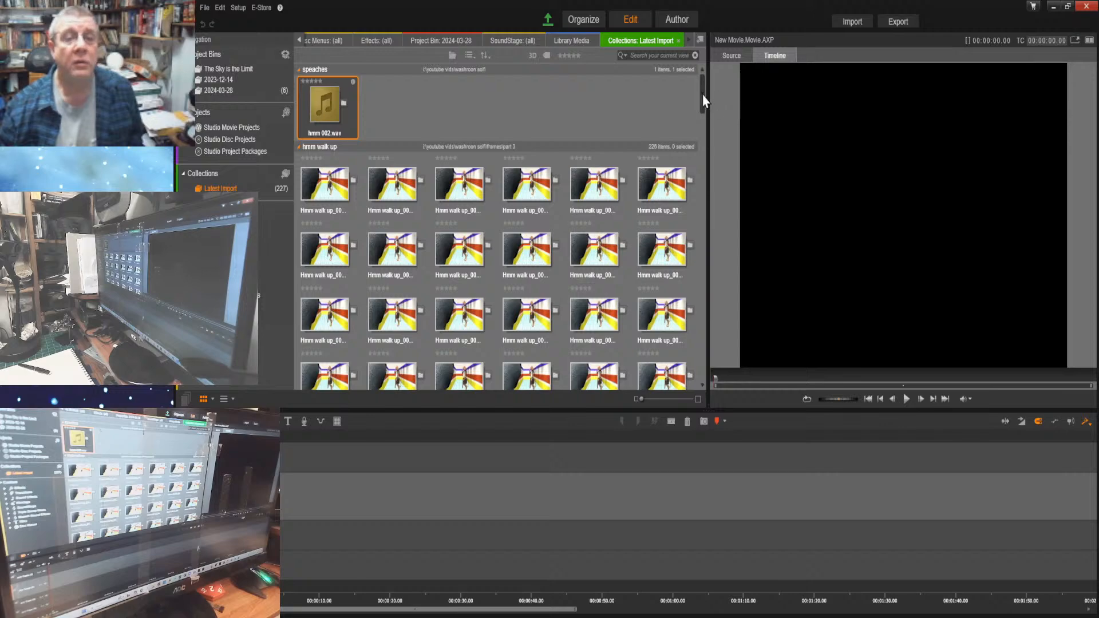
Look through the latest import collection and the library media for leftover speech audio clips
scroll(704, 114, down, 1)
drag(702, 108, 734, 480)
drag(702, 366, 698, 2)
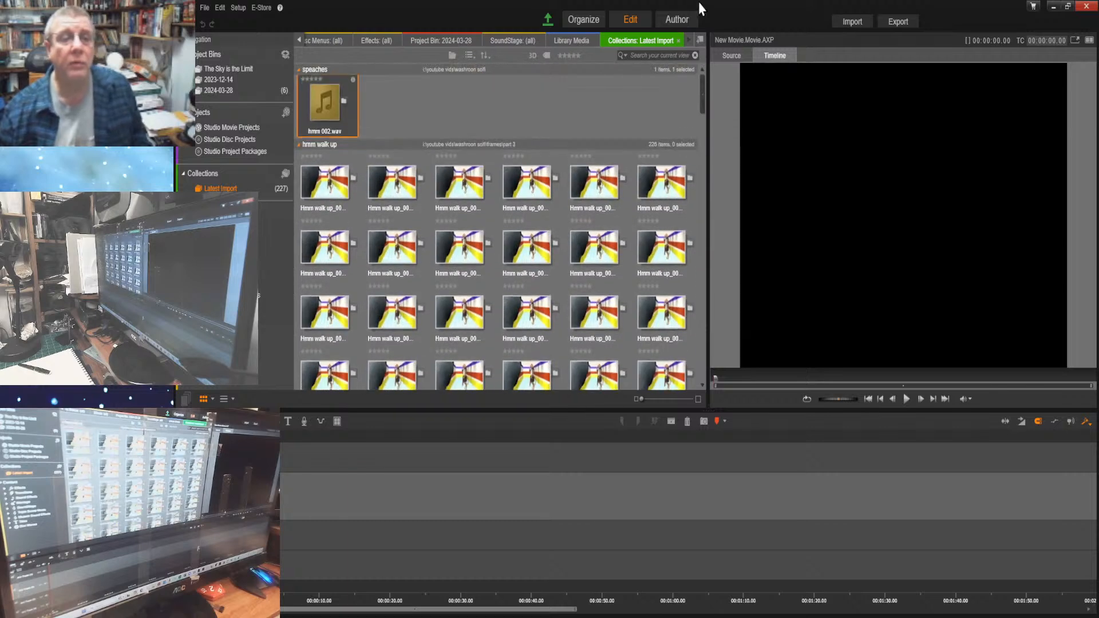
click(570, 40)
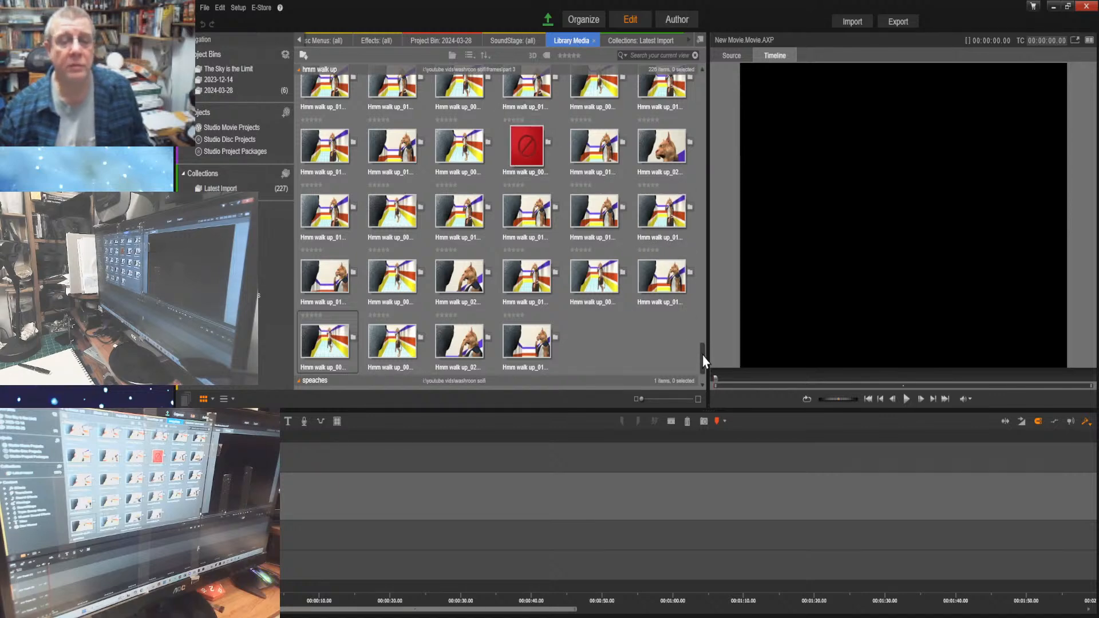
drag(703, 361, 699, 91)
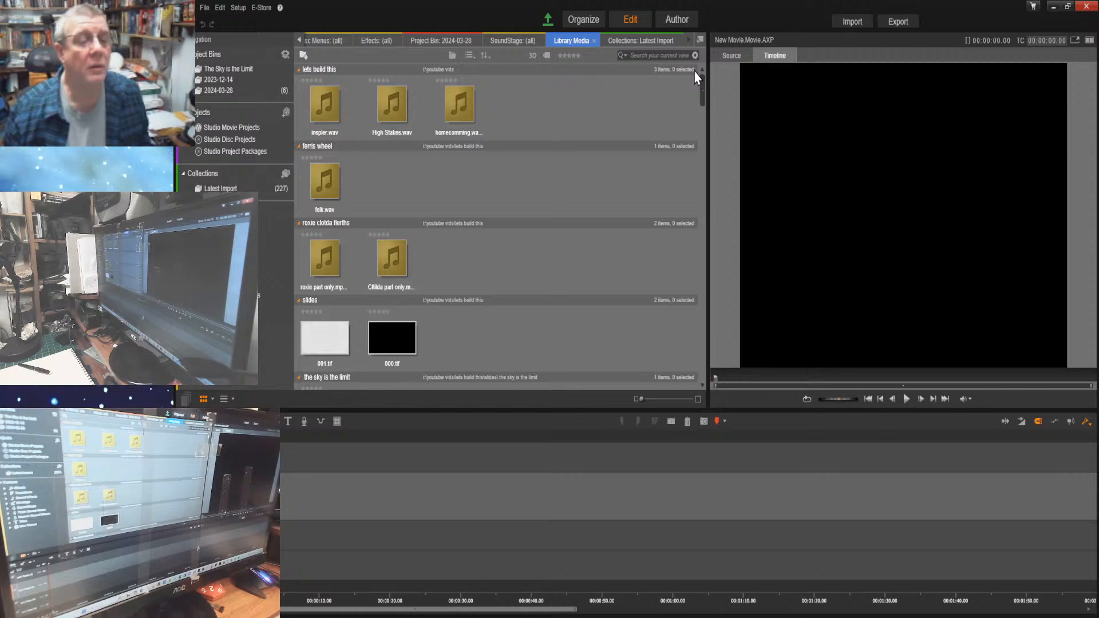
scroll(690, 121, down, 5)
scroll(690, 121, up, 5)
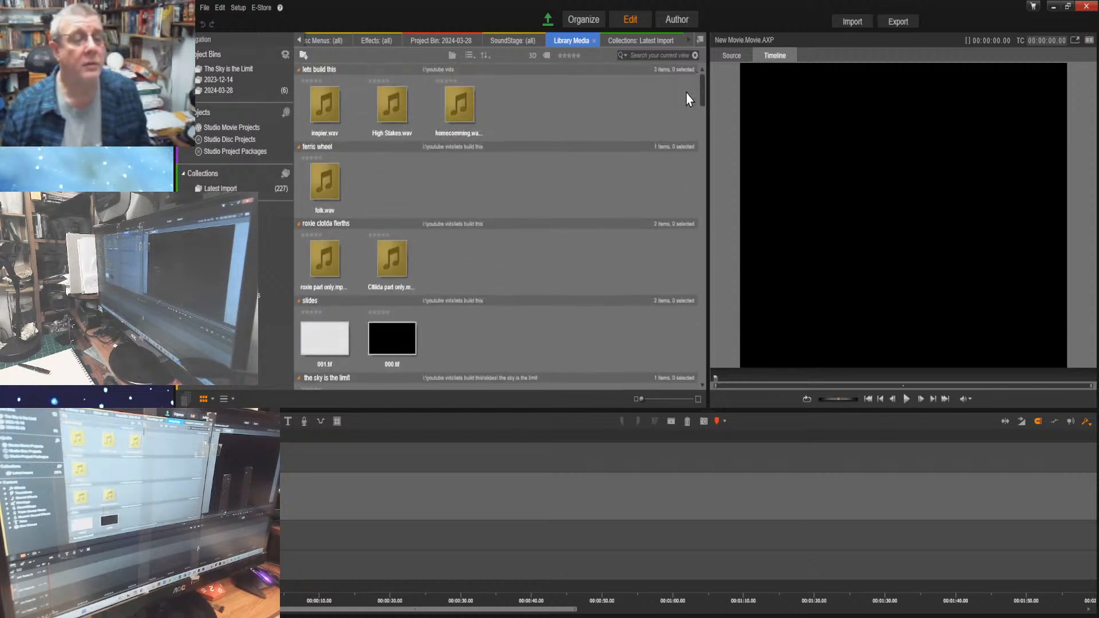
Preview the Roxie part-only audio clip, and delete both the Roxie and Clilda part-only clips from the library
click(318, 266)
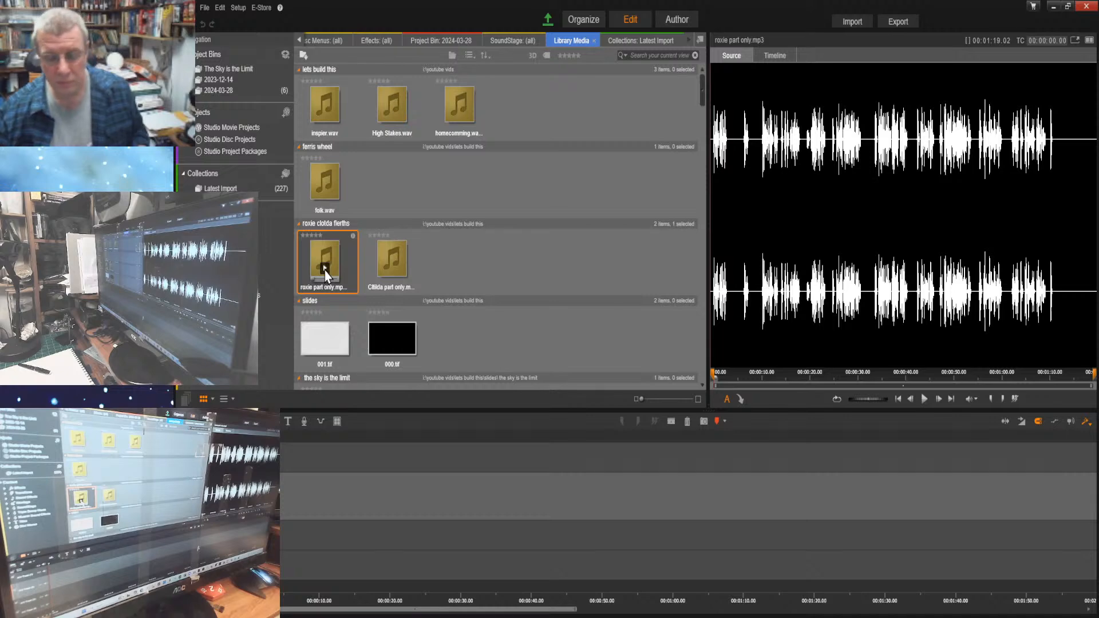
click(324, 267)
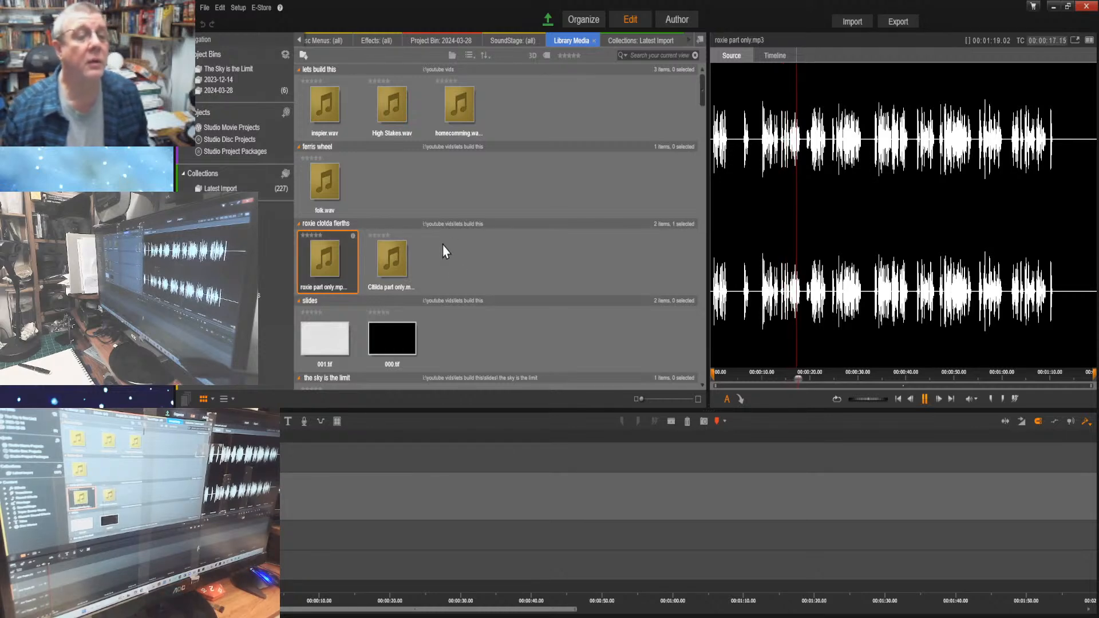
click(451, 273)
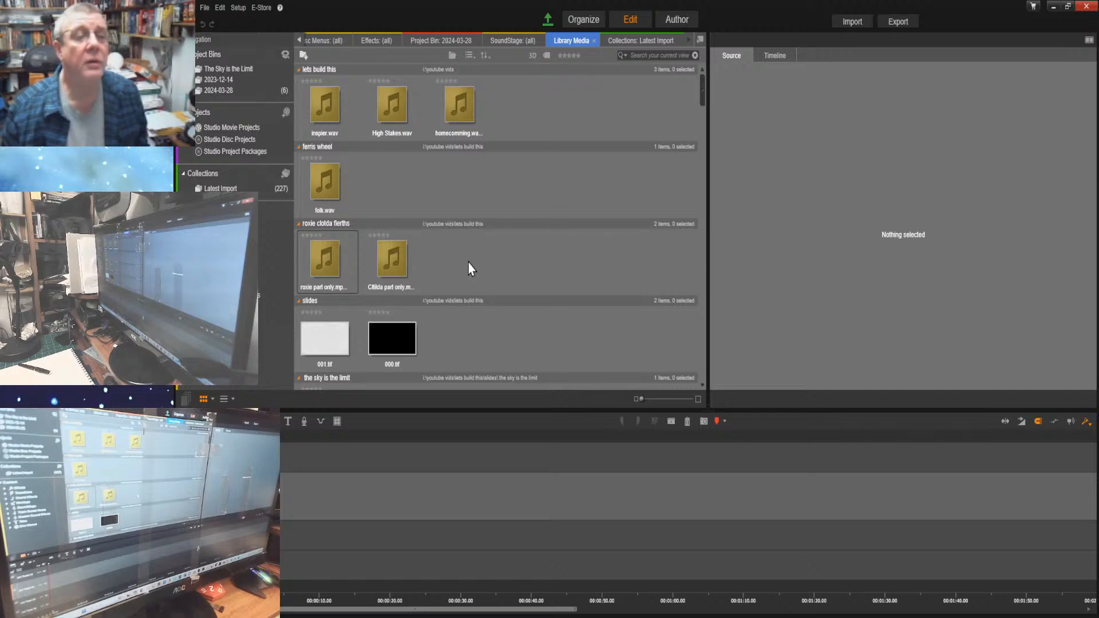
drag(468, 263, 329, 249)
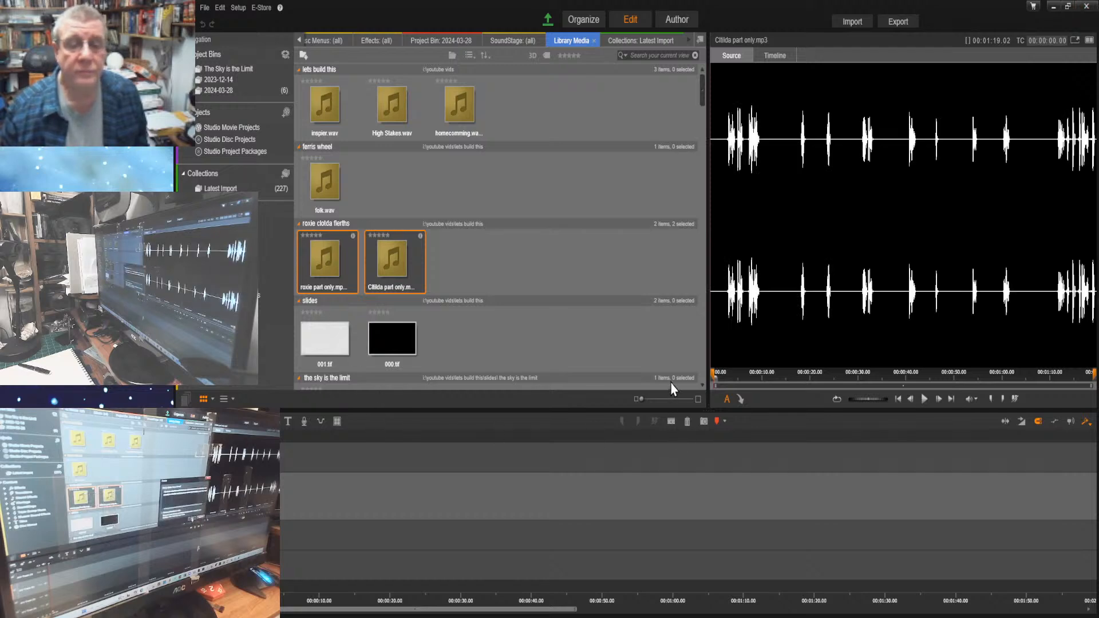
key(Delete)
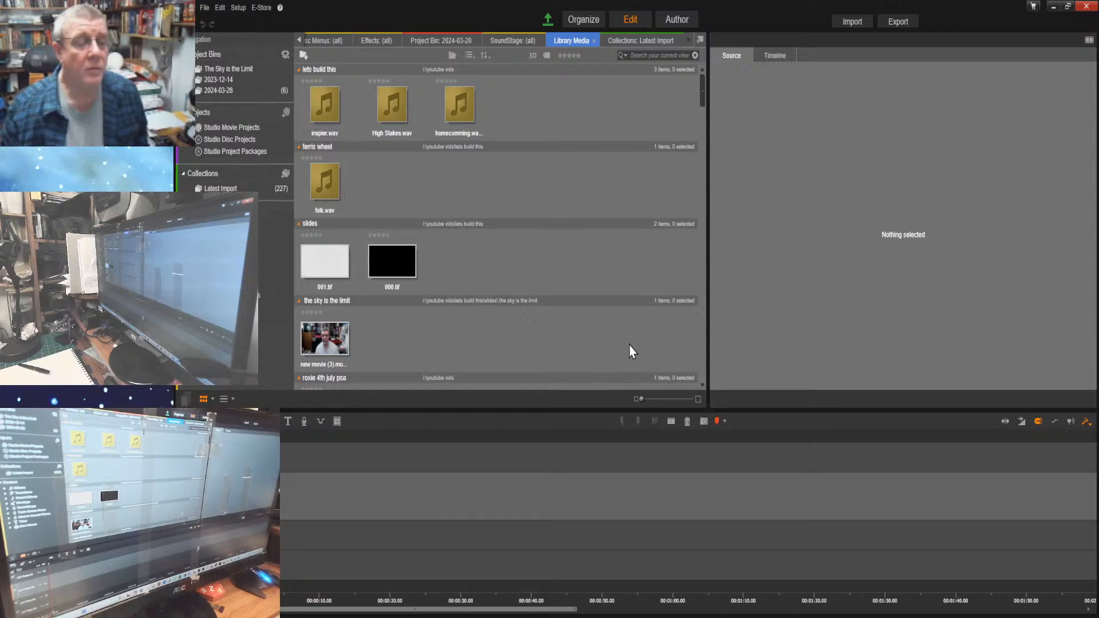
Import the speech files C lotilda speach finshed cropped.mp3 and ROXIES SPEACH FINISHED AND CROPPED.mp3 into the library
scroll(629, 345, down, 10)
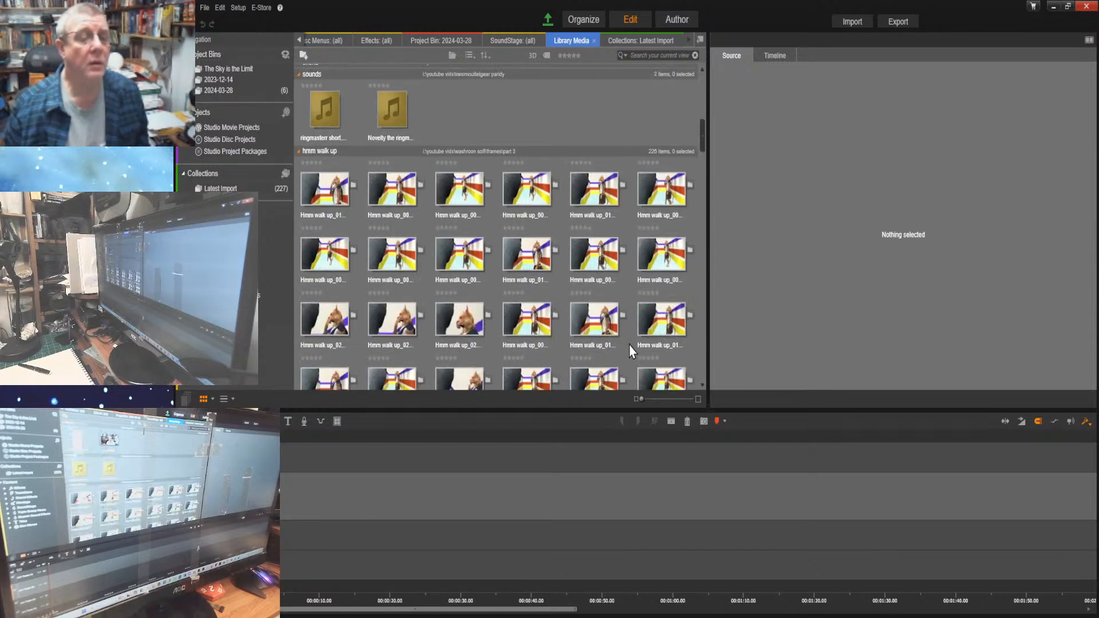
scroll(629, 345, up, 15)
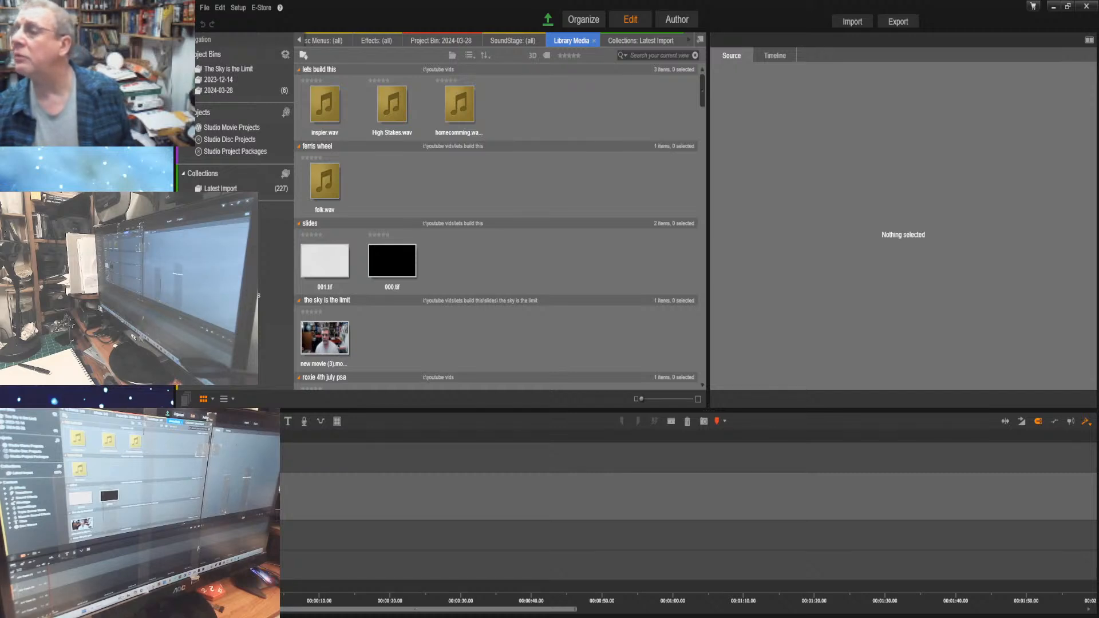
click(390, 186)
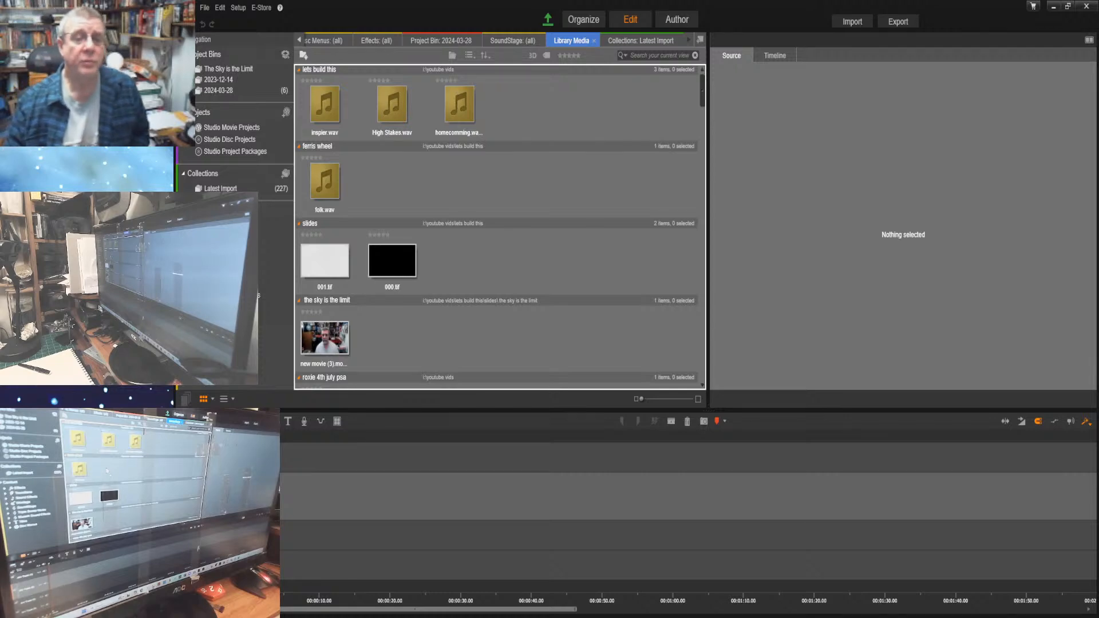
key(ctrl+a)
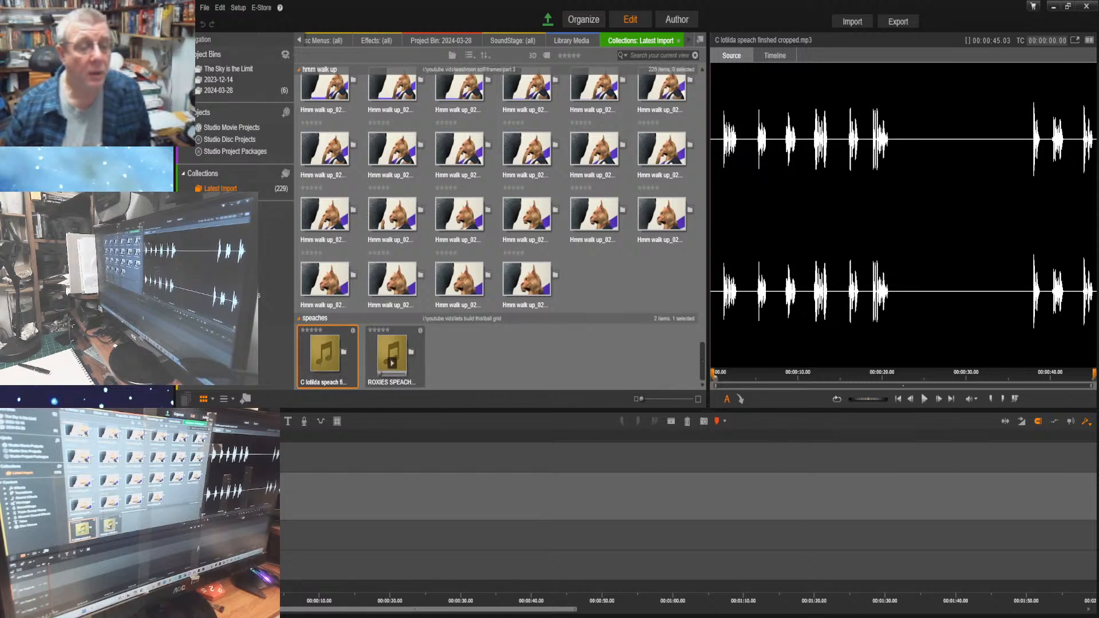
Place ROXIES SPEACH FINISHED AND CROPPED.mp3 at the start of the timeline and enlarge its track to show the waveform
drag(392, 349, 280, 498)
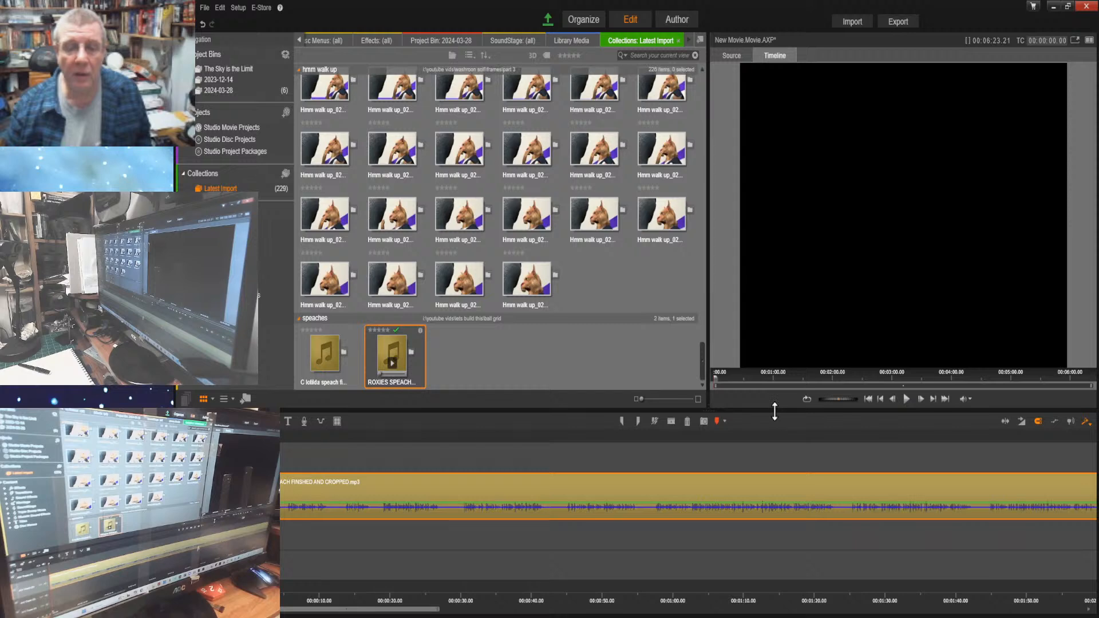
drag(774, 411, 738, 247)
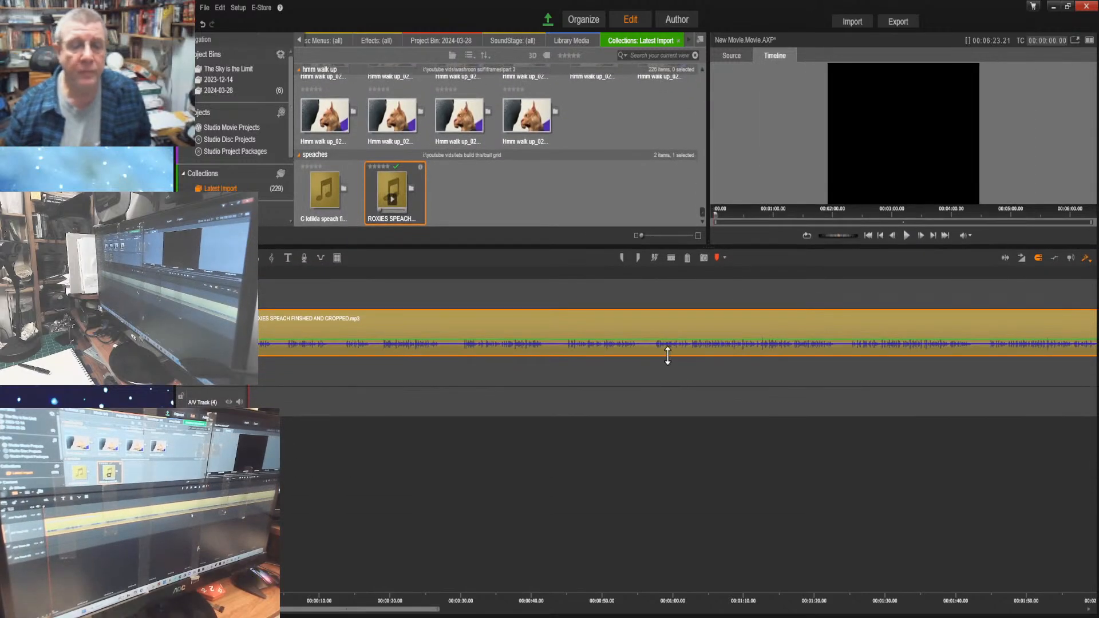
drag(668, 358, 611, 544)
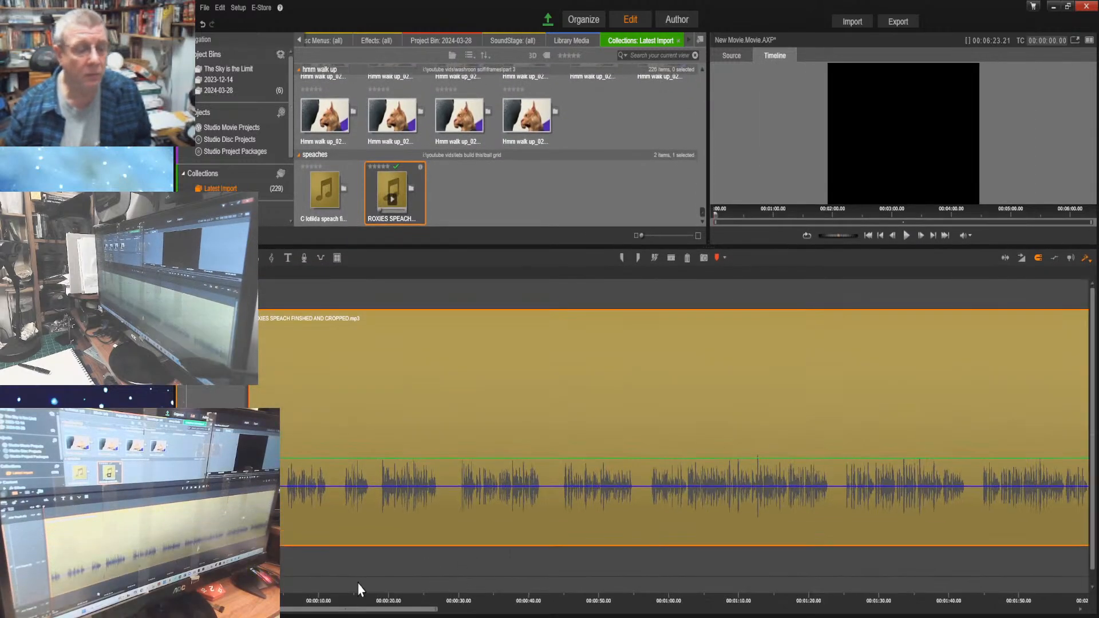
drag(372, 598, 516, 579)
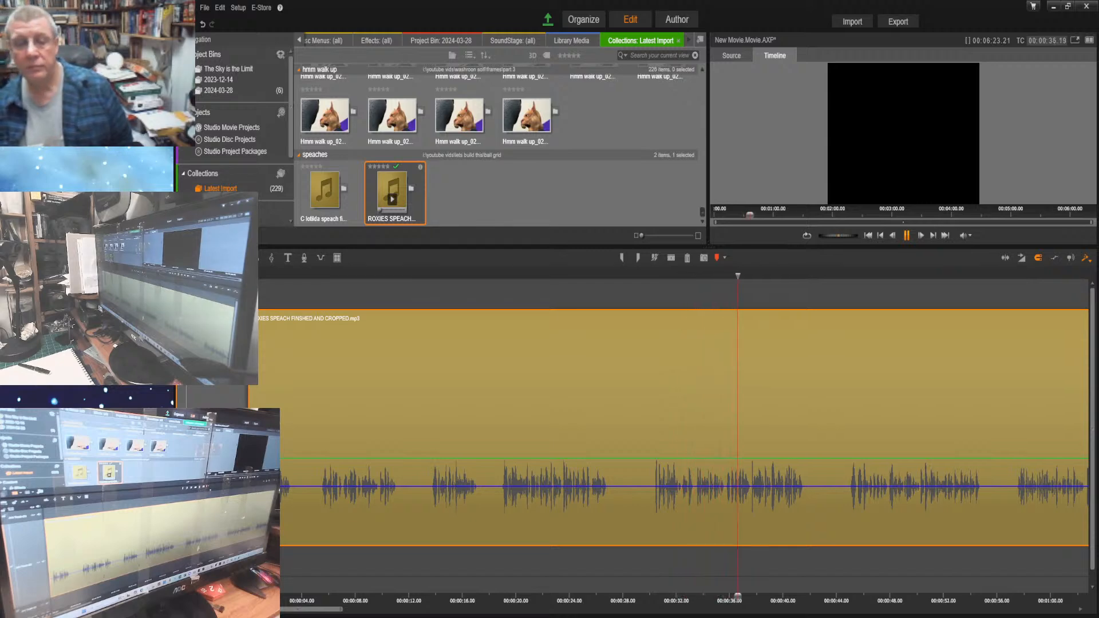
Listen to Roxie's speech on the timeline up to about 00:01:28
click(907, 236)
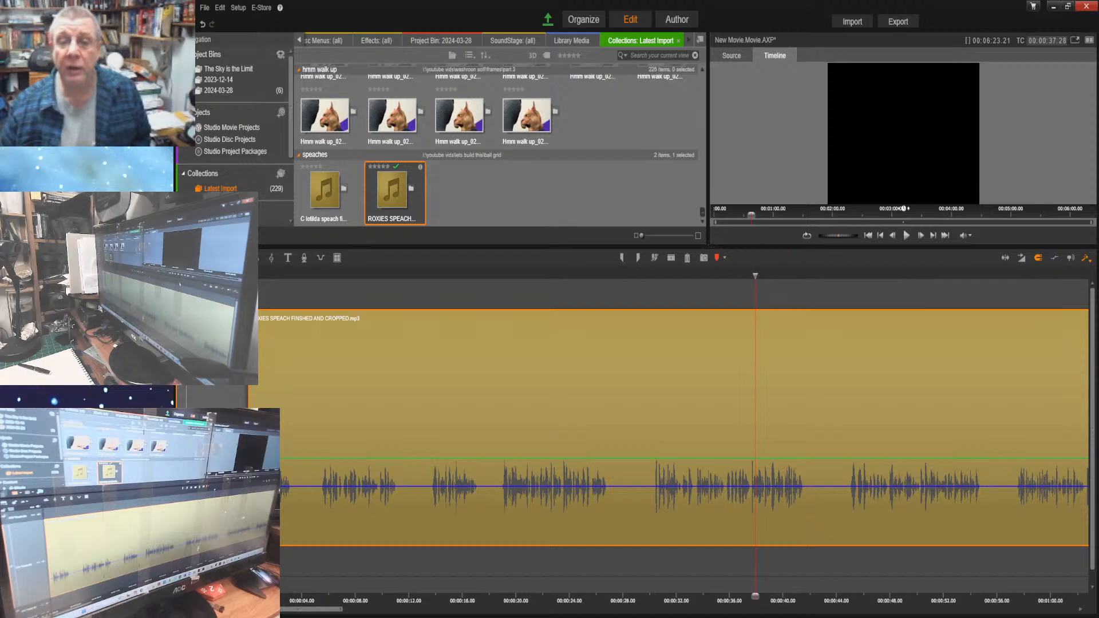
click(906, 236)
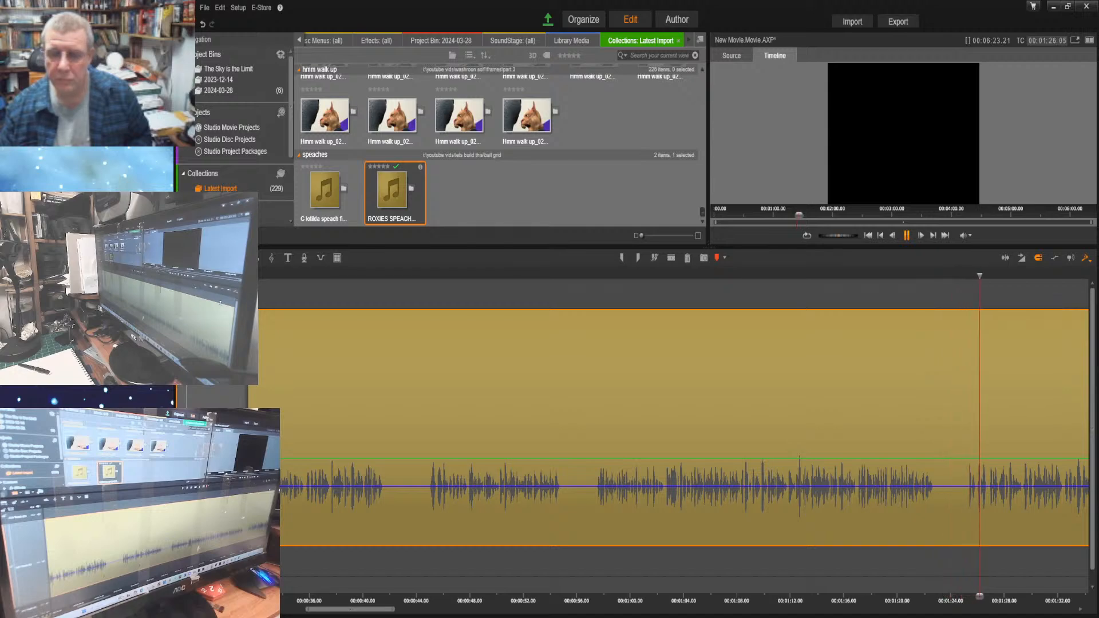
click(907, 236)
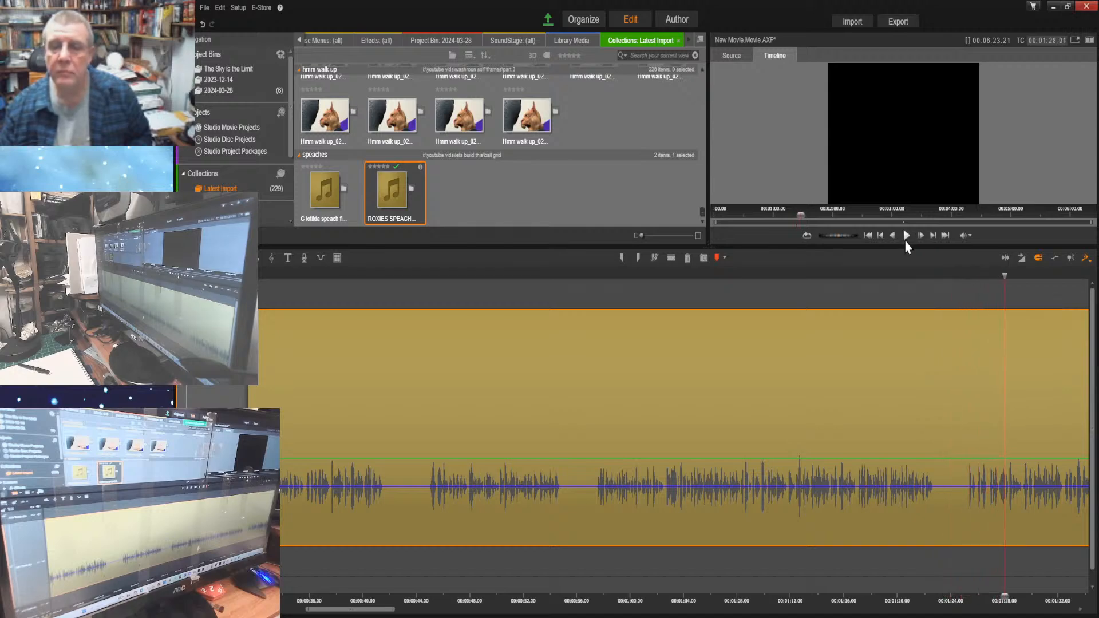
Split Roxie's speech clip at 00:01:24.25, in the silence just before the next spoken section
drag(1003, 595, 967, 592)
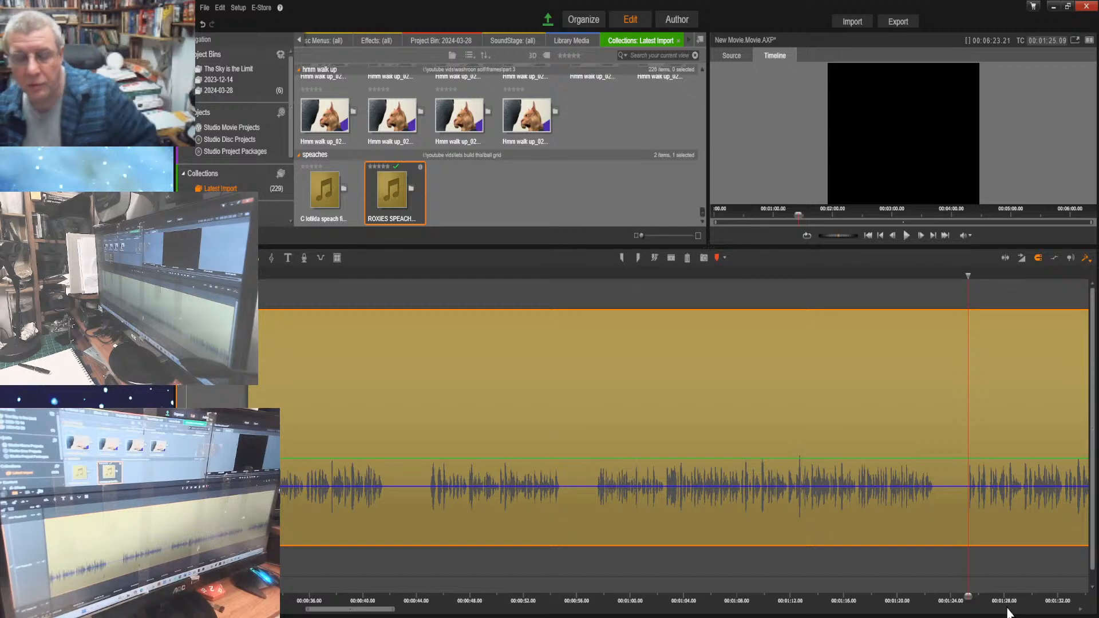
drag(983, 598, 1098, 581)
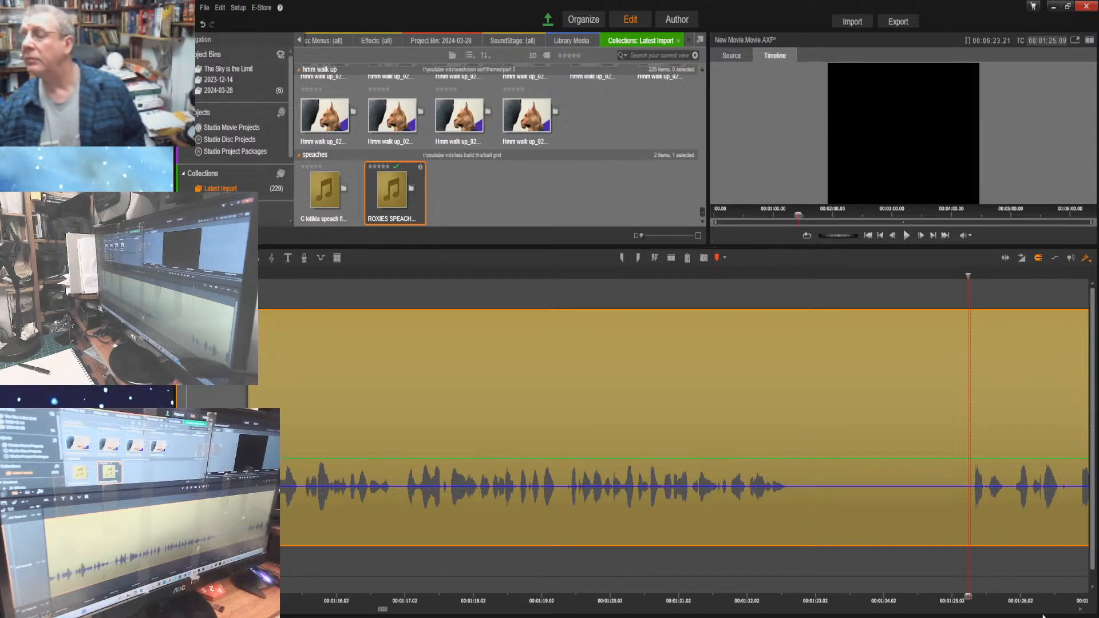
click(921, 236)
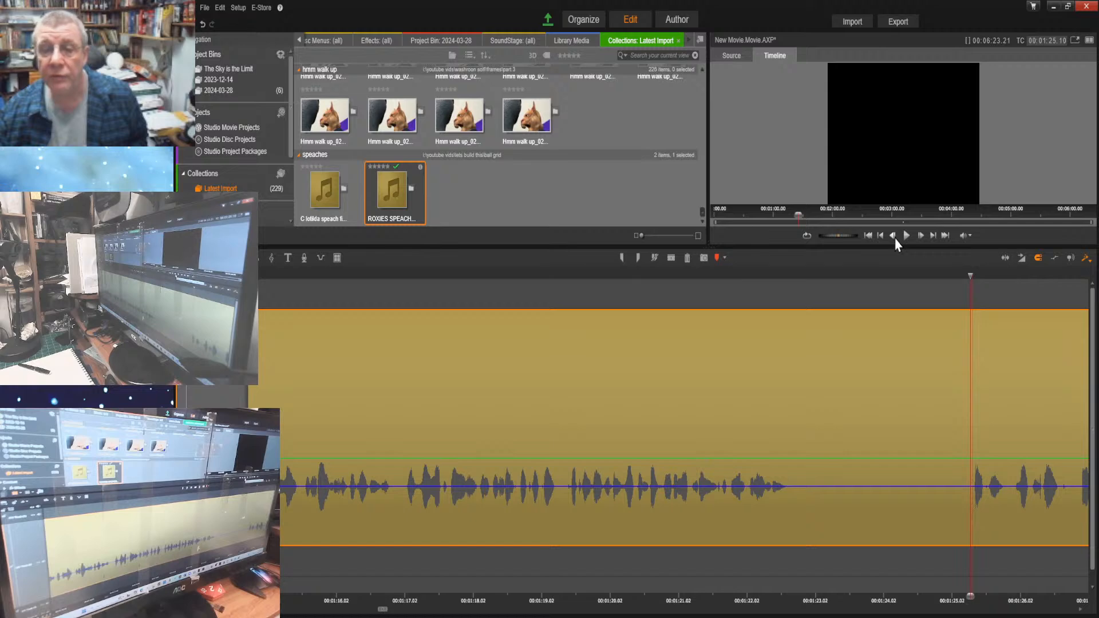
double_click(893, 235)
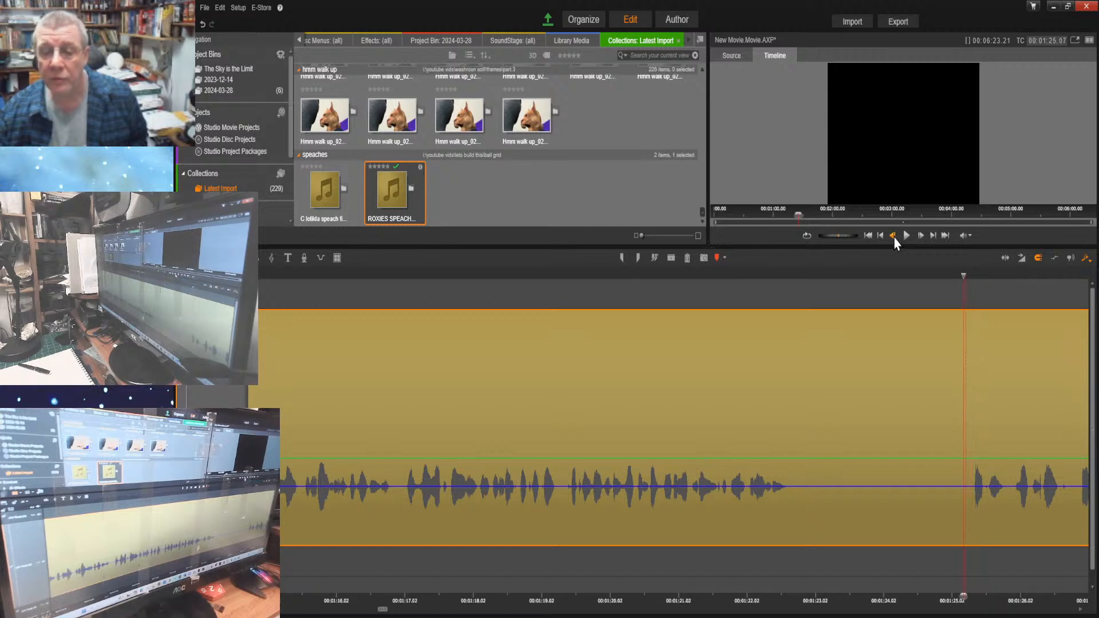
double_click(893, 236)
double_click(894, 235)
double_click(893, 236)
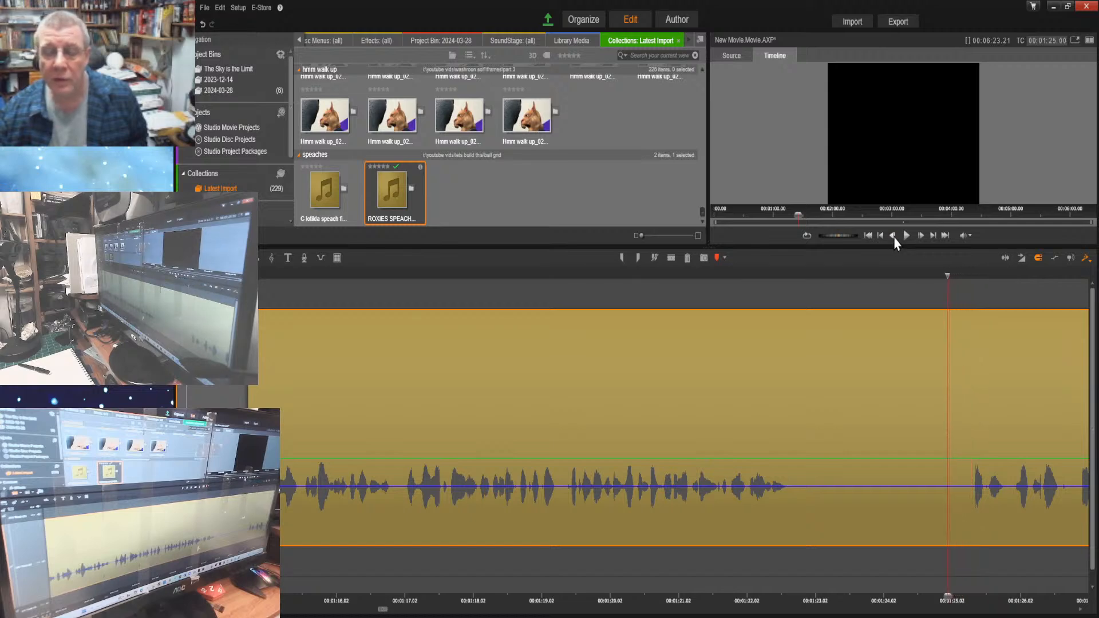
double_click(893, 236)
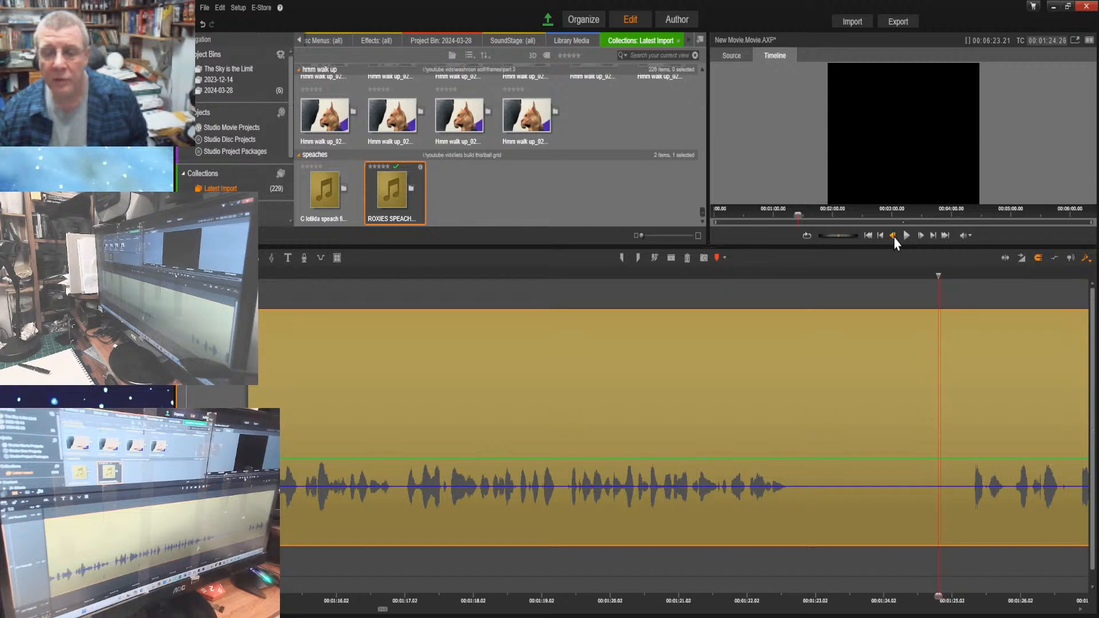
click(893, 236)
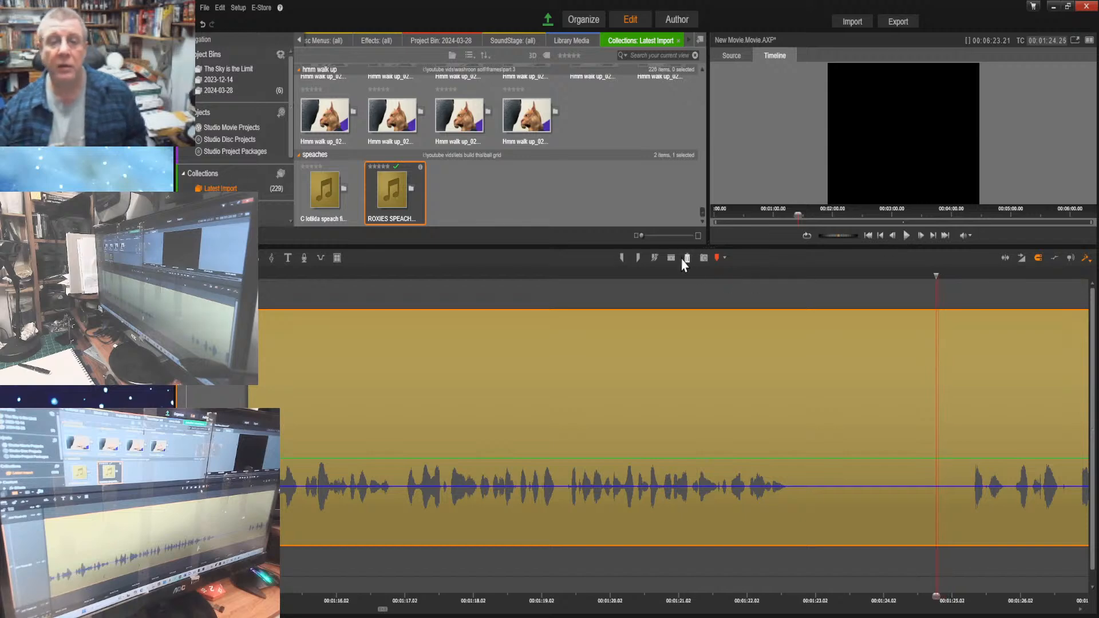
click(1030, 291)
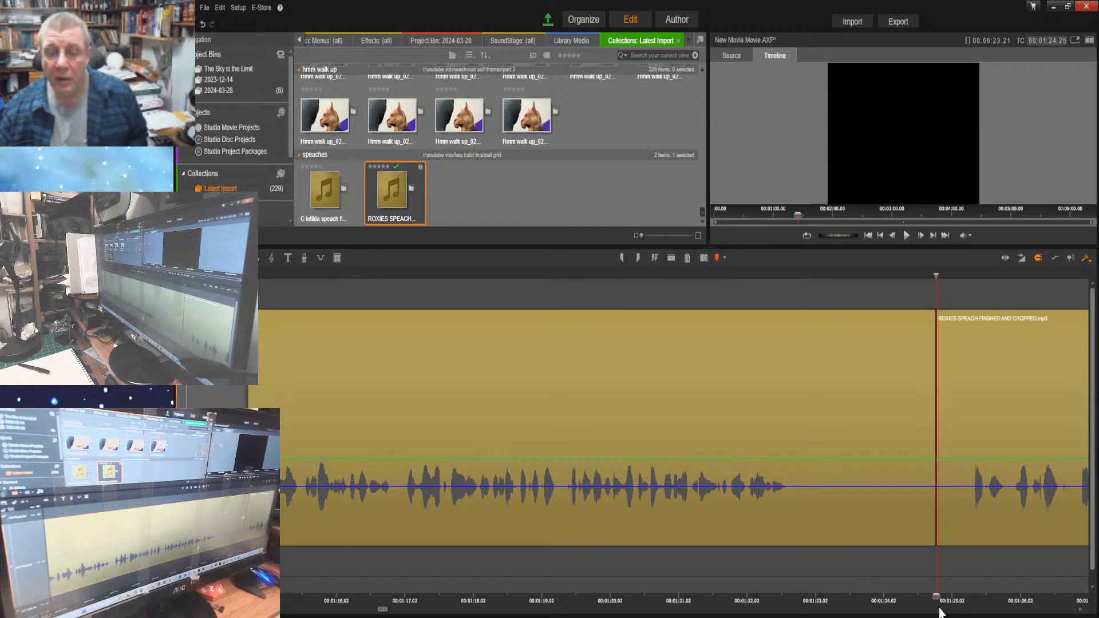
Split Roxie's speech at 00:01:23.07 and delete the silent piece and the remaining audio after that cut
drag(934, 596, 792, 592)
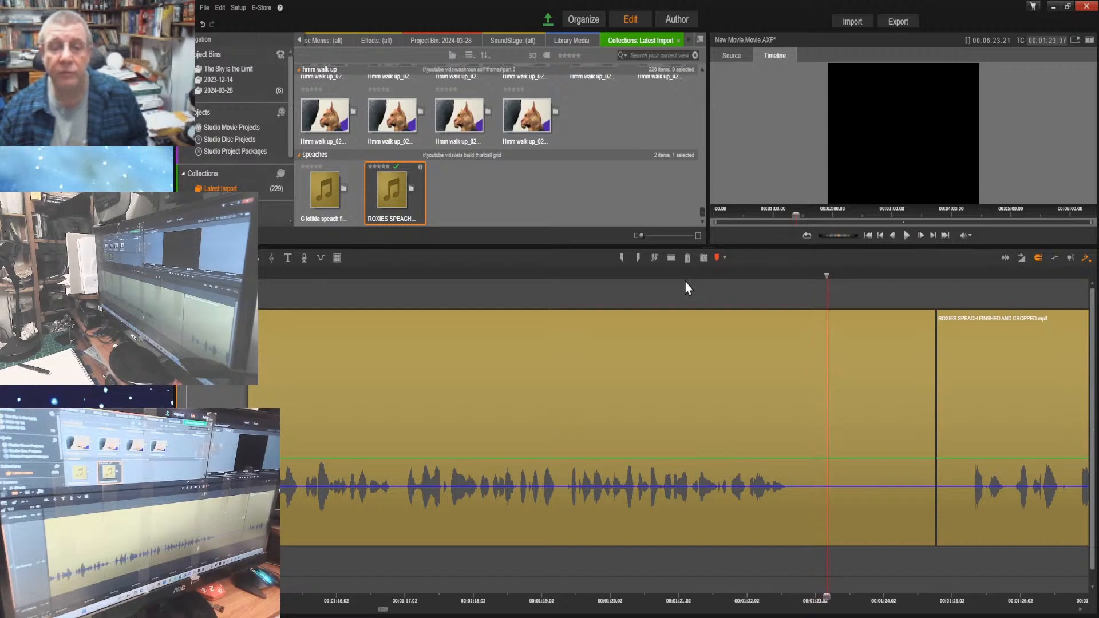
click(672, 261)
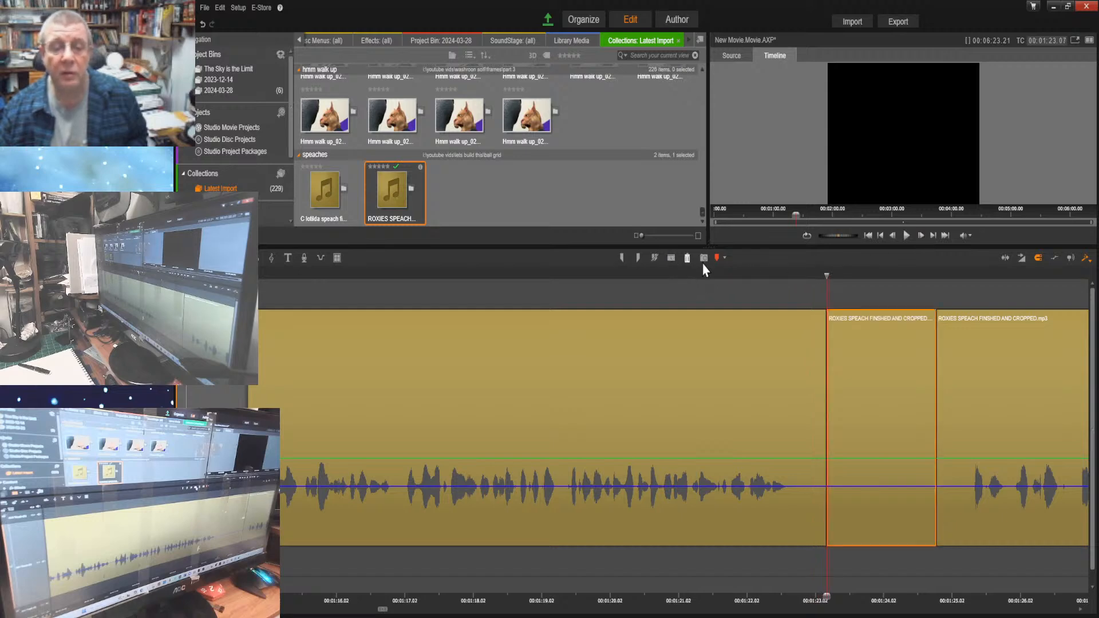
click(867, 406)
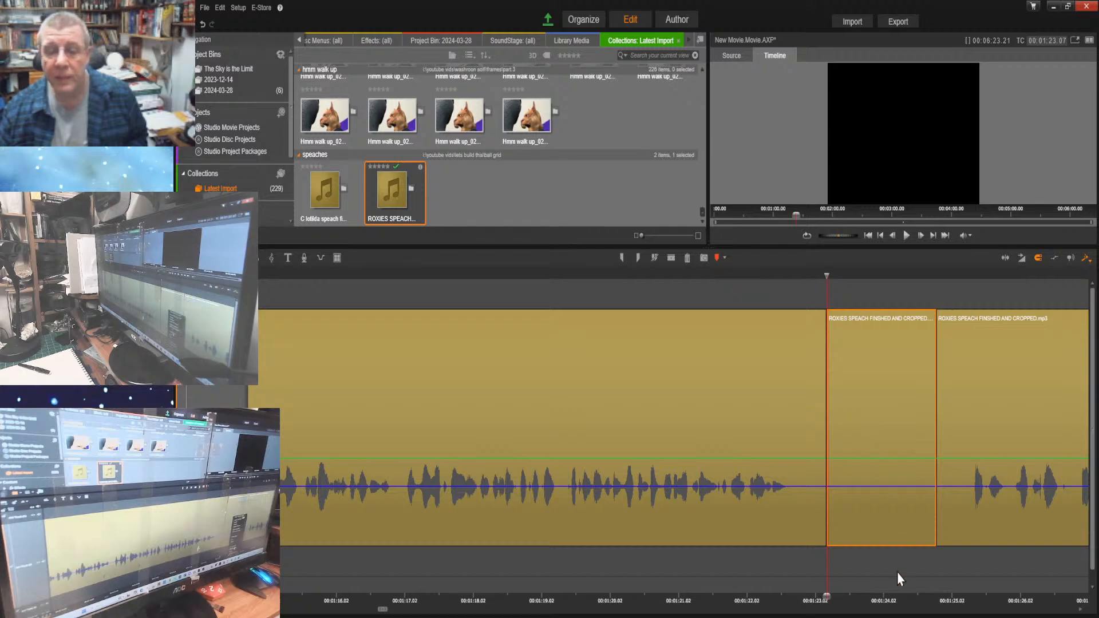
key(Delete)
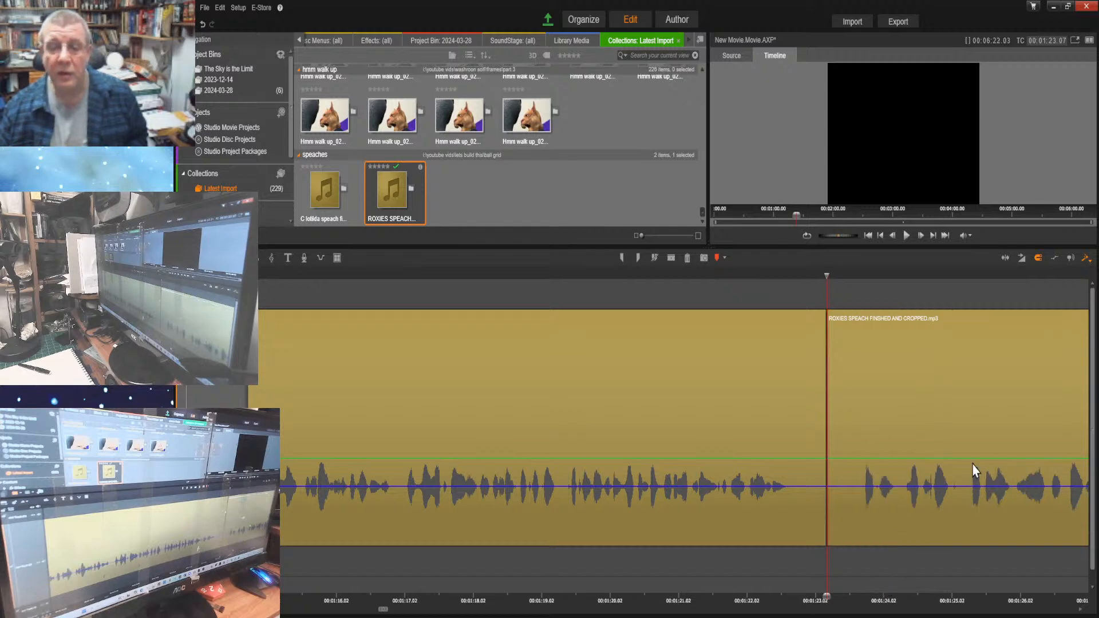
click(971, 342)
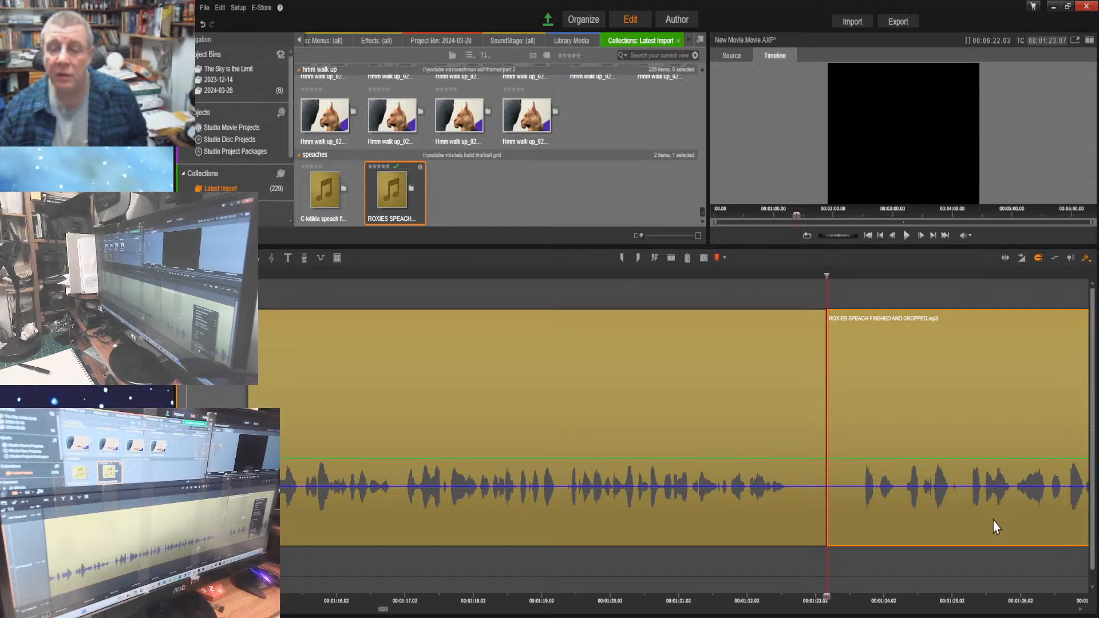
key(Delete)
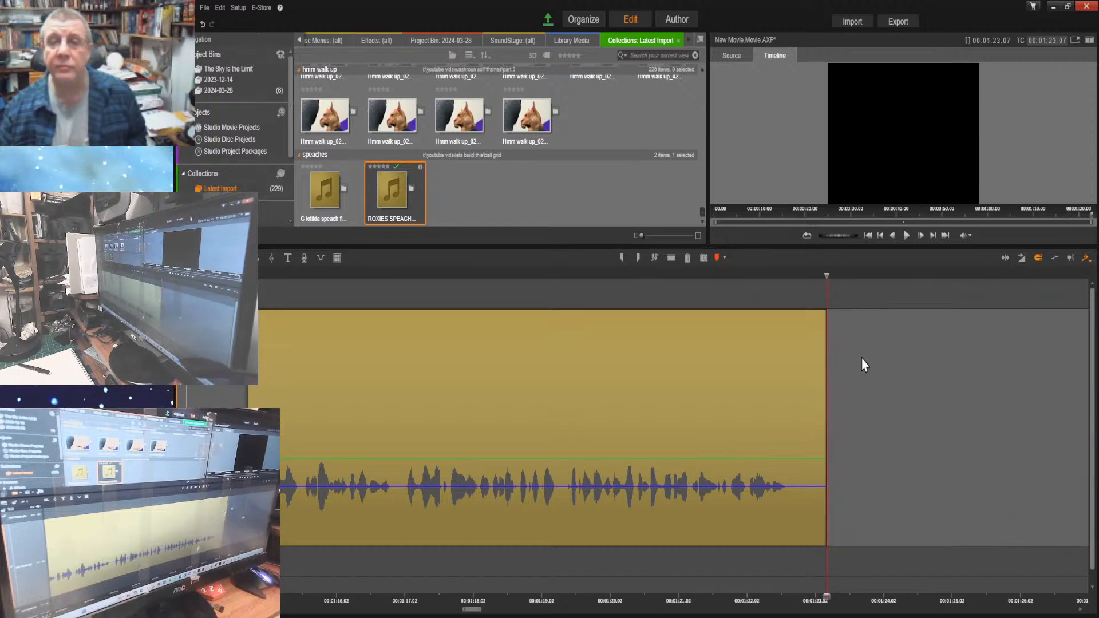
Listen to the shortened speech from its start and locate the end of the first spoken phrase
key(Home)
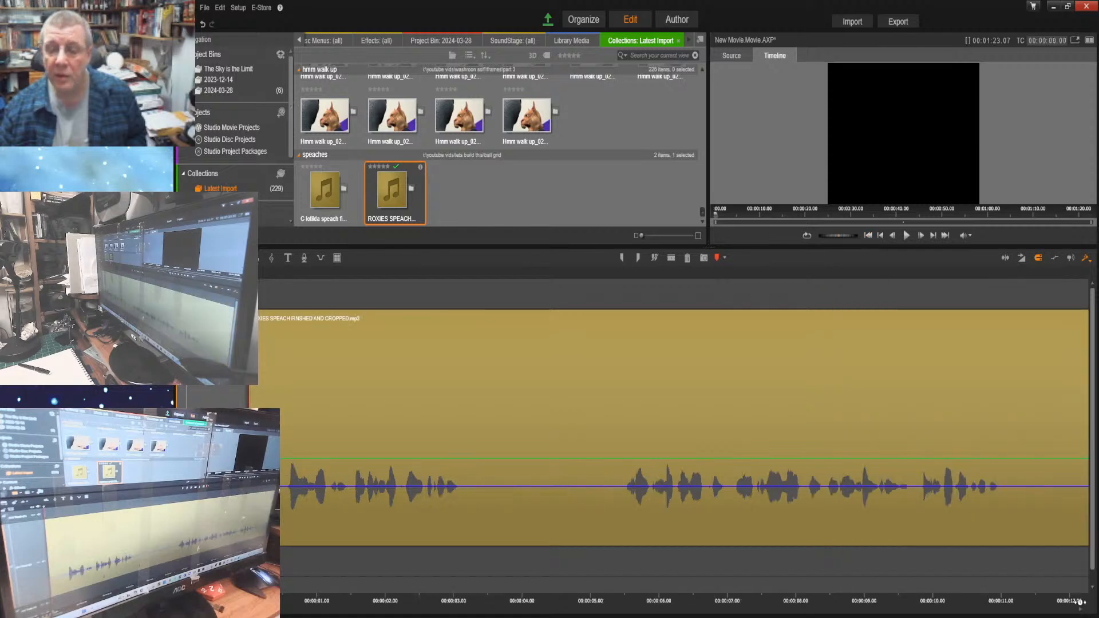
drag(1077, 602, 748, 597)
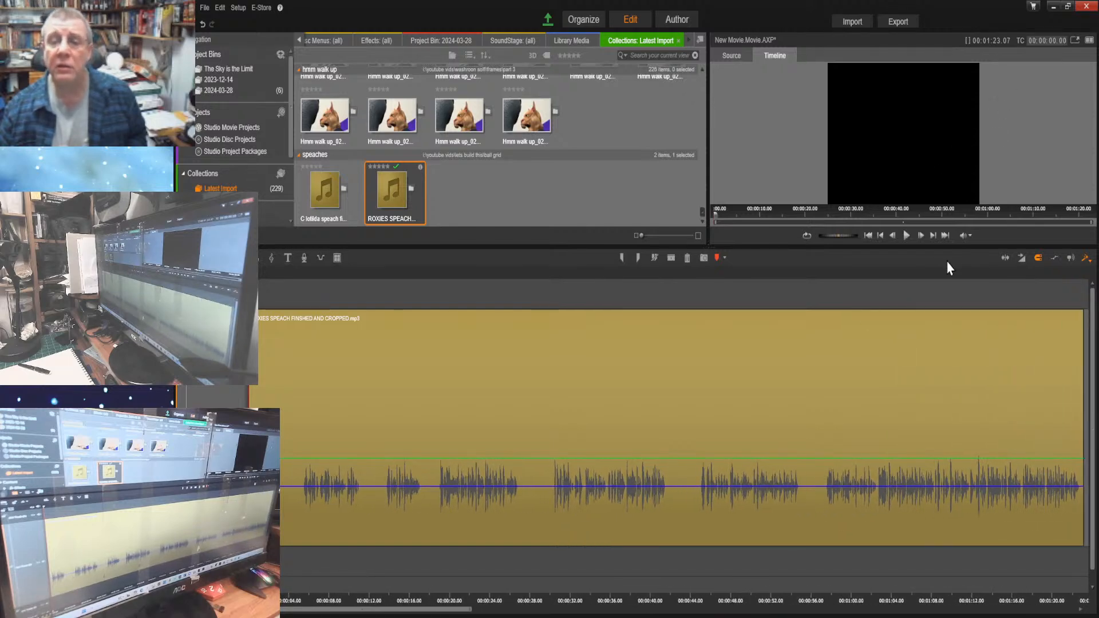
click(945, 243)
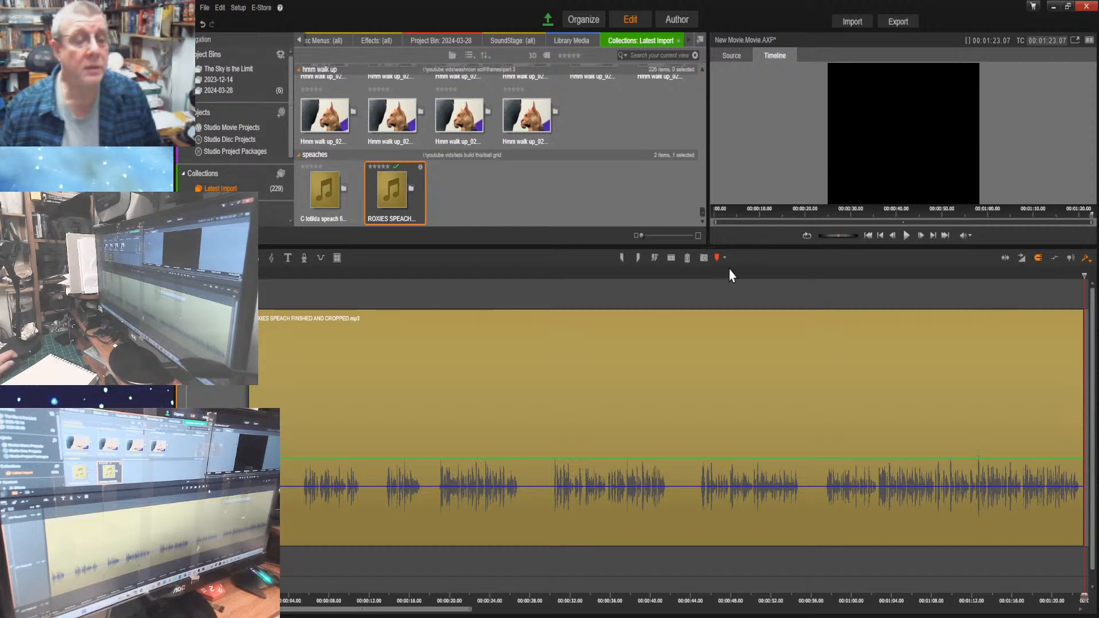
click(868, 236)
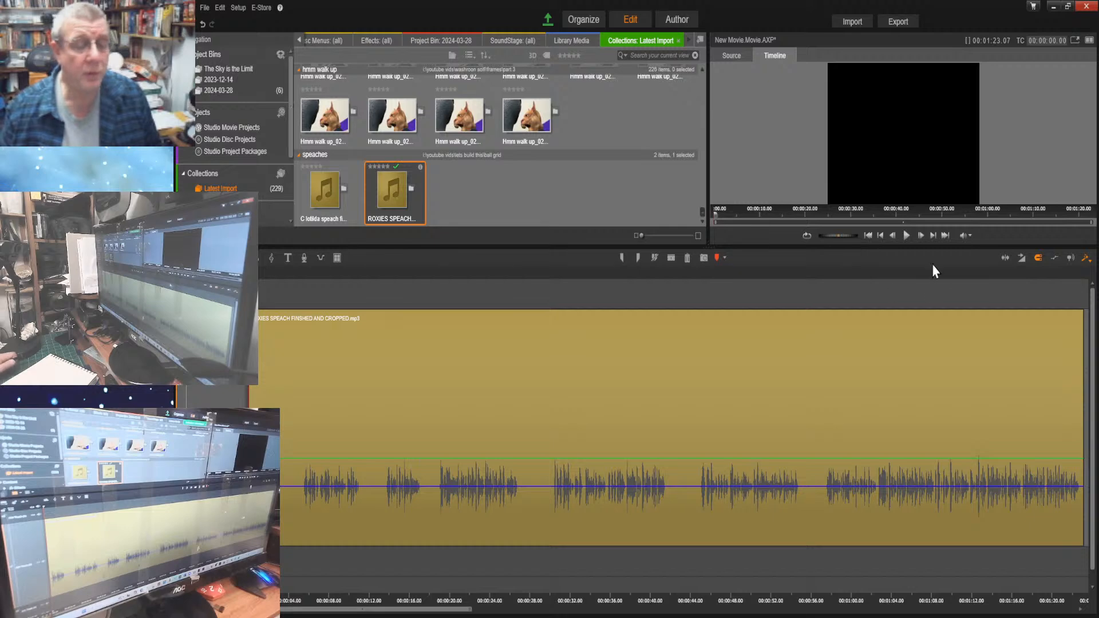
click(906, 236)
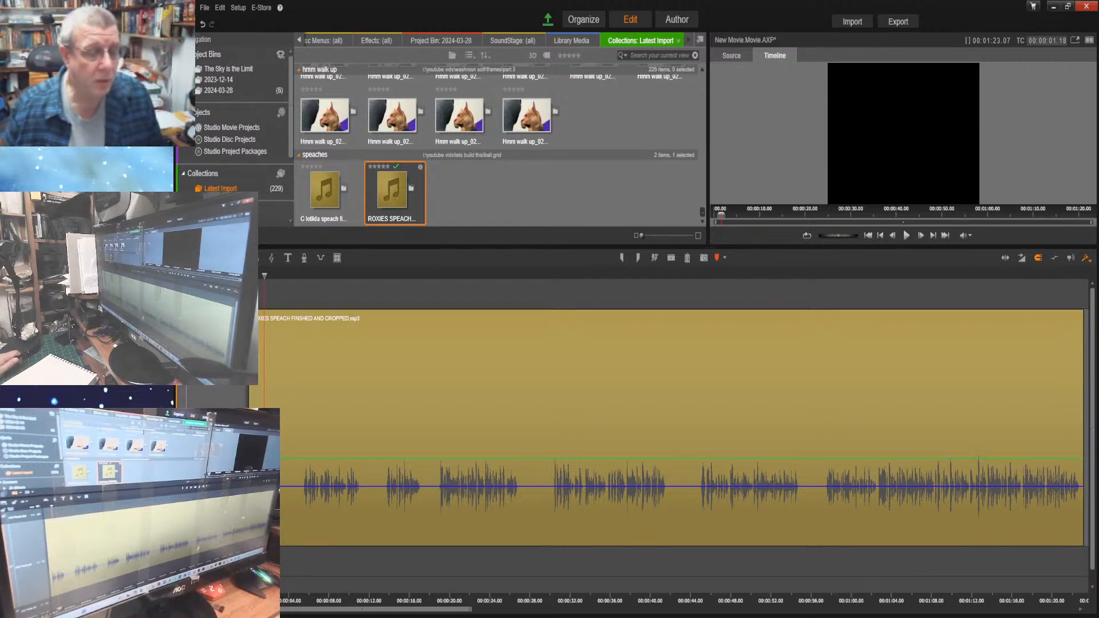
mouse_move(470, 609)
mouse_down()
mouse_move(492, 610)
mouse_move(472, 609)
mouse_up()
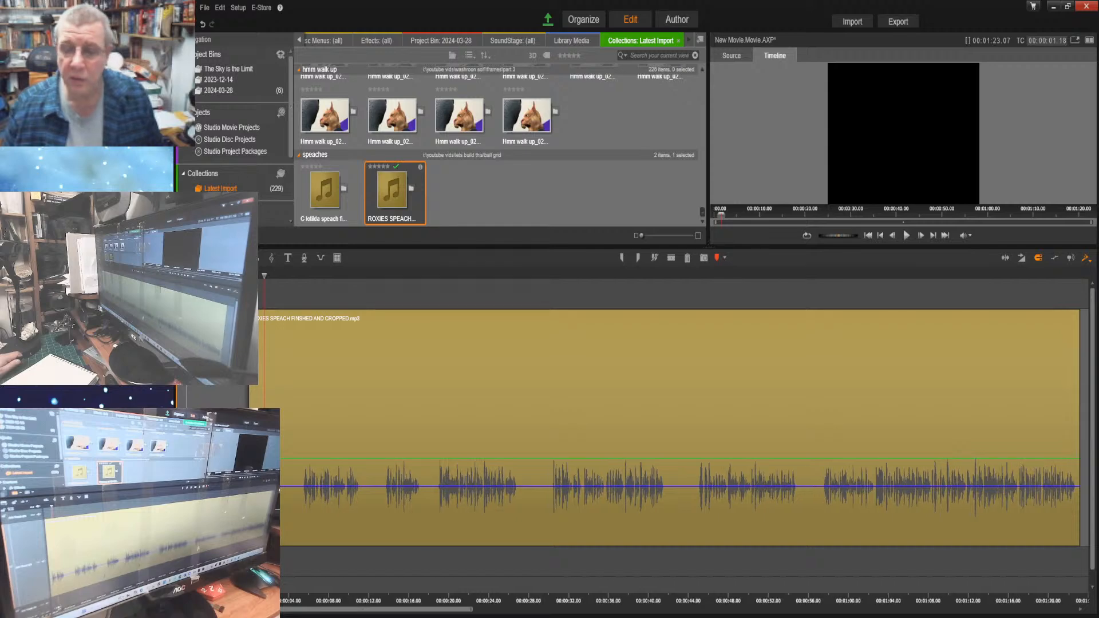
click(867, 236)
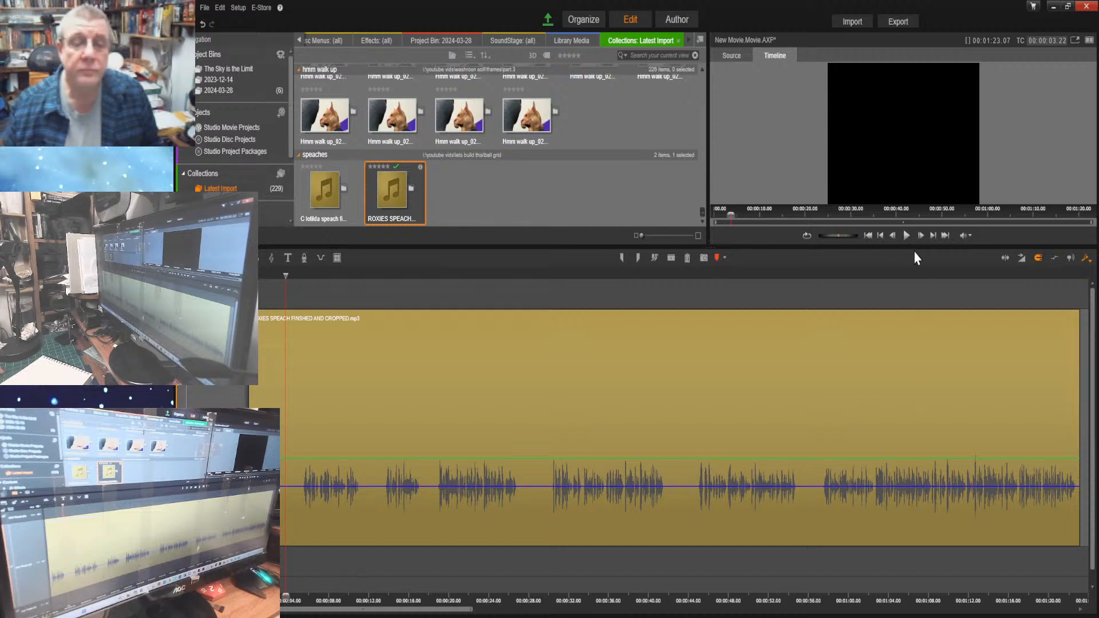
click(892, 236)
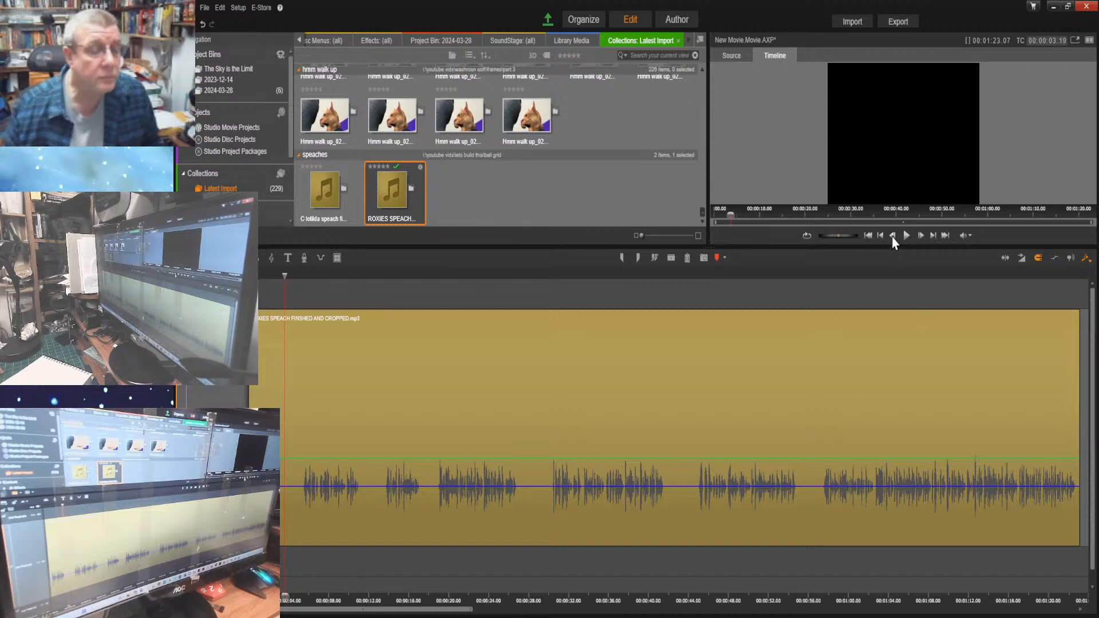
click(893, 236)
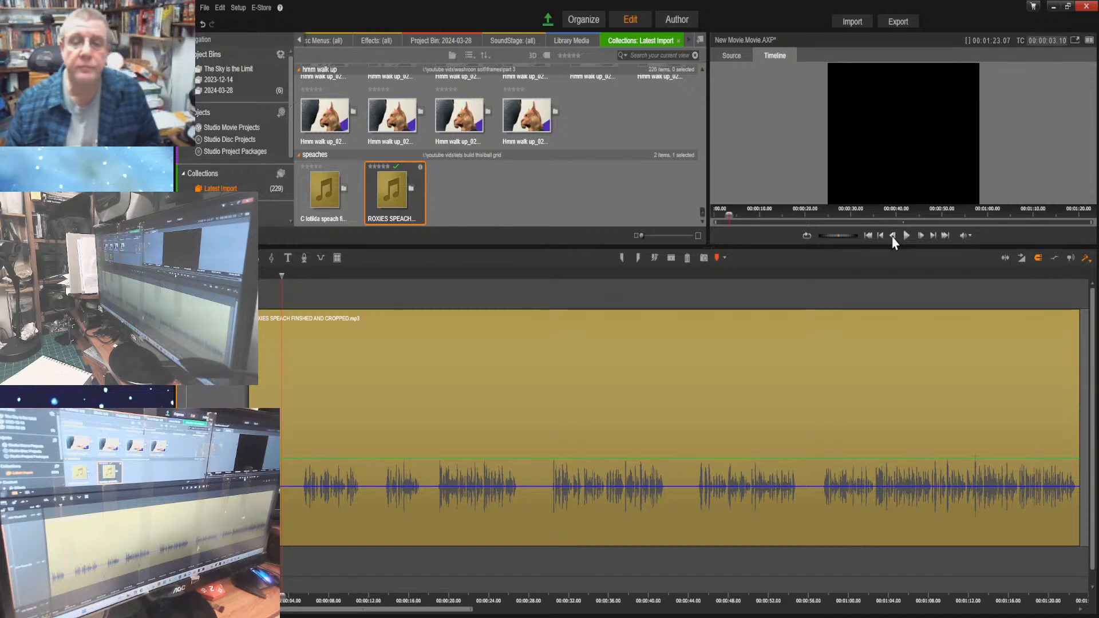
Listen to the second spoken phrase and locate its start and end on the waveform
click(907, 237)
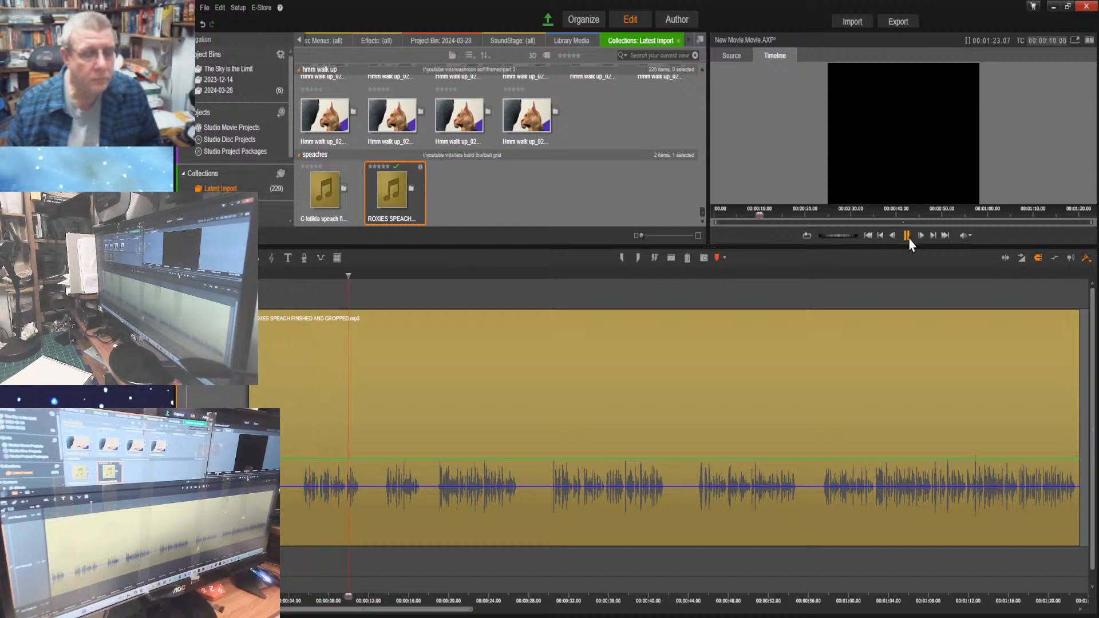
click(907, 236)
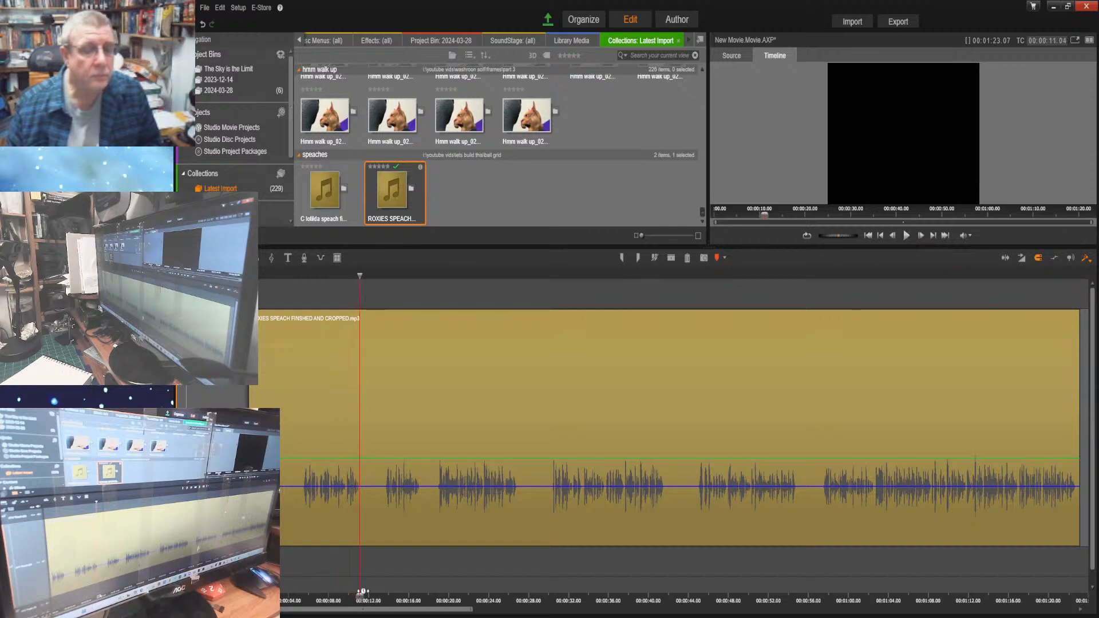
drag(359, 599, 304, 600)
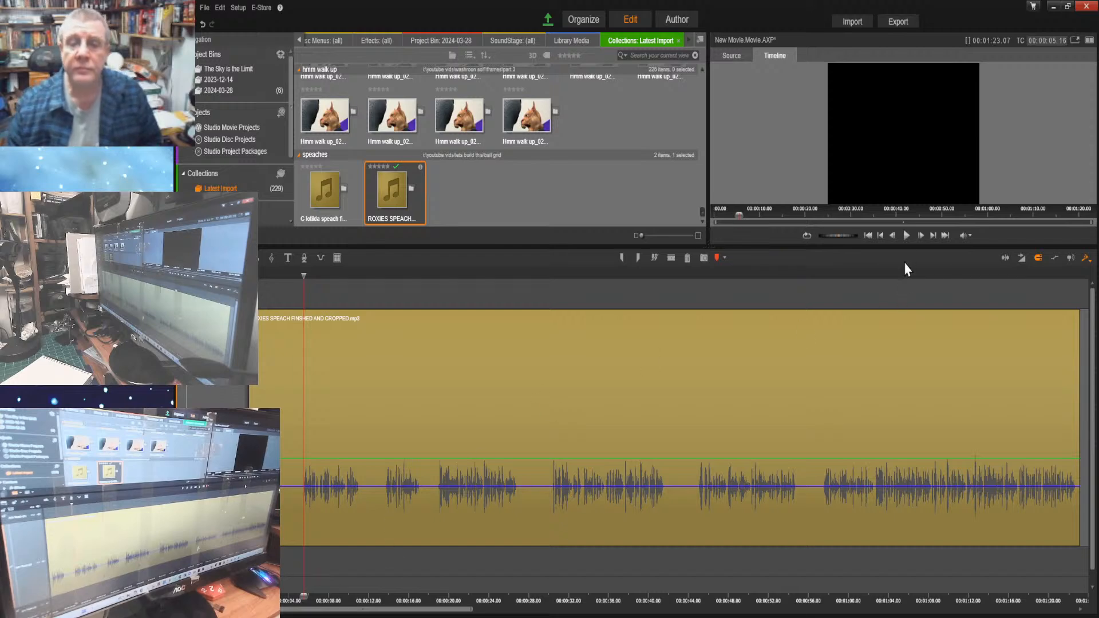
click(906, 235)
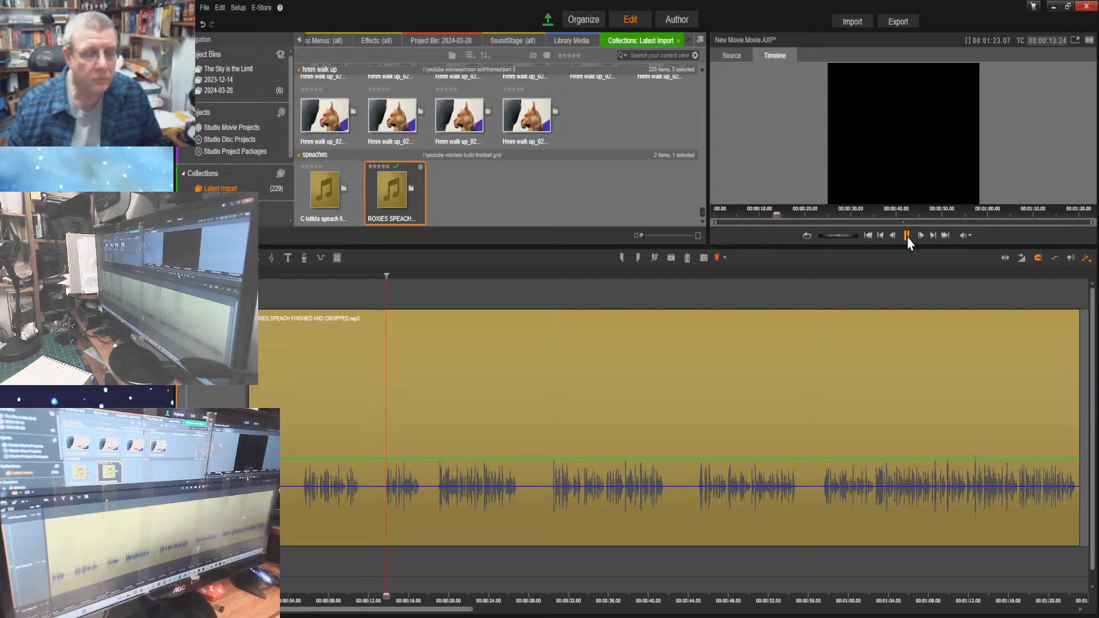
click(907, 236)
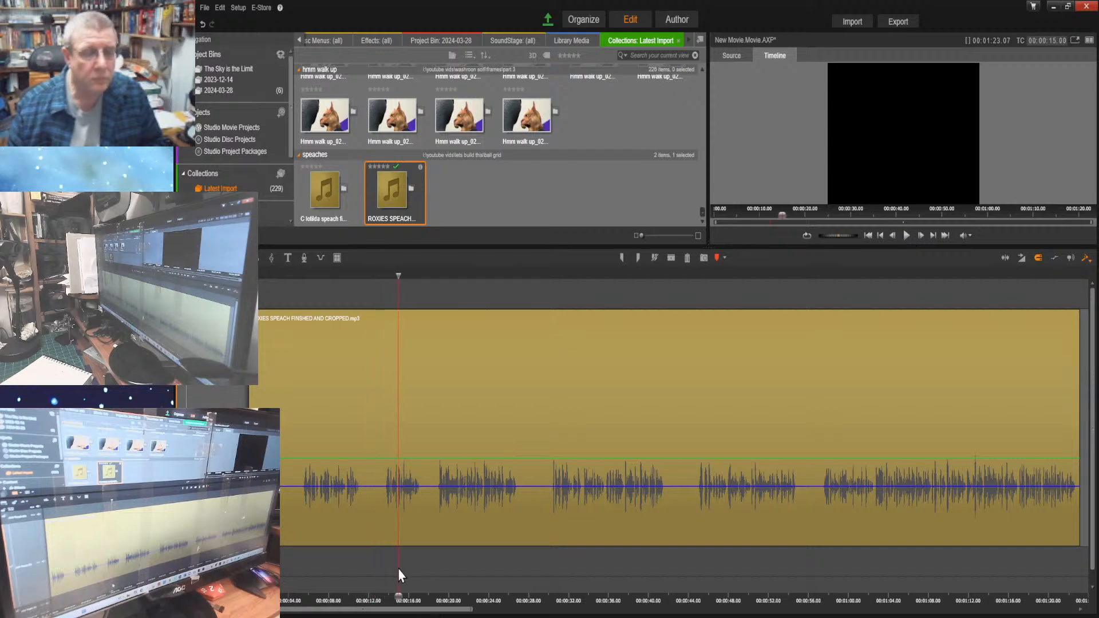
drag(398, 597, 371, 595)
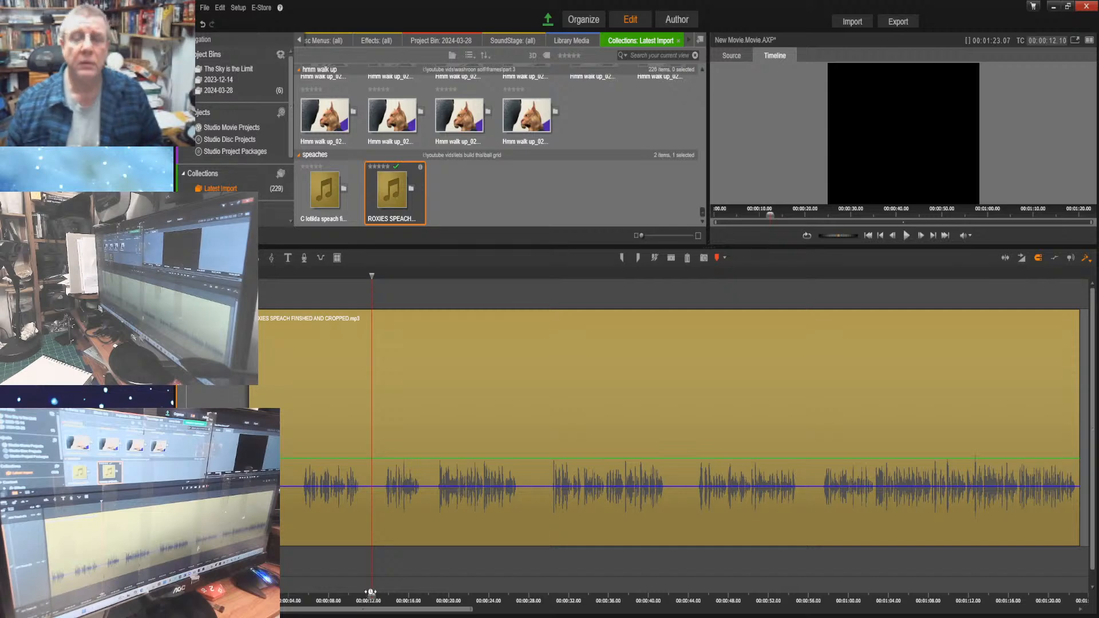
drag(371, 595, 359, 597)
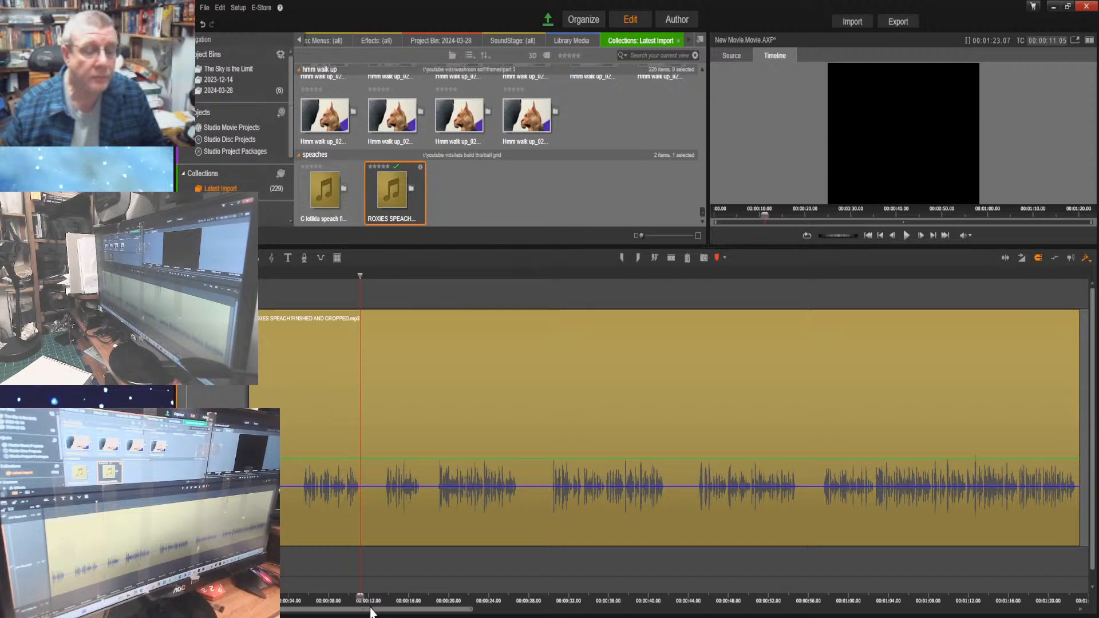
Listen to the speech from 00:00:13.16 to about 00:00:32 and locate where the section before the next pause ends
drag(356, 595, 384, 595)
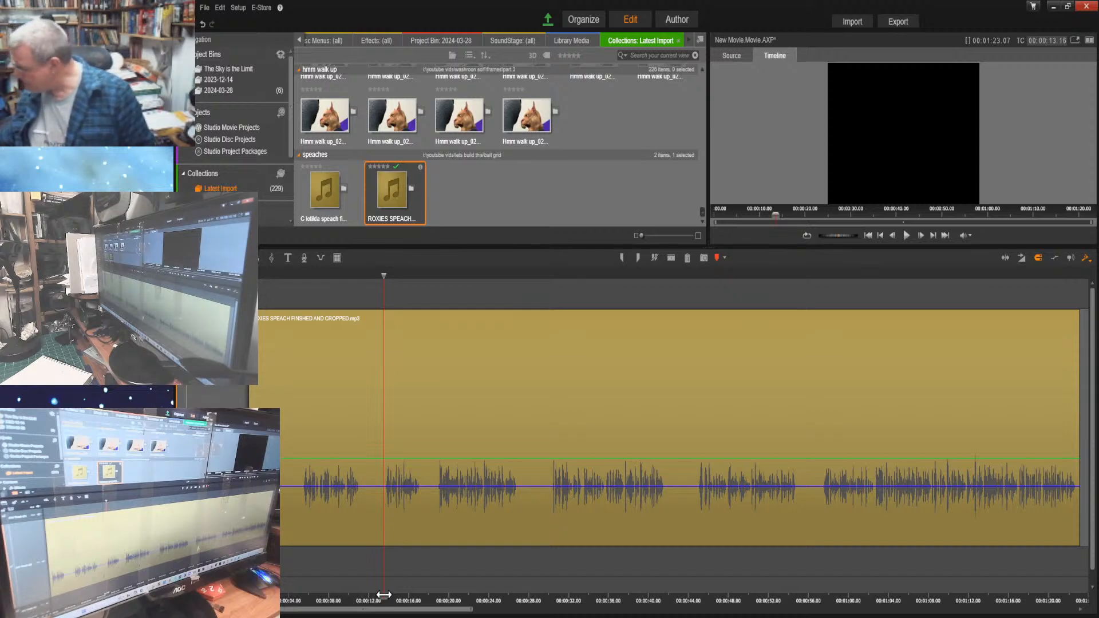
click(907, 234)
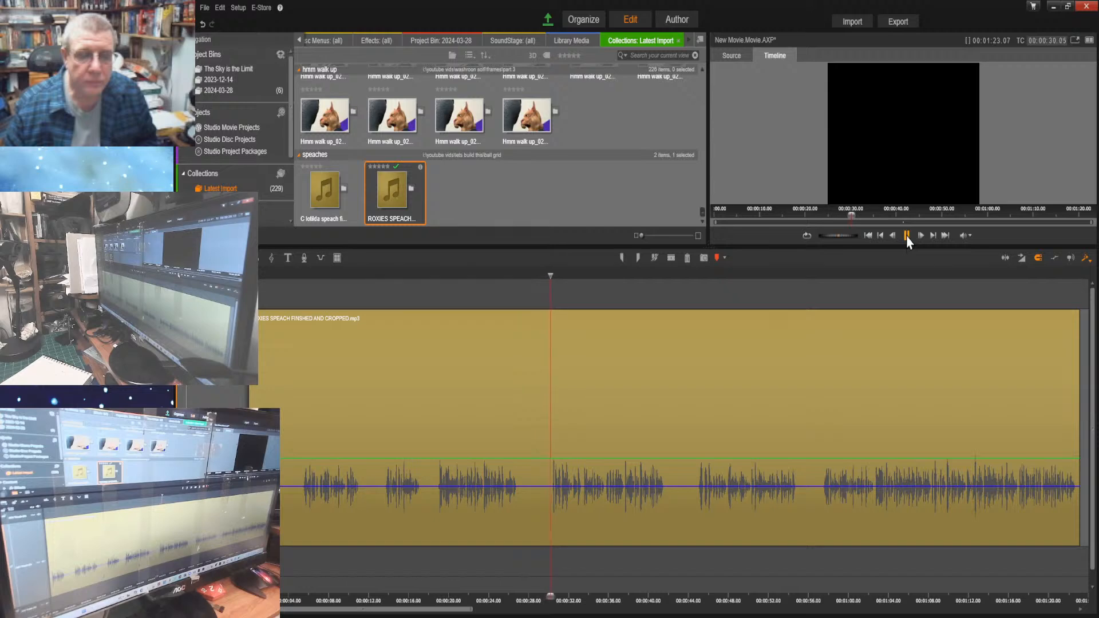
click(907, 236)
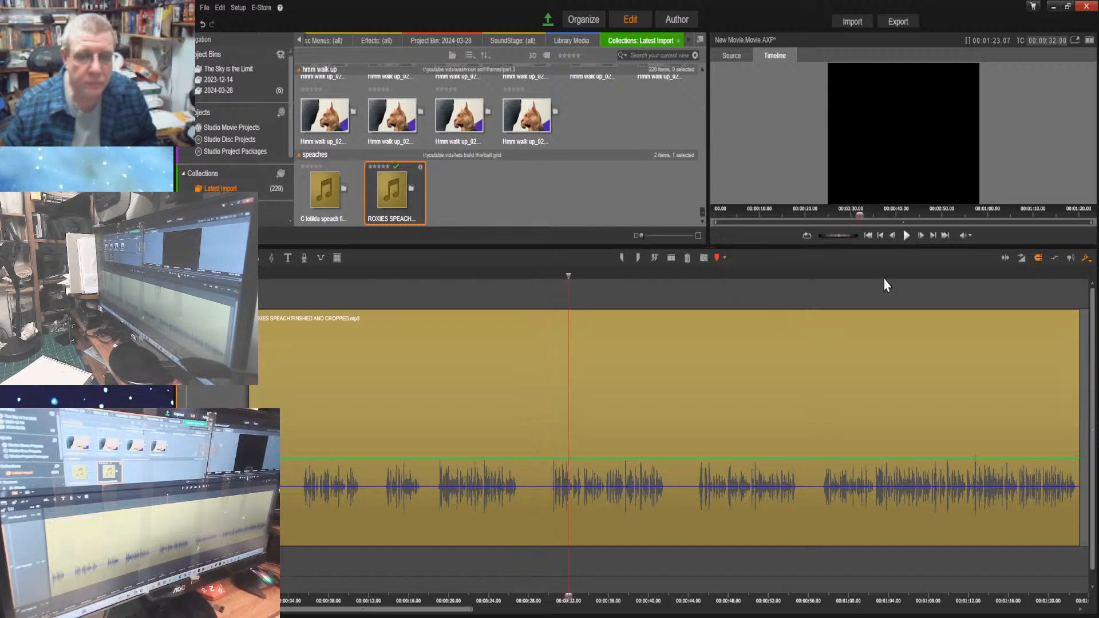
drag(566, 601, 385, 612)
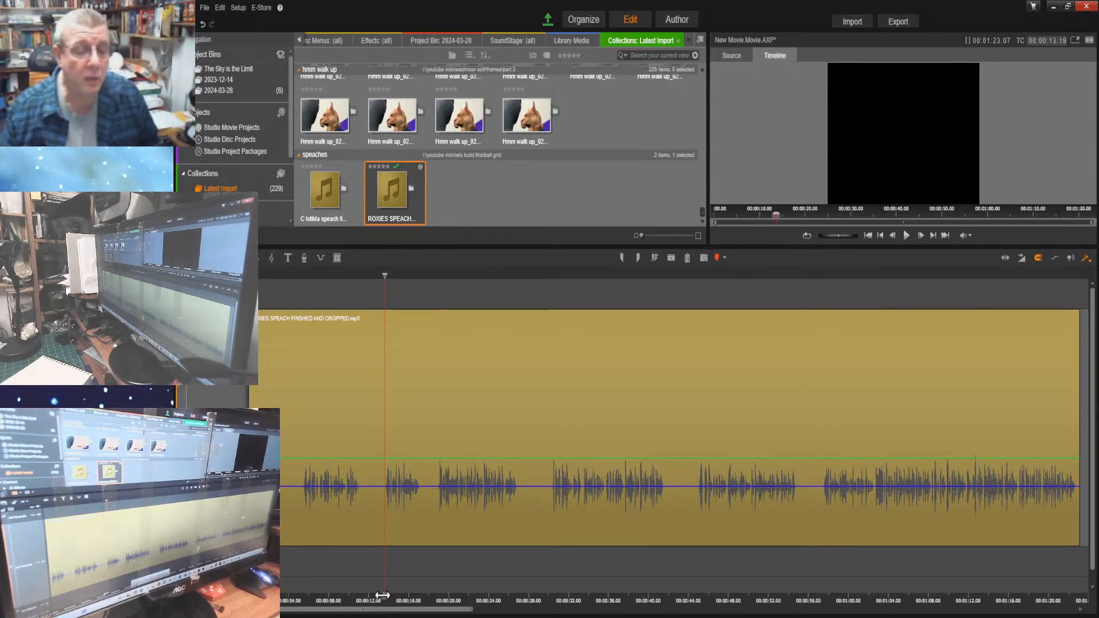
drag(385, 600, 516, 599)
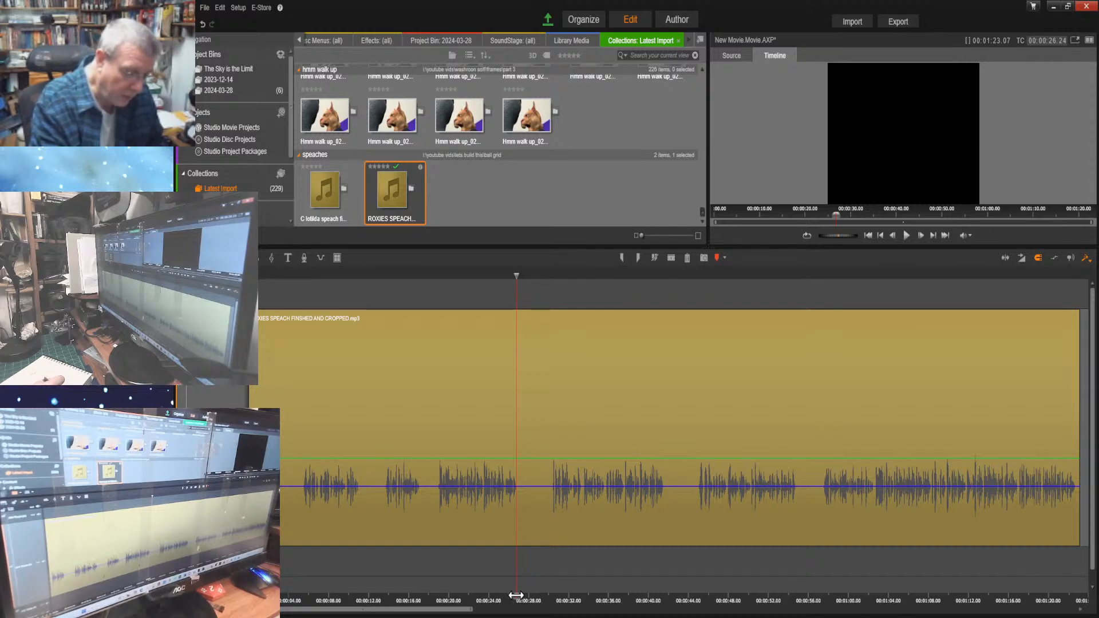
Listen on from 00:00:26.24 and locate the start and end of the section following that pause
click(905, 238)
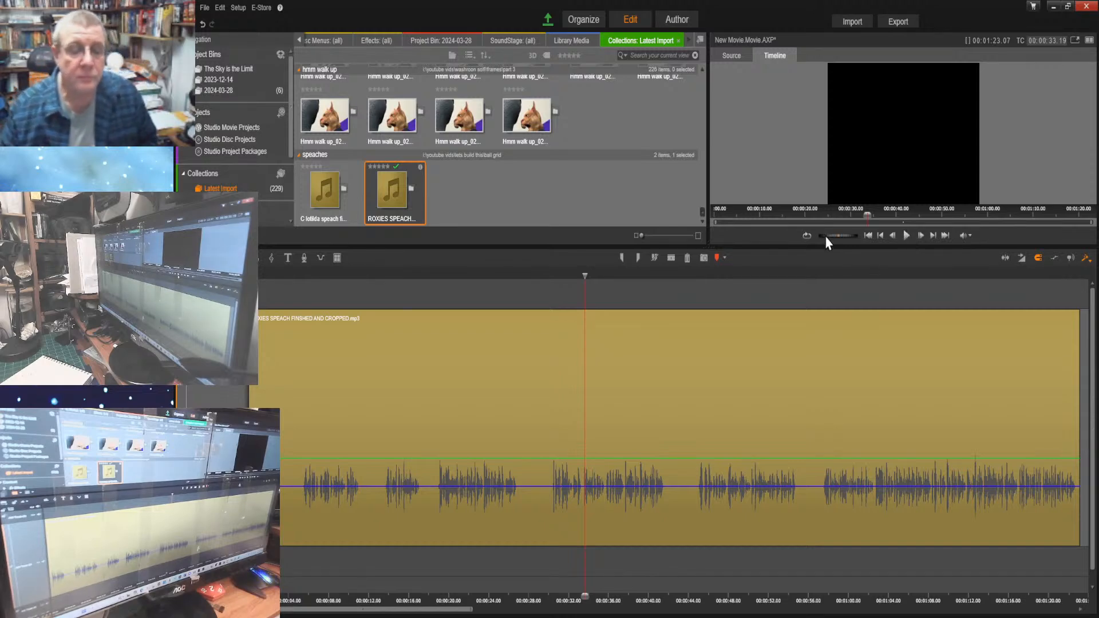
click(582, 595)
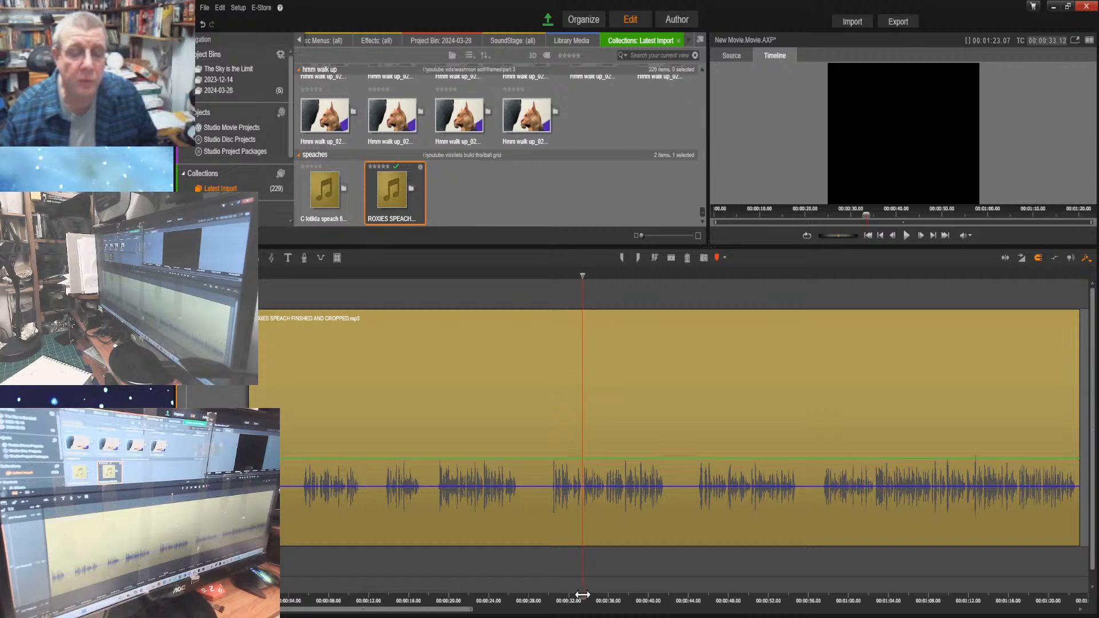
drag(581, 595, 551, 597)
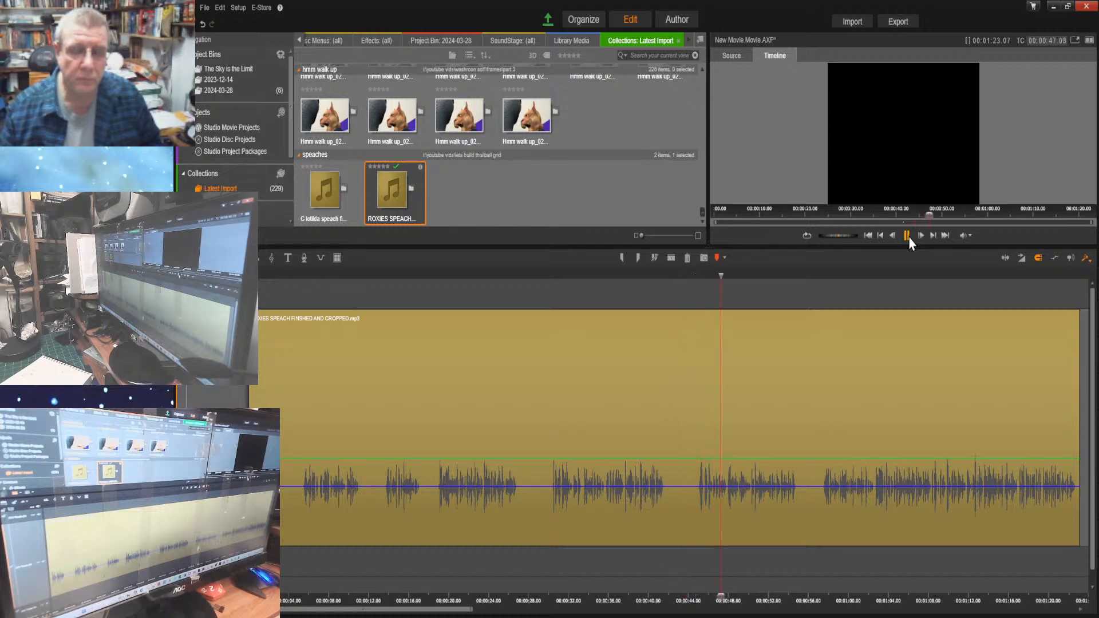
click(907, 236)
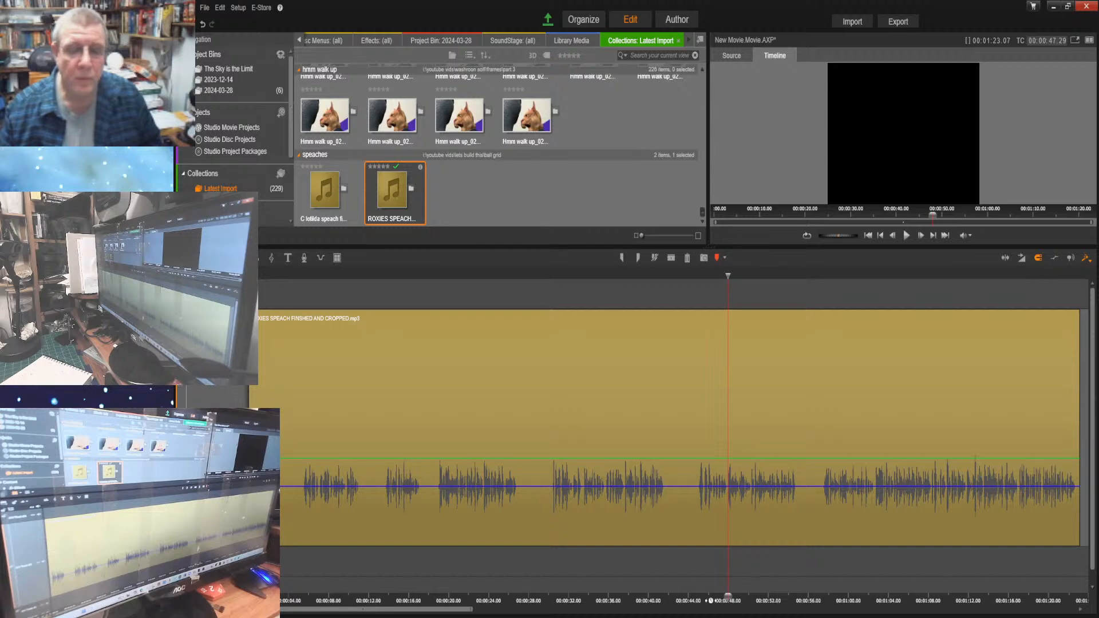
drag(727, 596, 664, 607)
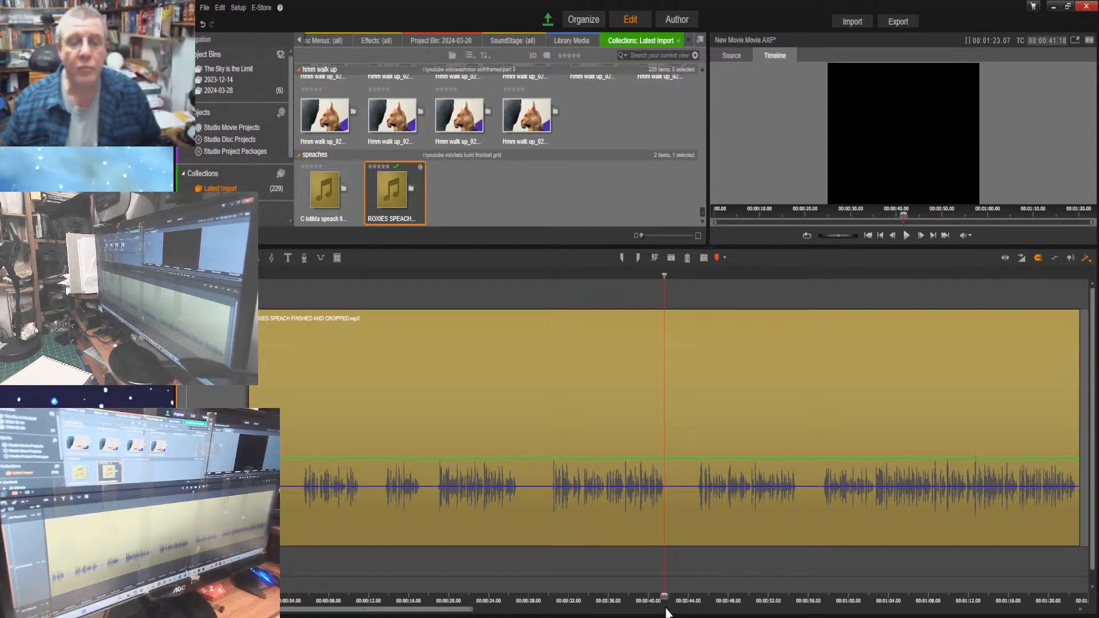
Listen to the speech from 00:00:41.18 to about 00:00:59 and locate where the section before the next pause ends
click(905, 235)
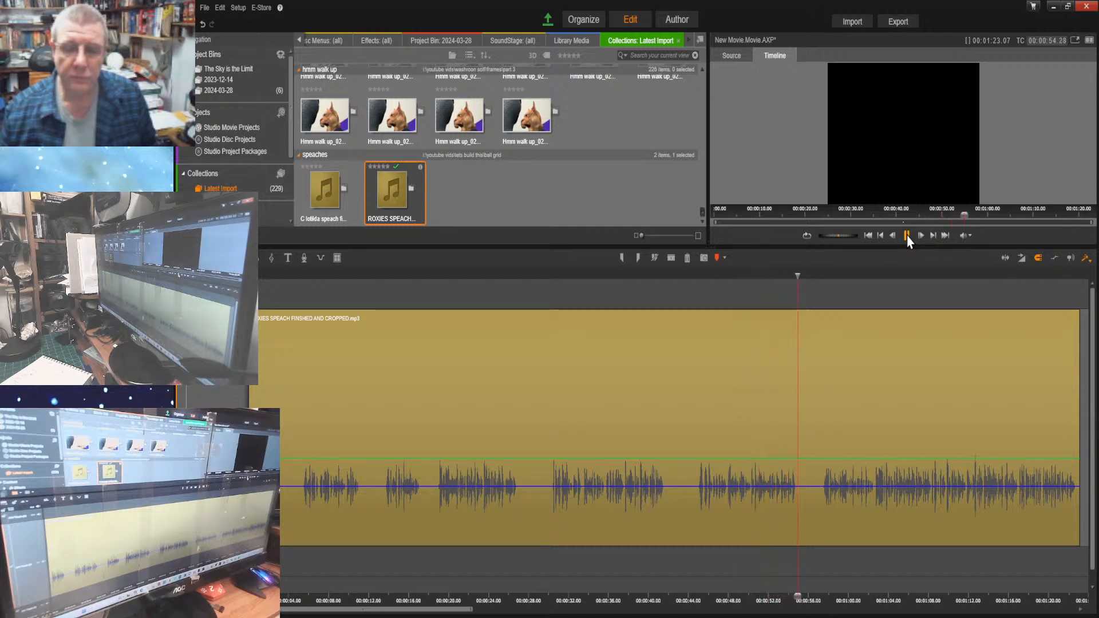
click(907, 236)
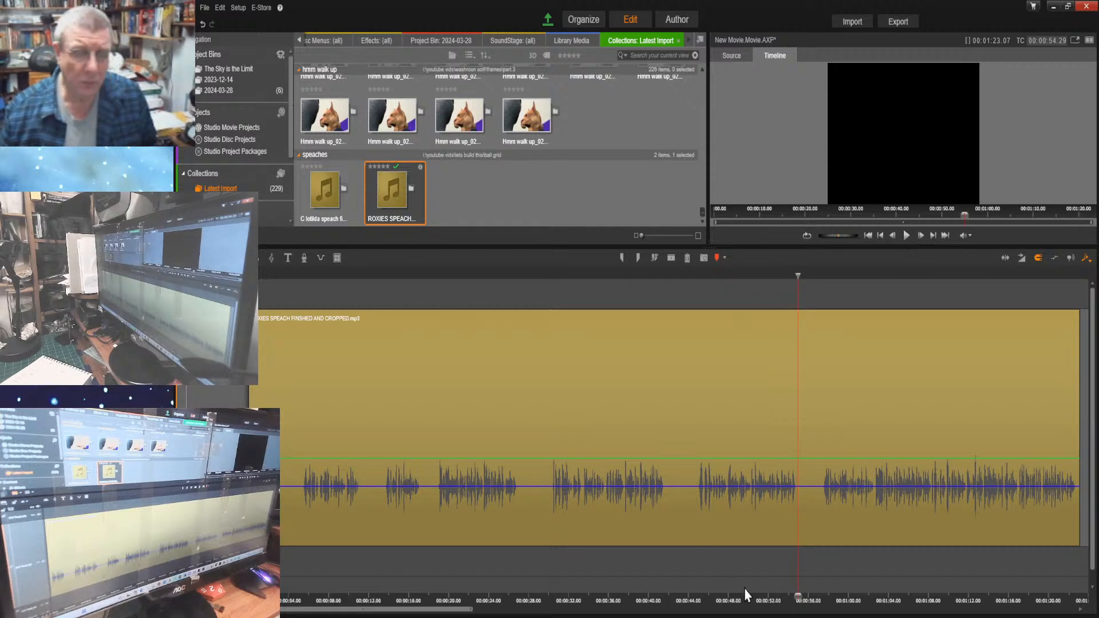
drag(798, 597, 685, 596)
click(907, 235)
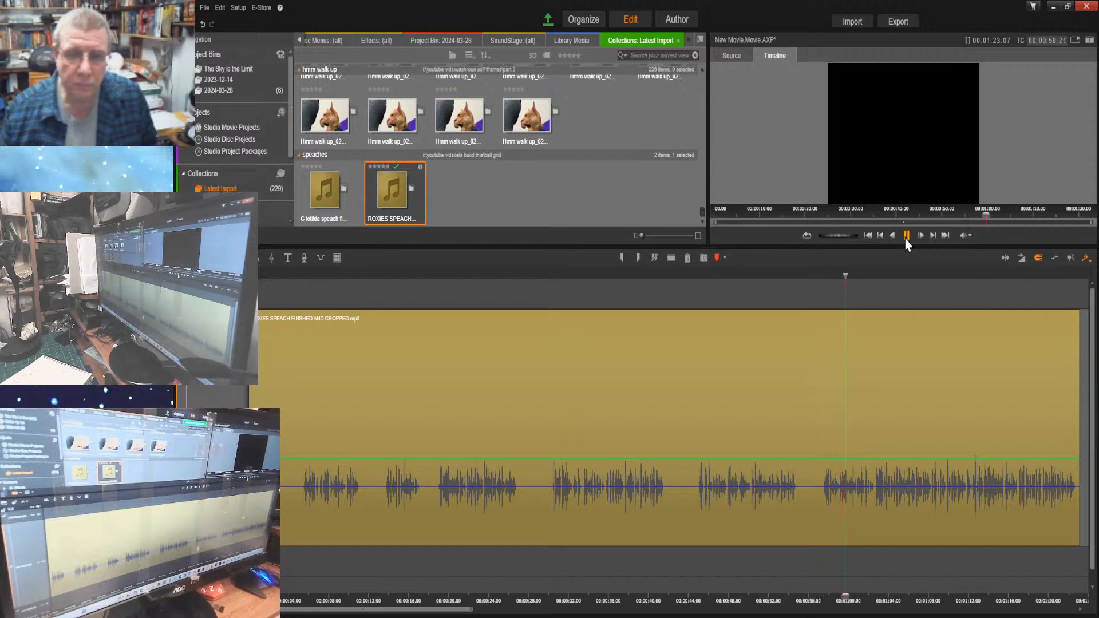
click(905, 238)
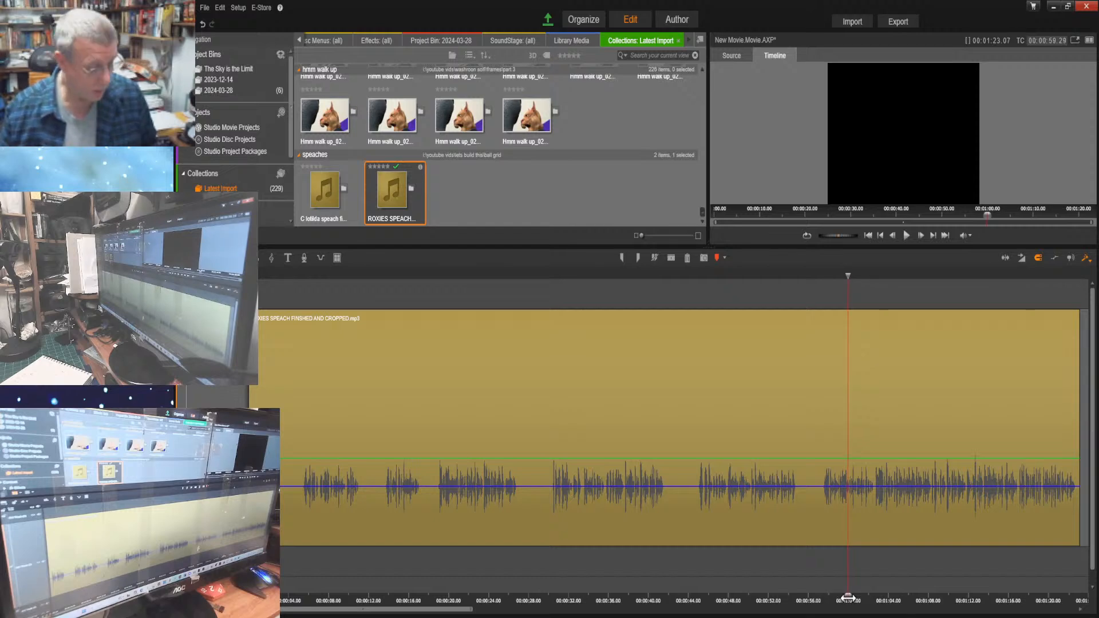
Replay the section from 00:00:44.25, split Roxie's speech at 00:00:47.25 and move the second part along to 00:01:05.09
drag(847, 598, 696, 599)
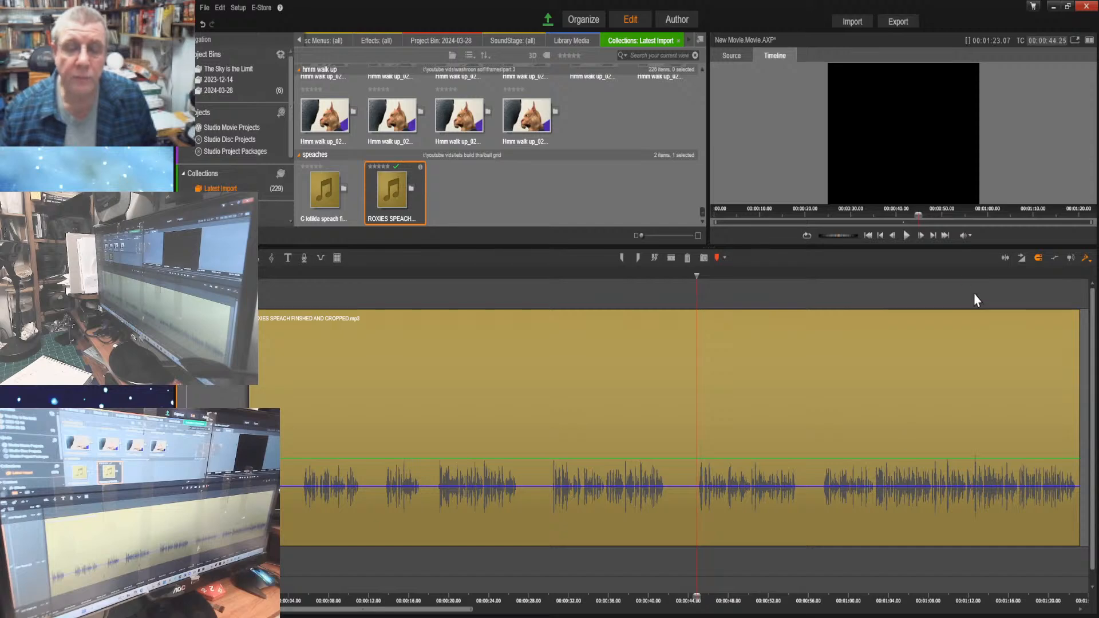
click(906, 235)
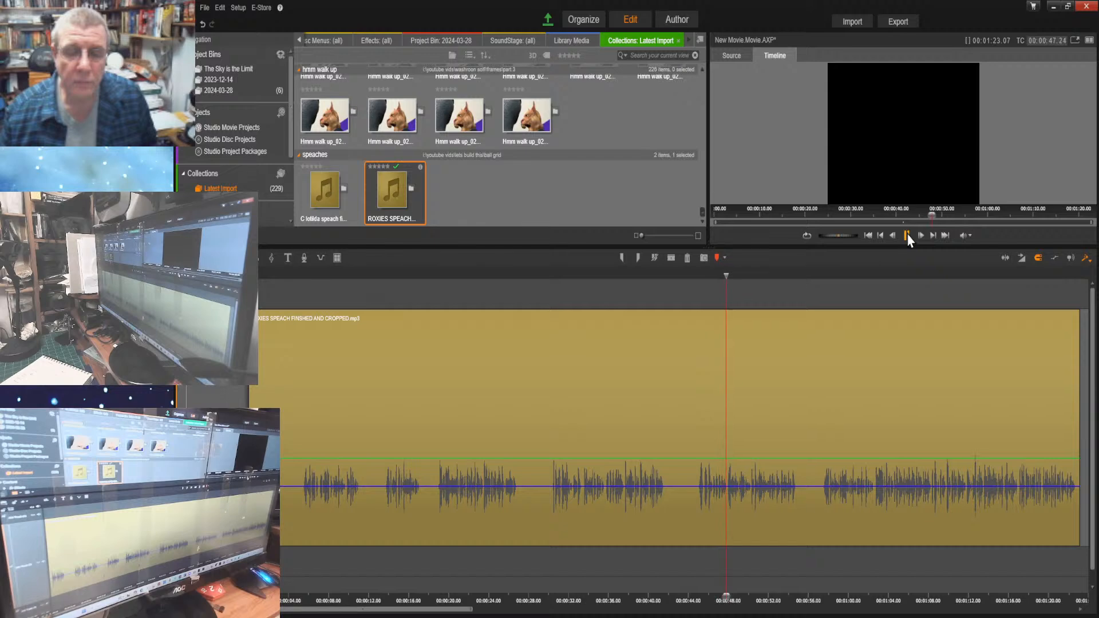
click(907, 236)
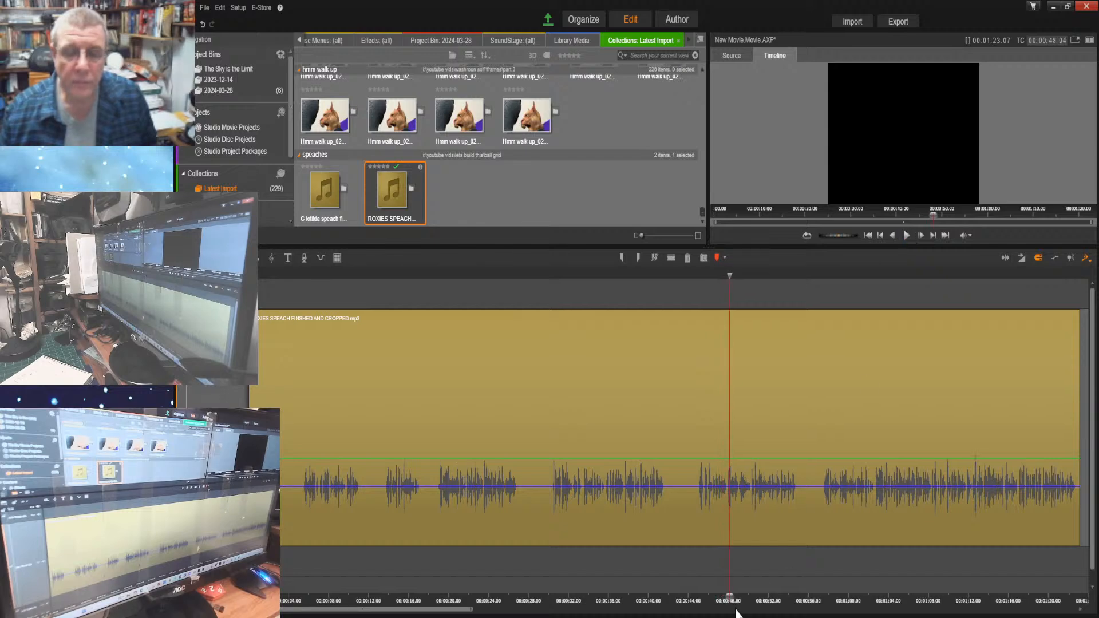
drag(728, 598, 727, 598)
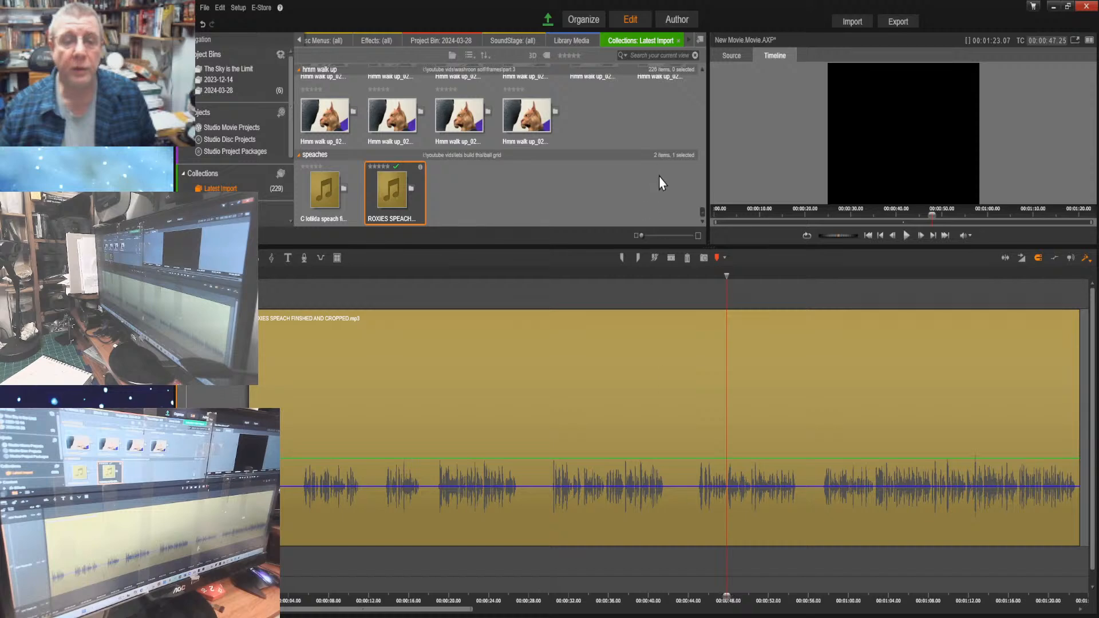
click(671, 260)
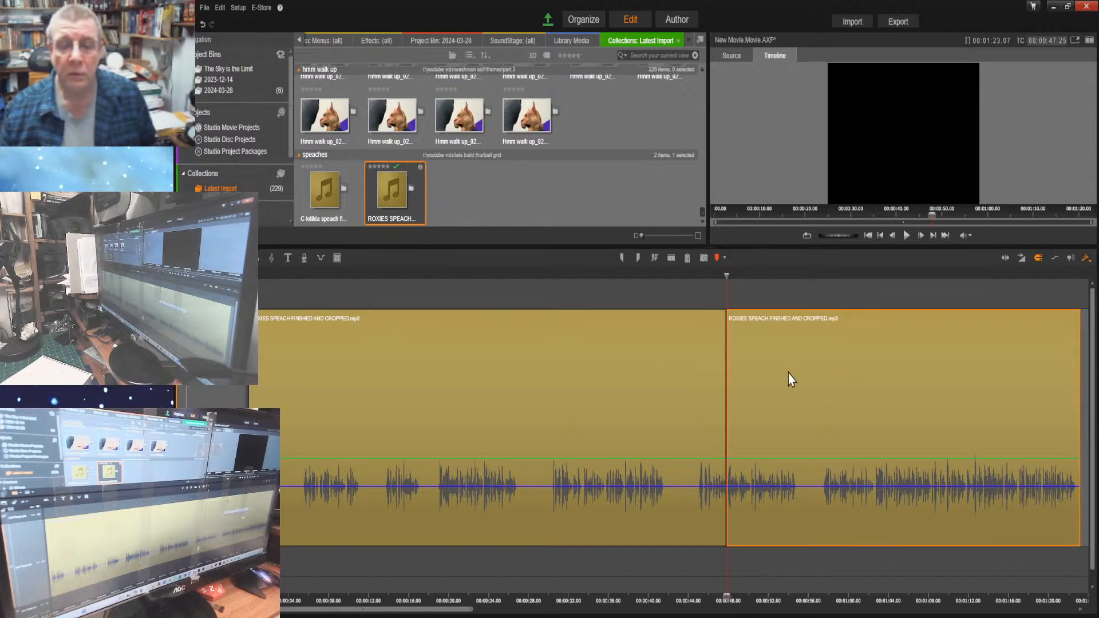
drag(777, 375, 952, 385)
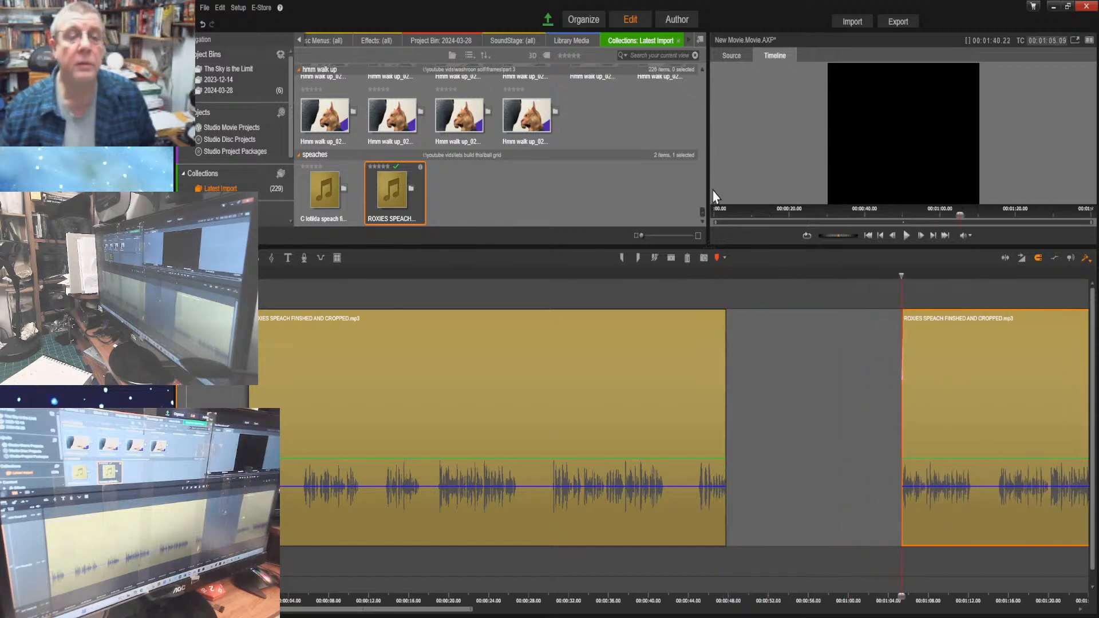
Insert the last Hmm walk up image at 00:00:47.25, shorten it to about half a second and move the second speech part against it
drag(701, 212, 690, 234)
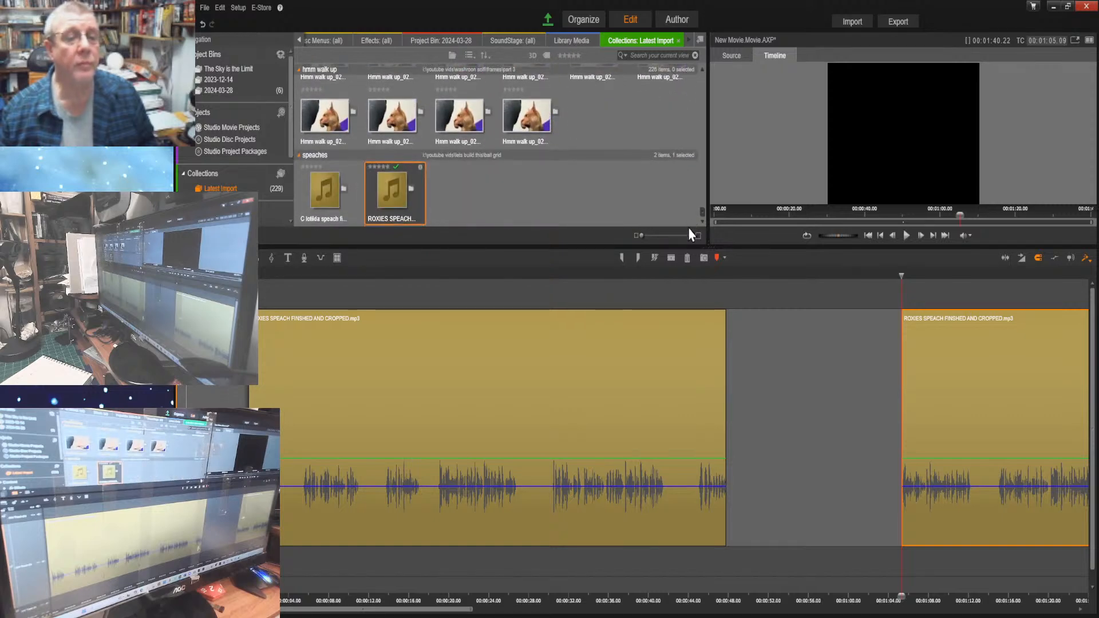
drag(526, 117, 744, 412)
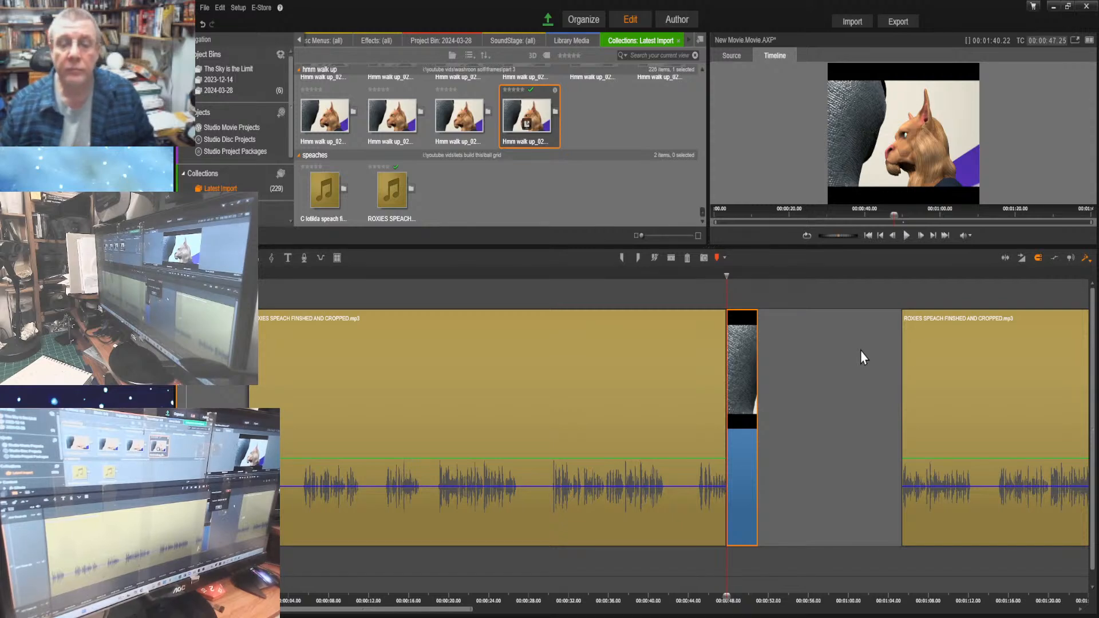
key(Delete)
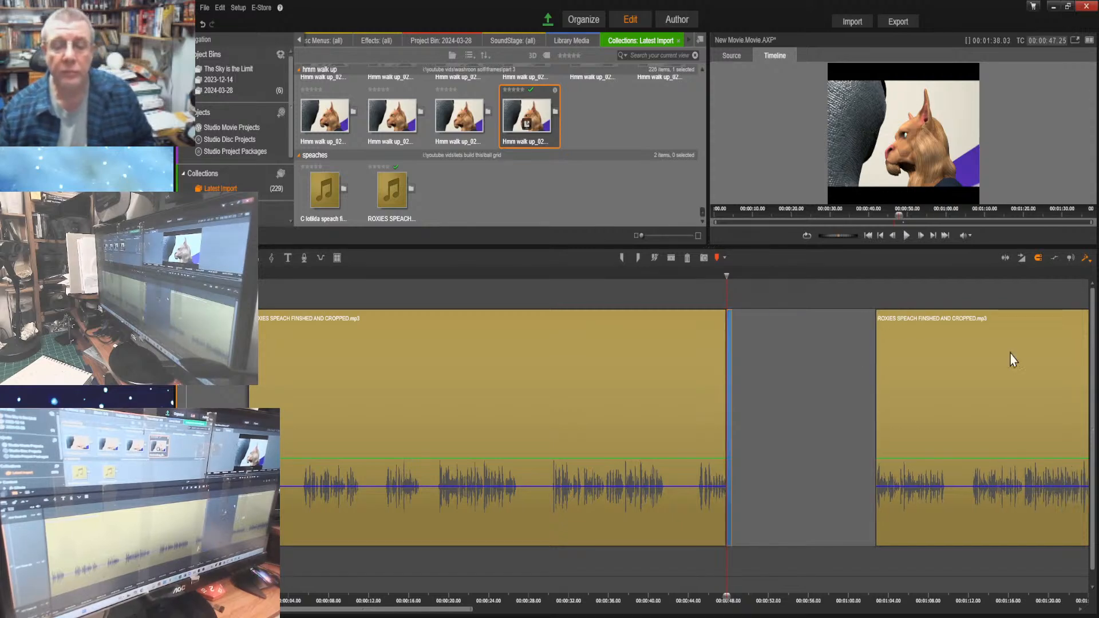
drag(950, 359, 819, 382)
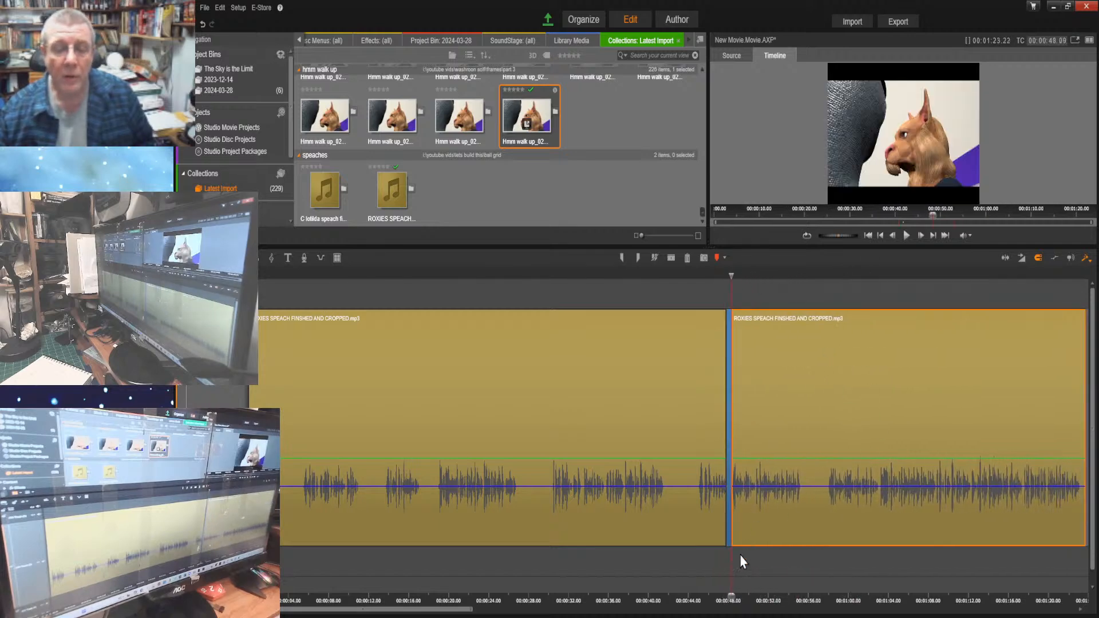
Listen to the speech from shortly before the inserted image to just past it, and return to the frame before the split
drag(730, 595, 655, 596)
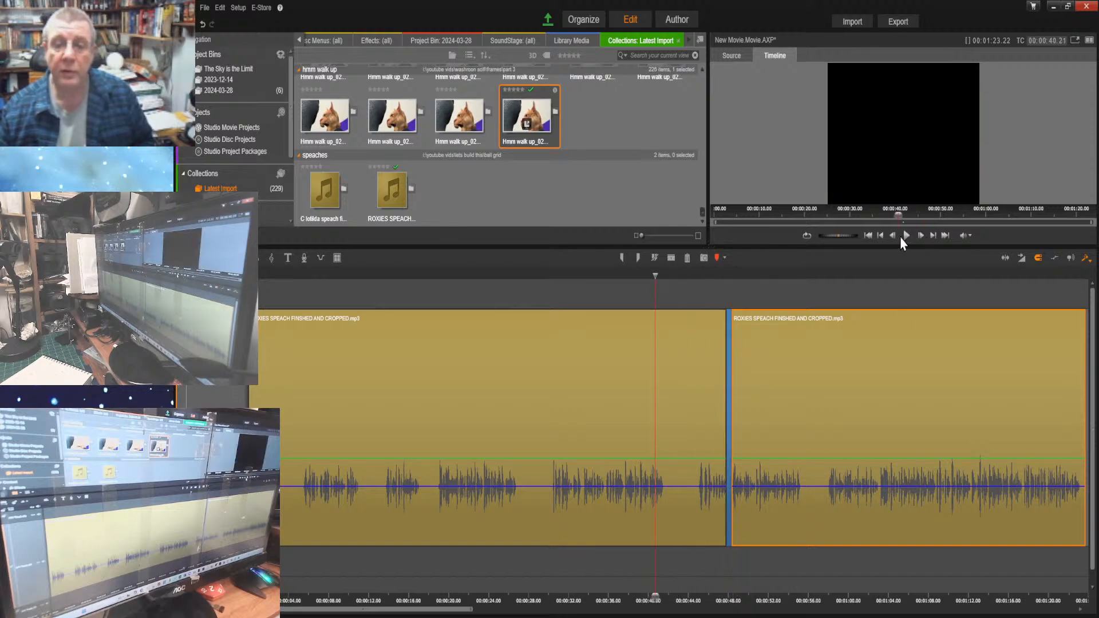
click(906, 236)
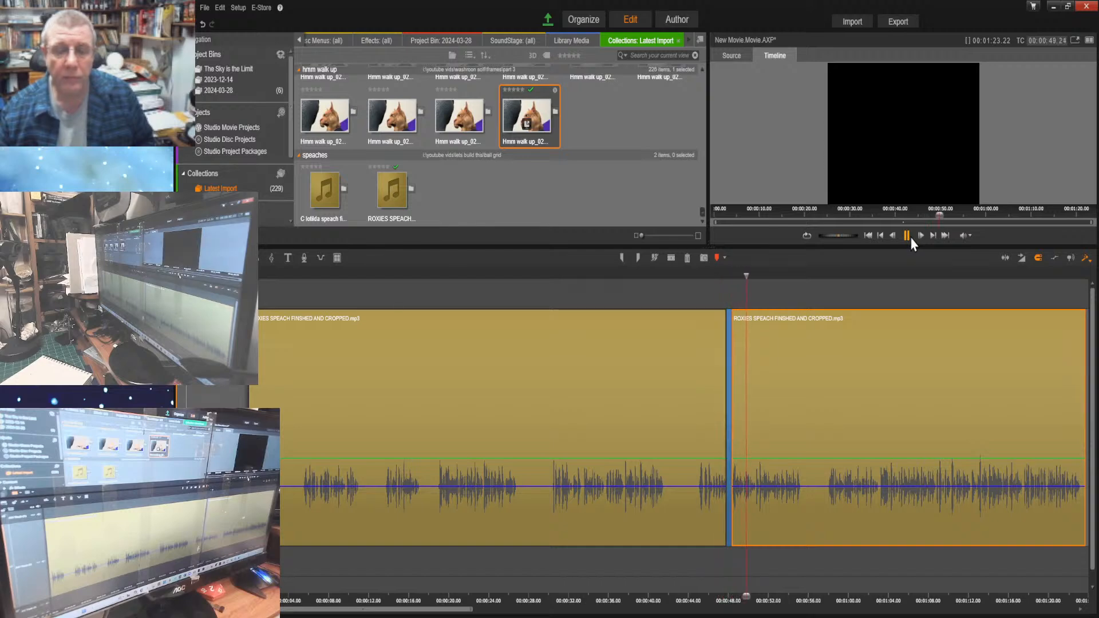
click(906, 235)
drag(743, 595, 725, 596)
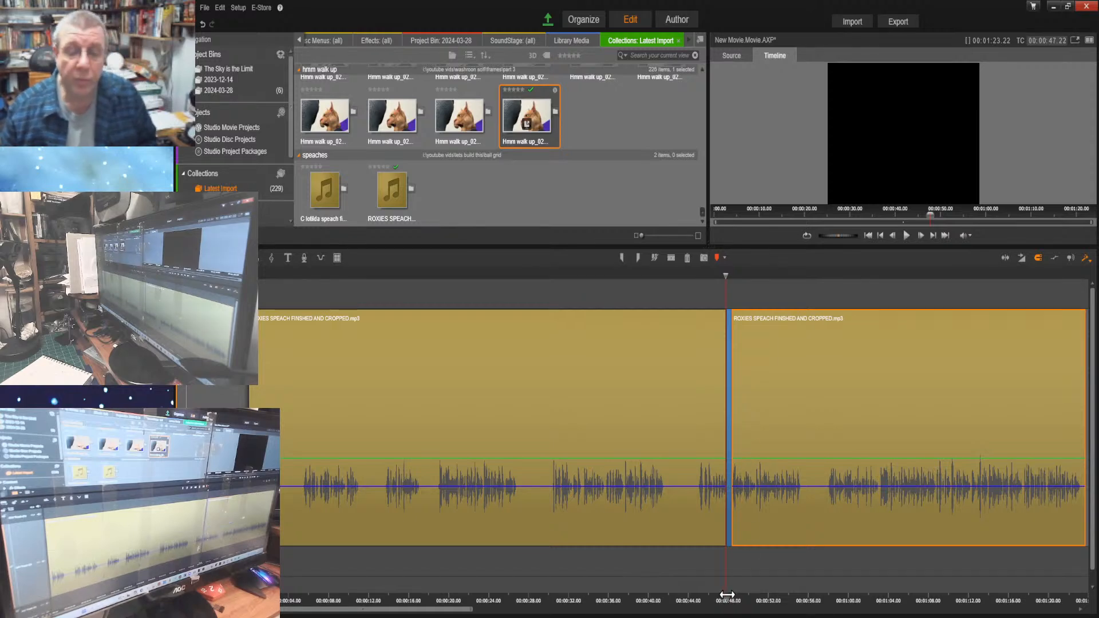
Locate the exact start of the split section and the inserted image's start and end, and listen to the remaining speech
drag(725, 596, 697, 595)
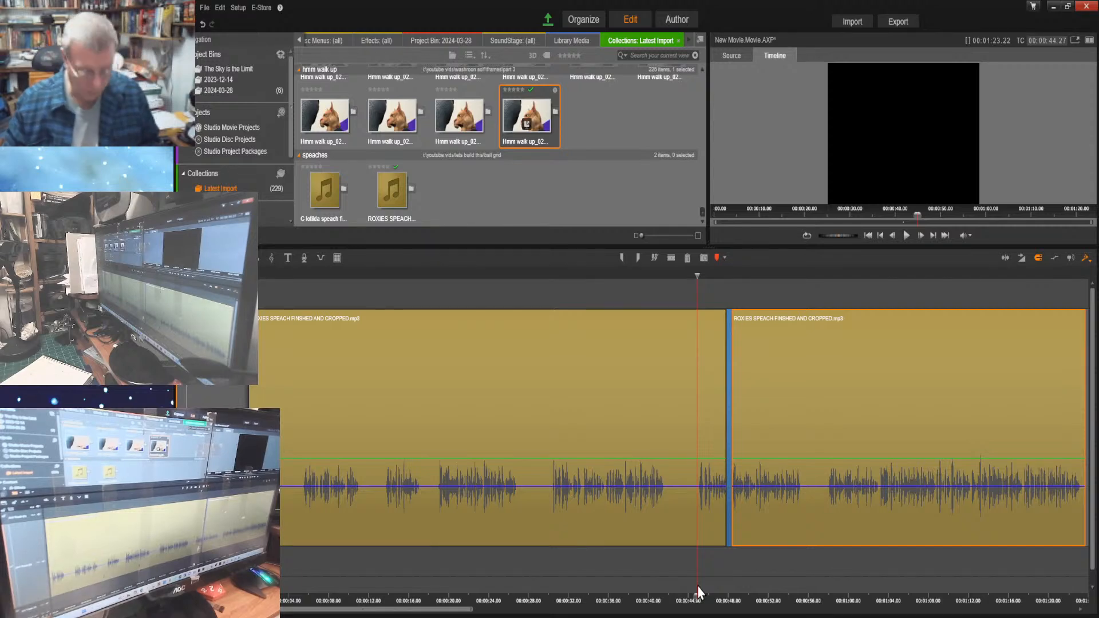
click(921, 237)
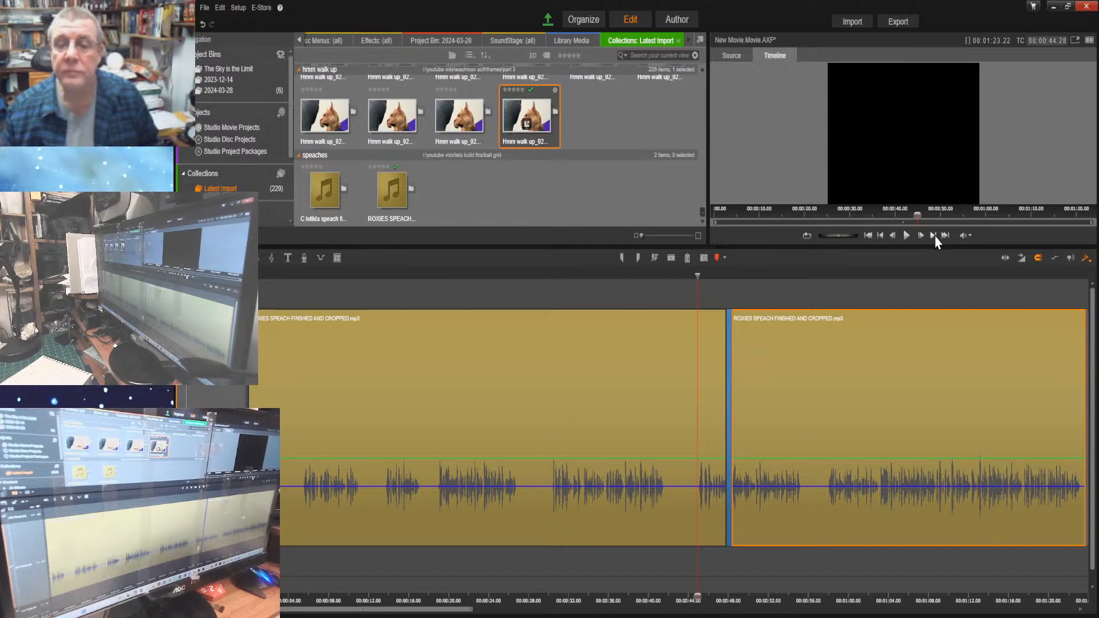
click(933, 237)
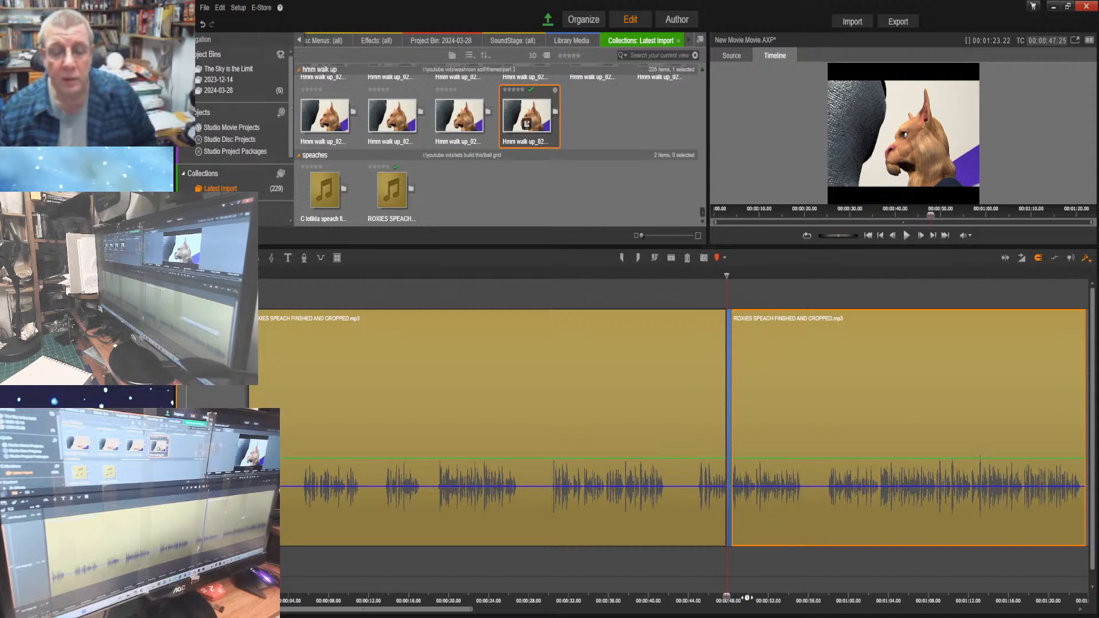
drag(726, 597, 730, 597)
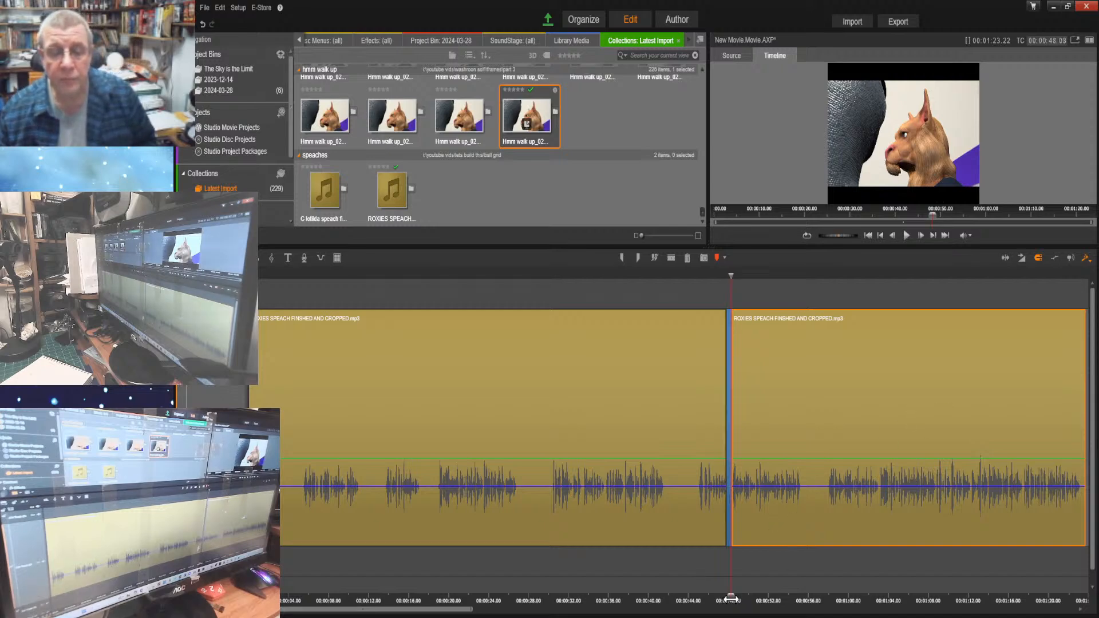
click(931, 237)
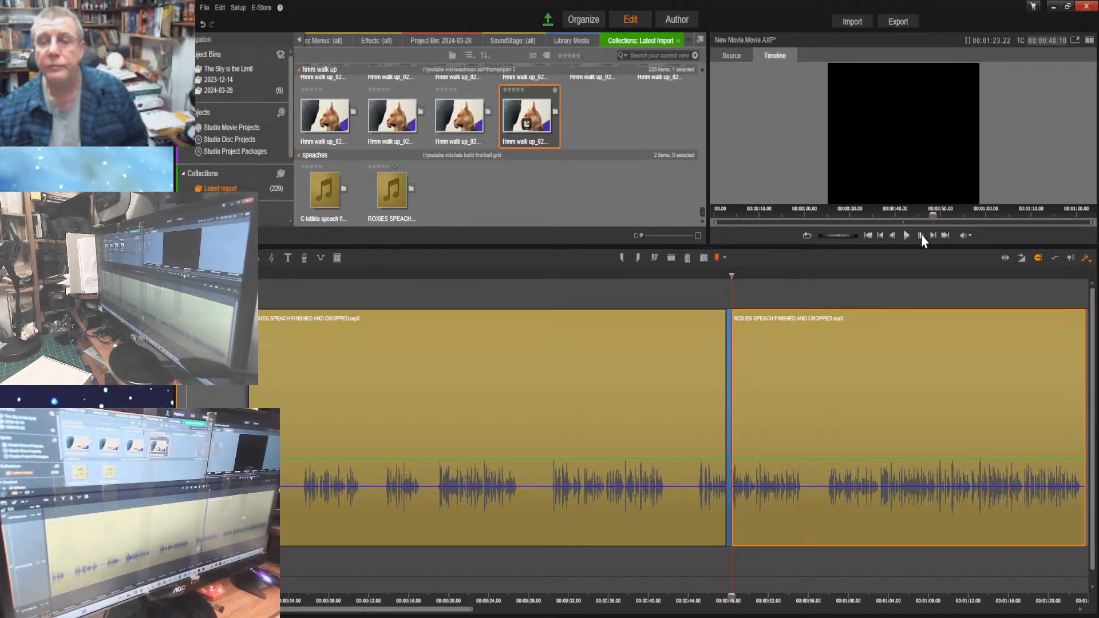
click(908, 239)
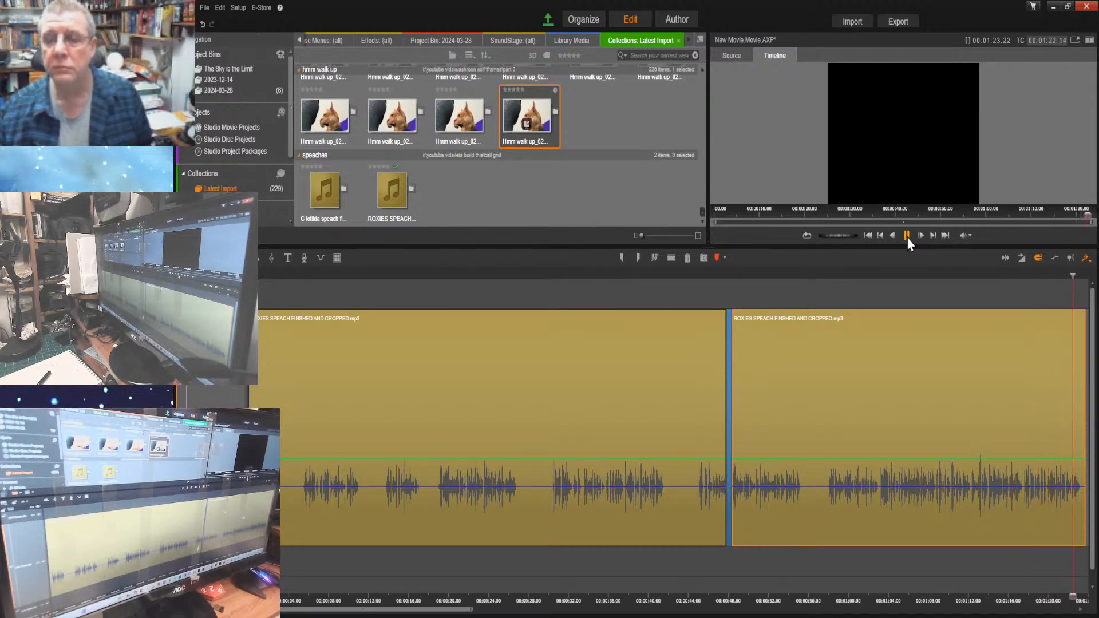
Return to the start of the movie, save the project as short roxie and open its export
click(867, 235)
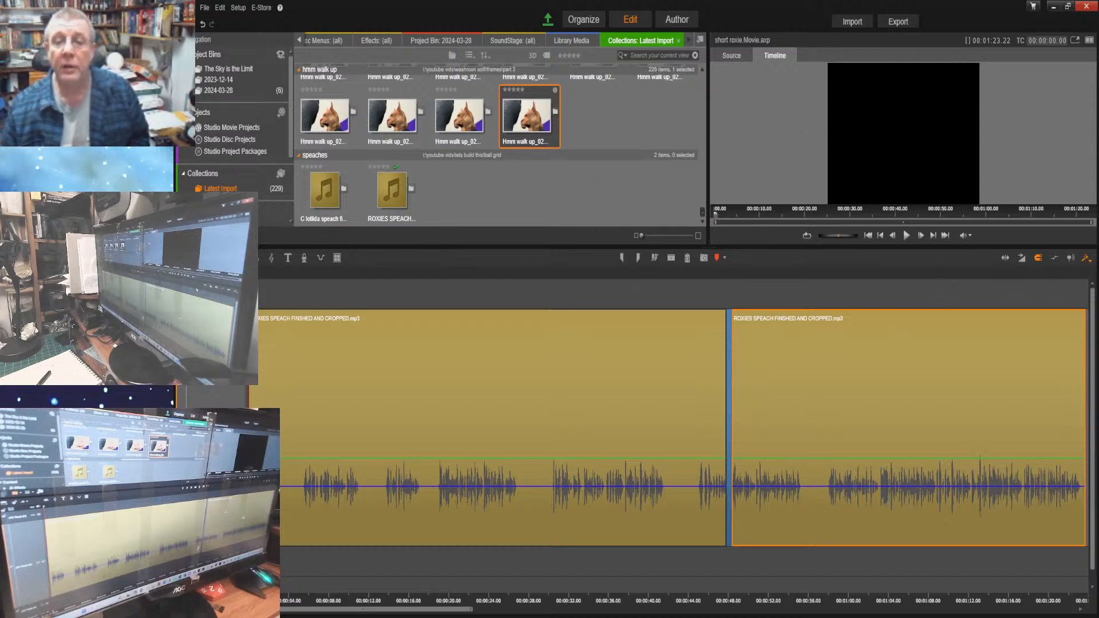
click(899, 21)
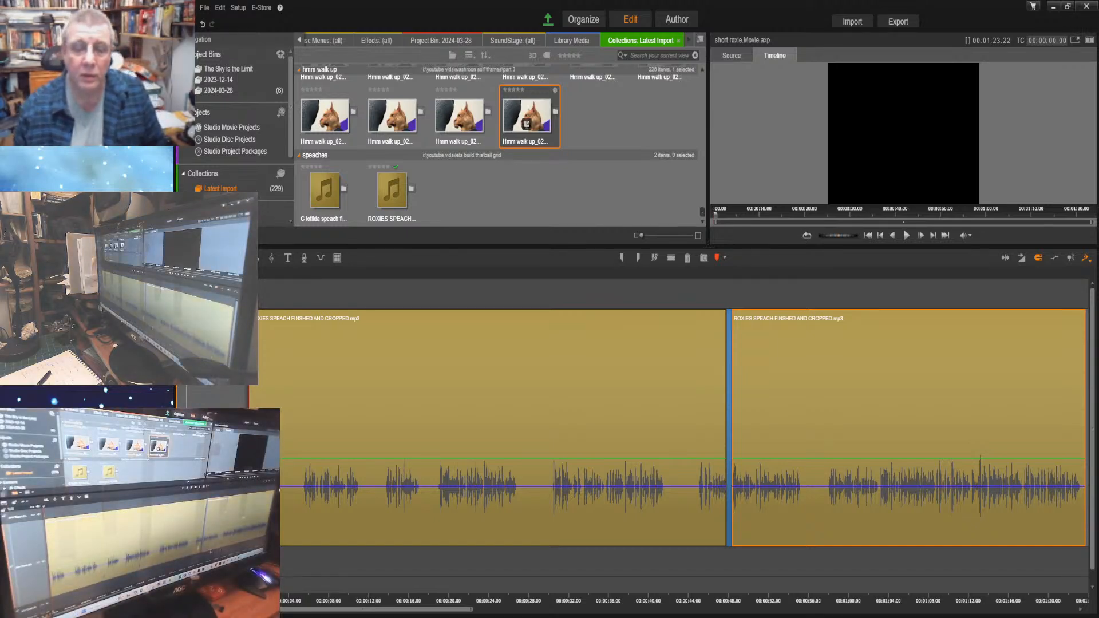
Reduce the height of Roxie's speech track and place C lotilda speach finished cropped.mp3 at the start of the track below
drag(761, 545, 729, 569)
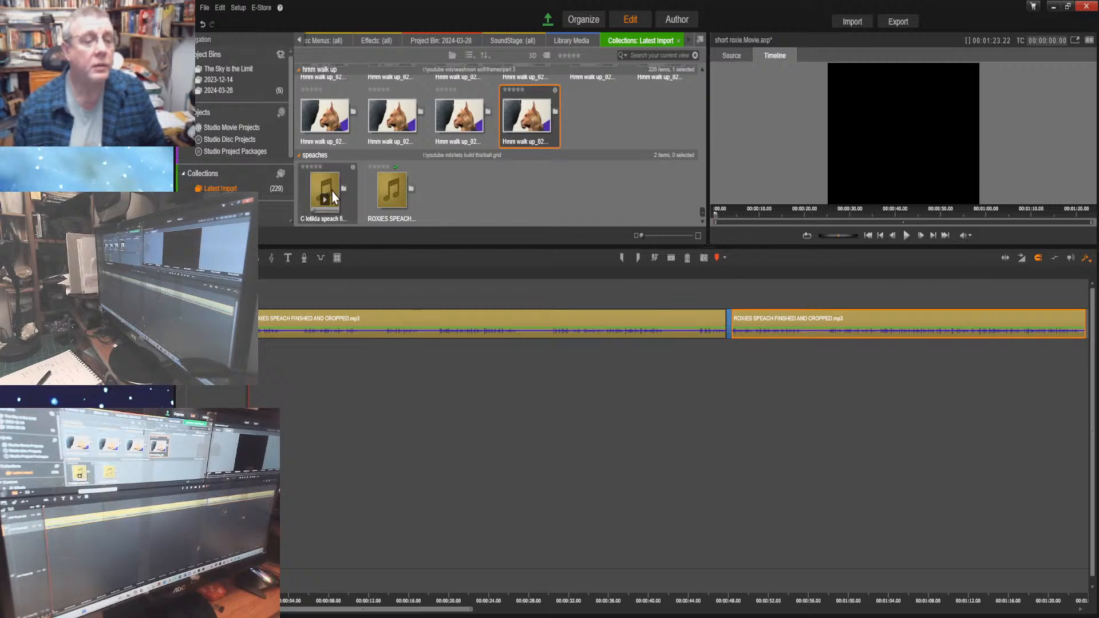
drag(325, 192, 248, 446)
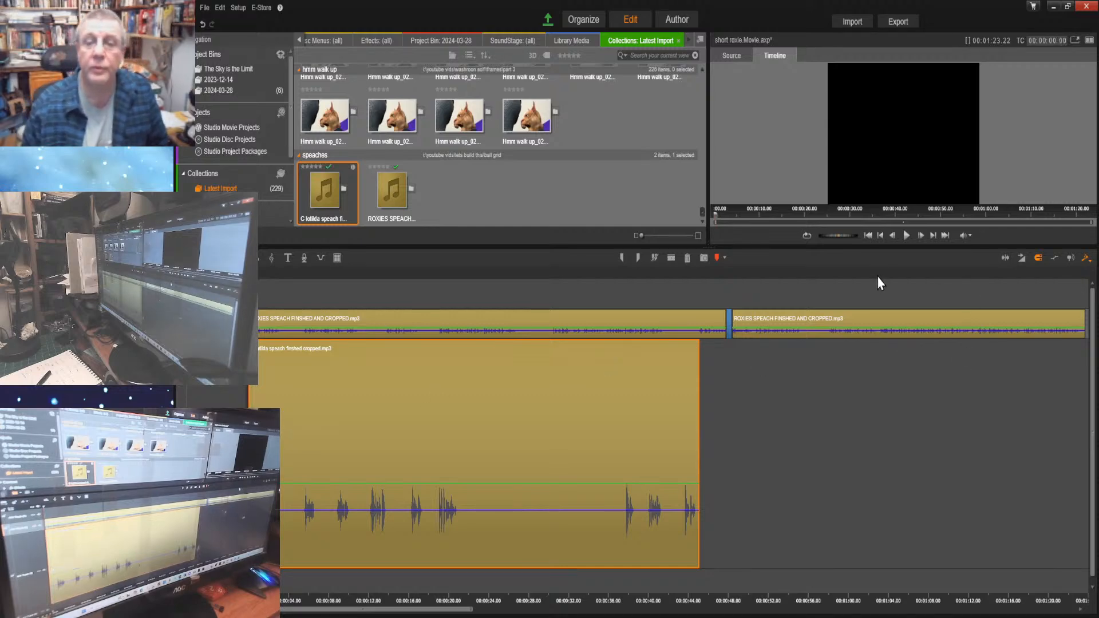
Listen to the opening of both speeches together and move Clotilda's speech clip to start at 00:00:03.05
click(907, 238)
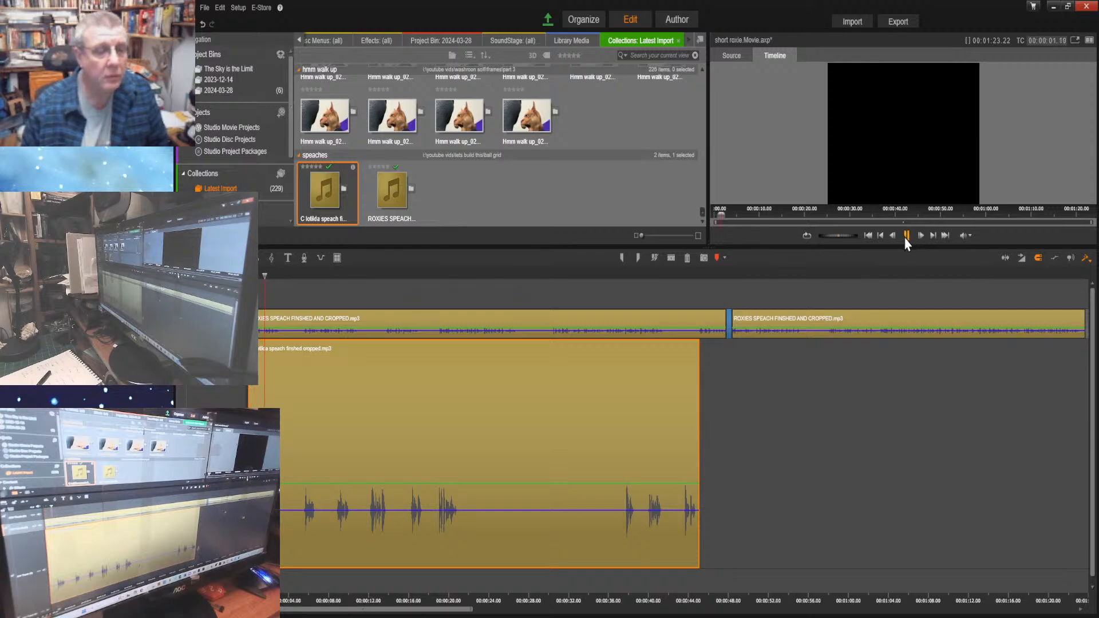
click(906, 236)
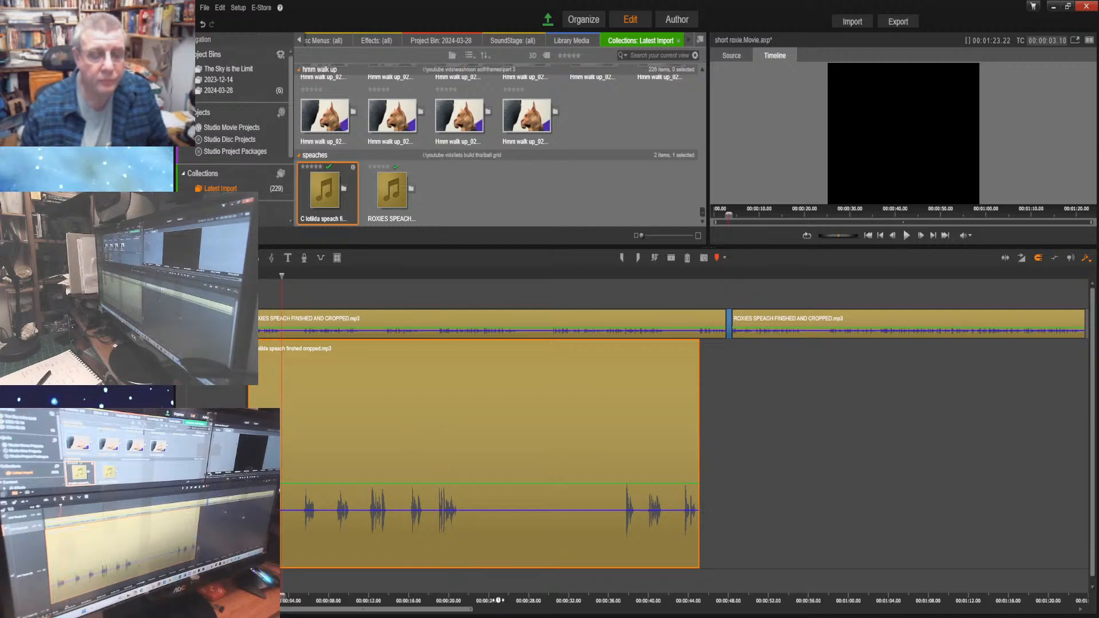
drag(498, 600, 1001, 610)
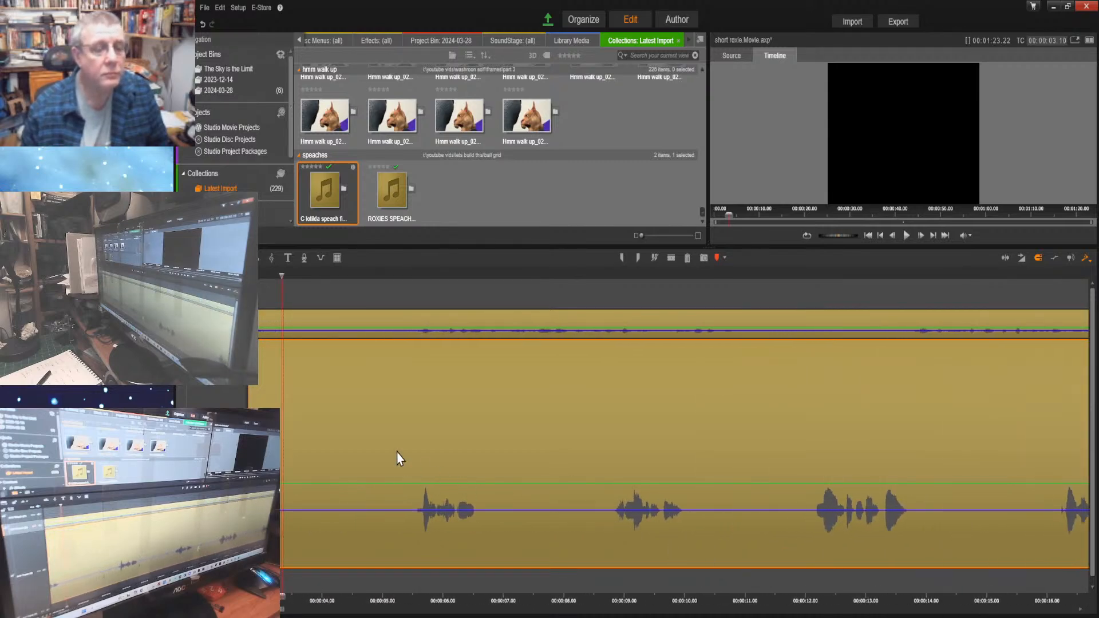
drag(398, 452, 591, 475)
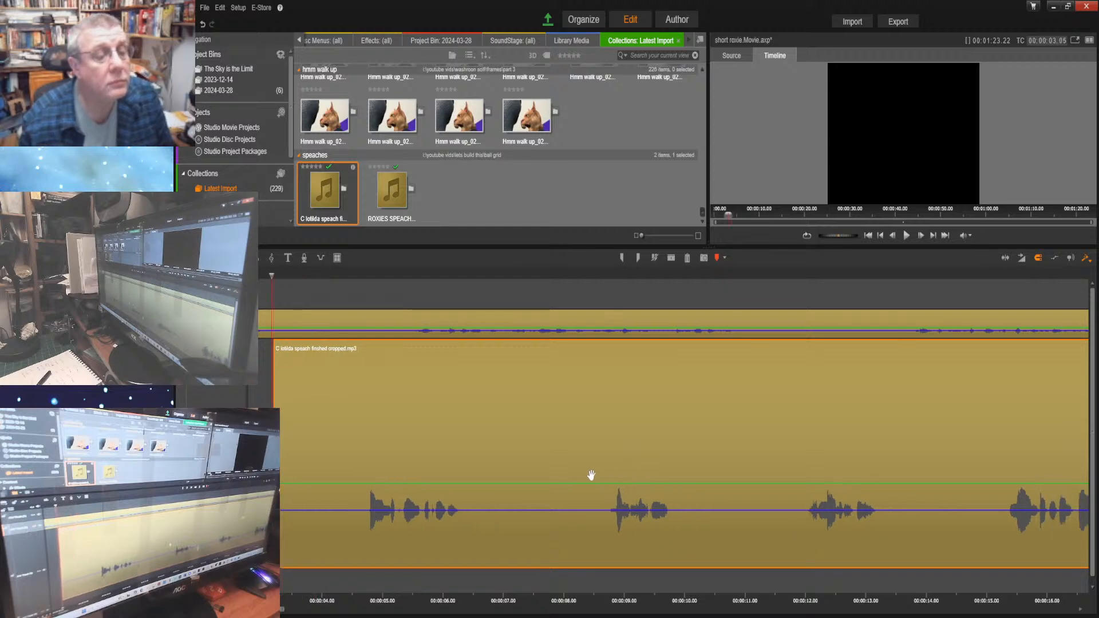
Listen from the start to about 00:00:04.22 and move Clotilda's speech clip back to start at 00:00:01.20
click(868, 235)
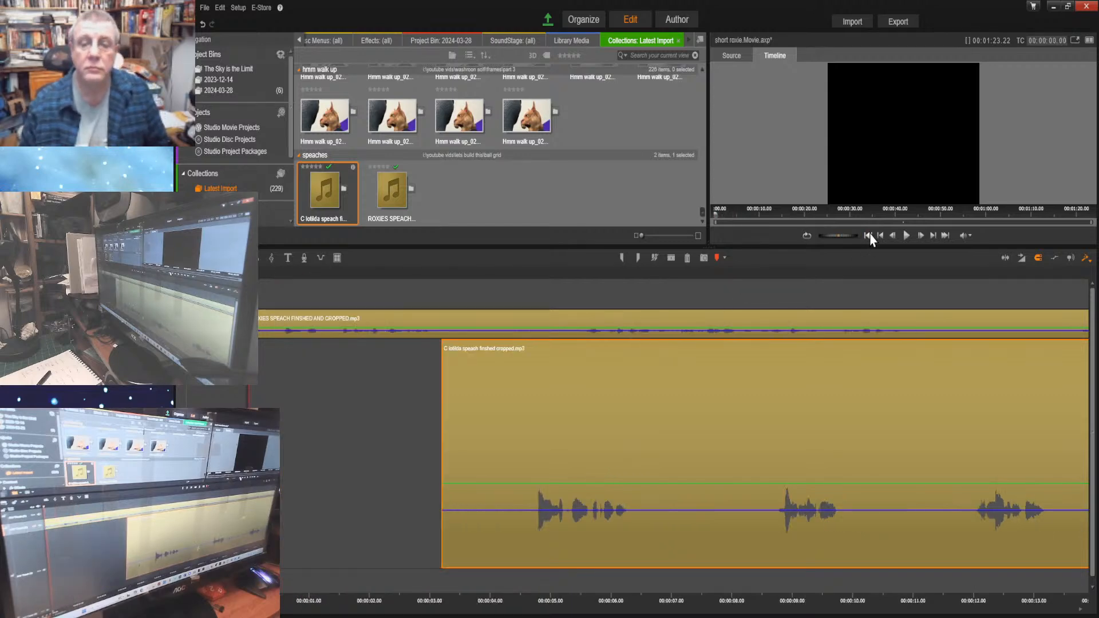
click(906, 235)
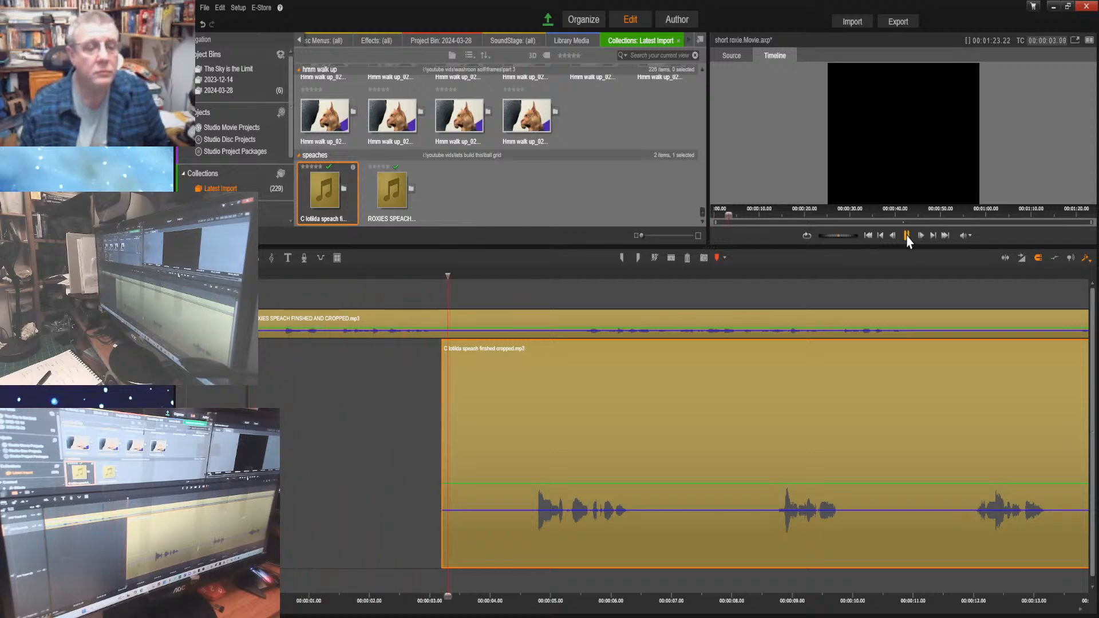
click(907, 235)
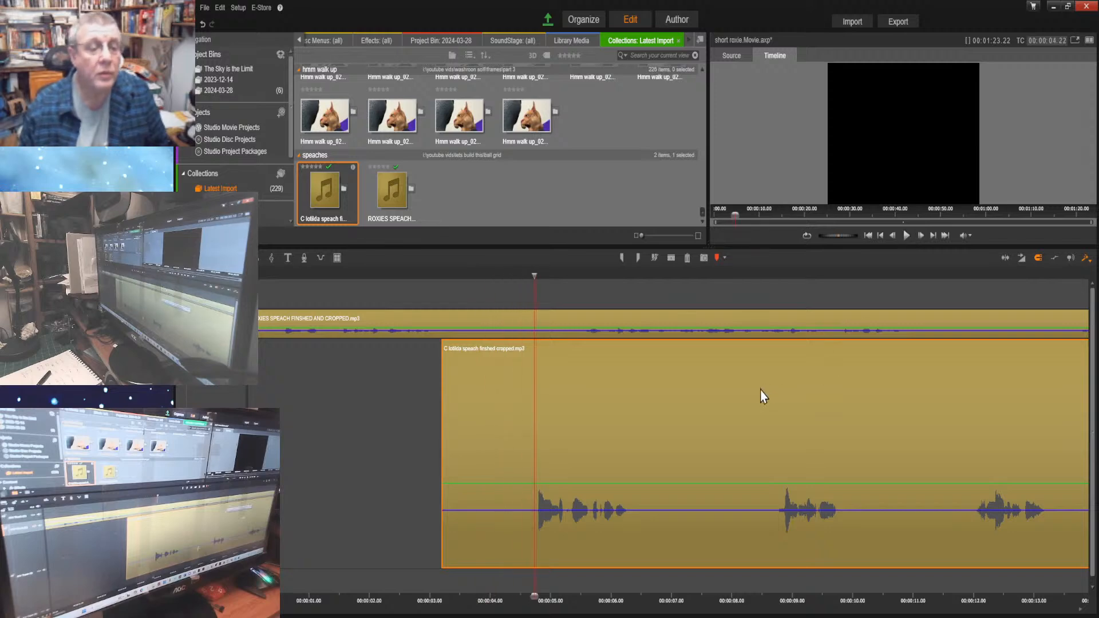
drag(760, 390, 669, 394)
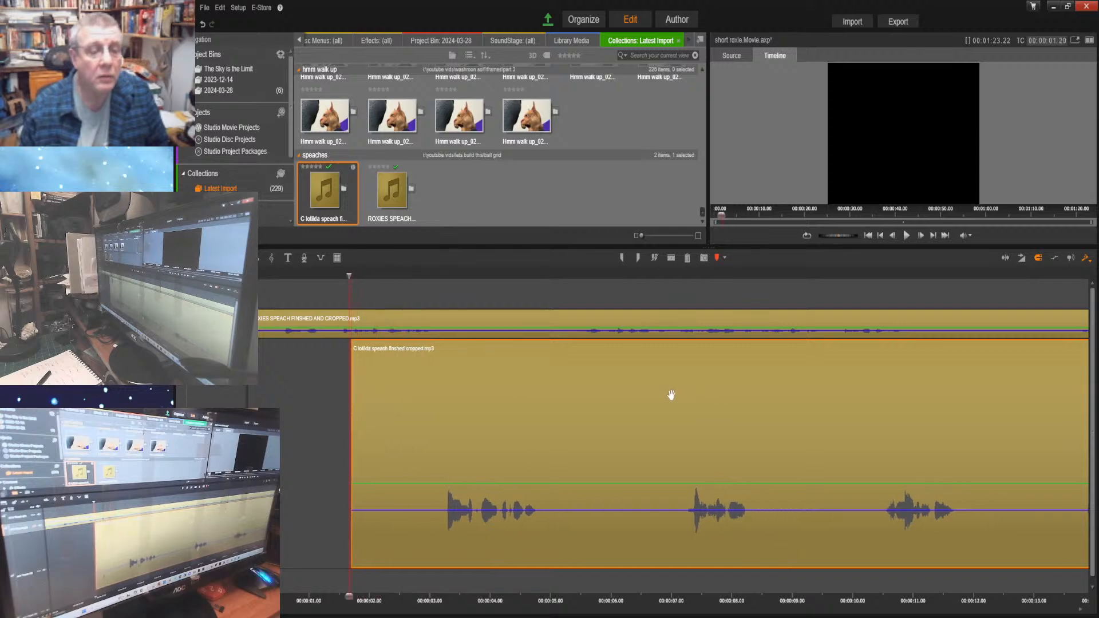
Listen to both speeches from the start to about 00:00:04.25 and nudge Clotilda's speech clip to start at 00:00:01.21
drag(348, 597, 259, 598)
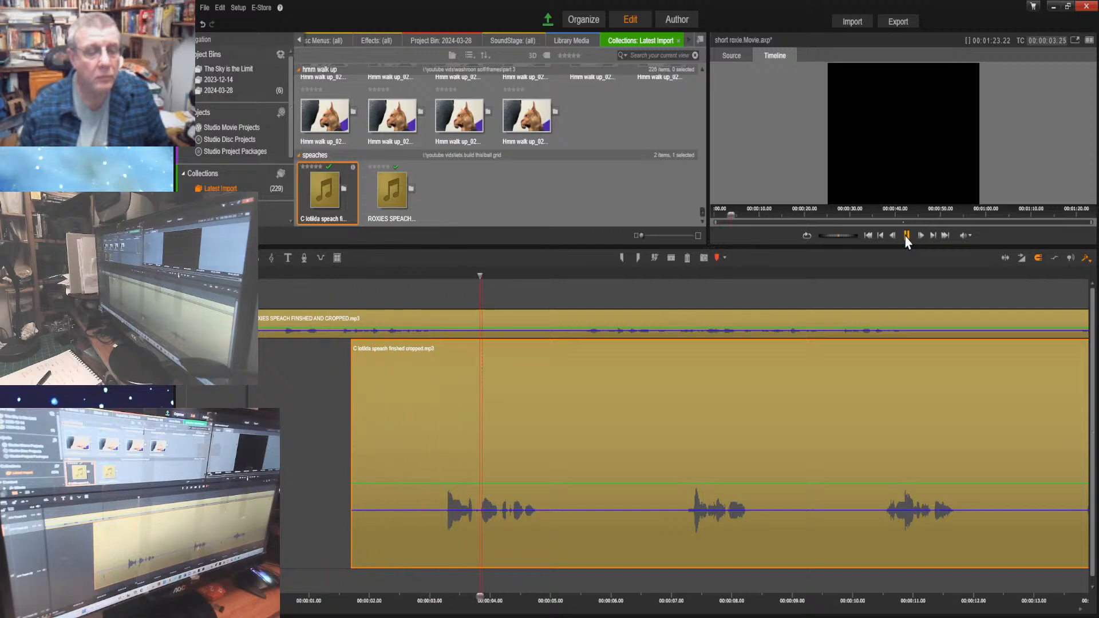
click(906, 235)
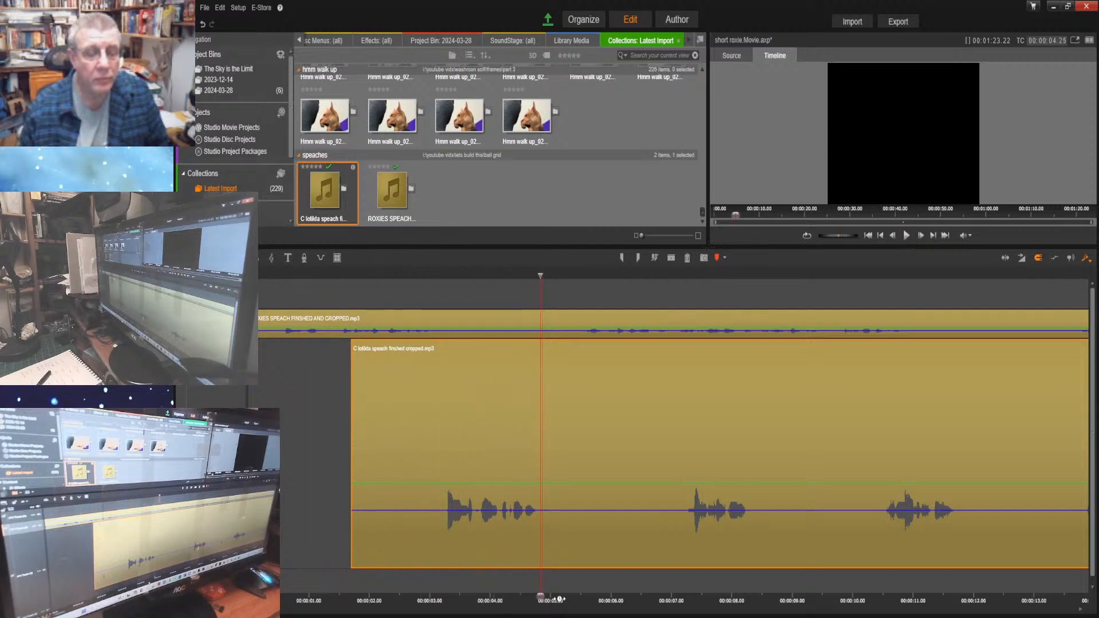
drag(540, 598, 444, 595)
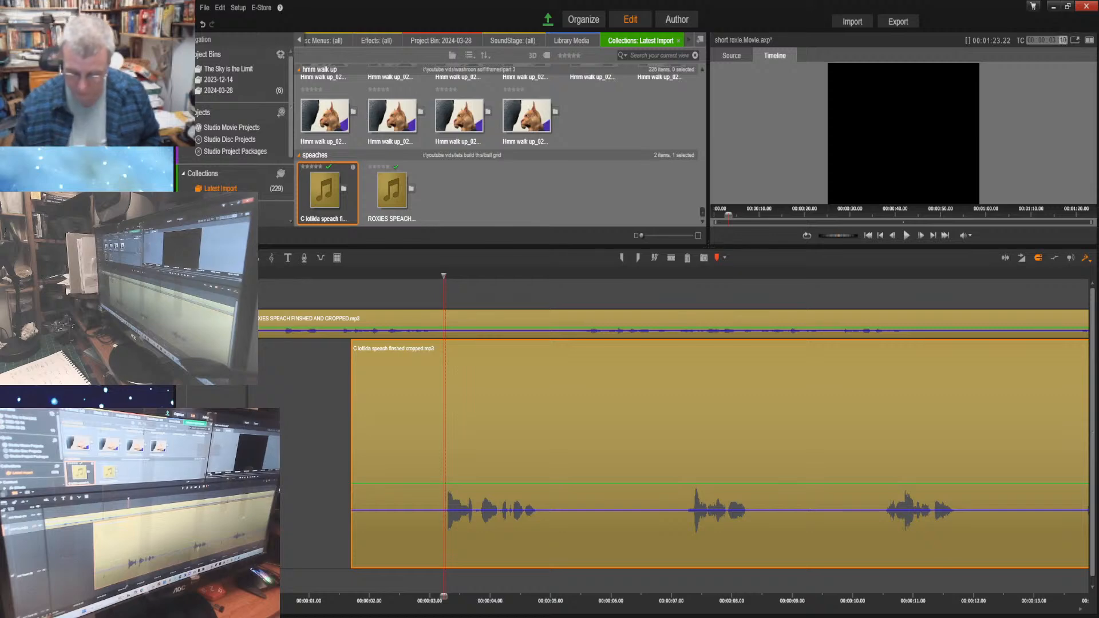
key(Return)
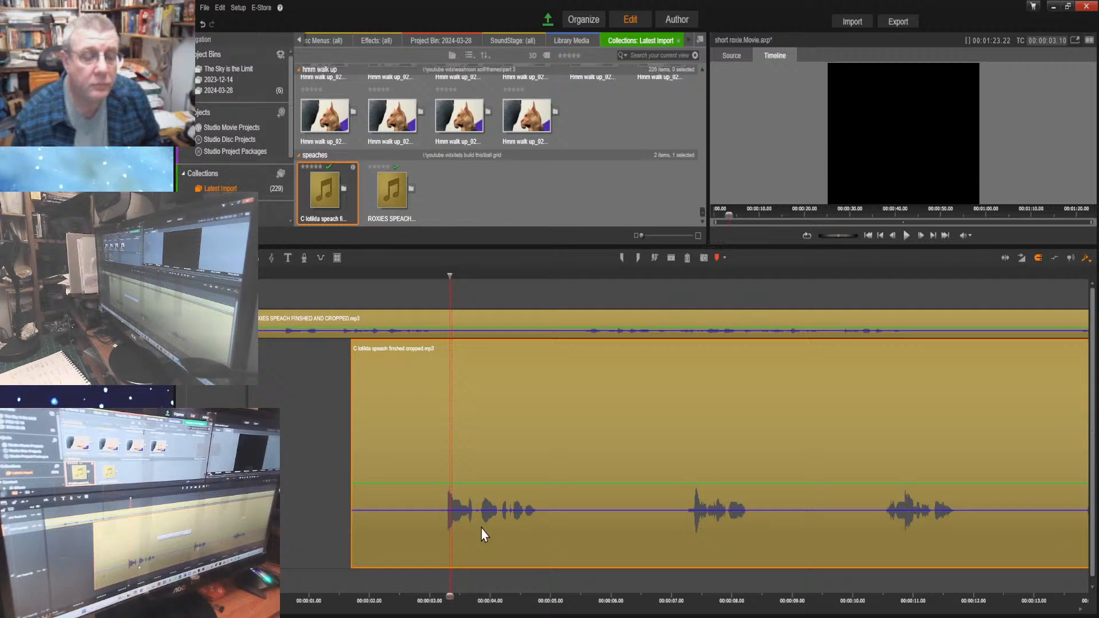
drag(484, 535, 483, 525)
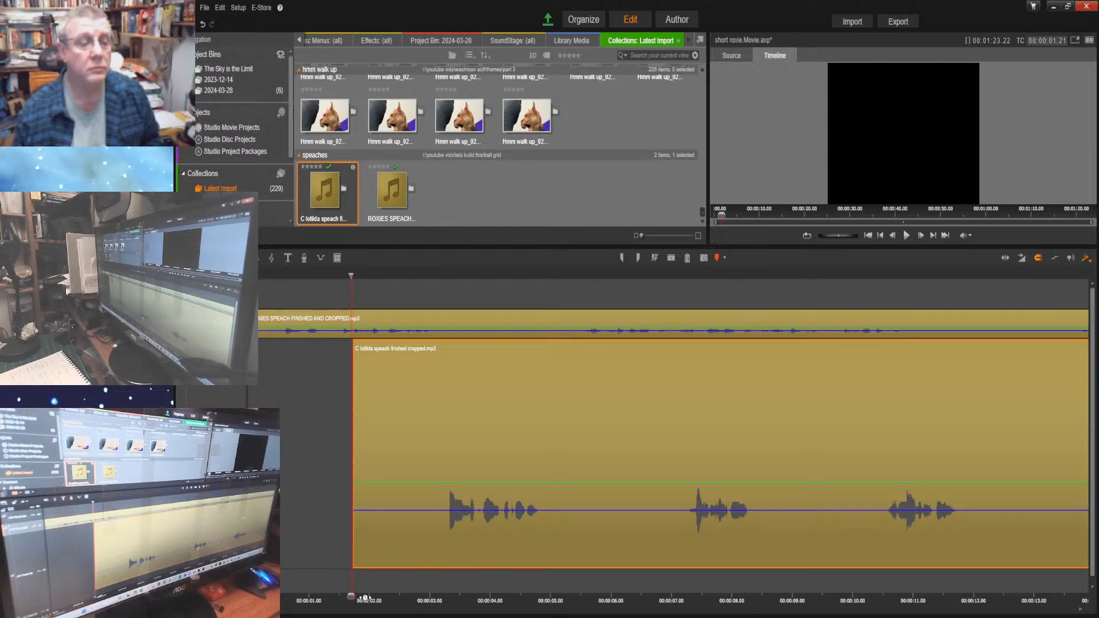
Try starting Clotilda's speech clip at 00:00:01.25, check its first words, and move it back to start at 00:00:01.20
drag(353, 595, 447, 594)
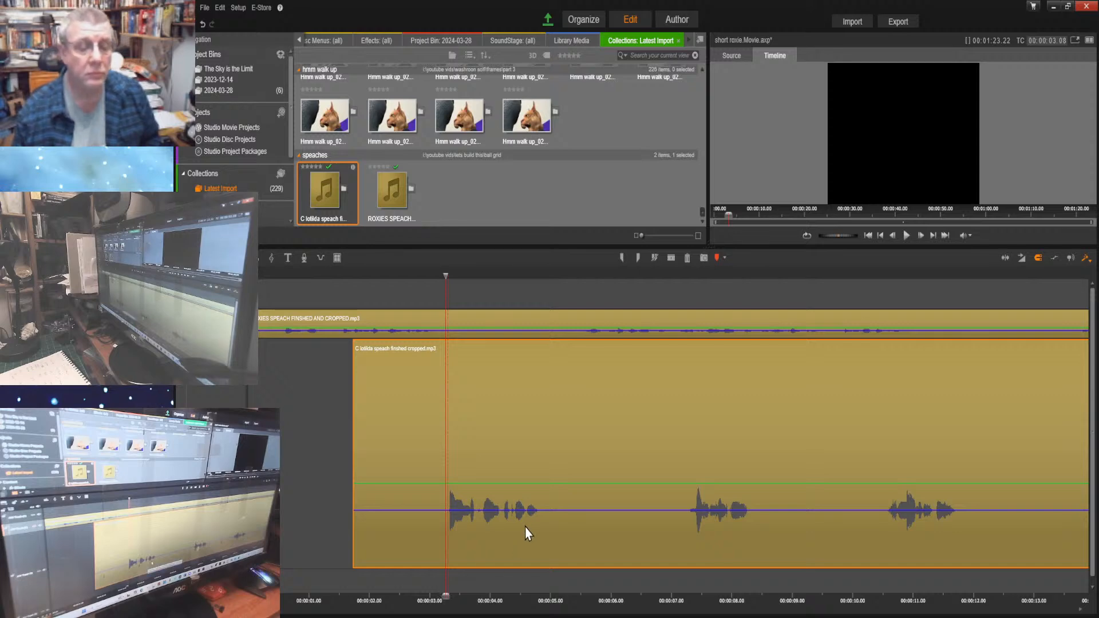
drag(524, 528, 533, 527)
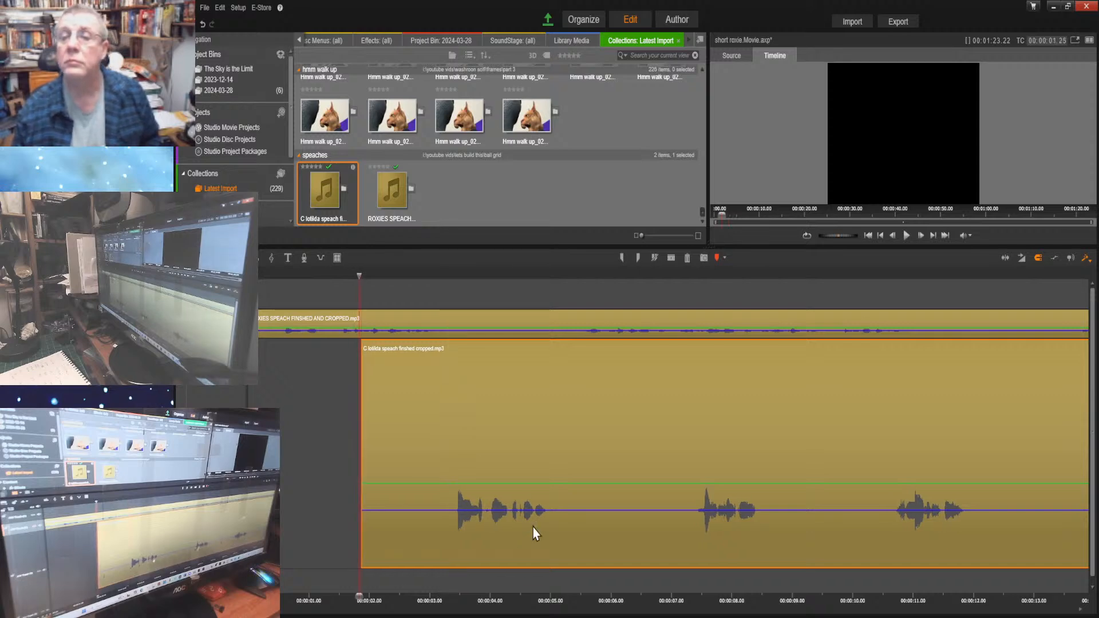
drag(357, 611, 452, 613)
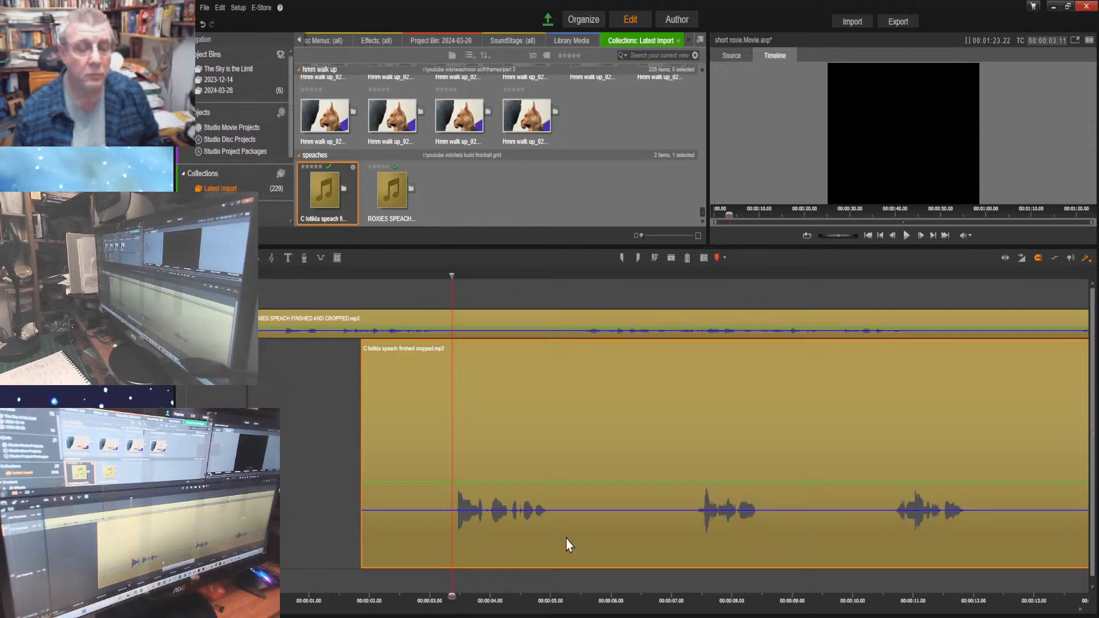
drag(565, 539, 556, 535)
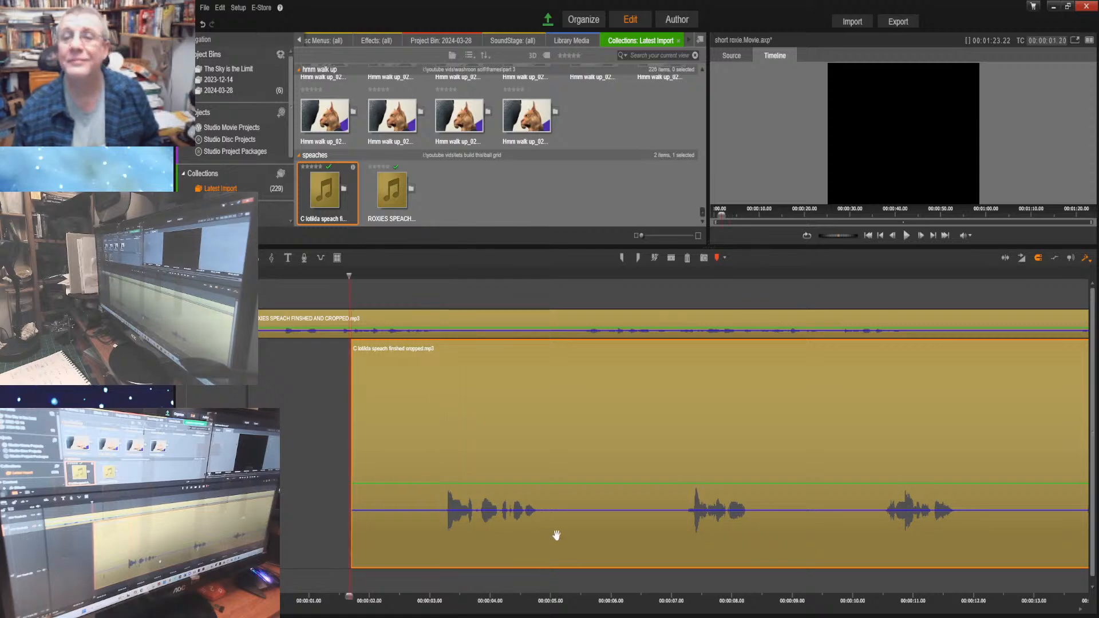
Move Clotilda's speech clip to start at 00:00:01.23 and fill the gap before it with the last Hmm walk up image
click(352, 597)
drag(352, 596, 445, 610)
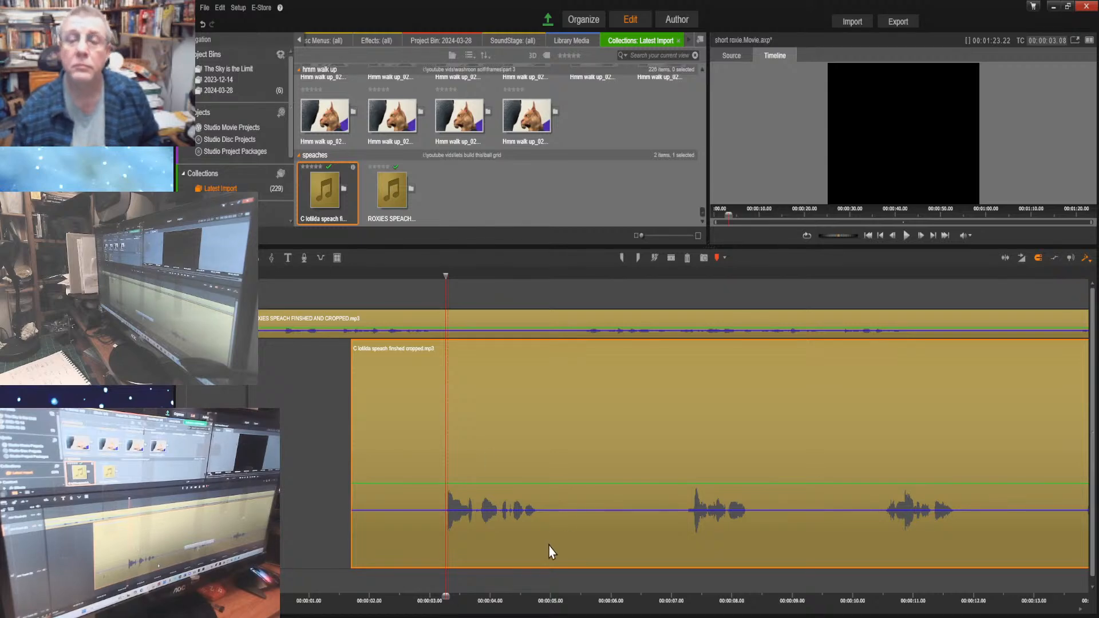
drag(550, 552, 555, 545)
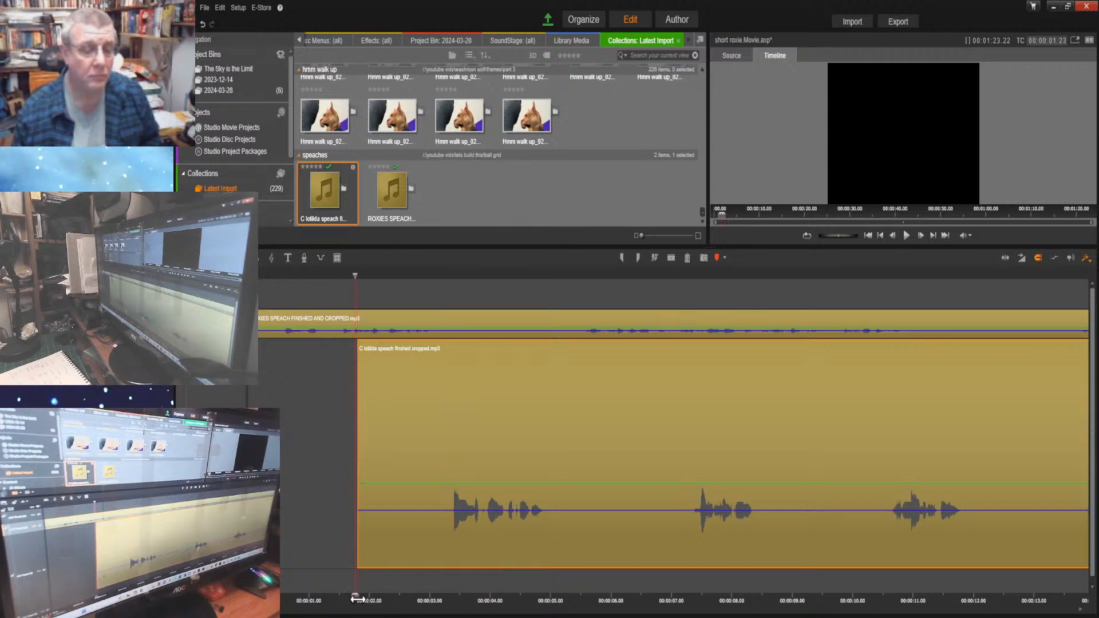
drag(357, 599, 446, 608)
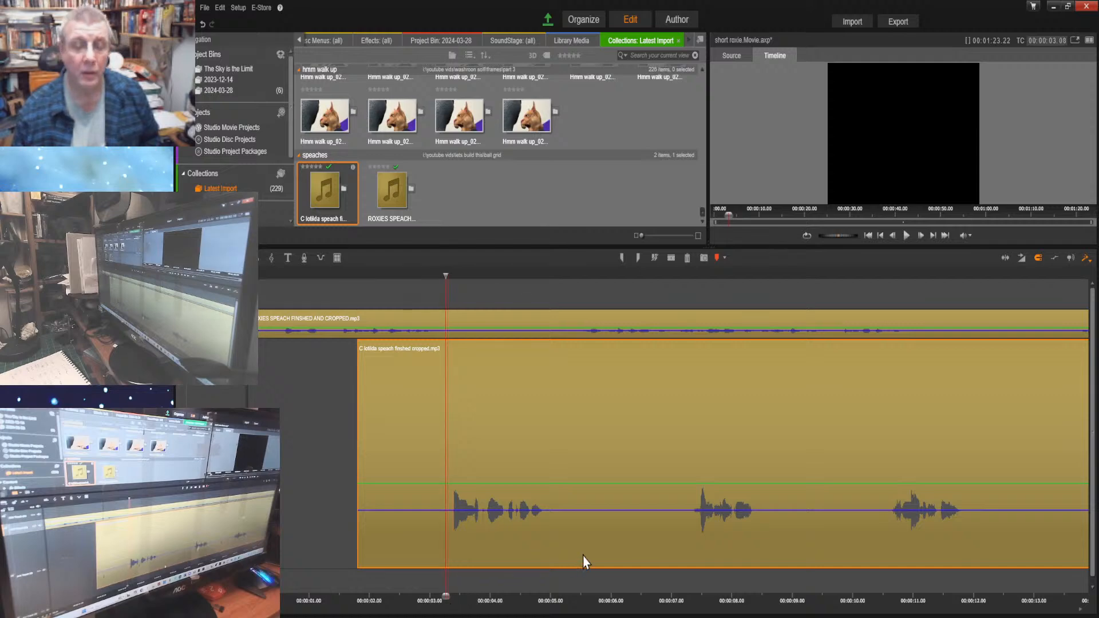
click(539, 117)
drag(539, 117, 258, 389)
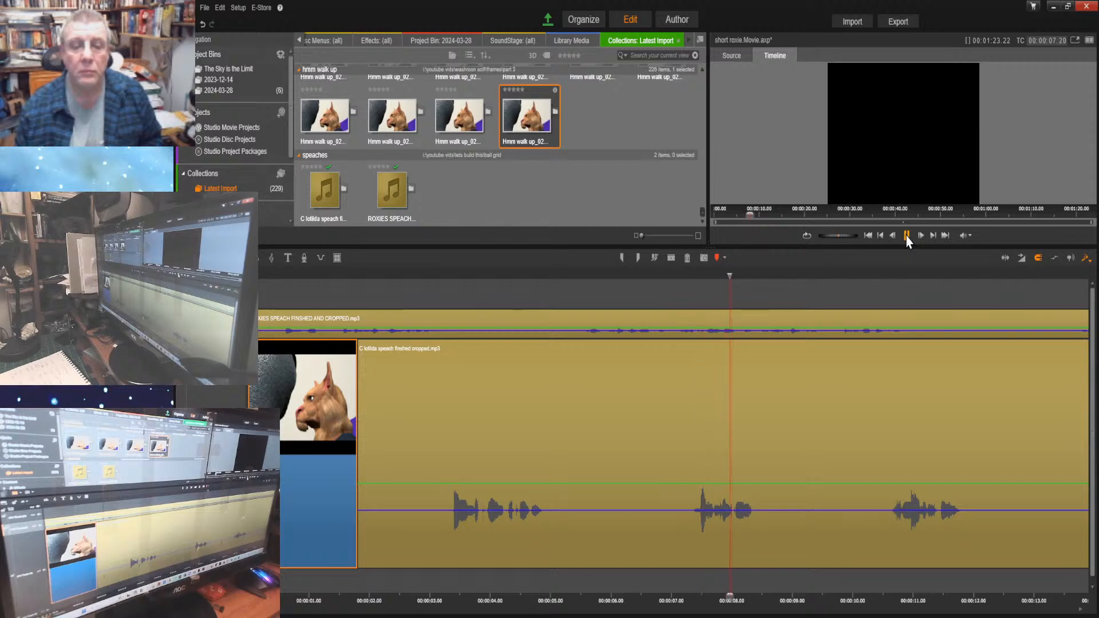
Replay the passage from about 00:00:07.07 to 00:00:08.26 and split Clotilda's speech clip at 00:00:07.10, just before her second phrase
click(906, 235)
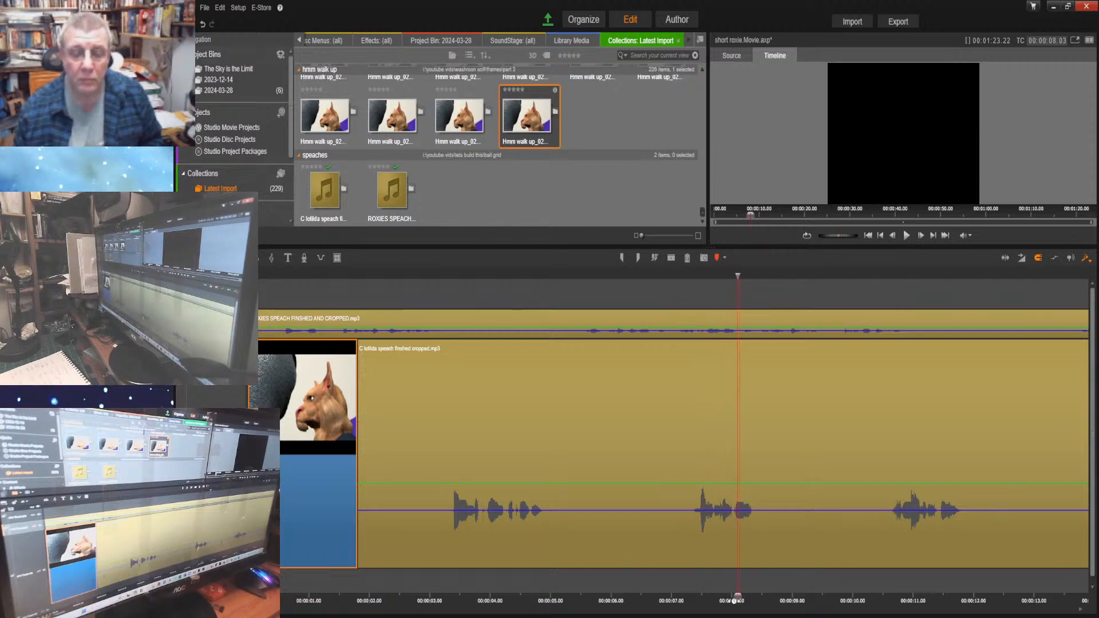
drag(727, 597, 685, 597)
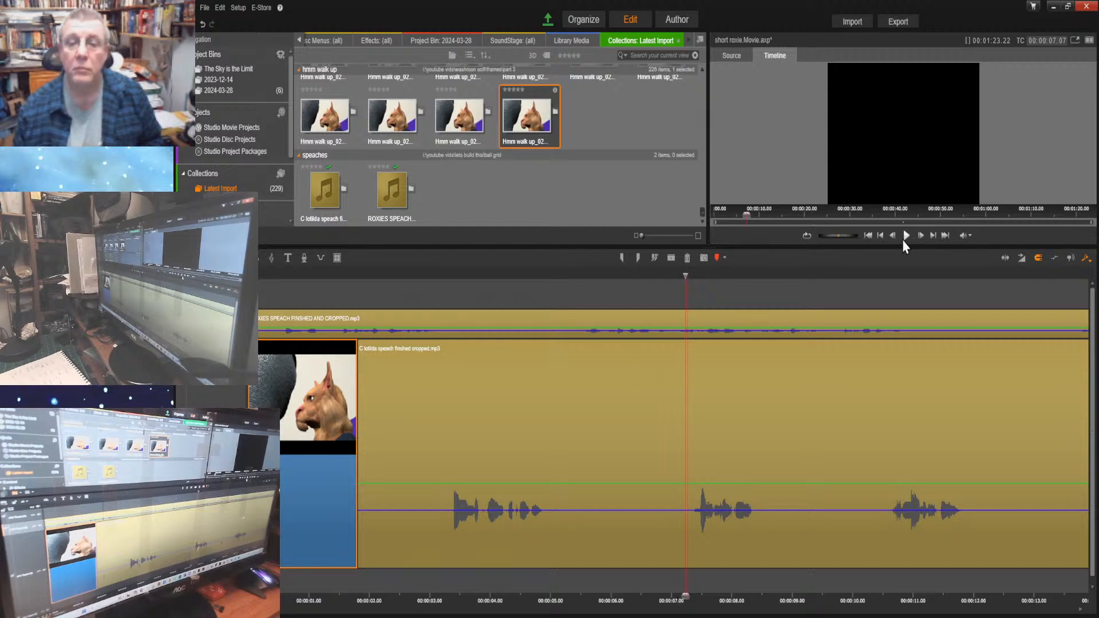
click(906, 235)
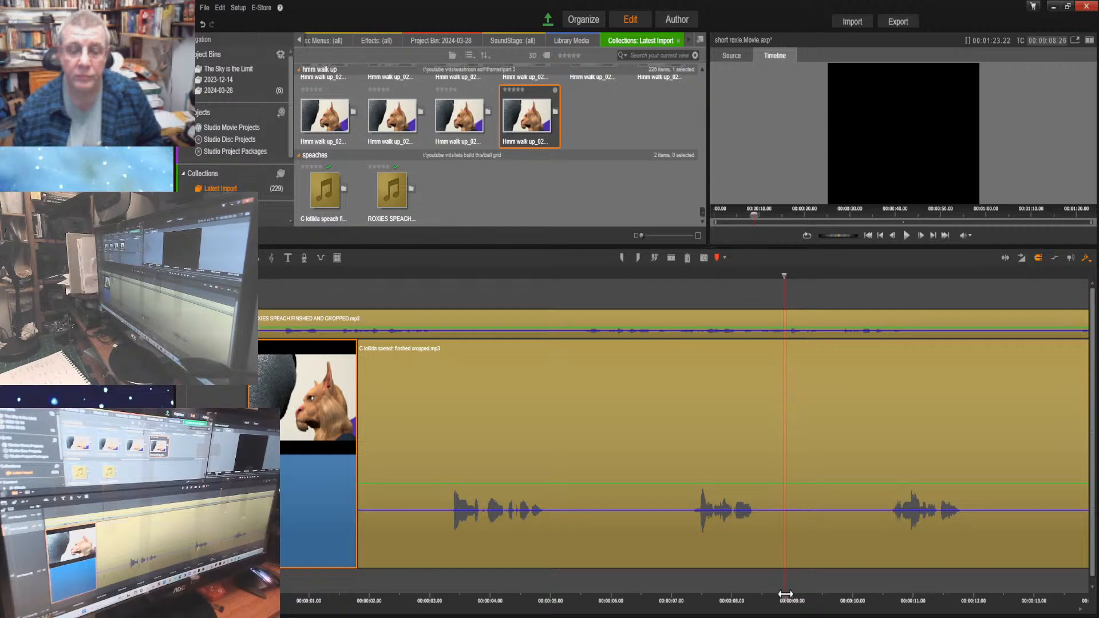
drag(785, 594, 692, 597)
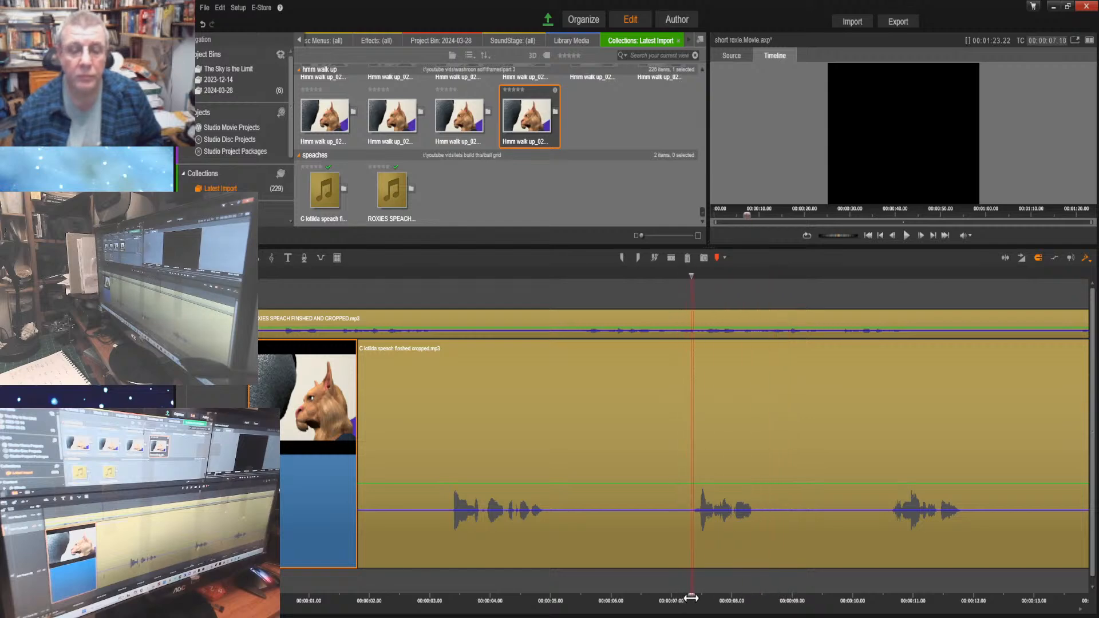
click(776, 392)
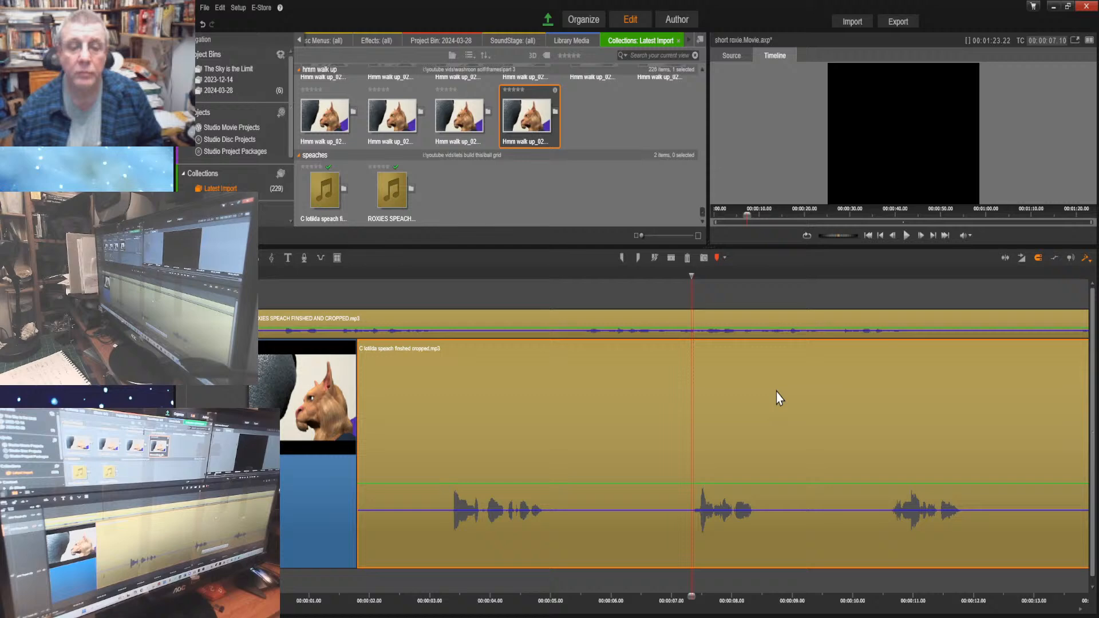
click(672, 258)
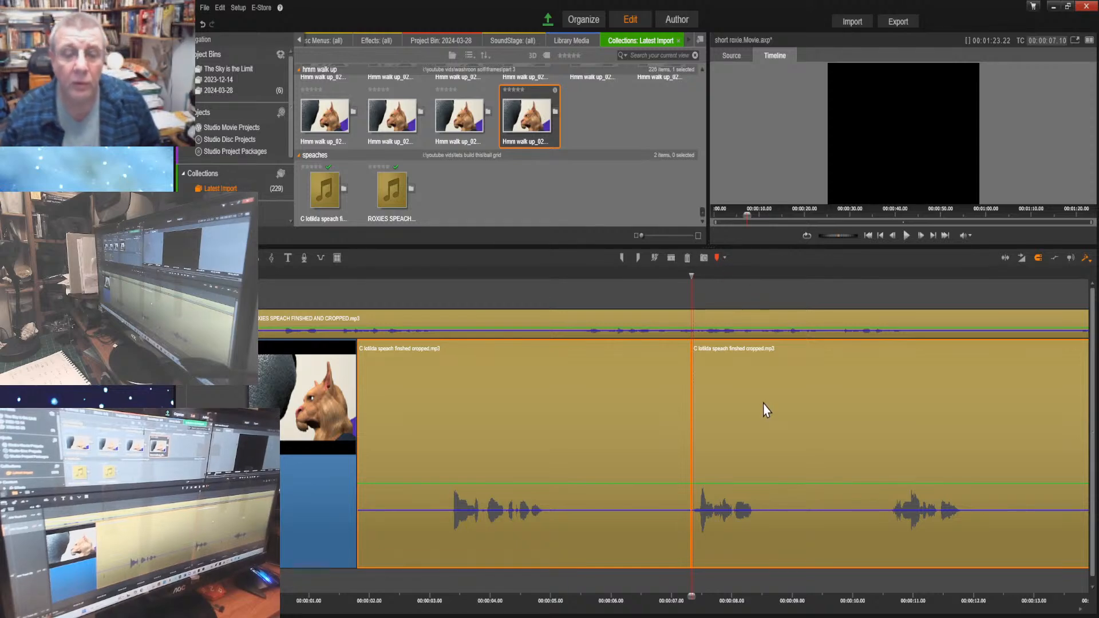
Undo the shift of both clip parts and move only the second part of Clotilda's speech to start at 00:00:10.18
drag(740, 430, 805, 438)
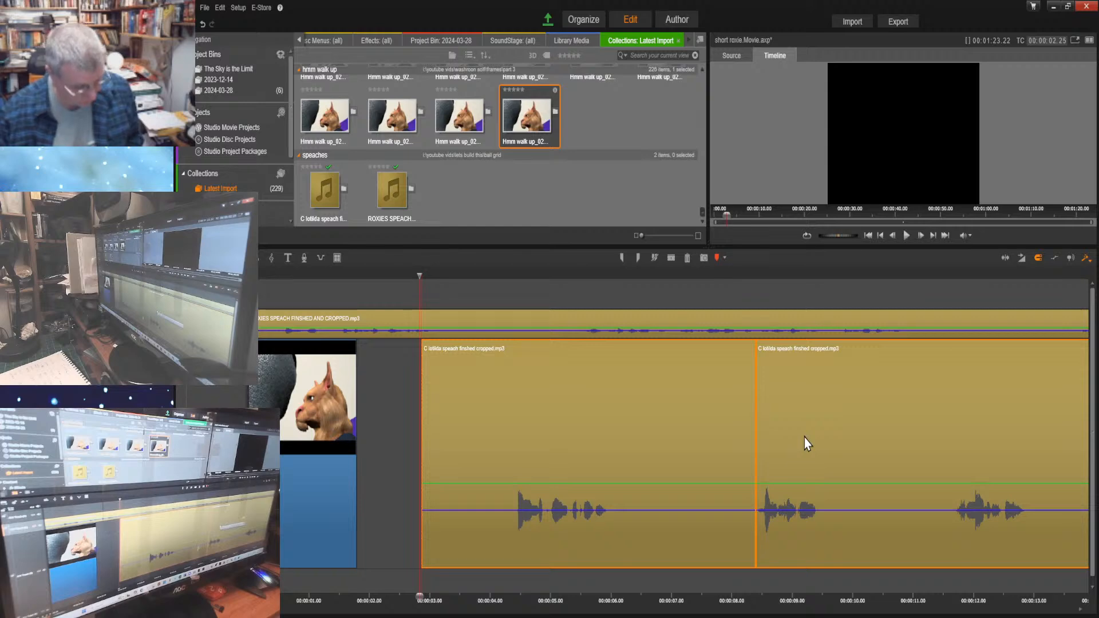
key(ctrl+z)
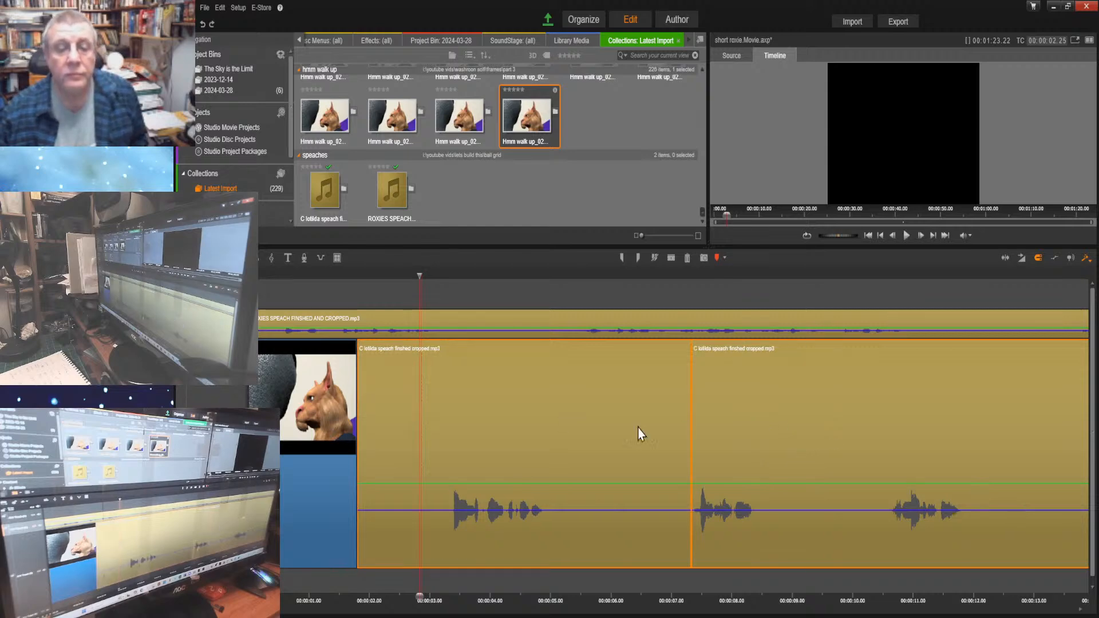
click(854, 408)
drag(786, 412, 986, 423)
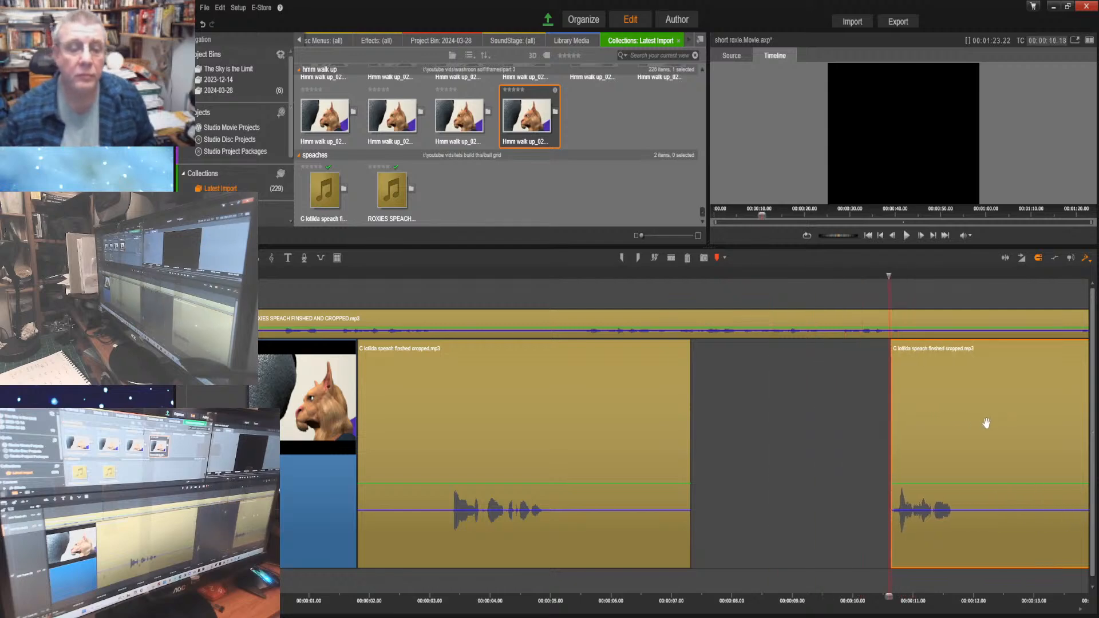
Listen from the start to 00:00:11.06 and move the second part of Clotilda's speech to start at 00:00:11.09
click(867, 237)
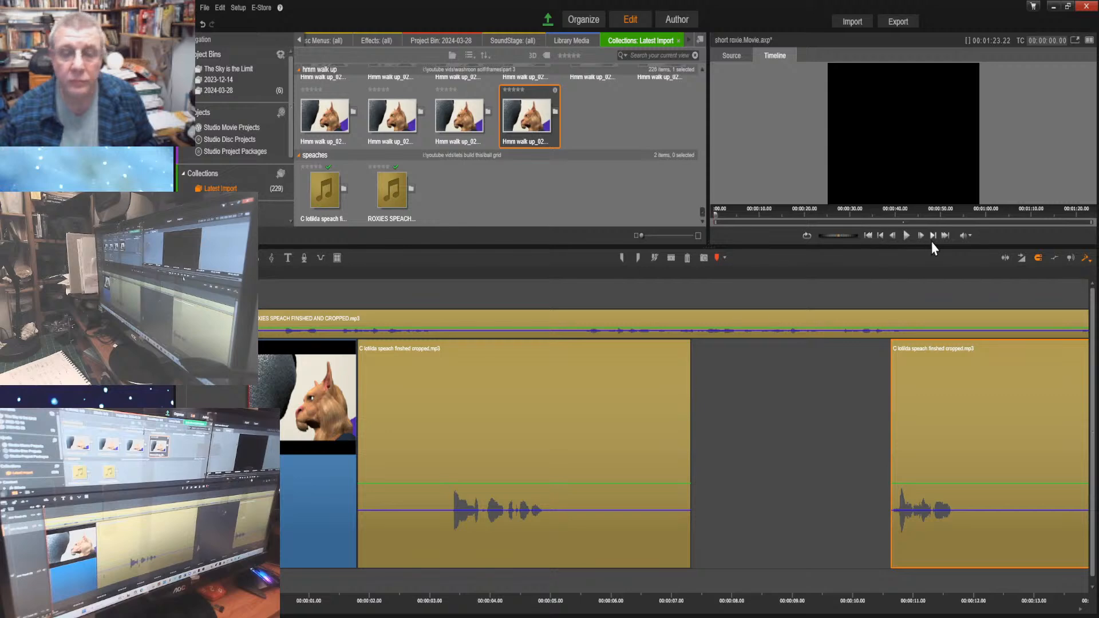
click(905, 236)
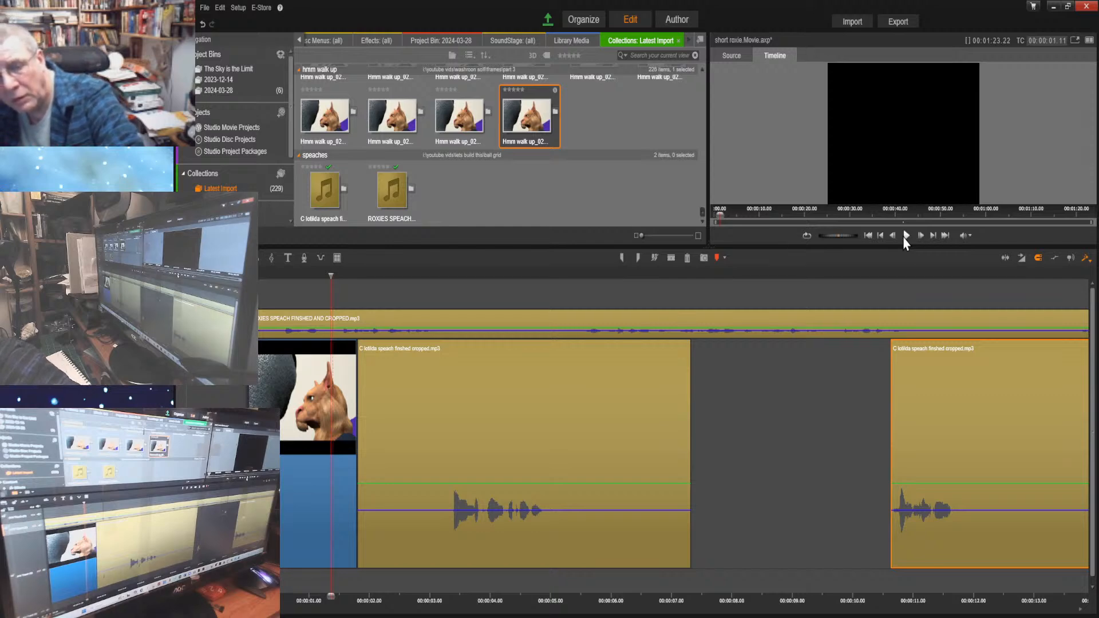
click(906, 235)
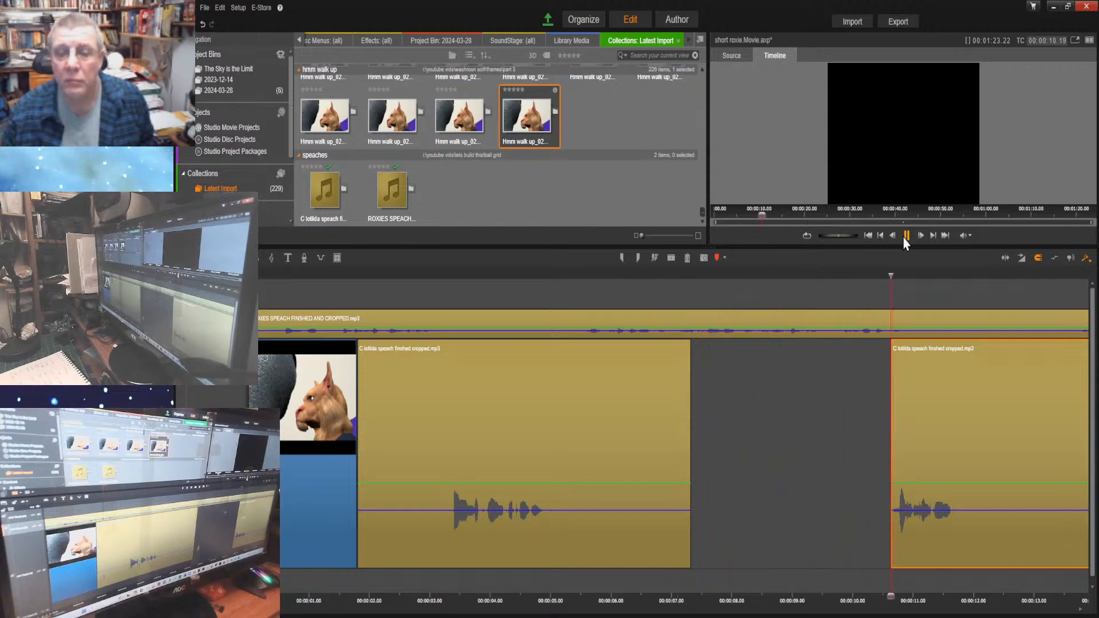
click(904, 238)
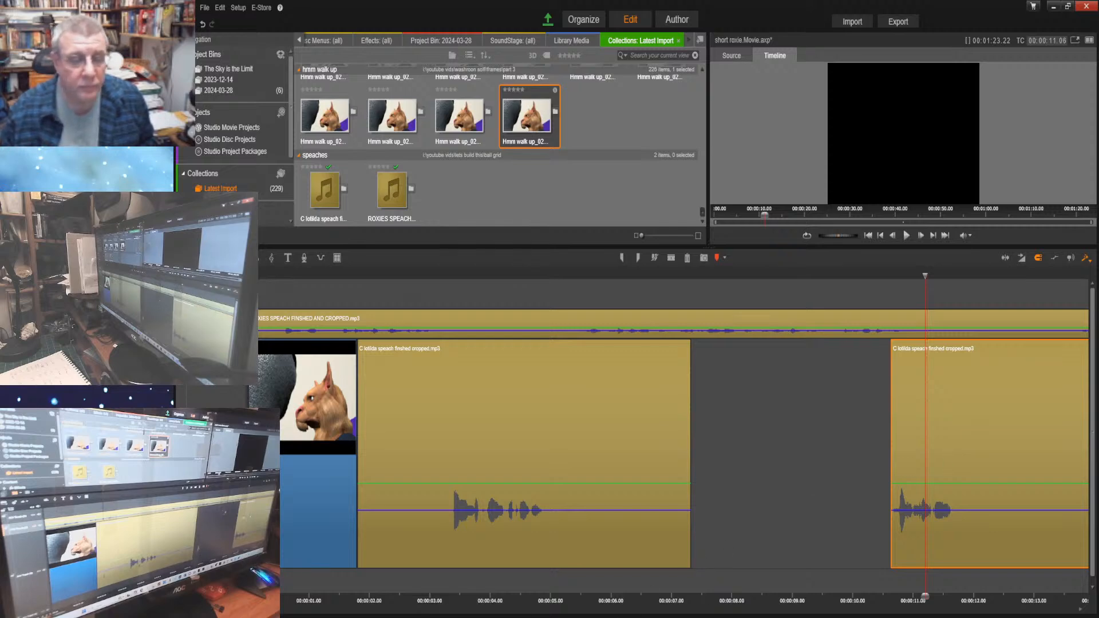
scroll(623, 433, down, 5)
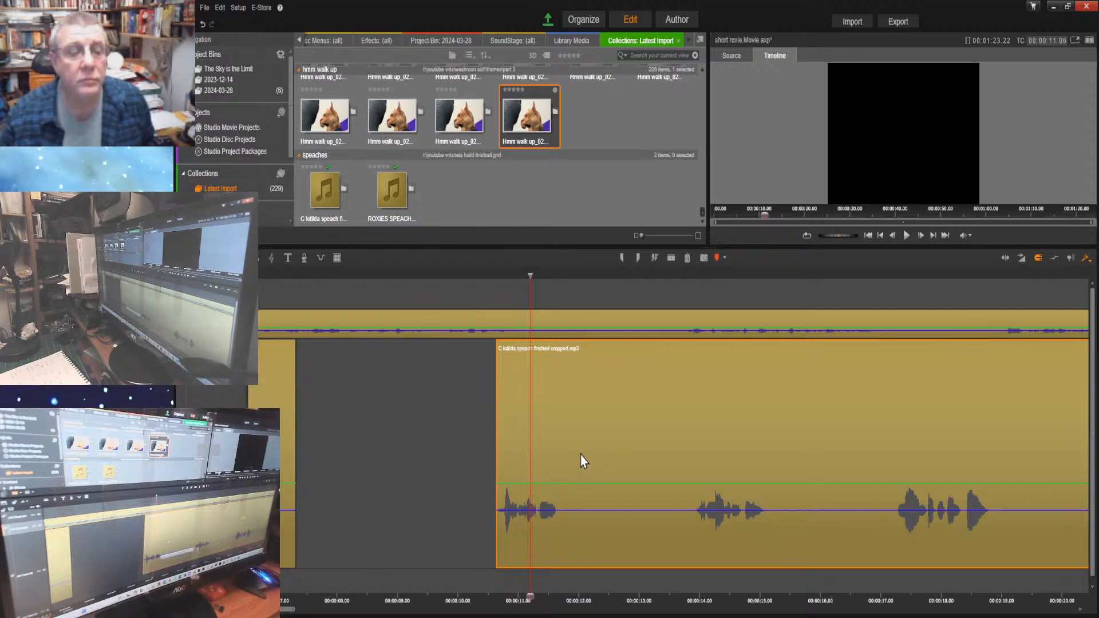
drag(580, 454, 623, 456)
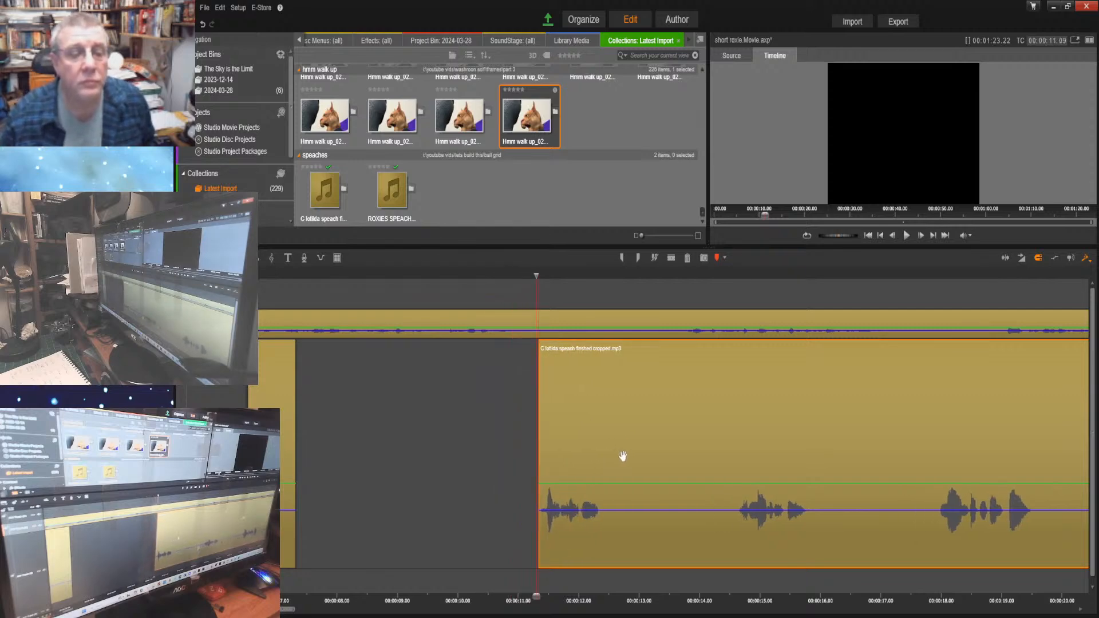
Listen from 00:00:09.01 to 00:00:14.21 and fill the gap between Clotilda's clip parts with the last Hmm walk up image, extended to 00:00:11.09
drag(534, 598, 399, 590)
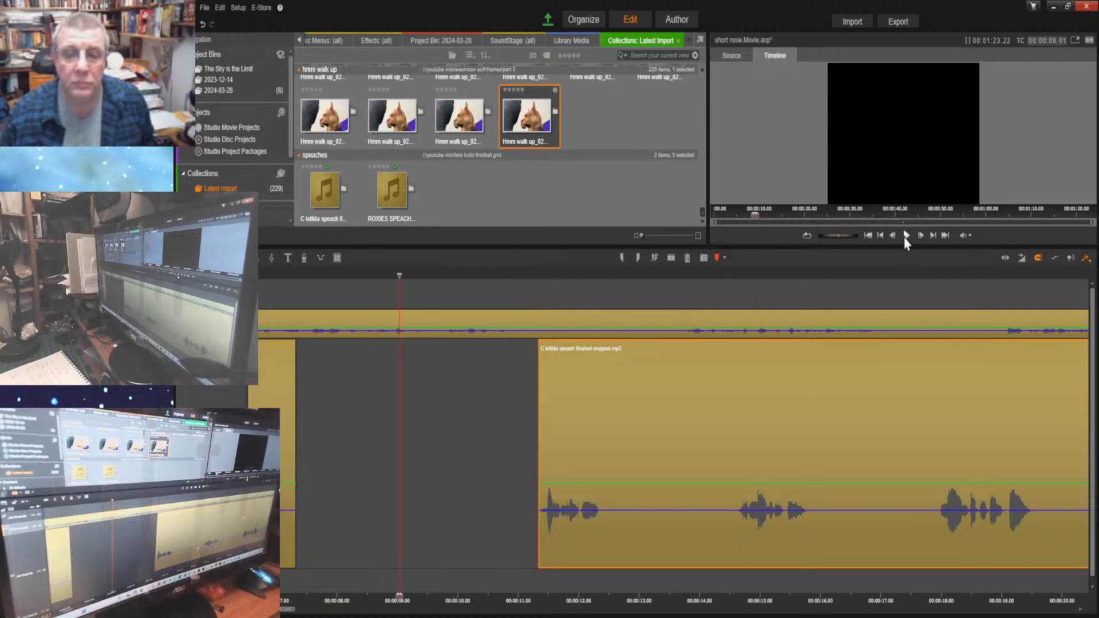
click(905, 237)
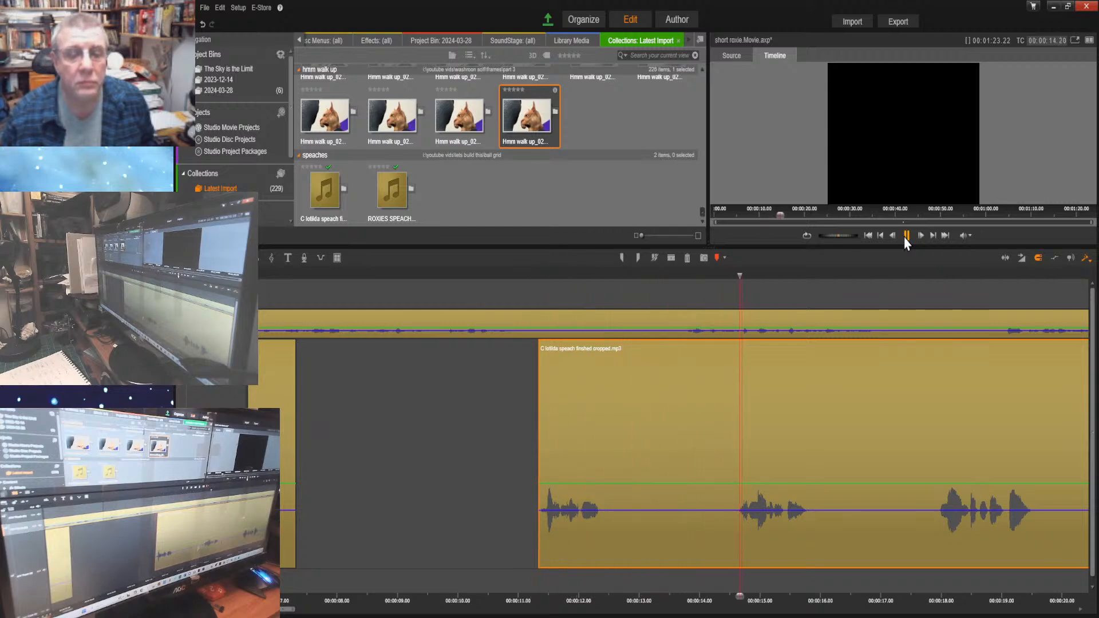
click(904, 238)
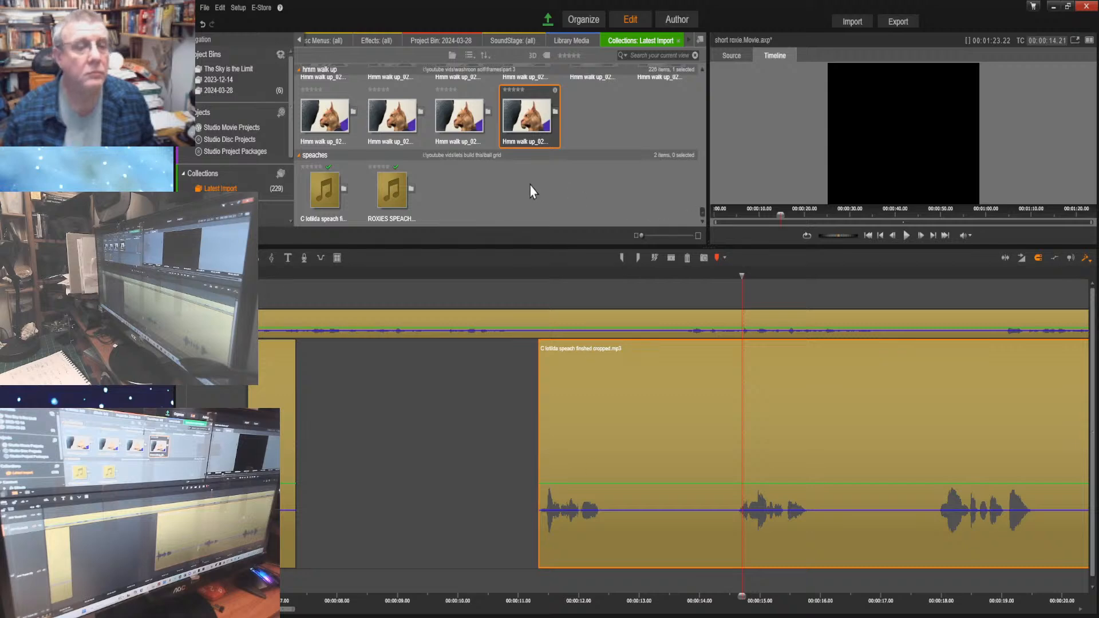
drag(541, 112, 303, 451)
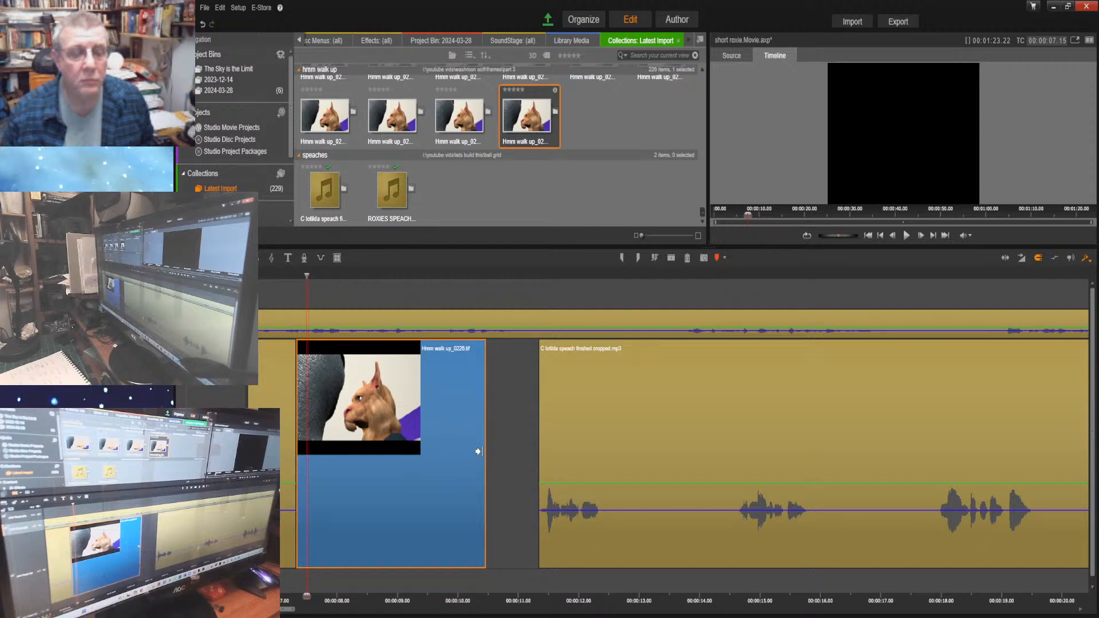
drag(478, 452, 531, 452)
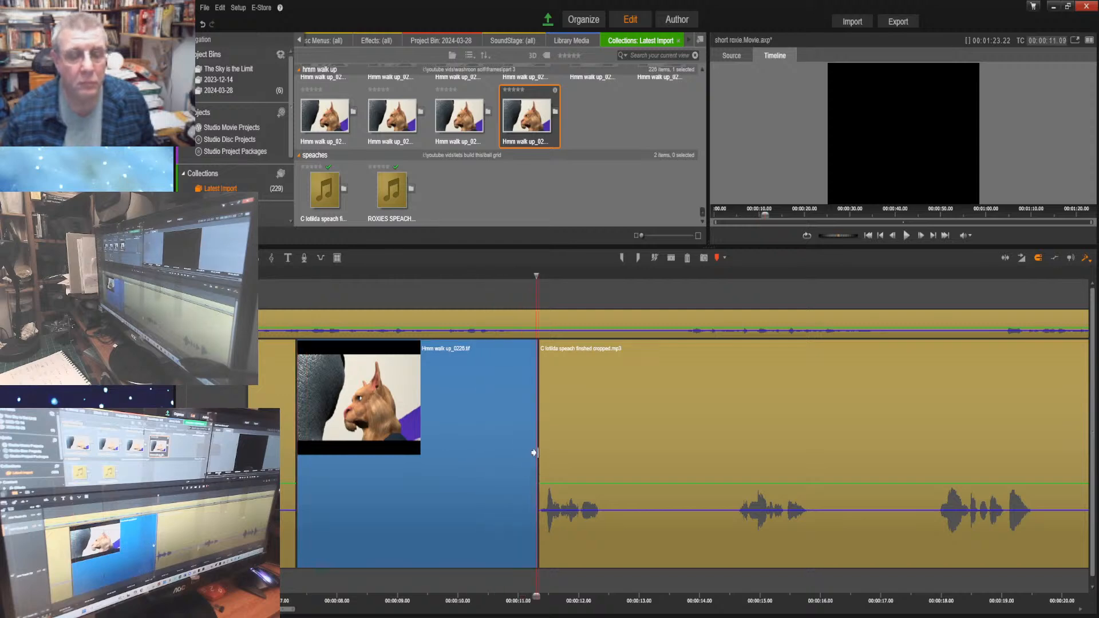
Listen from the start to 00:00:16.29 and split both speech clips at about 00:00:13.19, in the pause after the first phrase of Clotilda's second part
click(868, 236)
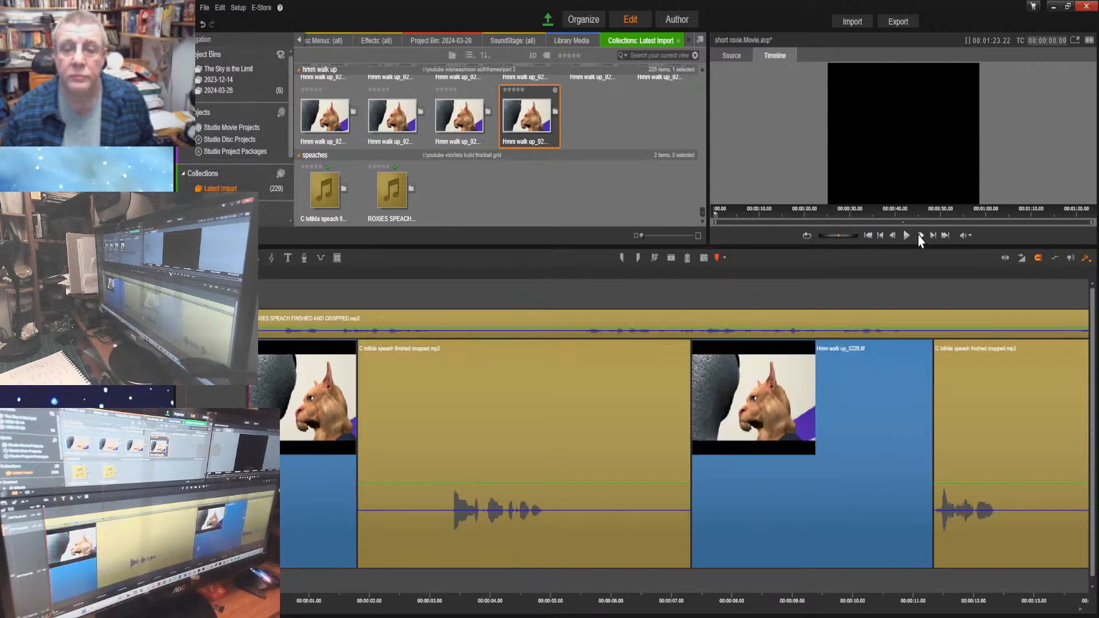
click(906, 235)
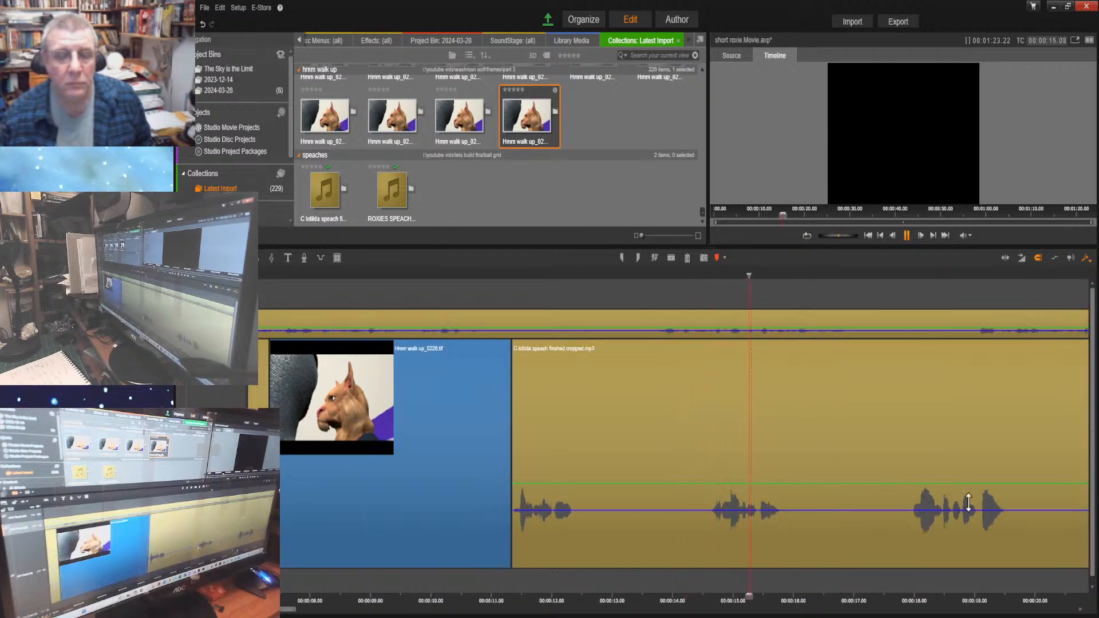
click(904, 238)
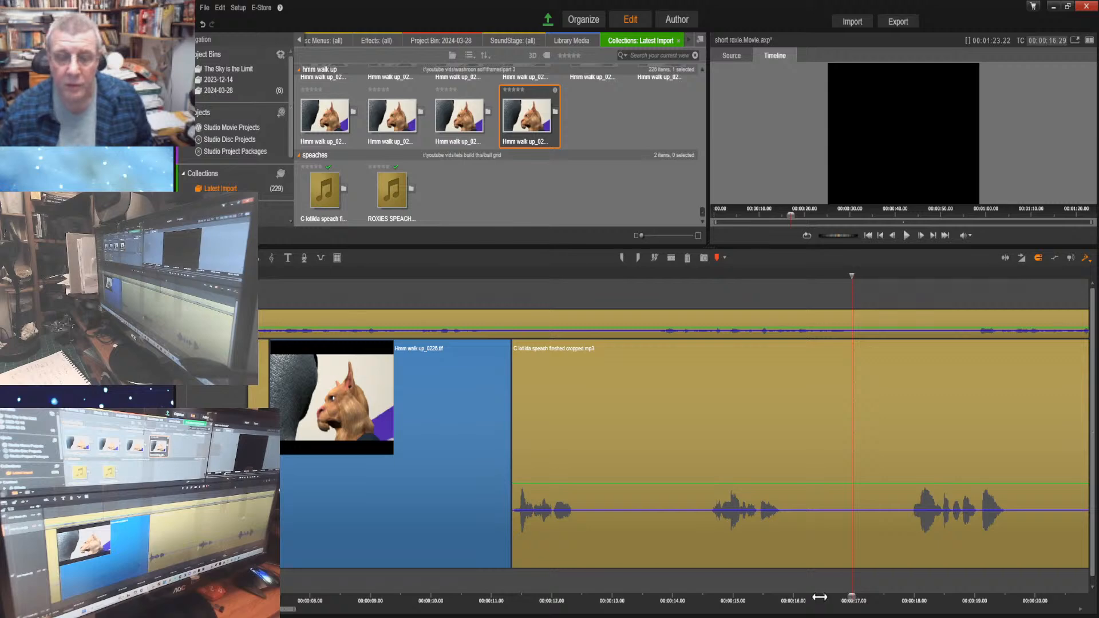
drag(819, 596, 511, 596)
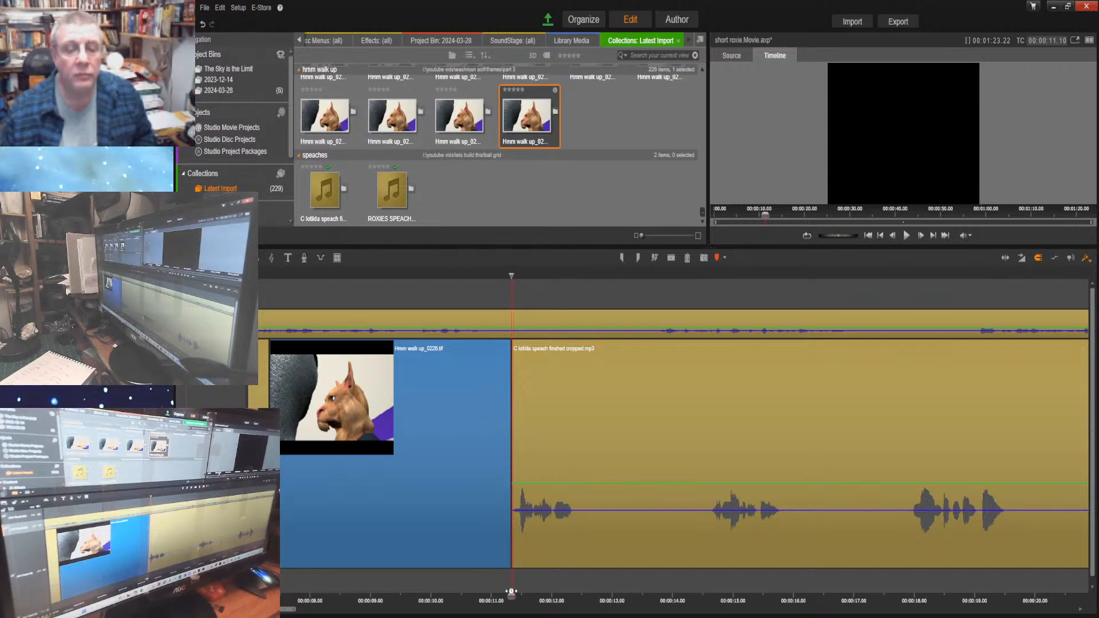
drag(507, 596, 575, 597)
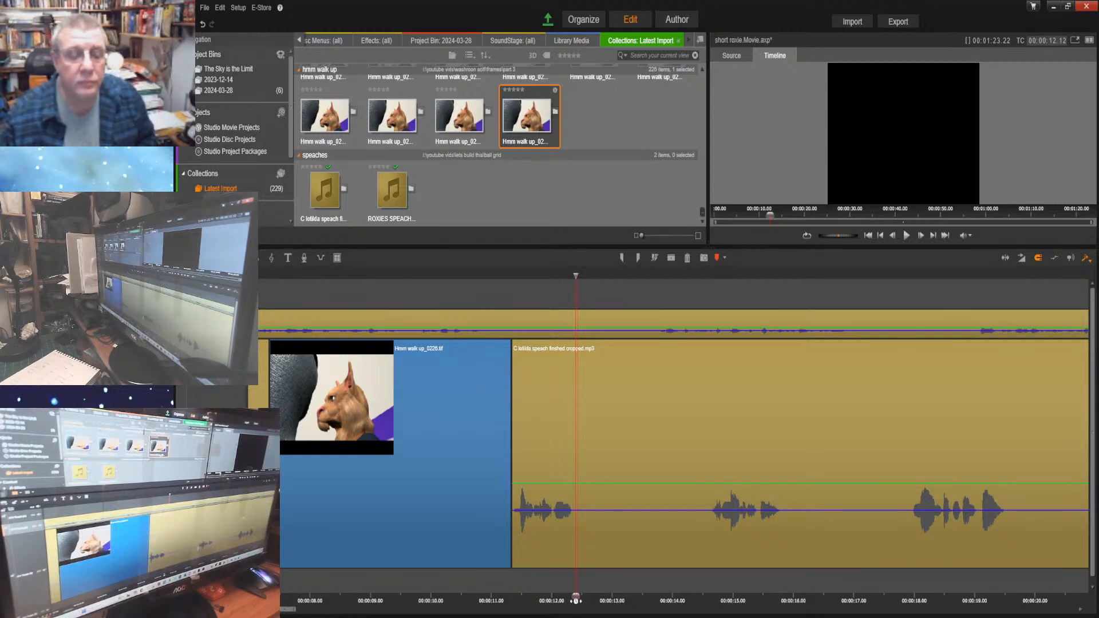
drag(576, 597, 649, 596)
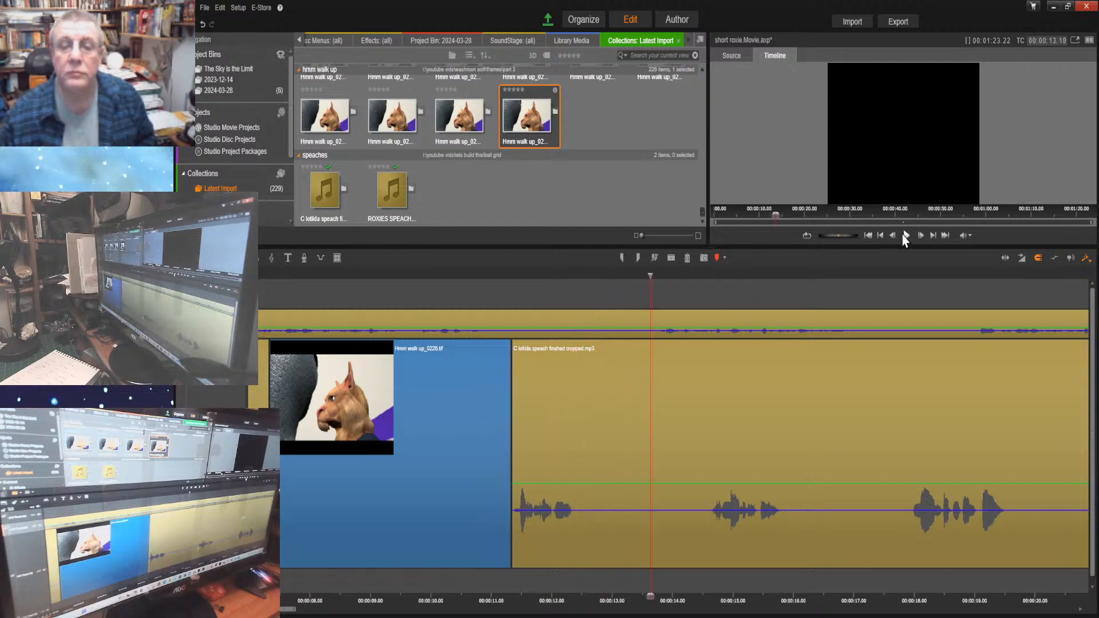
click(671, 258)
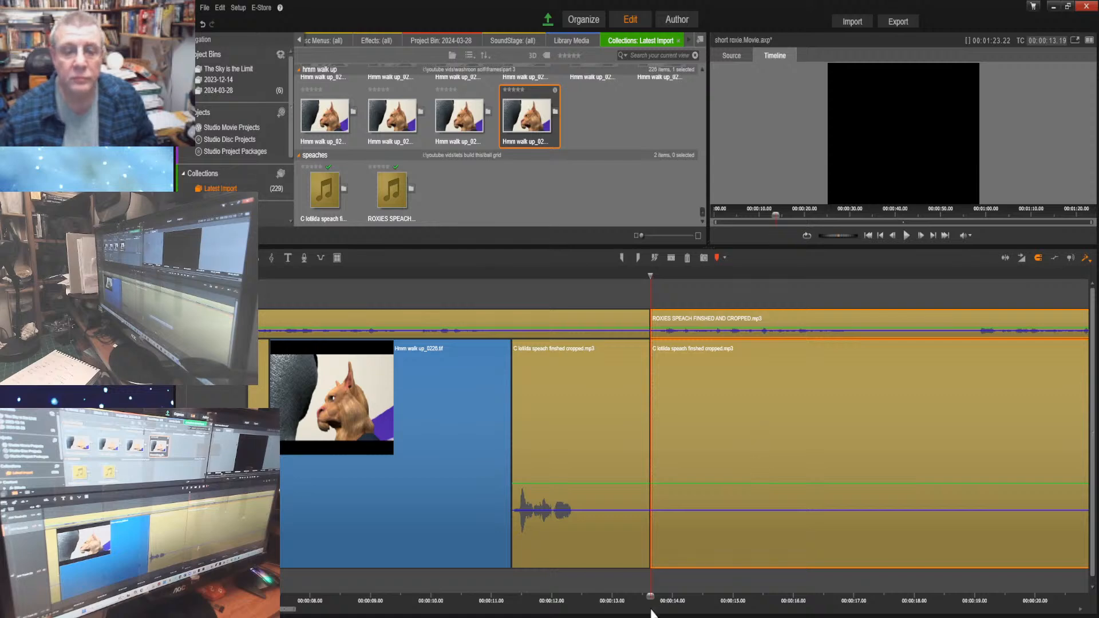
Replay the passage from 00:00:13.16 to 00:00:15.14 and move only the last part of Clotilda's speech to start at about 00:00:15.05
click(893, 237)
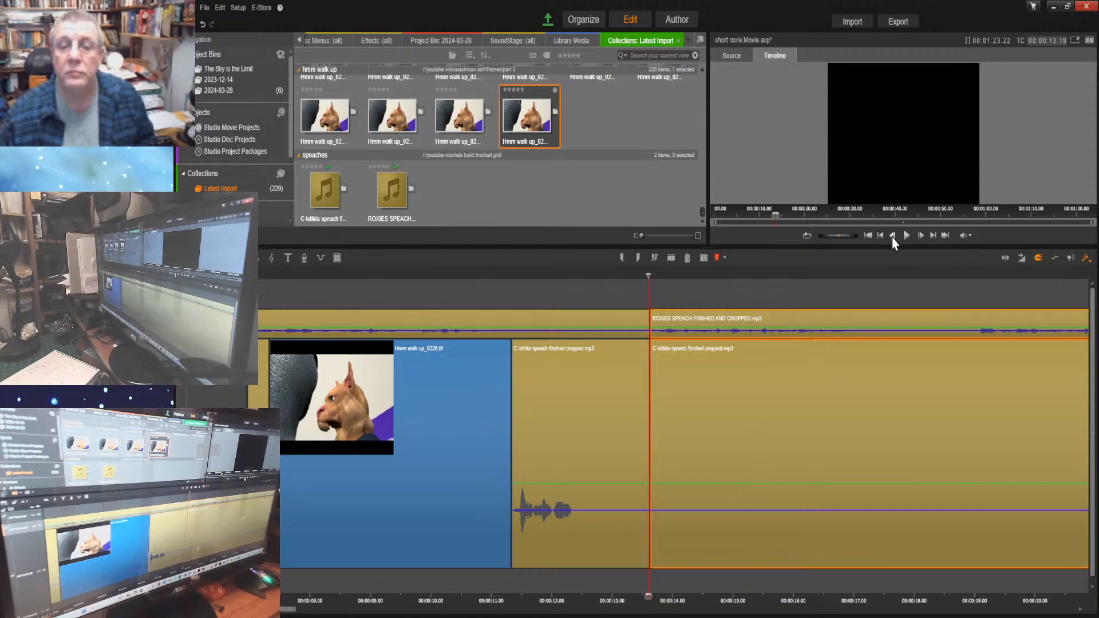
click(892, 238)
click(893, 238)
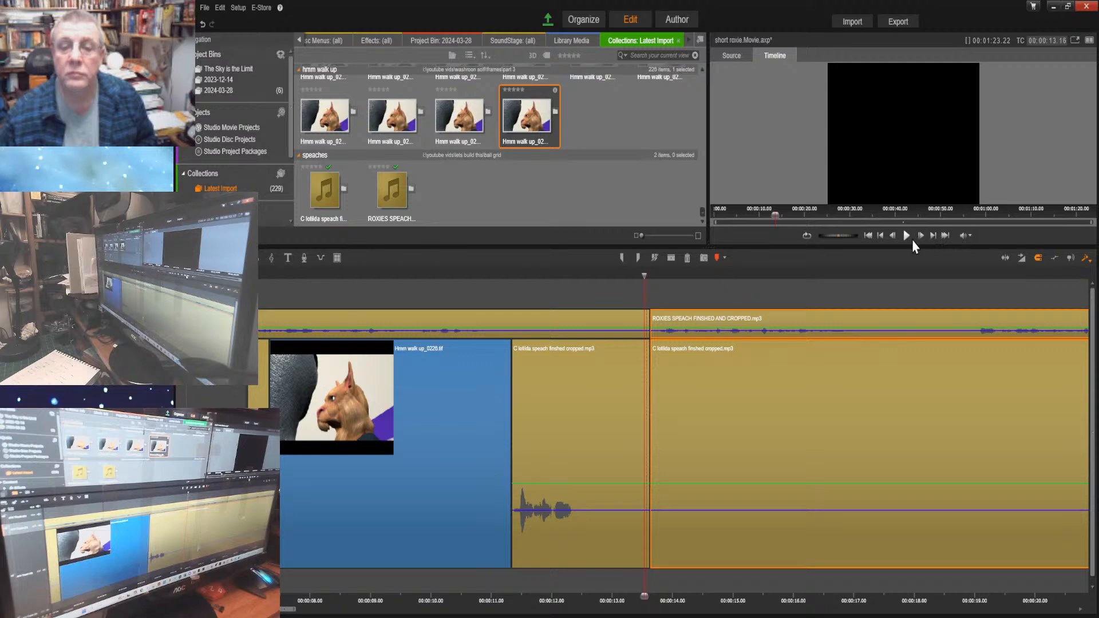
click(905, 239)
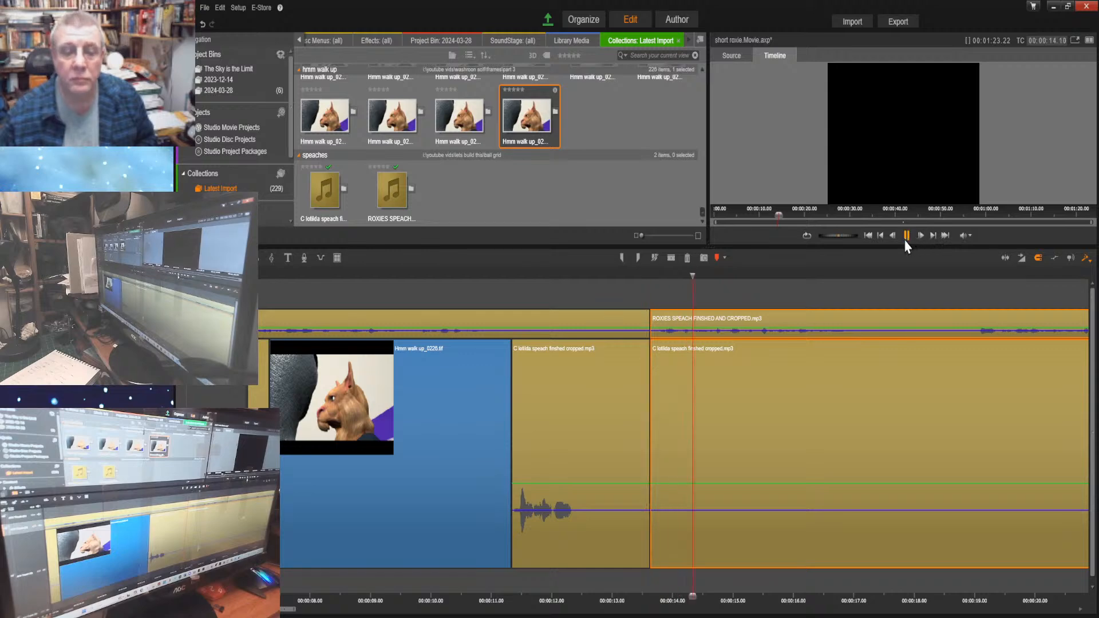
click(905, 241)
click(887, 429)
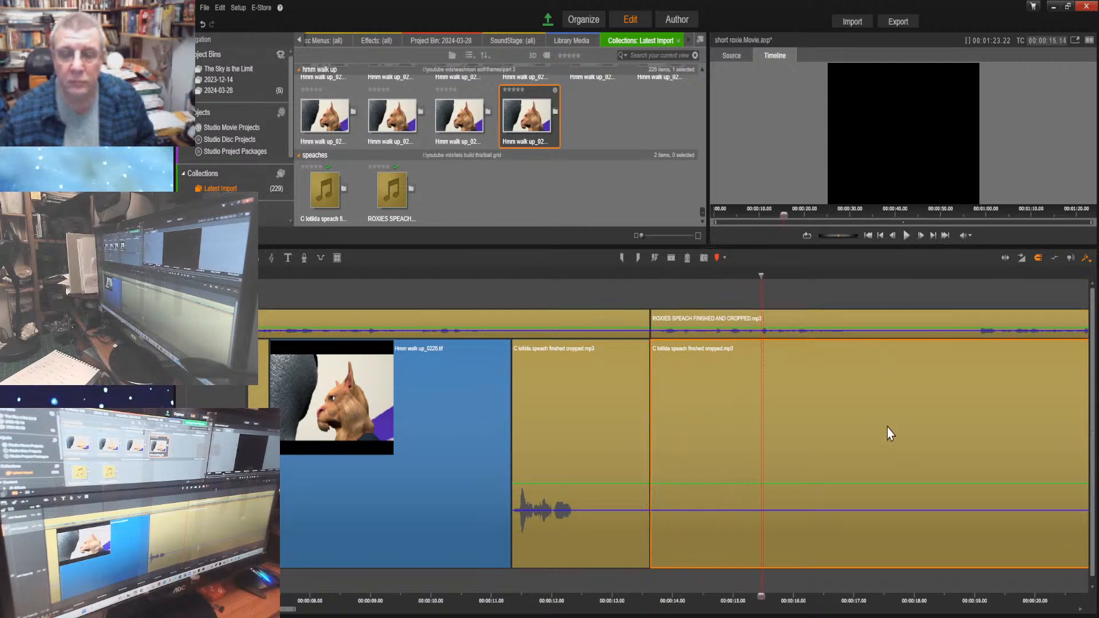
drag(850, 427, 944, 419)
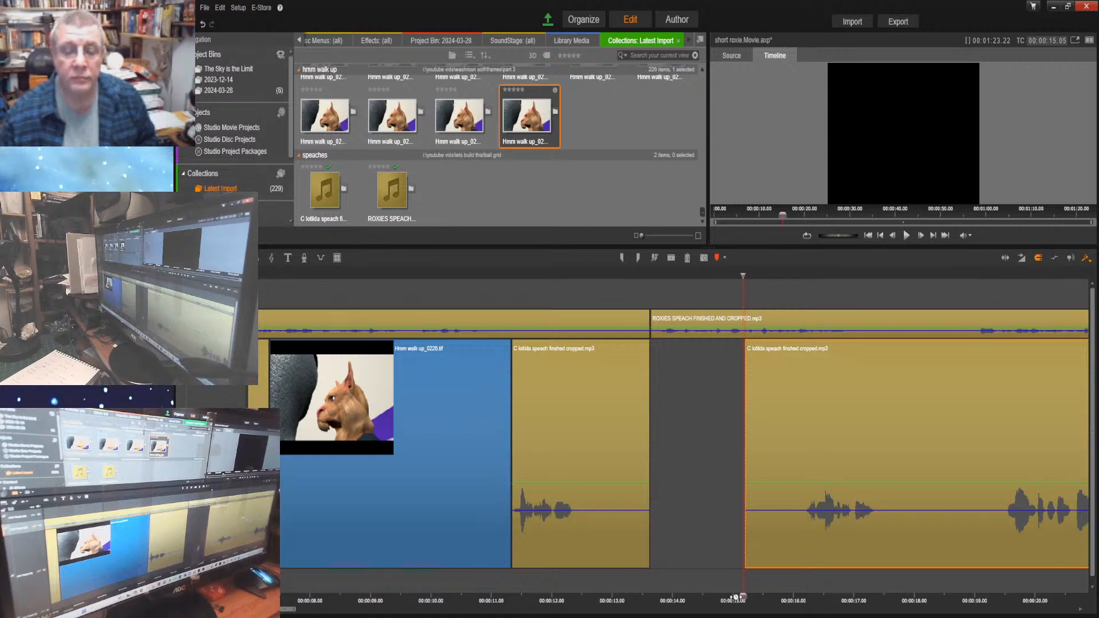
Listen to the new timing of both speeches from 00:00:12.22
drag(602, 595, 595, 594)
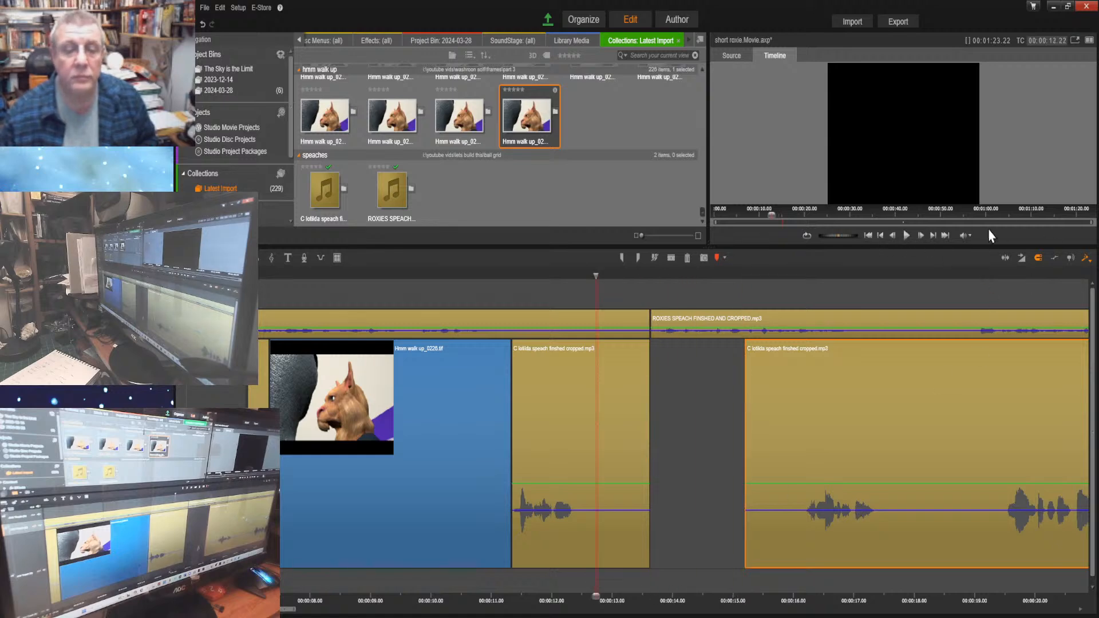
click(907, 235)
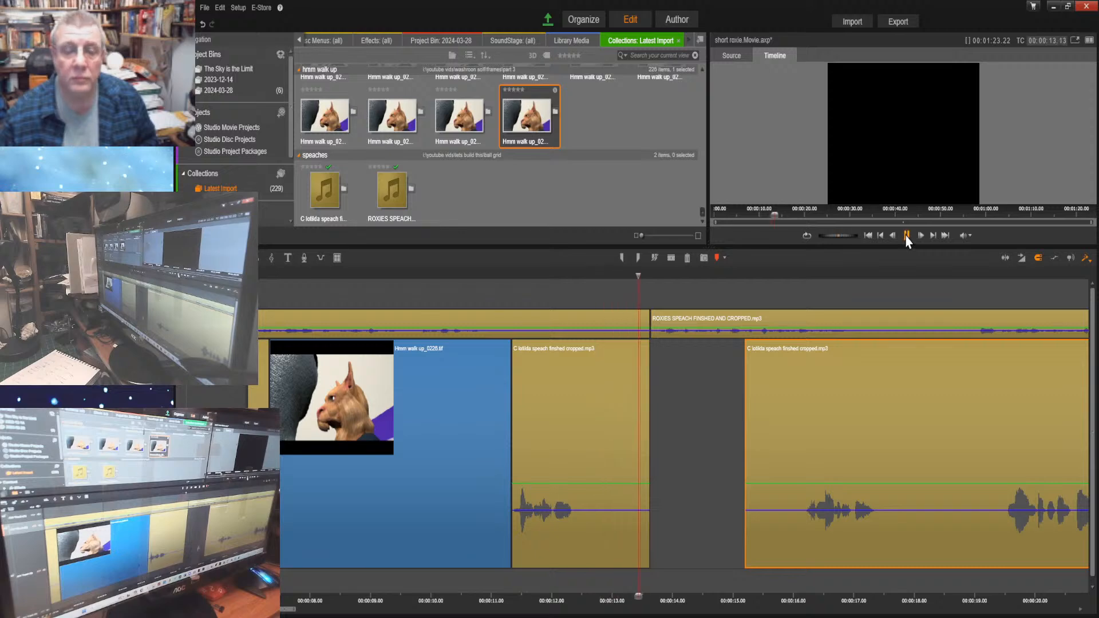
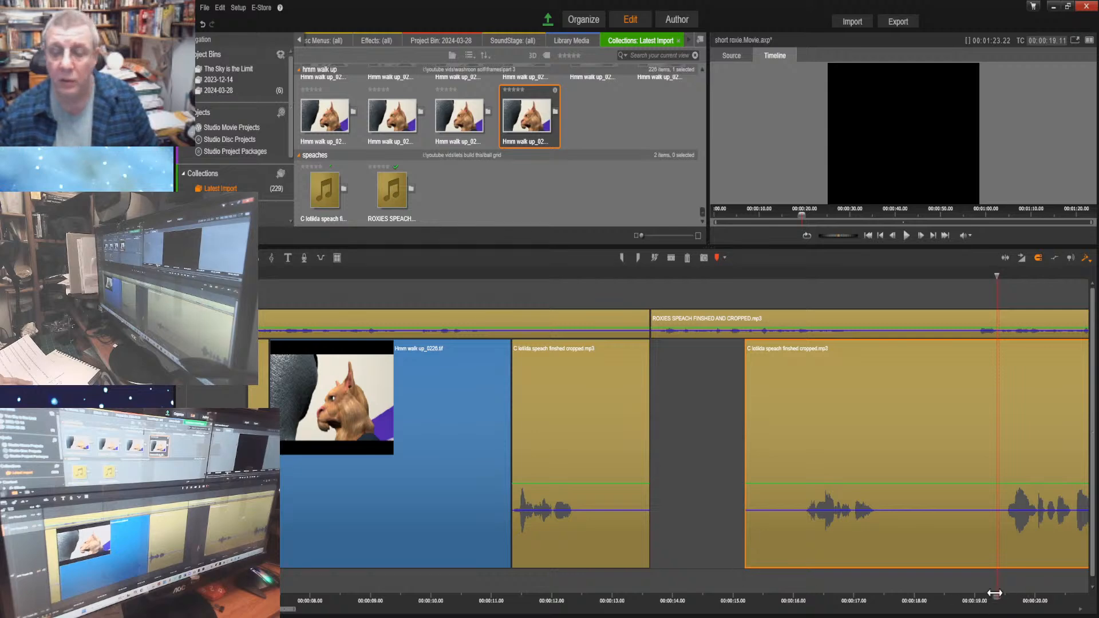
Listen from 00:00:15.03 to 00:00:27.03 and move the last part of Clotilda's speech to start at about 00:00:26.02
drag(997, 595, 739, 583)
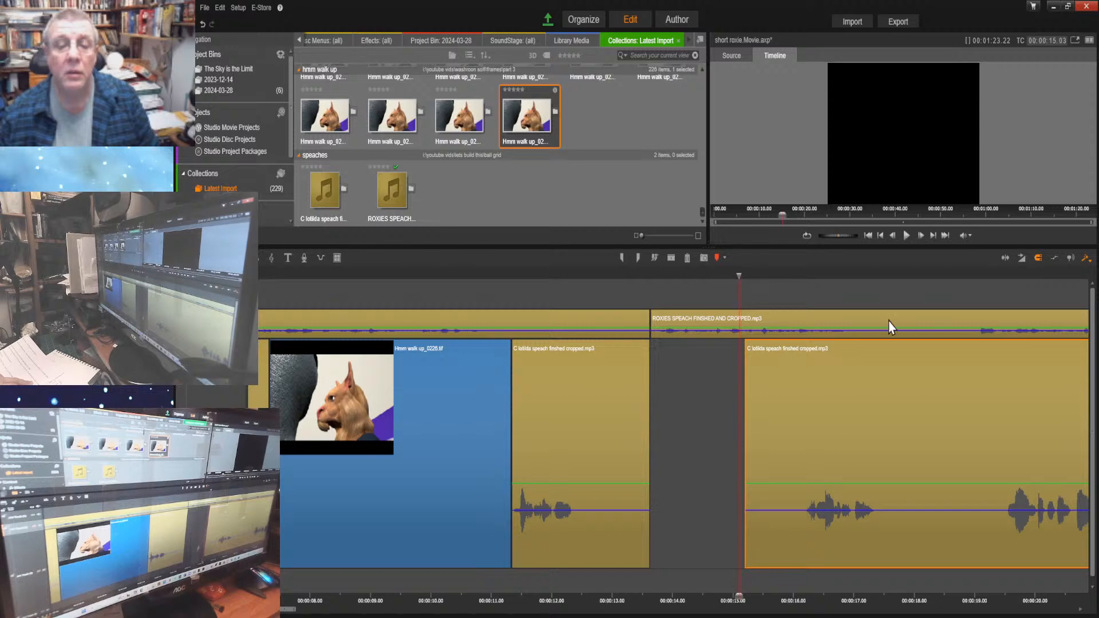
click(906, 235)
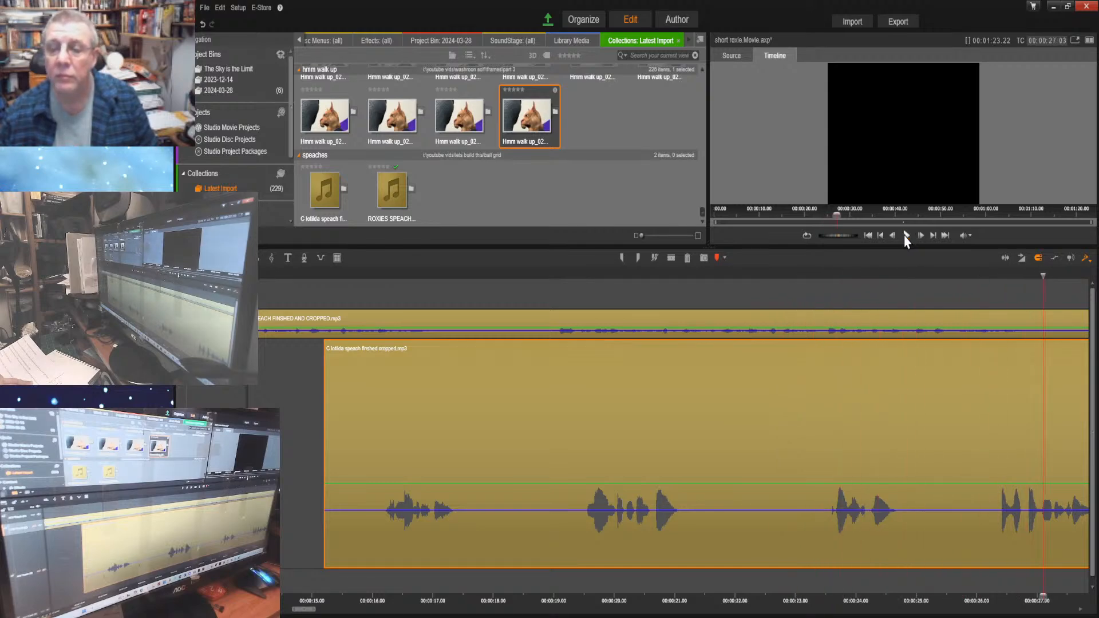
click(906, 236)
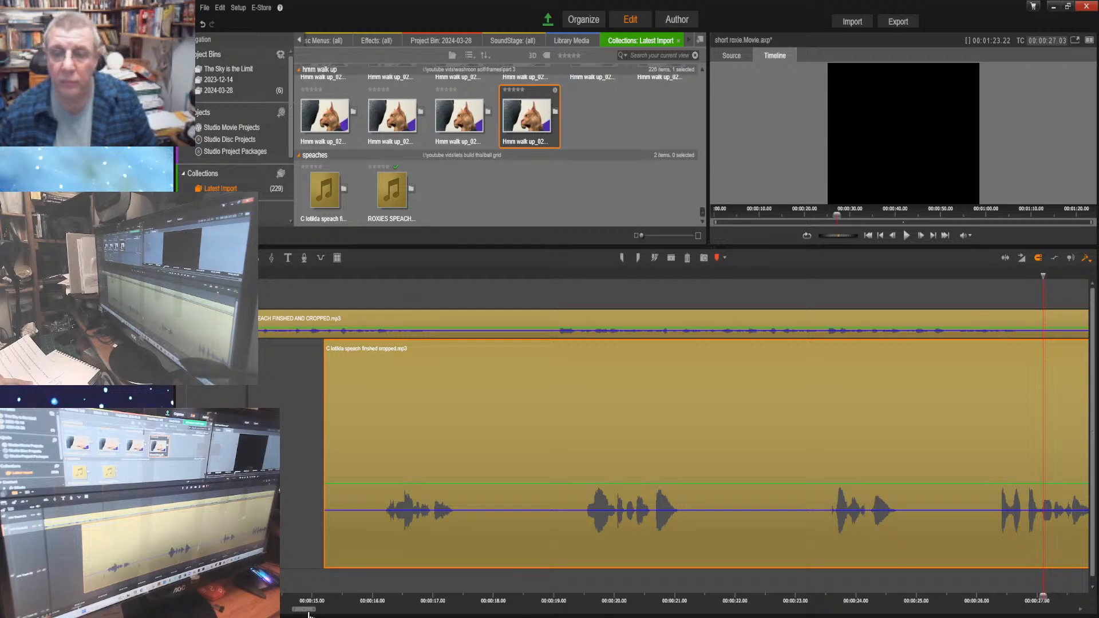
drag(308, 614, 323, 614)
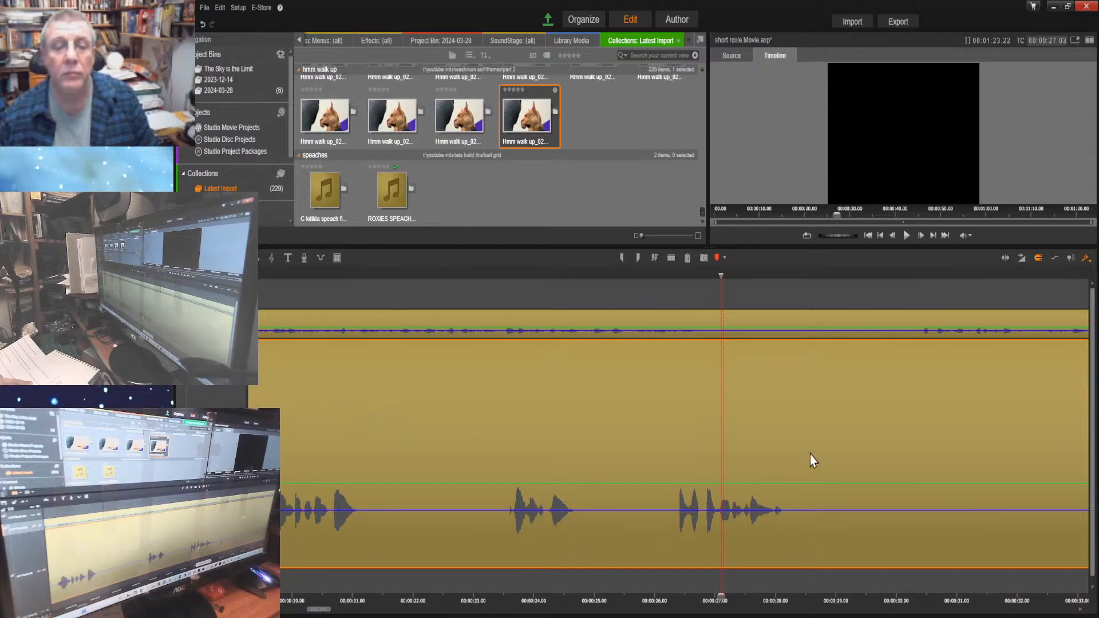
drag(747, 416, 1090, 449)
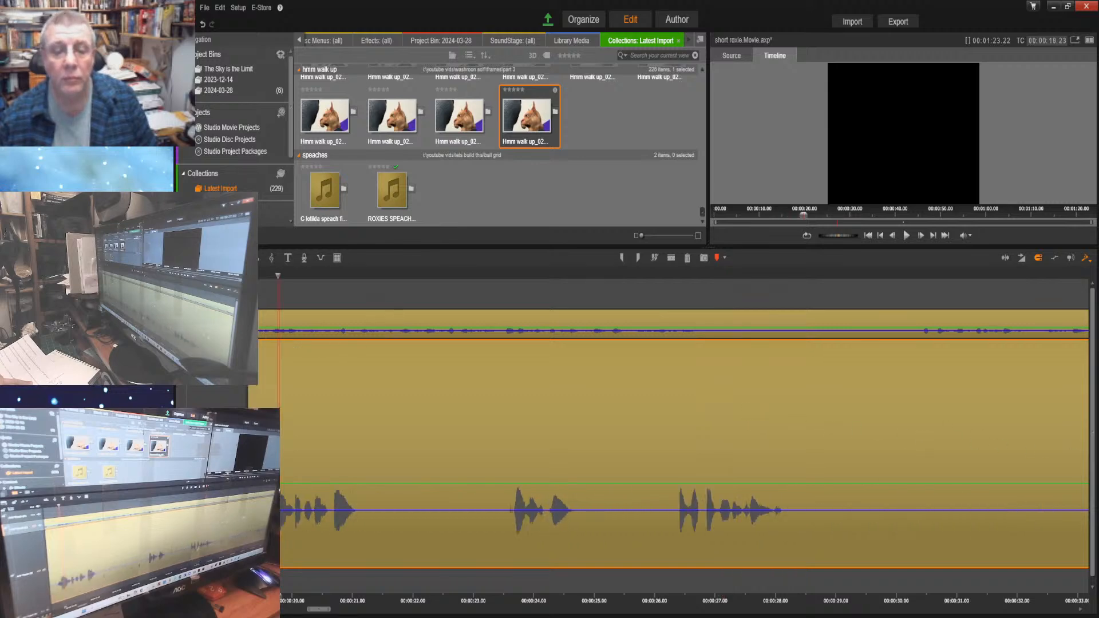
drag(571, 441, 1009, 451)
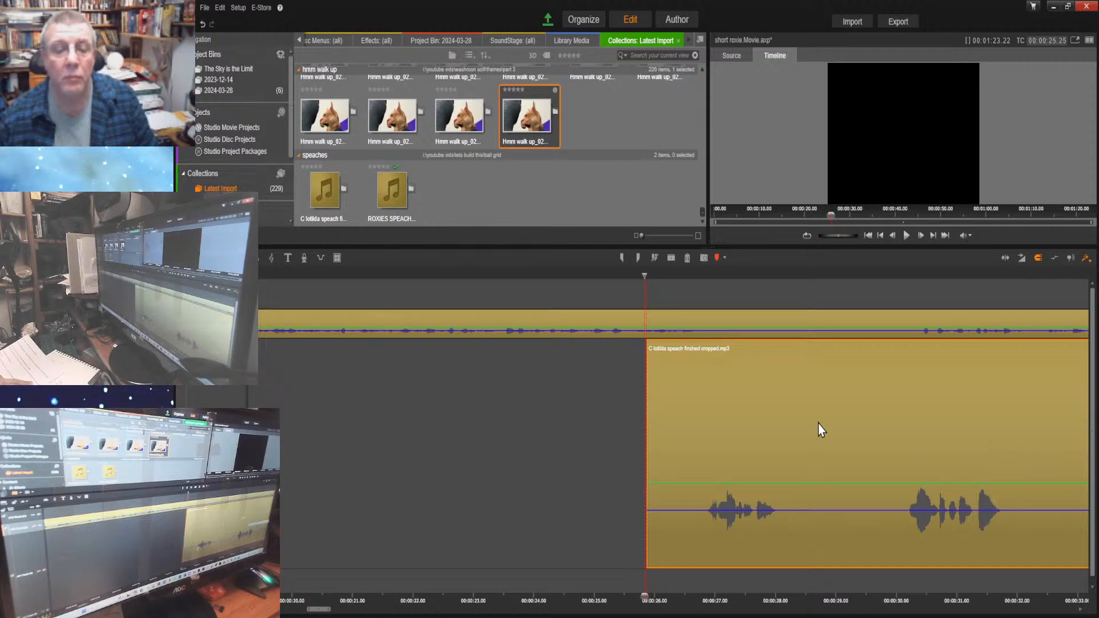
drag(818, 424, 835, 429)
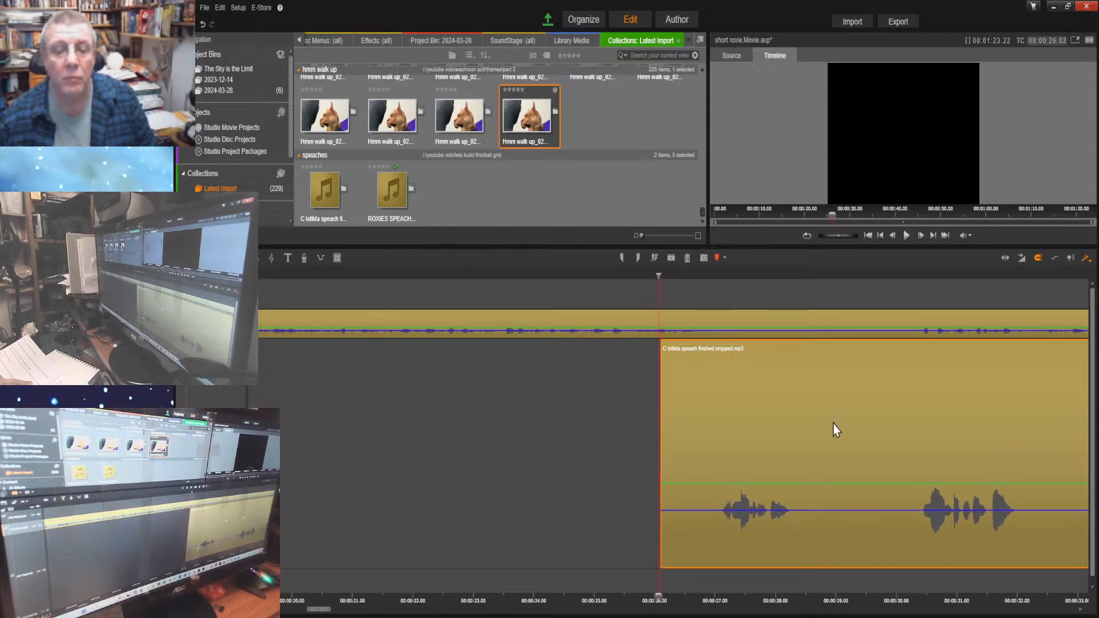
Replay the passage from 00:00:23.21 to 00:00:28.15 to check the moved part's timing against Roxie's speech
click(906, 235)
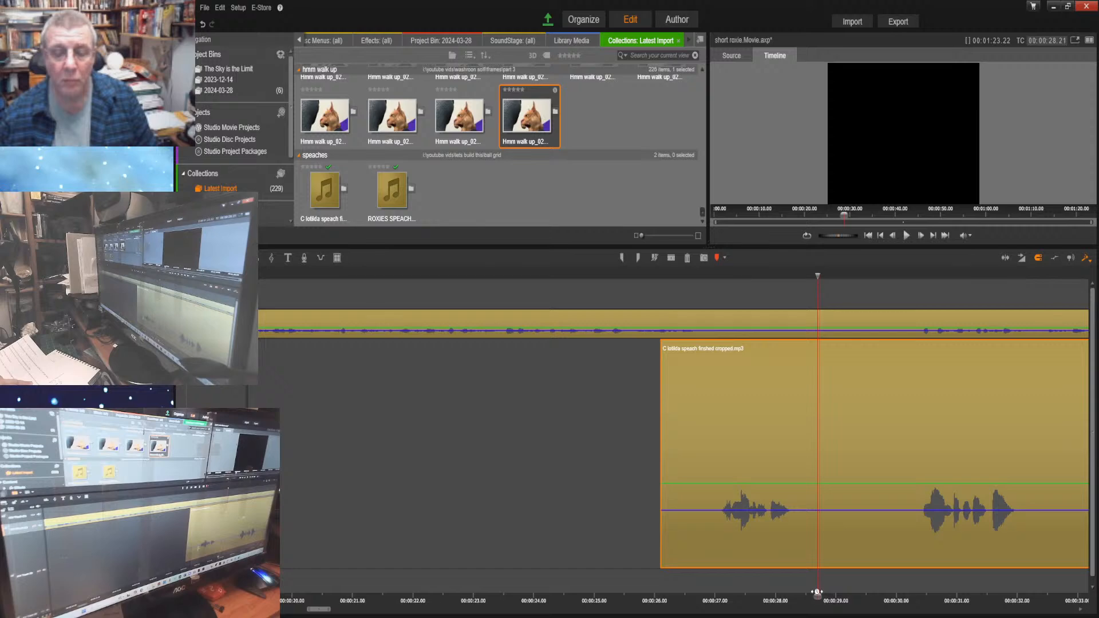
drag(817, 596, 515, 595)
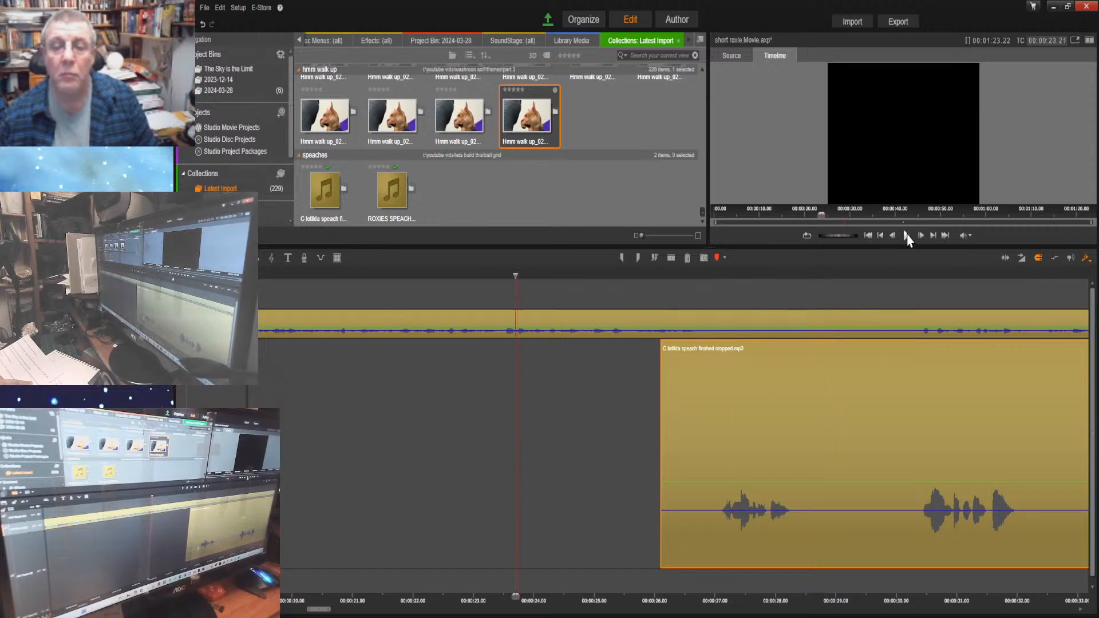
click(908, 235)
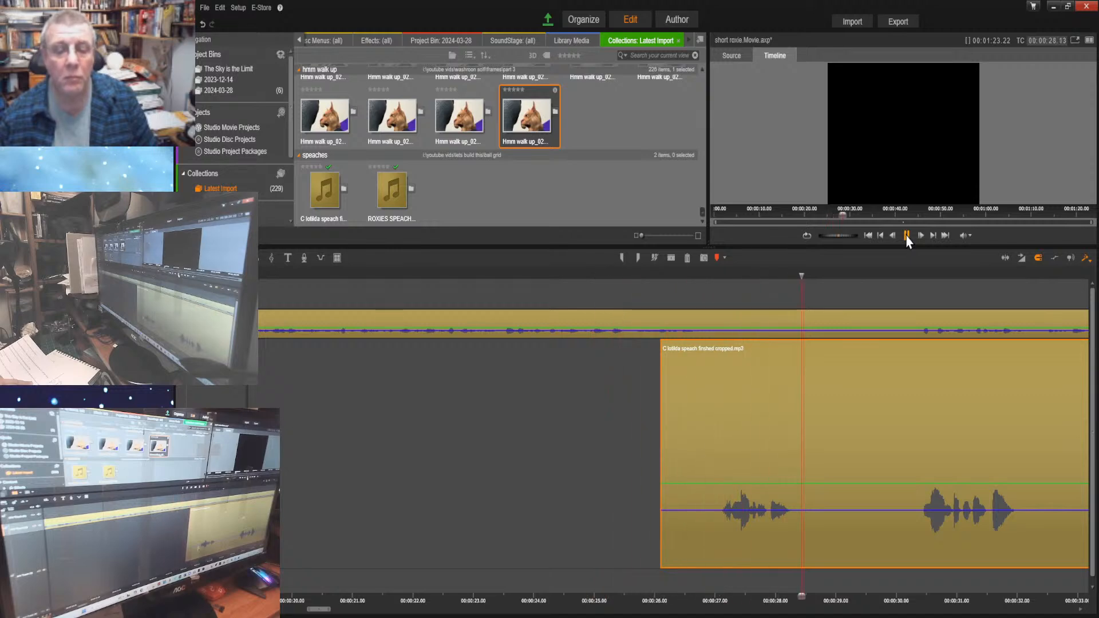
click(907, 235)
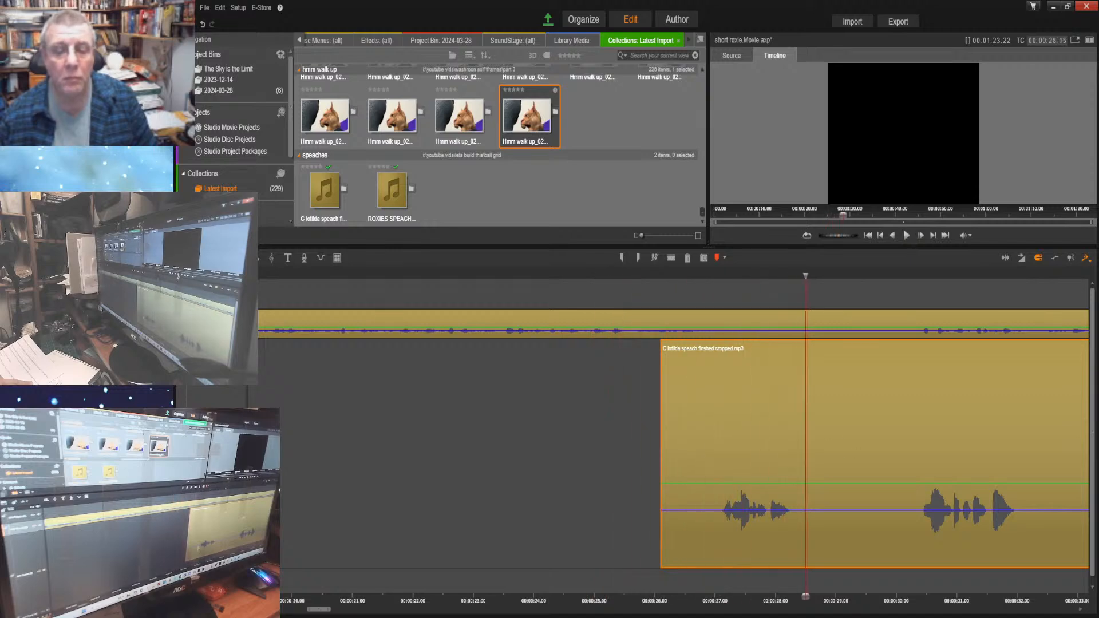
Listen from 00:00:27.00 to 00:00:32.01 and split Clotilda's last part at 00:00:29.09, in the pause after its first phrase
click(804, 599)
drag(804, 598, 714, 594)
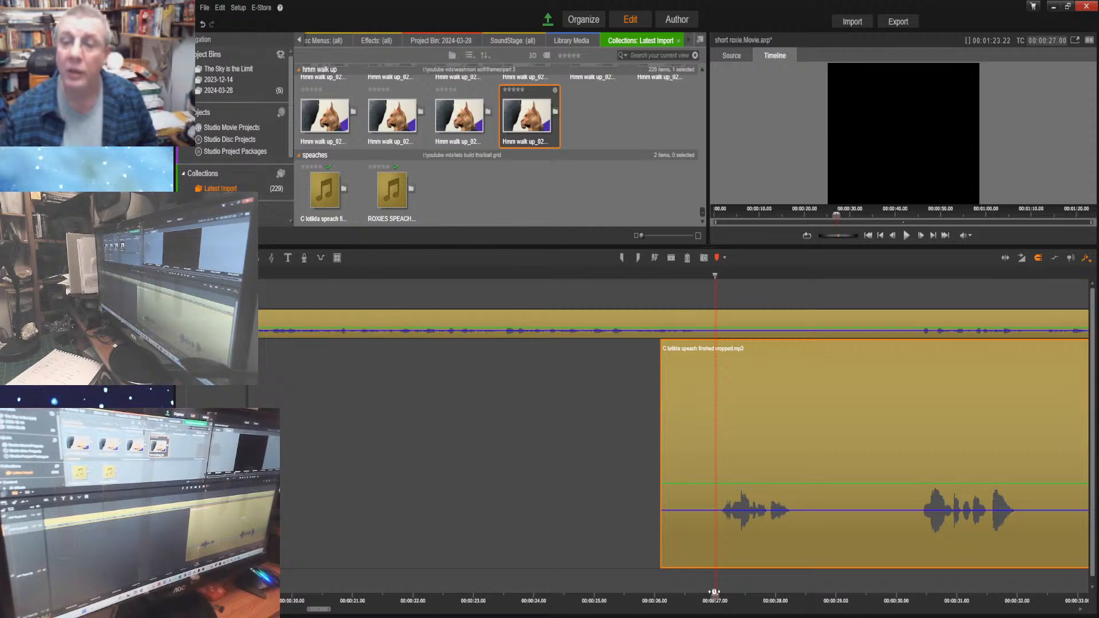
click(906, 235)
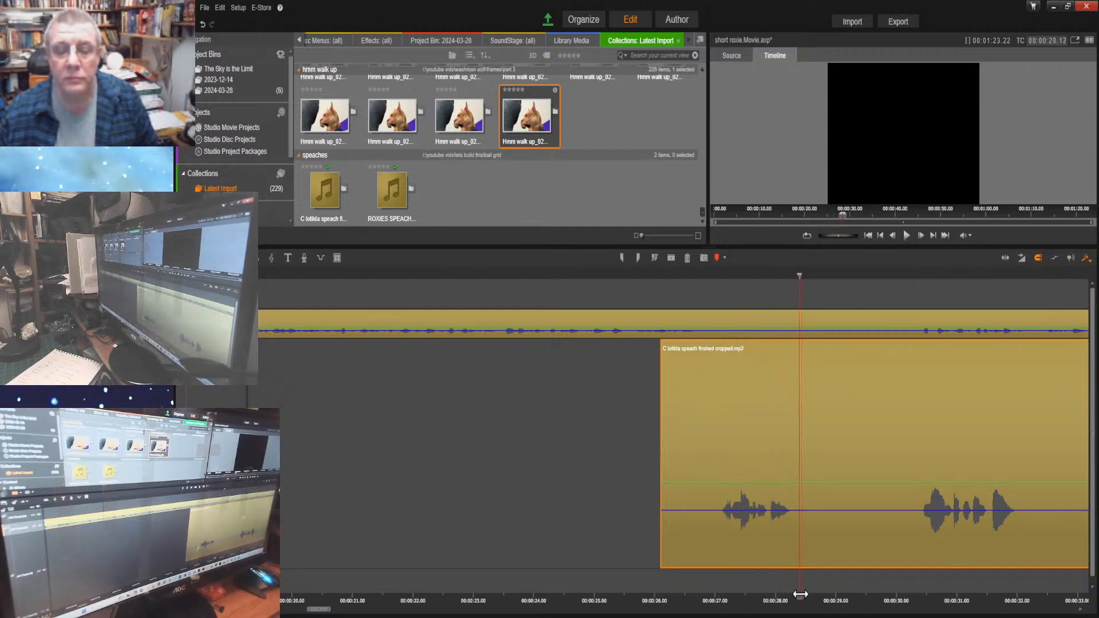
drag(800, 594, 798, 593)
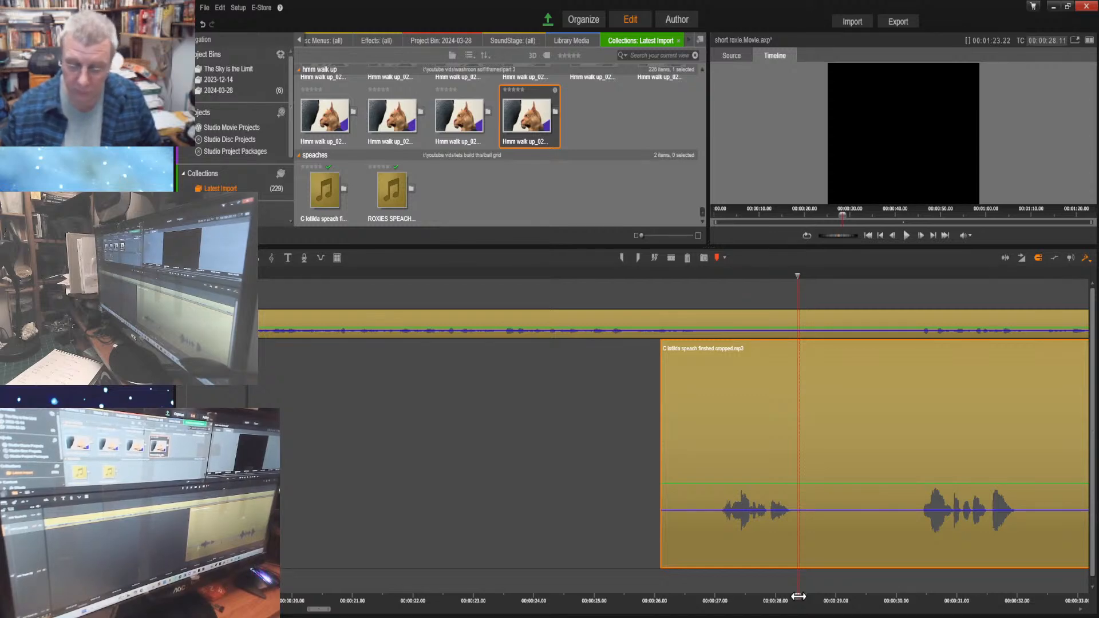
click(906, 235)
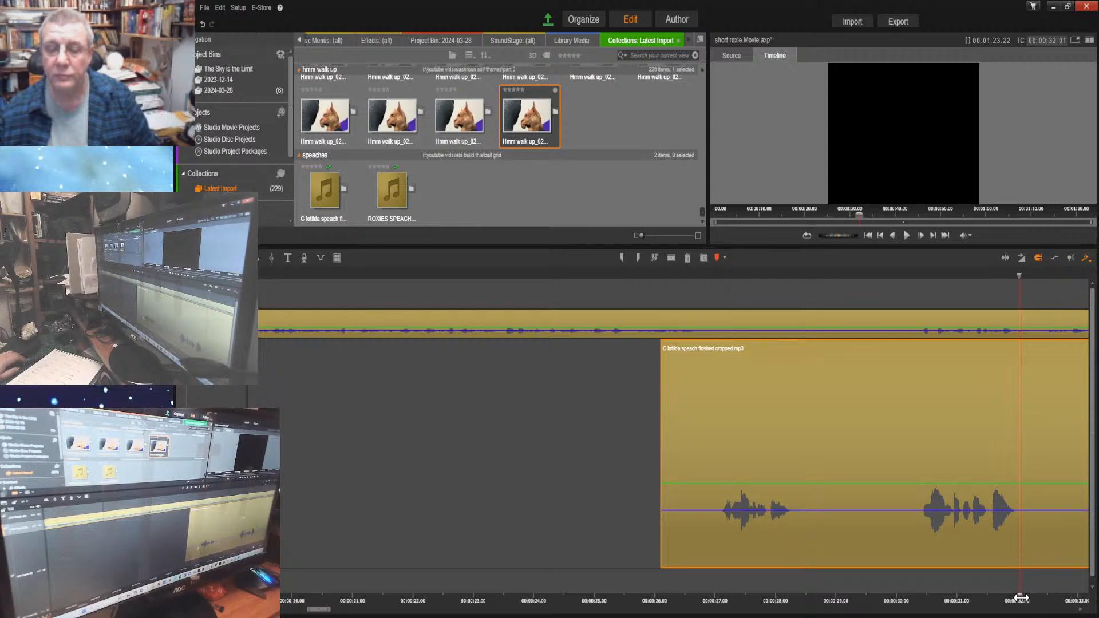
drag(1021, 597, 854, 597)
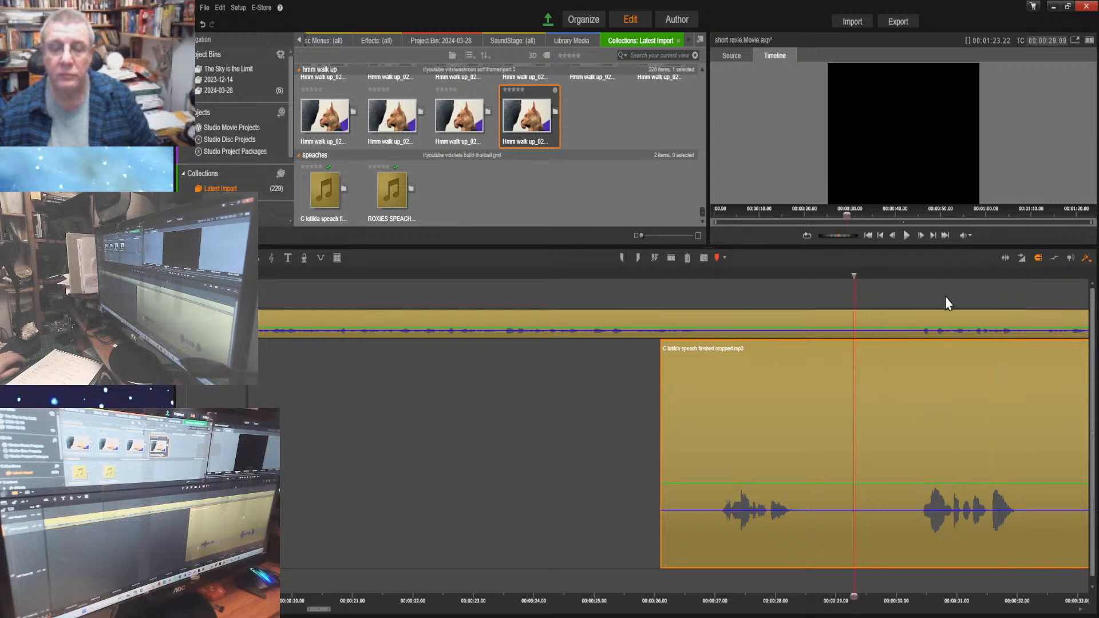
click(670, 258)
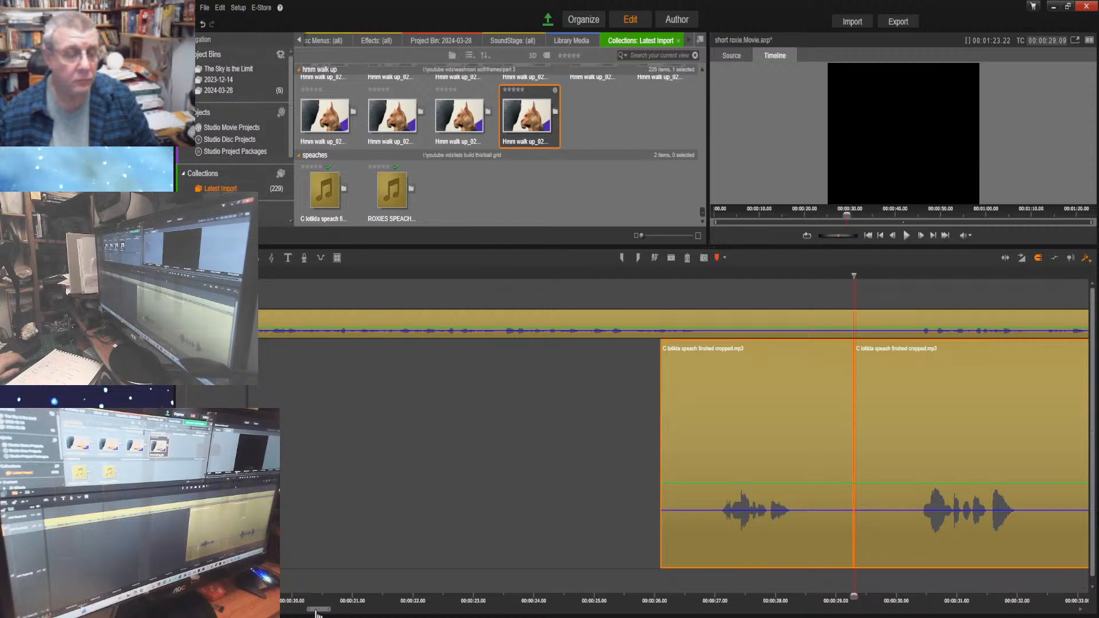
Fill the gap from about 00:00:13.19 on Clotilda's track with the last Hmm walk up image, extended to 00:00:26.02
drag(315, 610, 307, 610)
drag(292, 612, 295, 612)
drag(531, 113, 360, 443)
drag(537, 448, 1042, 484)
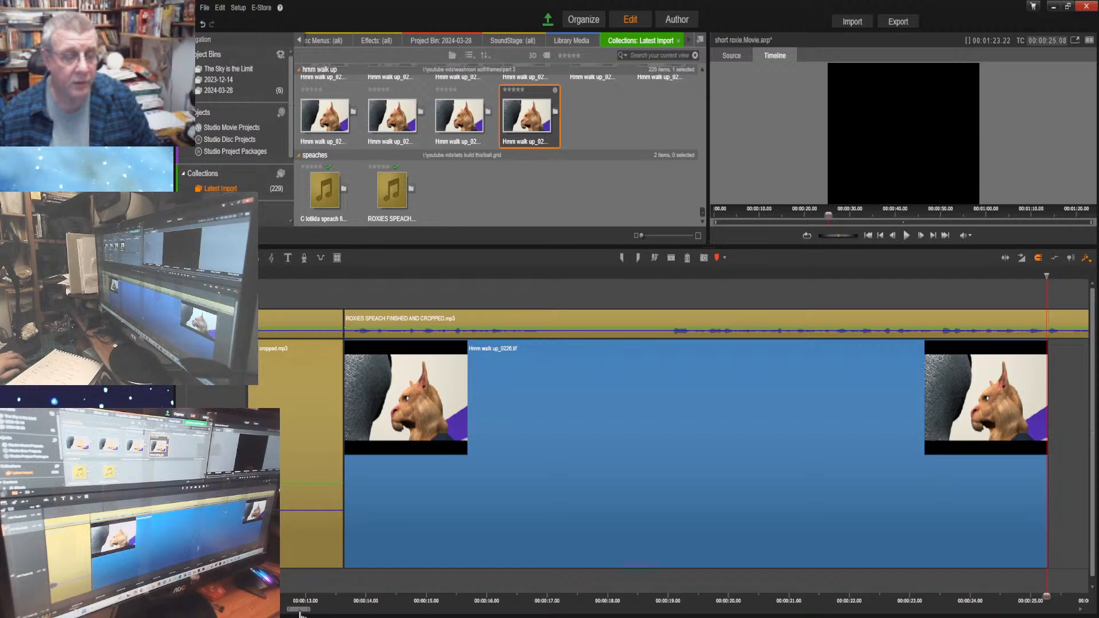
drag(300, 612, 311, 612)
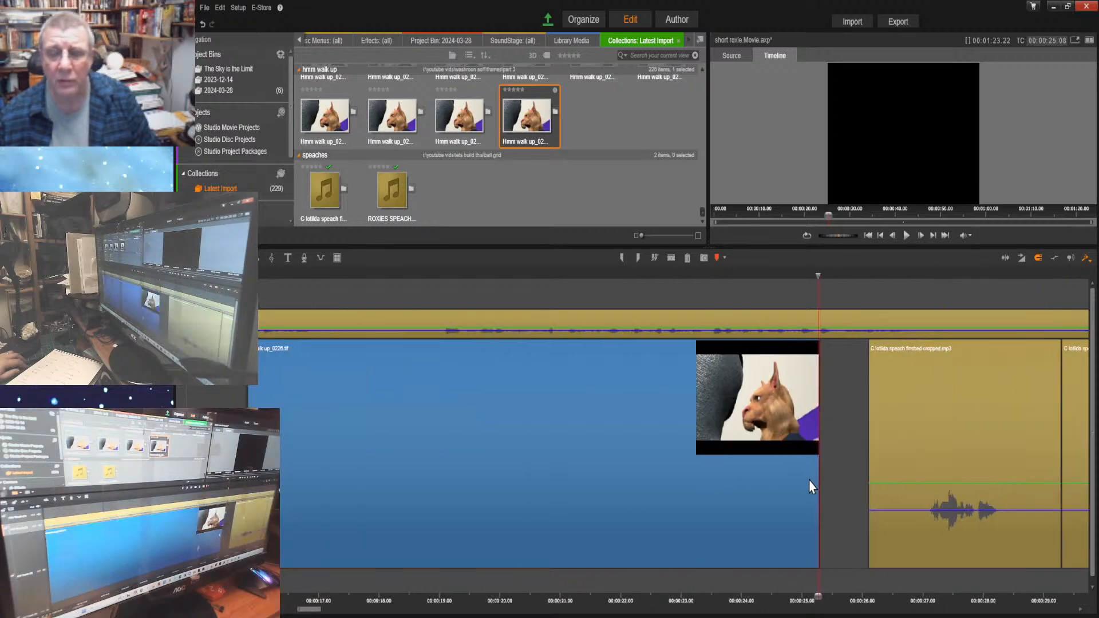
drag(818, 489, 851, 503)
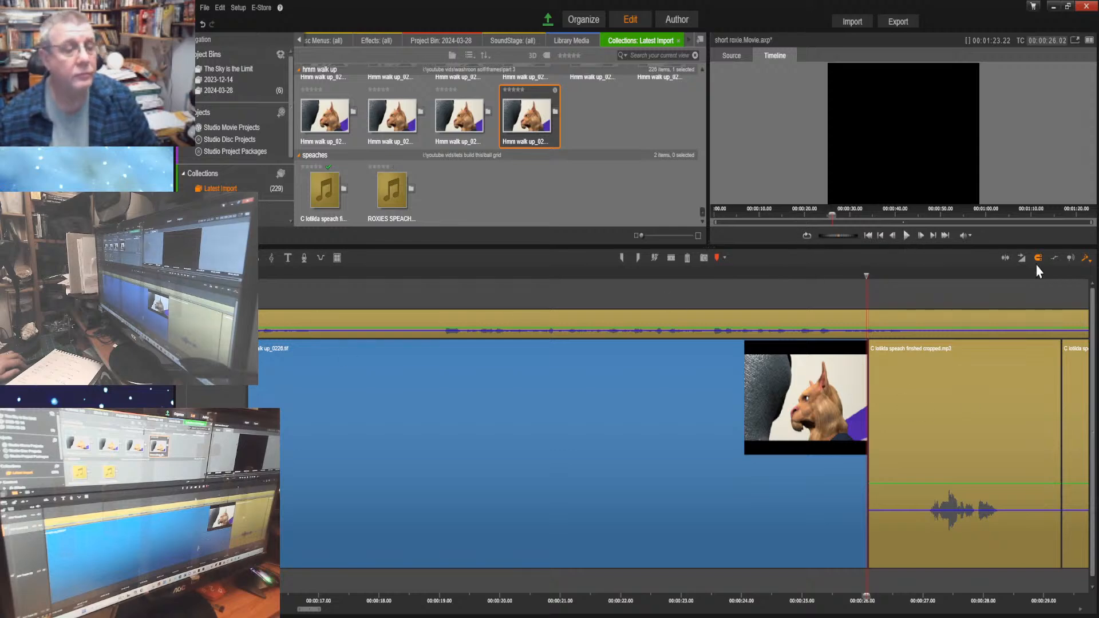
Listen from 00:00:26.02 to 00:00:32.01 and try moving the last part of Clotilda's speech to start at about 00:00:34.14
click(906, 236)
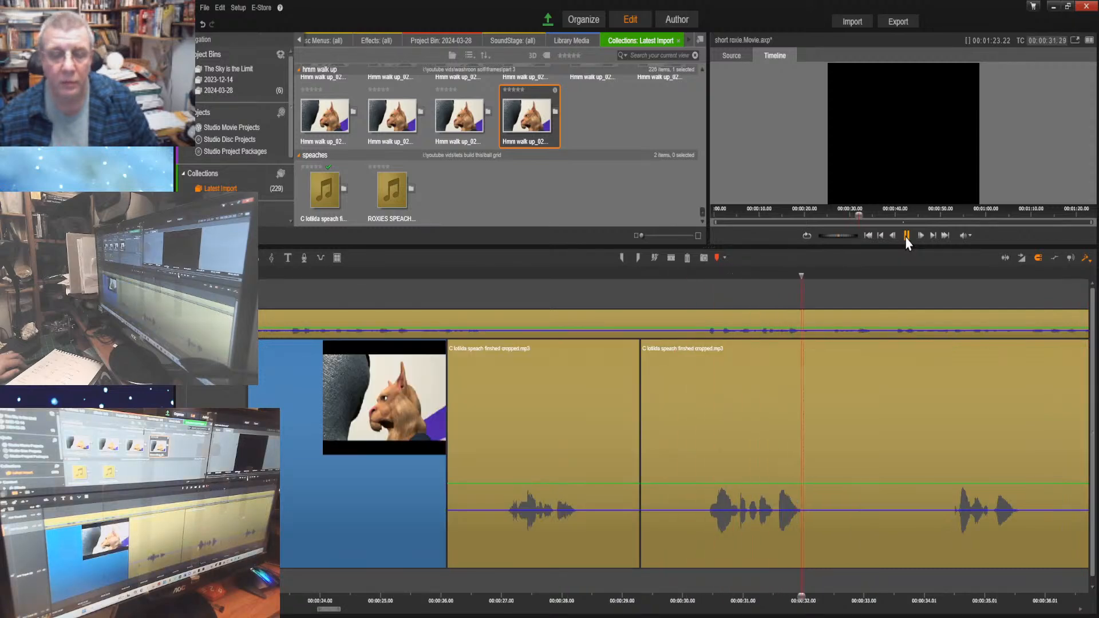
click(907, 235)
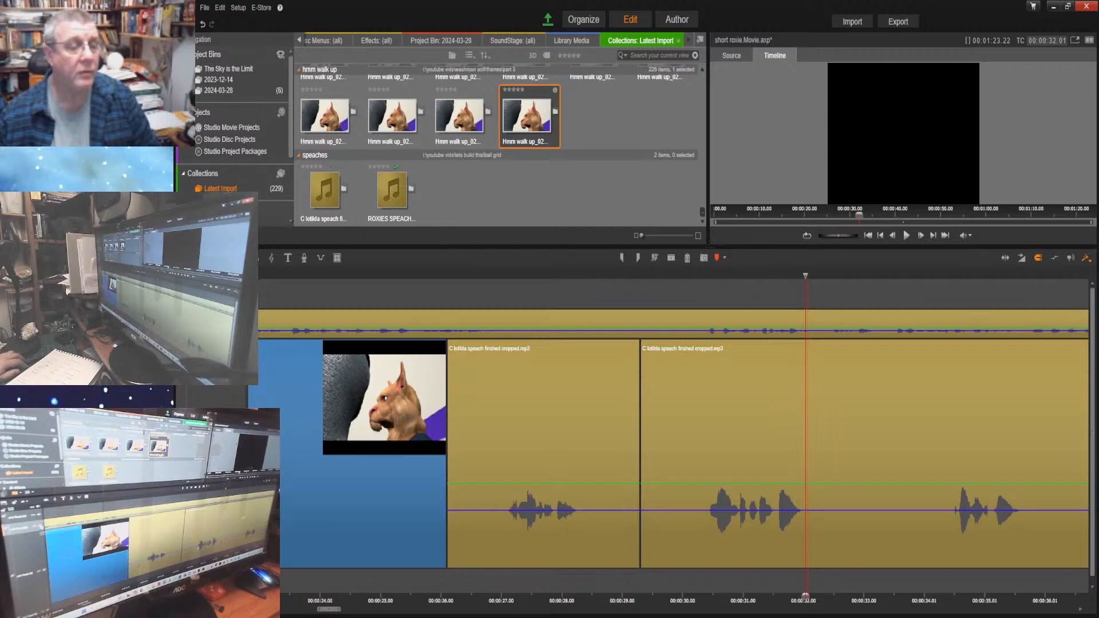
drag(917, 406, 1000, 408)
key(ctrl+z)
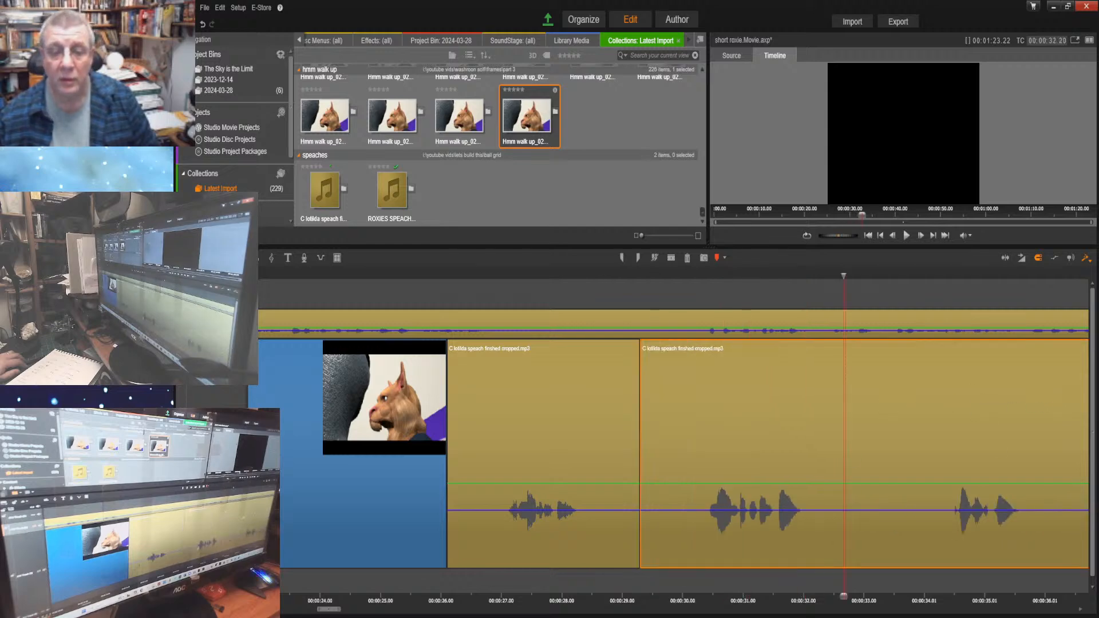
drag(667, 390, 978, 400)
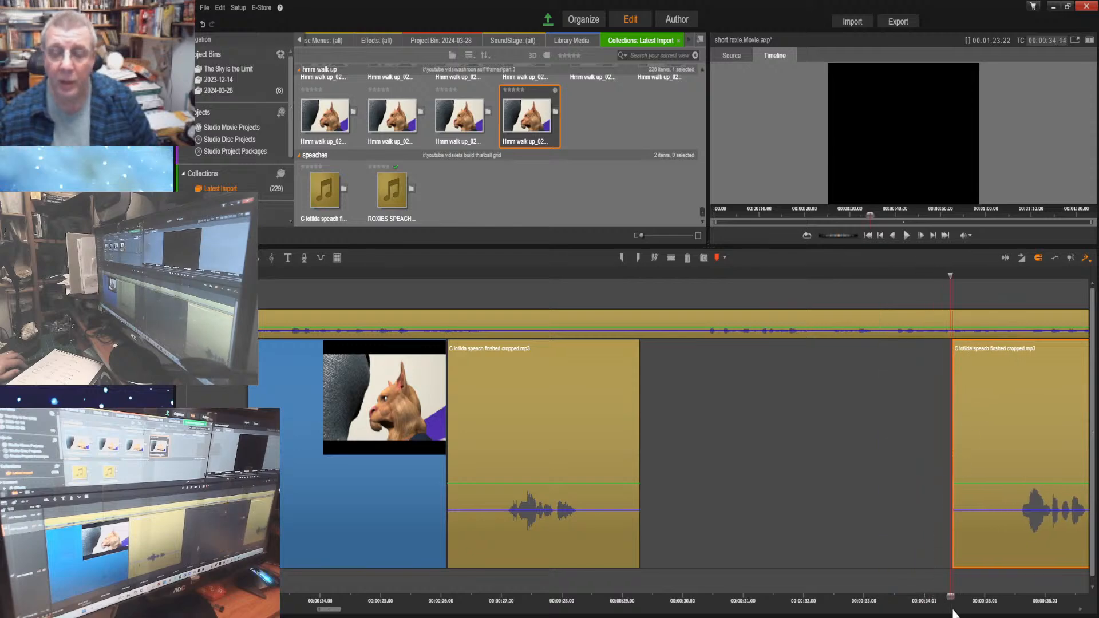
Listen from about 00:00:26 to 00:00:41.18 and move the last part of Clotilda's speech to start at about 00:00:40.27
drag(949, 598, 459, 544)
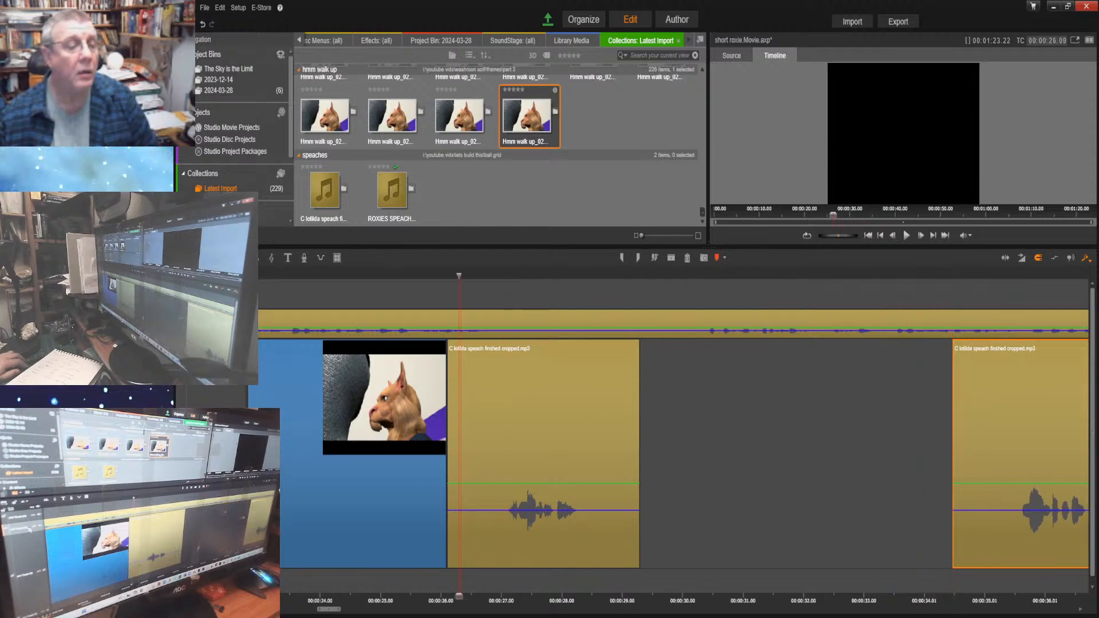
click(905, 236)
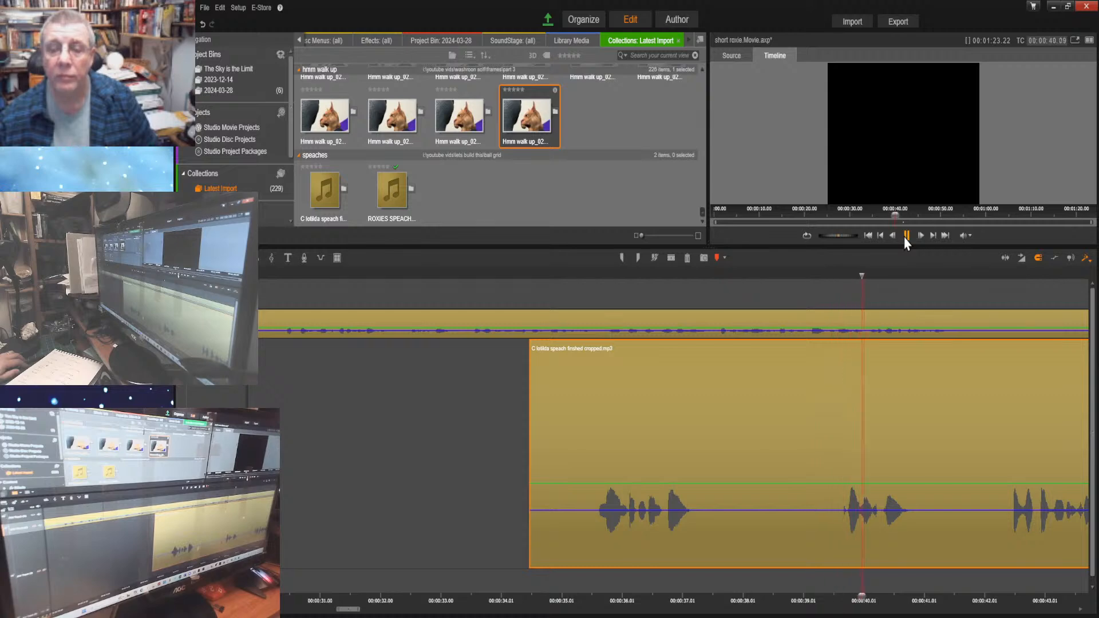
click(905, 237)
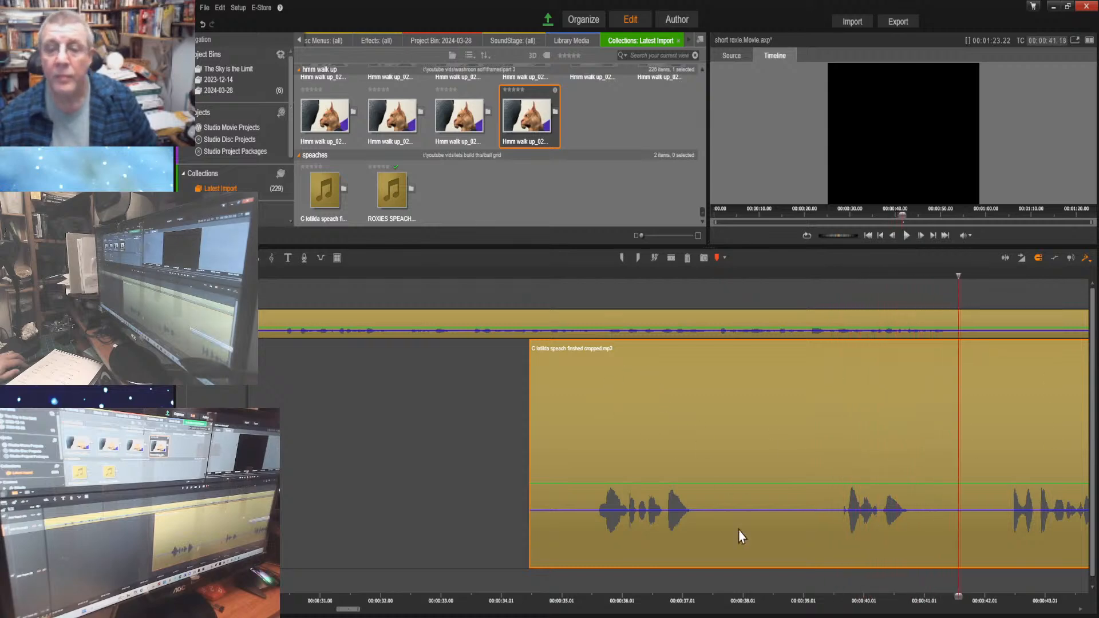
click(348, 607)
drag(348, 607, 364, 612)
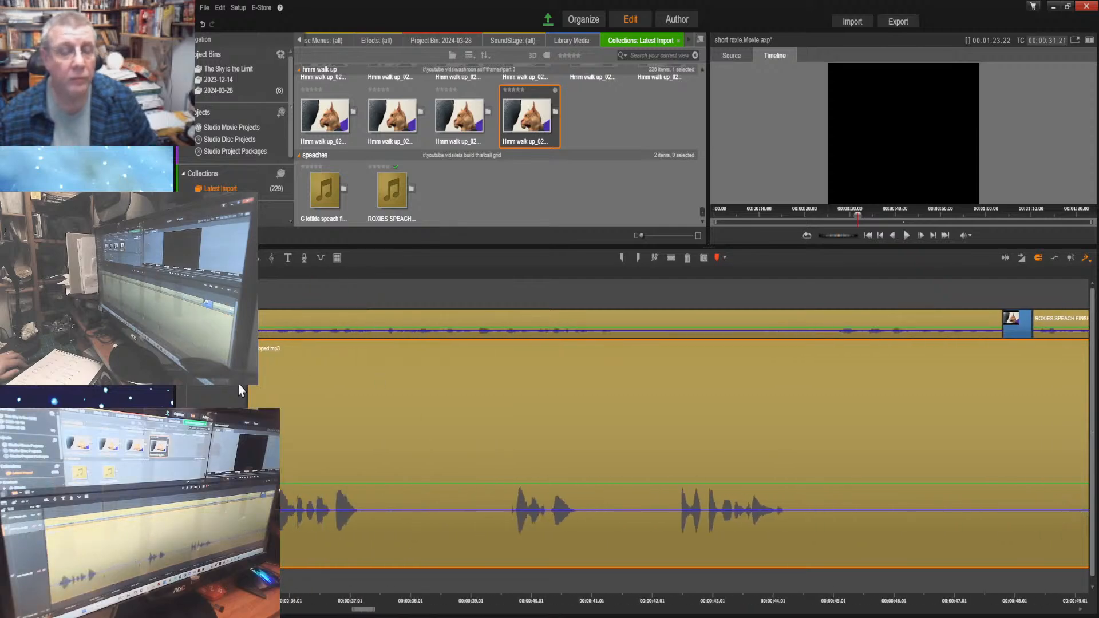
drag(307, 427, 697, 460)
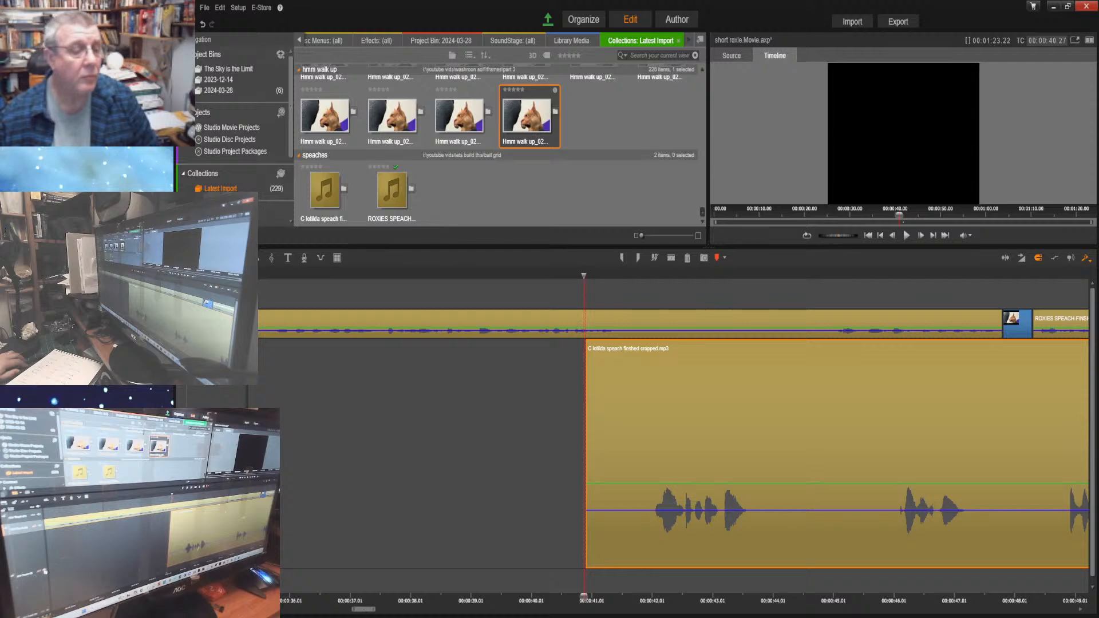
Listen from 00:00:40.27 and split Clotilda's last part at 00:00:44.04, in the pause after its first phrase
click(906, 236)
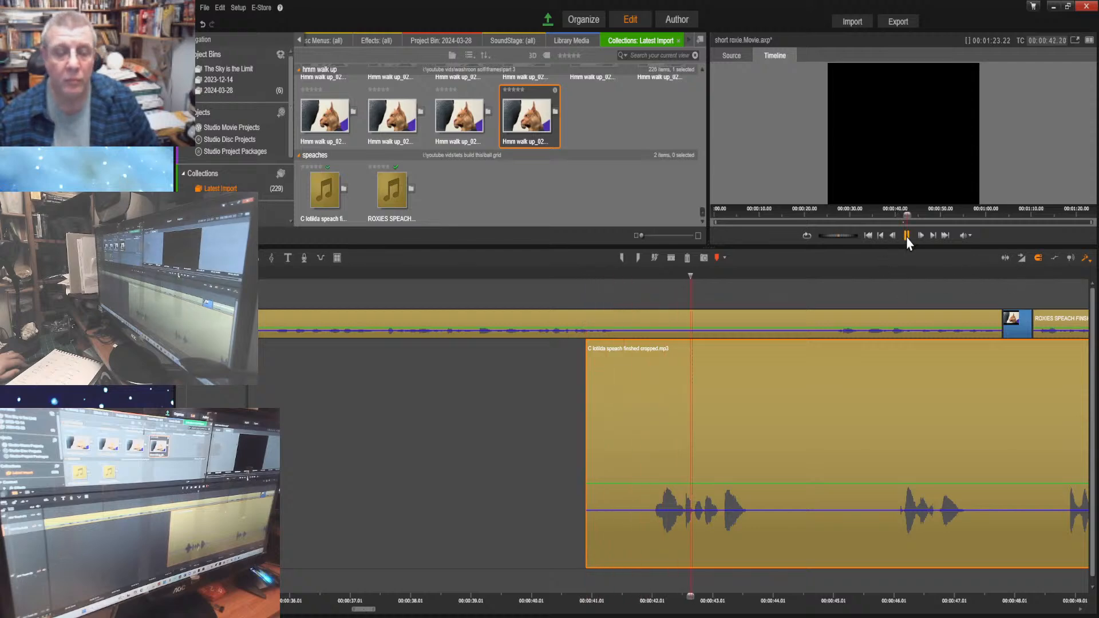
click(907, 235)
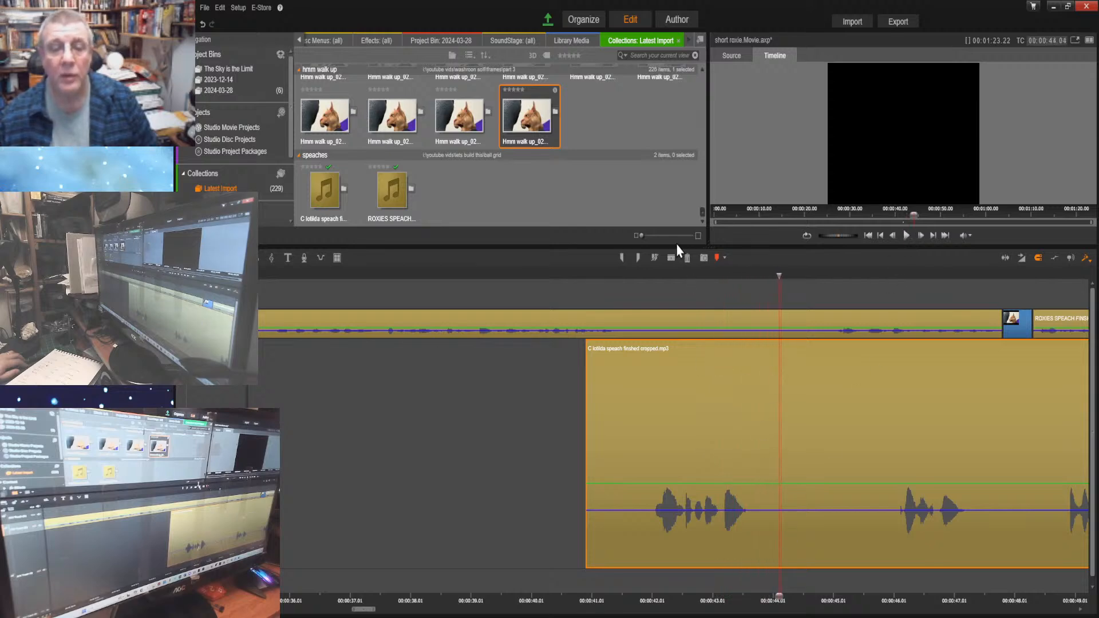
click(671, 258)
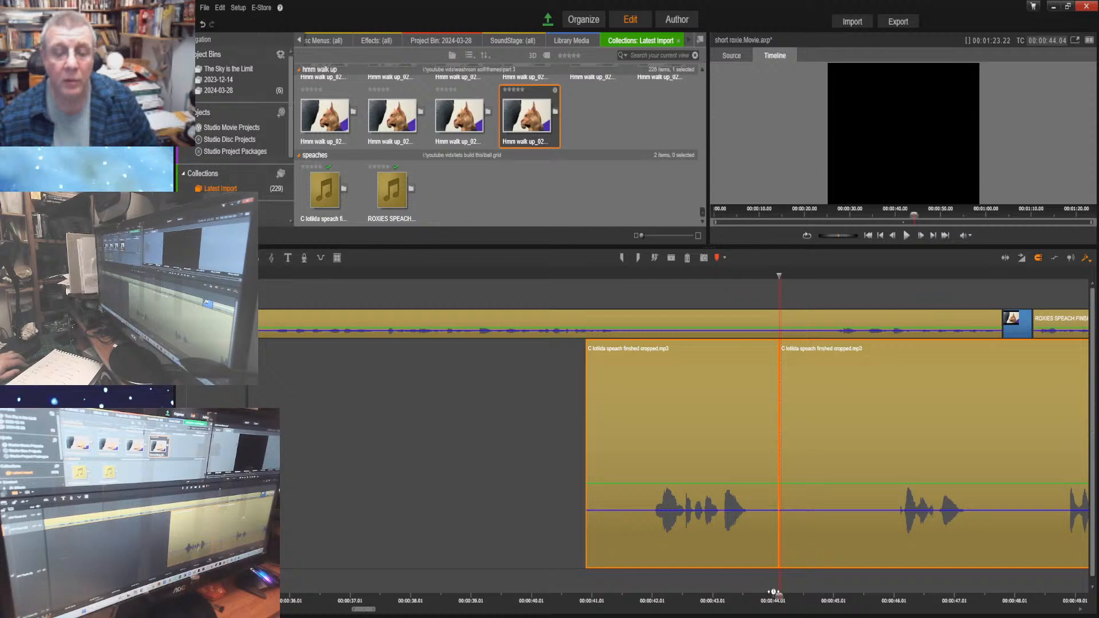
Scrub from 00:00:42.00 to 00:00:43.19 and move only Clotilda's last part to start at about 00:00:47.24, level with the marker image on Roxie's track
drag(780, 596, 650, 596)
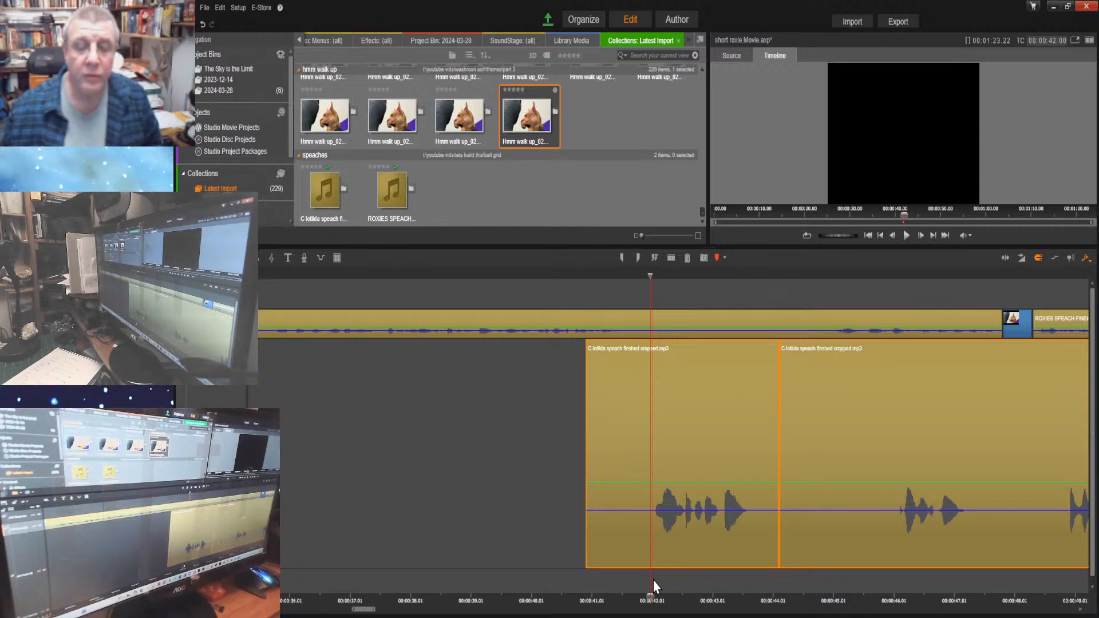
drag(650, 595, 749, 591)
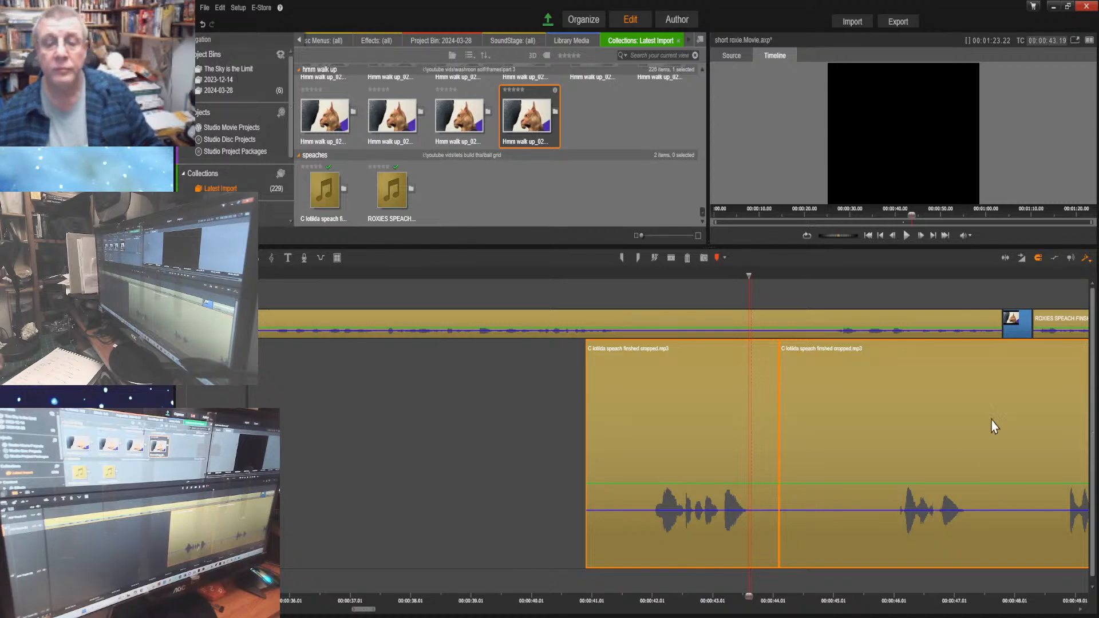
drag(844, 409, 1062, 436)
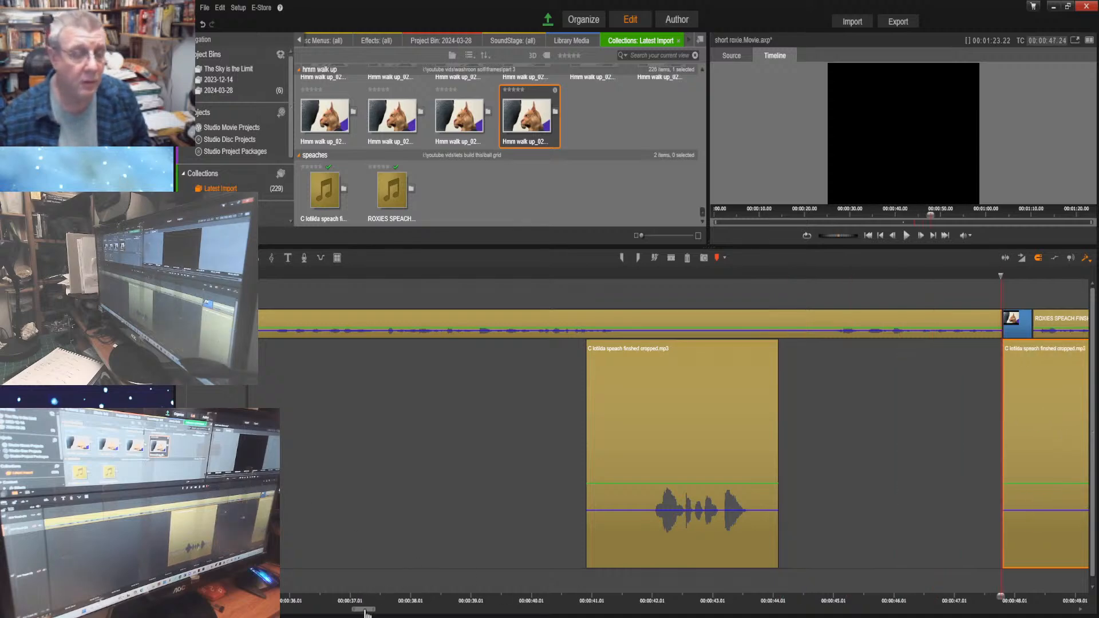
Fill the gap on Clotilda's track from 00:00:29.09 to her next part at 00:00:40.27 with the marker image Hmm walk up_0228.tif
drag(366, 610, 344, 610)
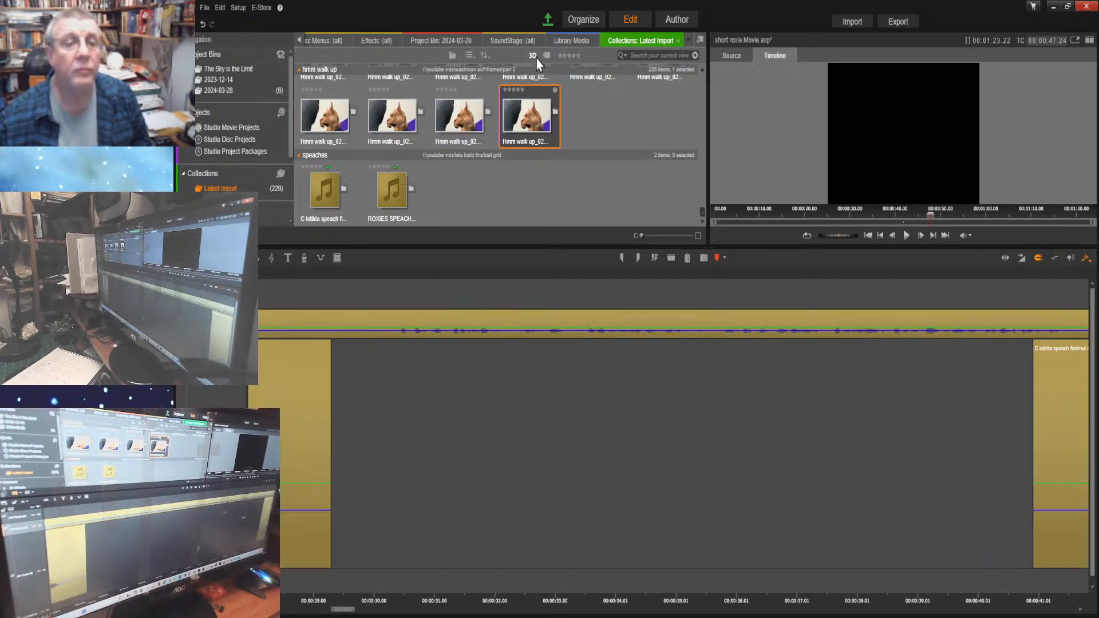
drag(527, 118, 341, 443)
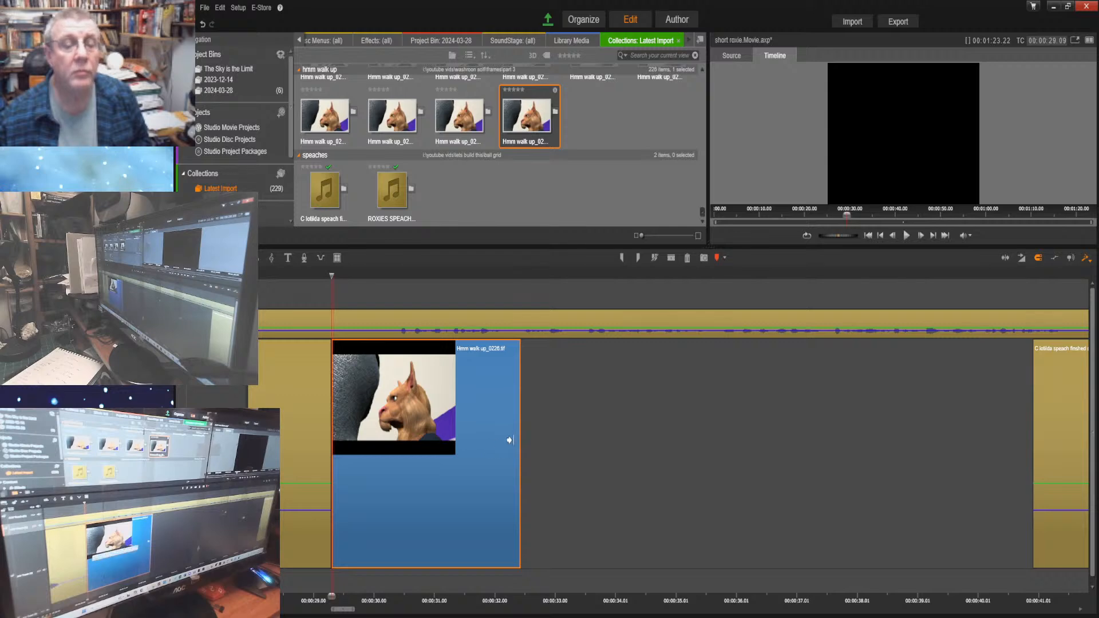
drag(511, 441, 1032, 464)
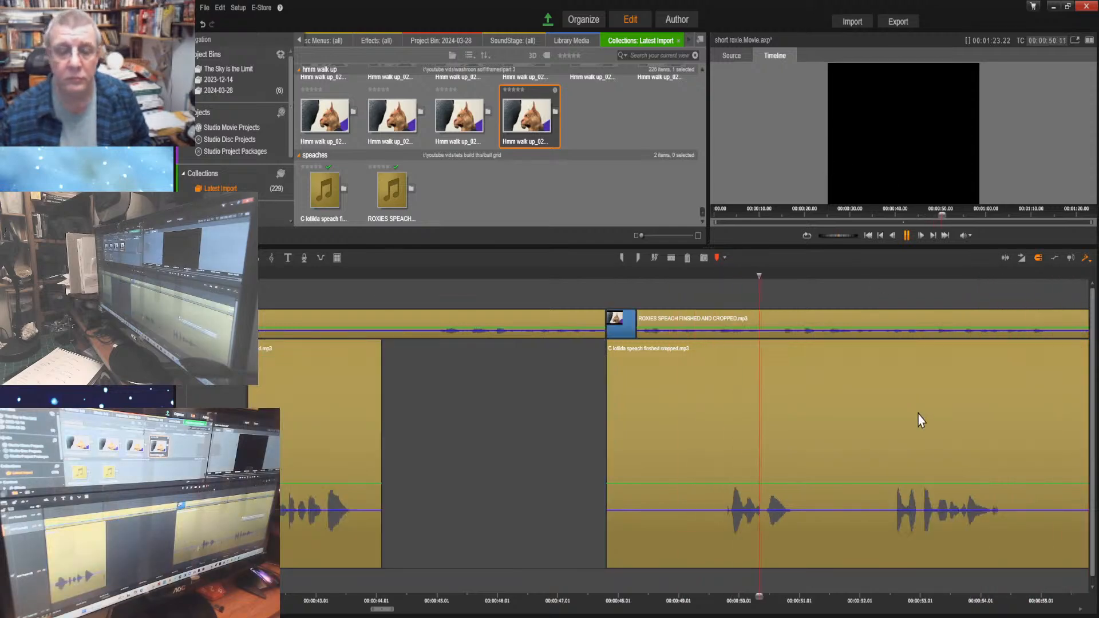
Listen again from 00:00:44.22 to 00:00:56.15 and move the last part of Clotilda's speech to start at about 00:00:53.21
click(907, 236)
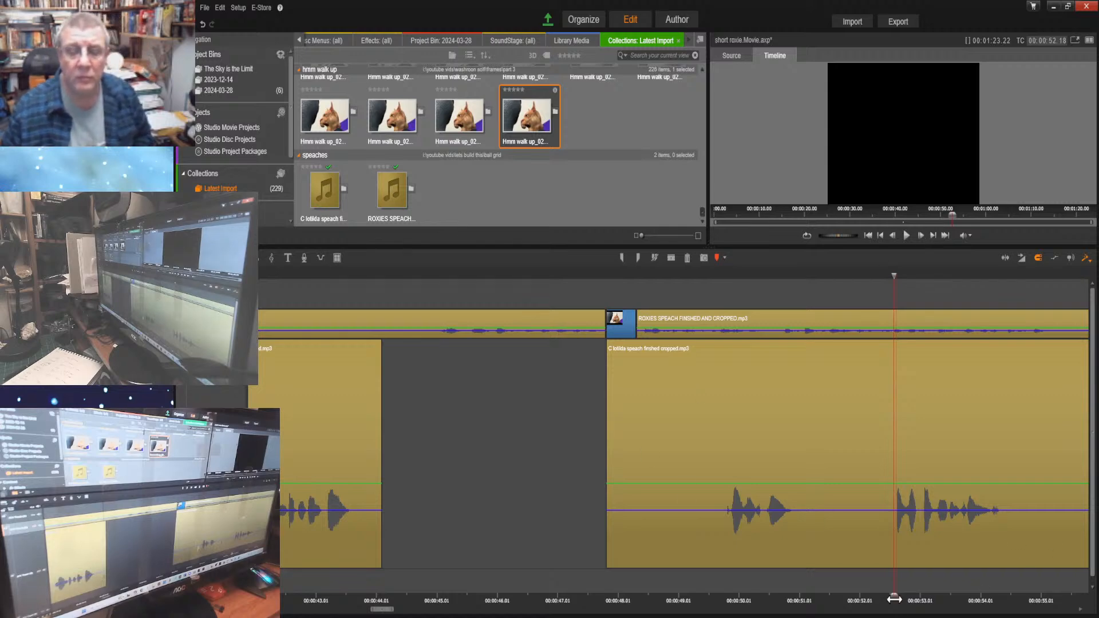
drag(894, 599, 418, 551)
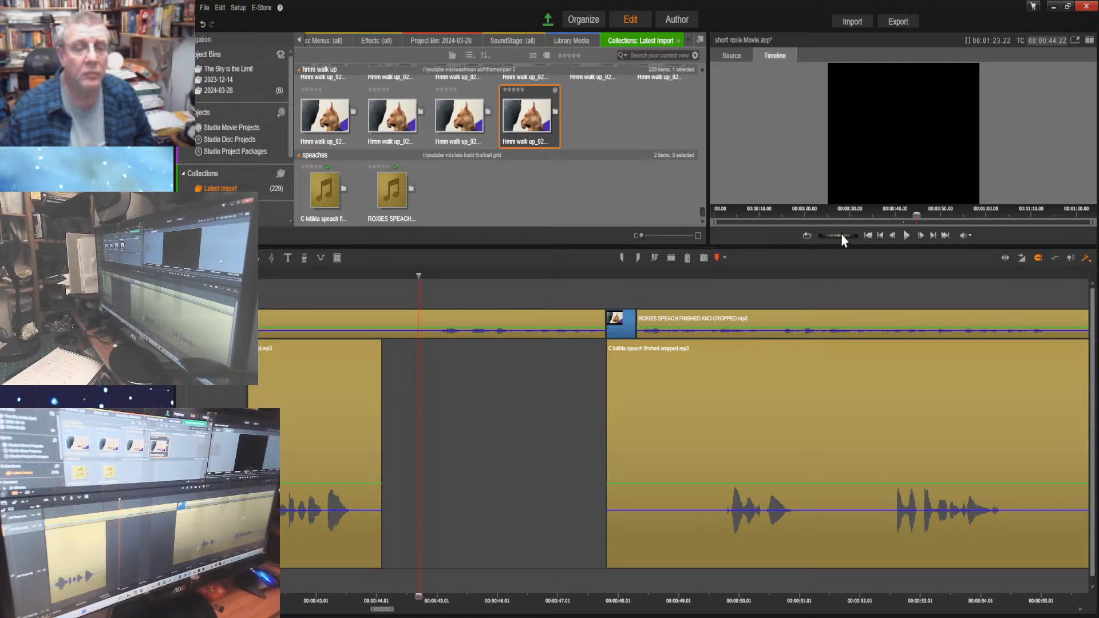
click(906, 237)
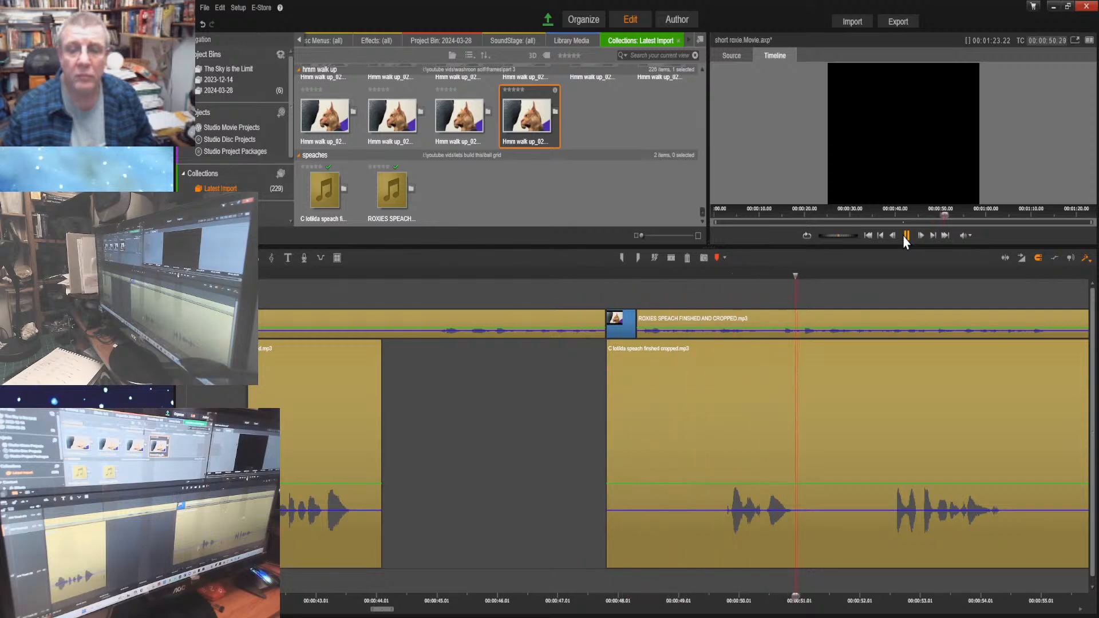
key(space)
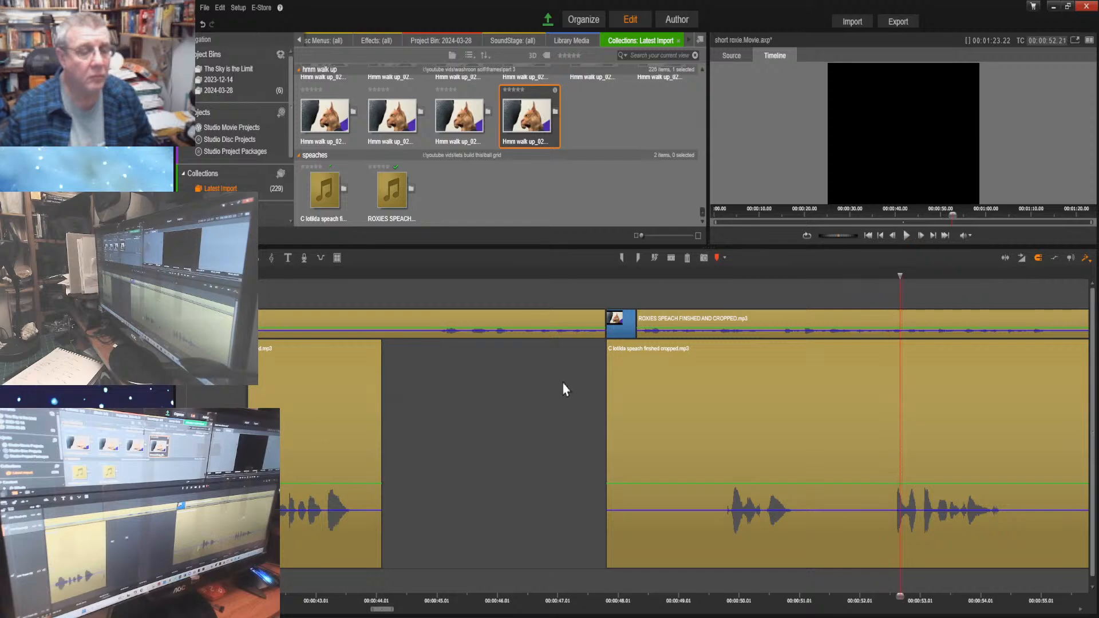
click(906, 236)
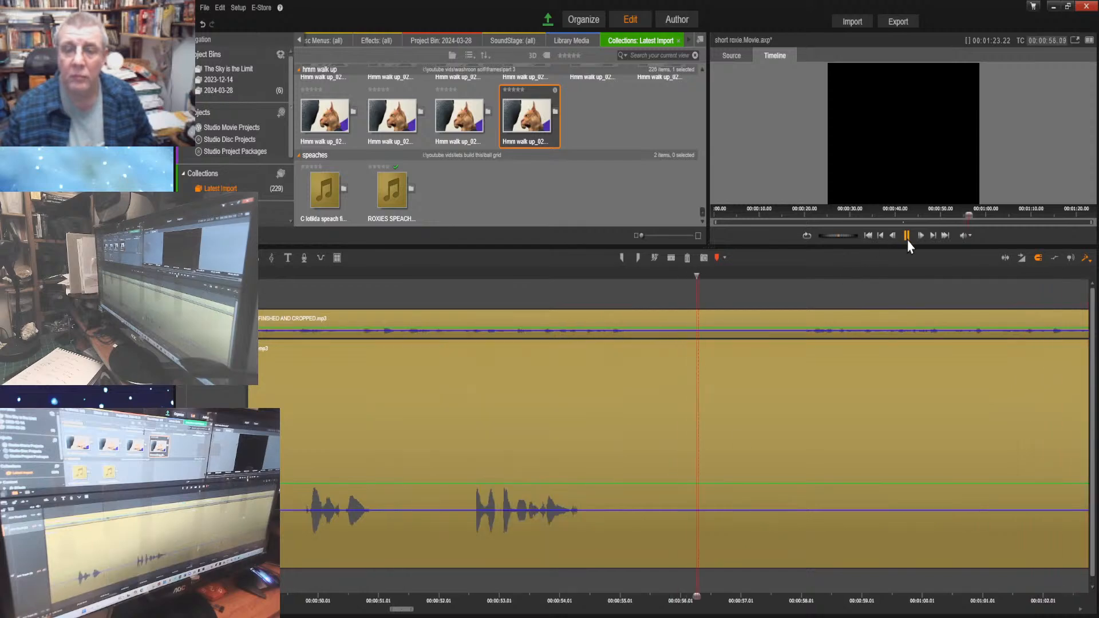
click(906, 236)
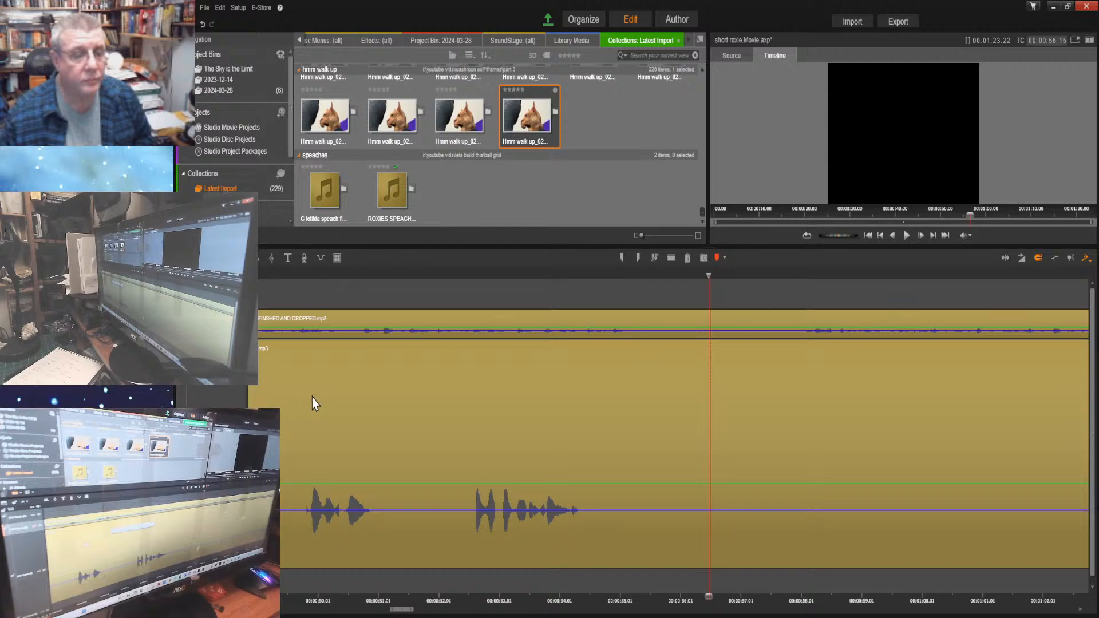
drag(311, 400, 665, 460)
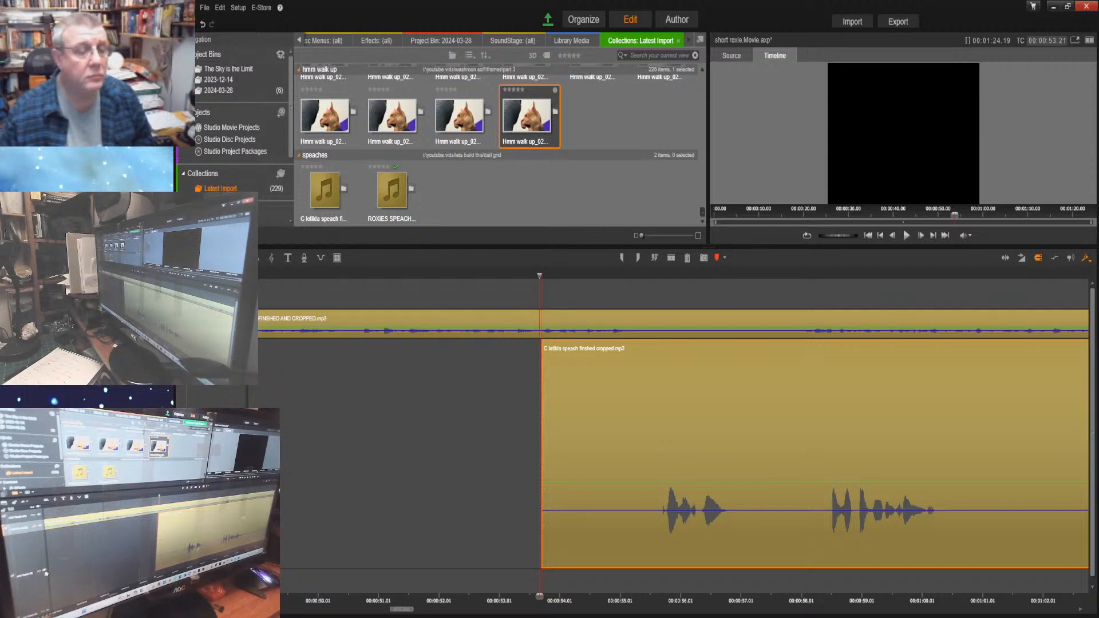
Listen from 00:00:53.21 and split Clotilda's last part at 00:00:57.01, in the pause after its first phrase
click(906, 236)
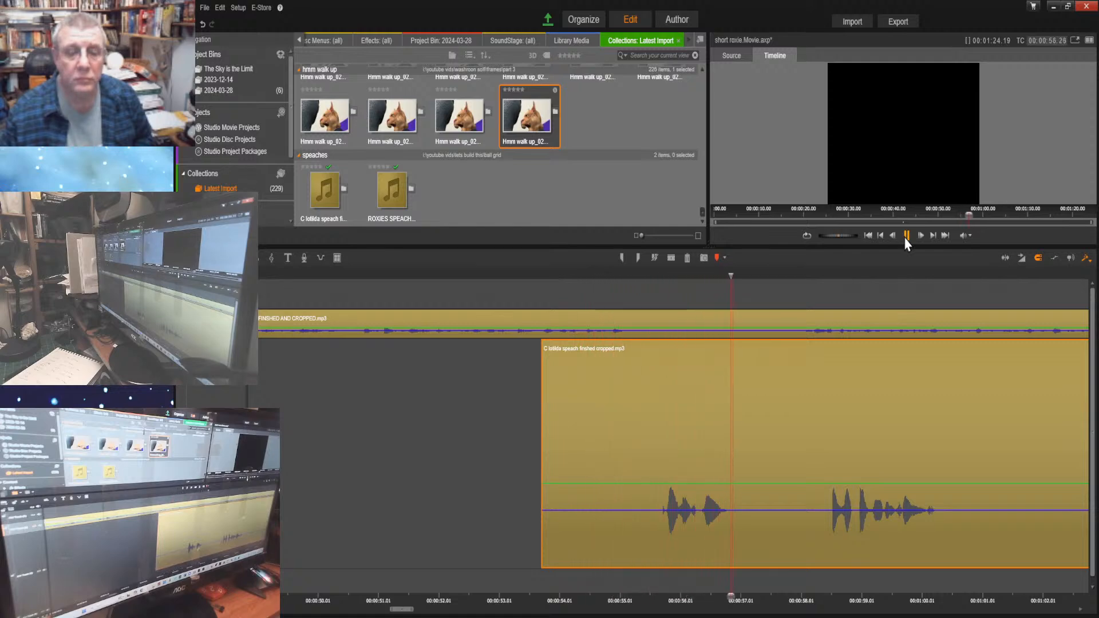
click(905, 236)
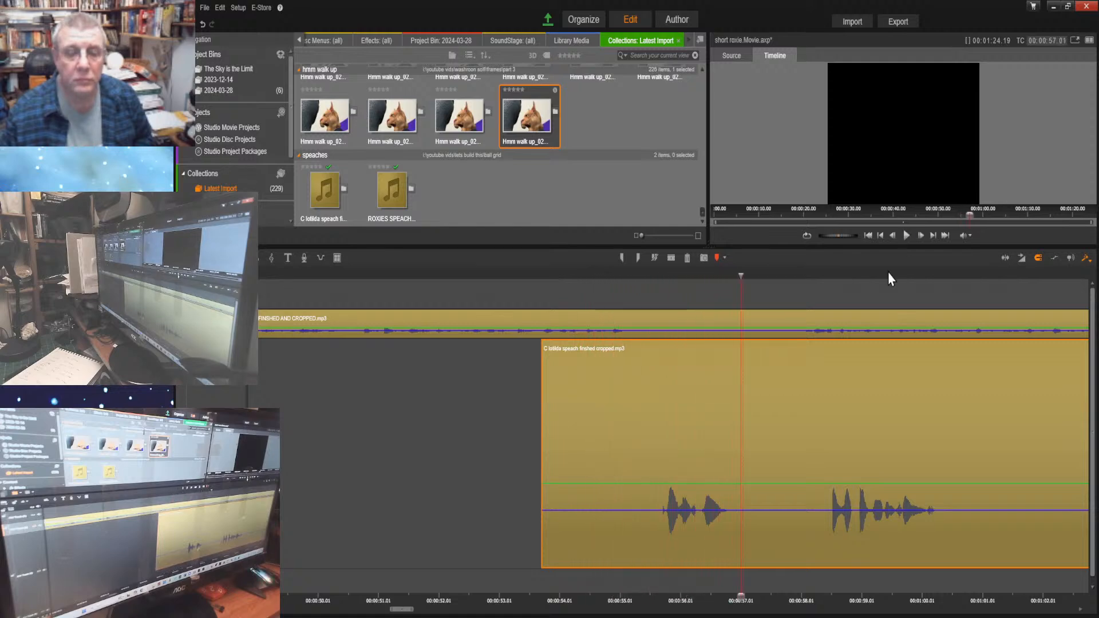
click(686, 258)
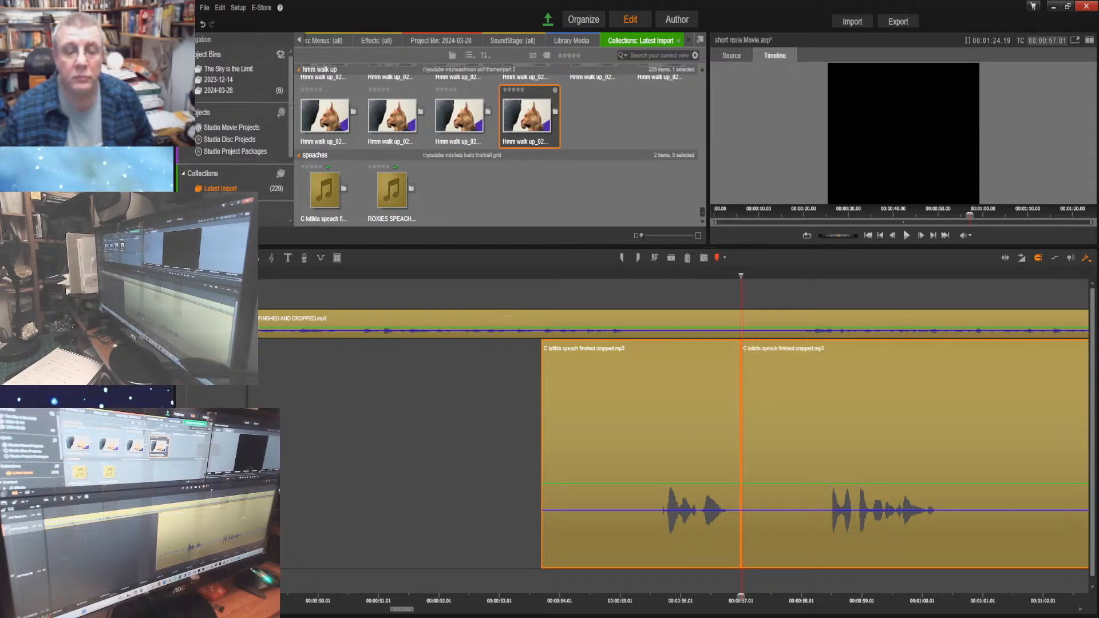
Listen from 00:00:57.01 to 00:01:00.16 and try moving both halves of Clotilda's split part to start at about 00:00:56.15
drag(738, 595, 659, 582)
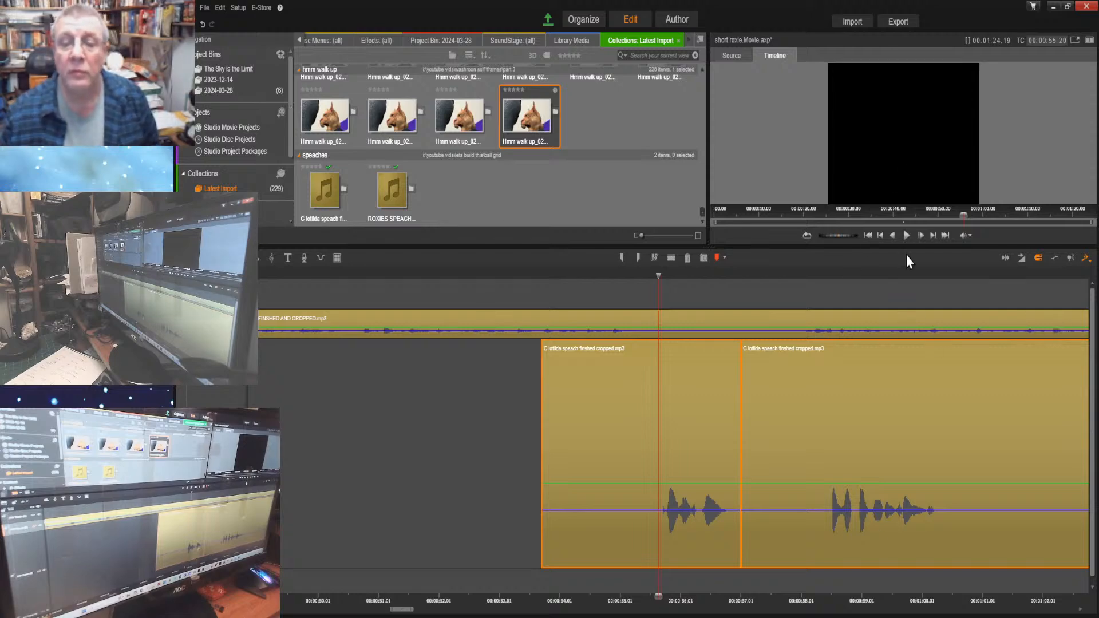
click(931, 235)
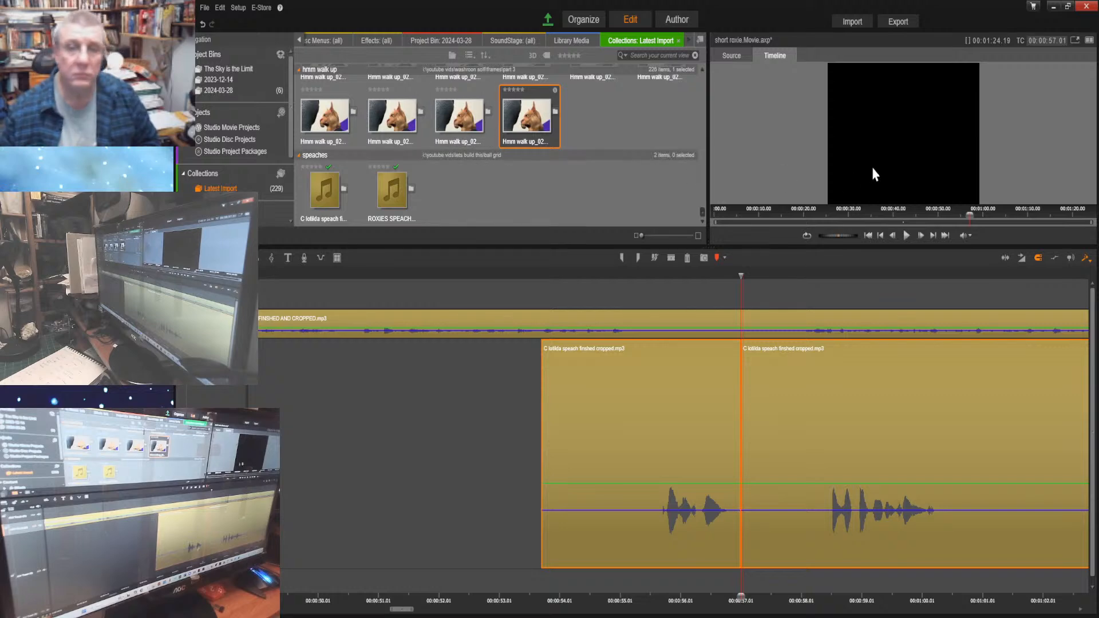
click(907, 235)
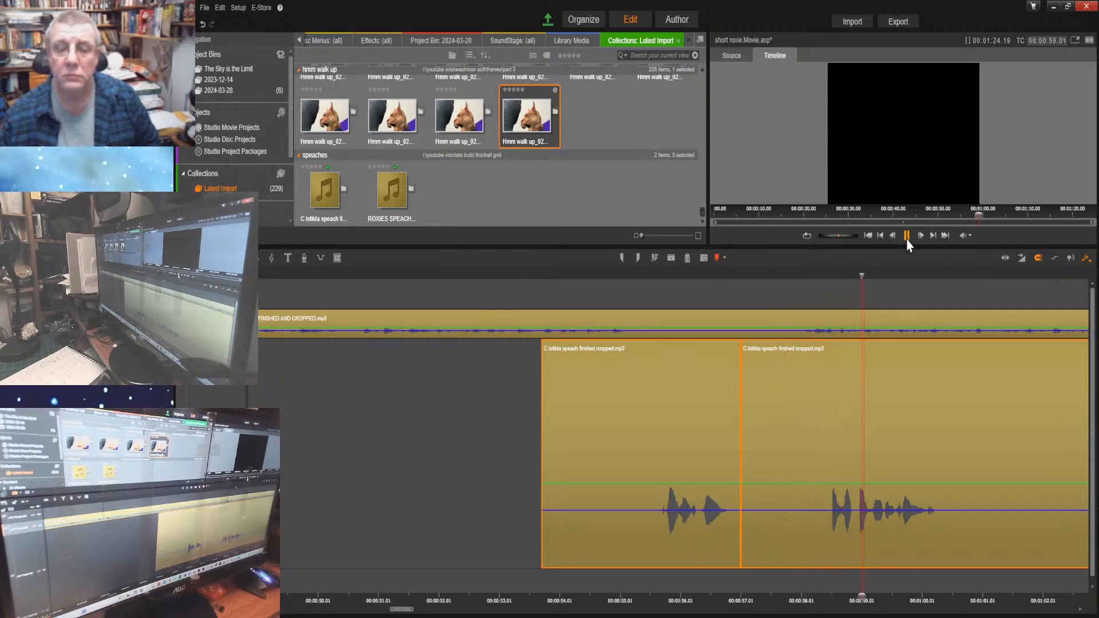
click(907, 239)
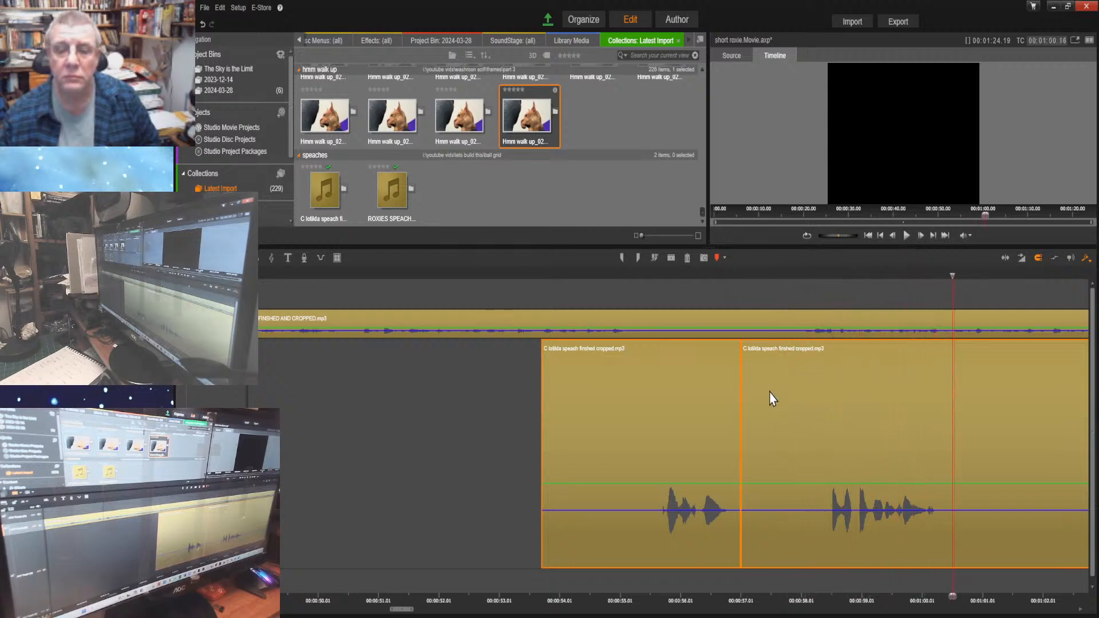
drag(771, 387, 941, 407)
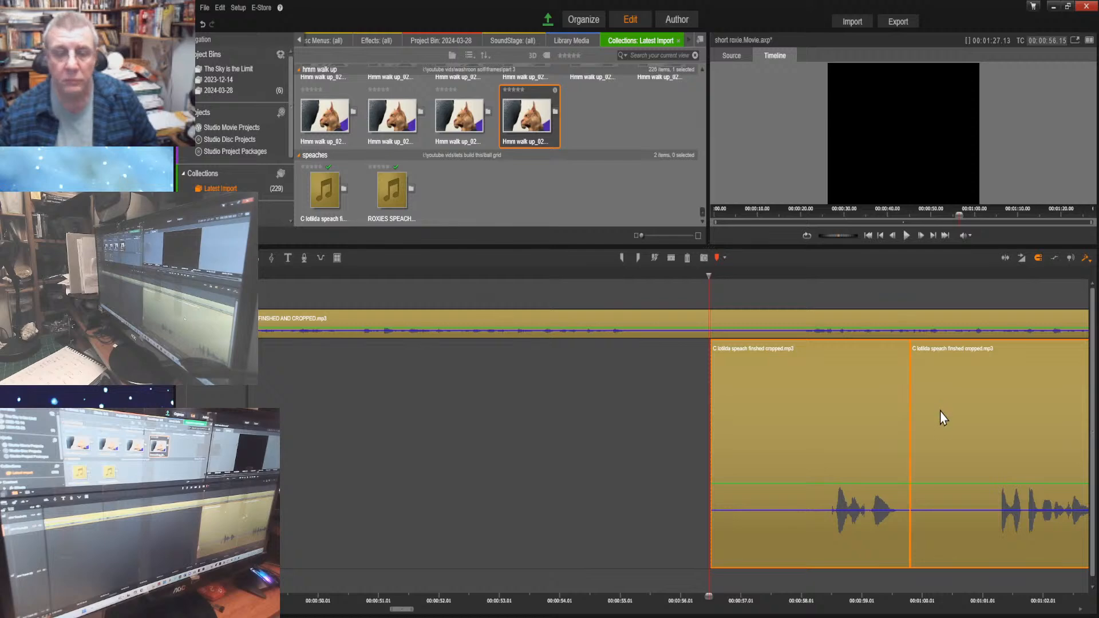
key(ctrl+z)
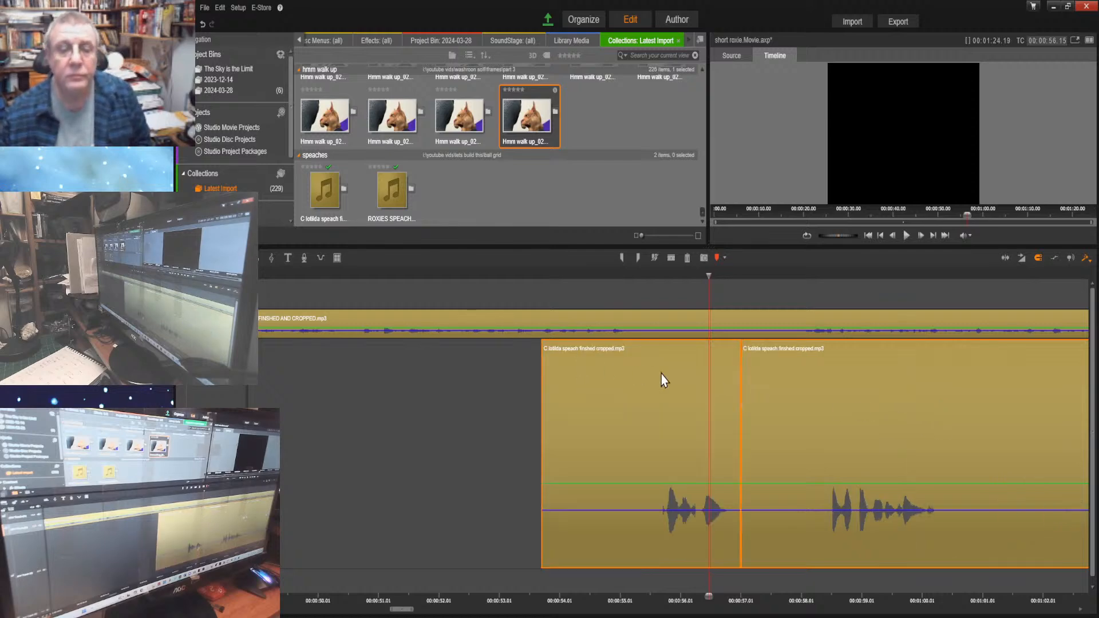
Move only the part of Clotilda's speech after the new split to start at about 00:01:01.28
click(630, 406)
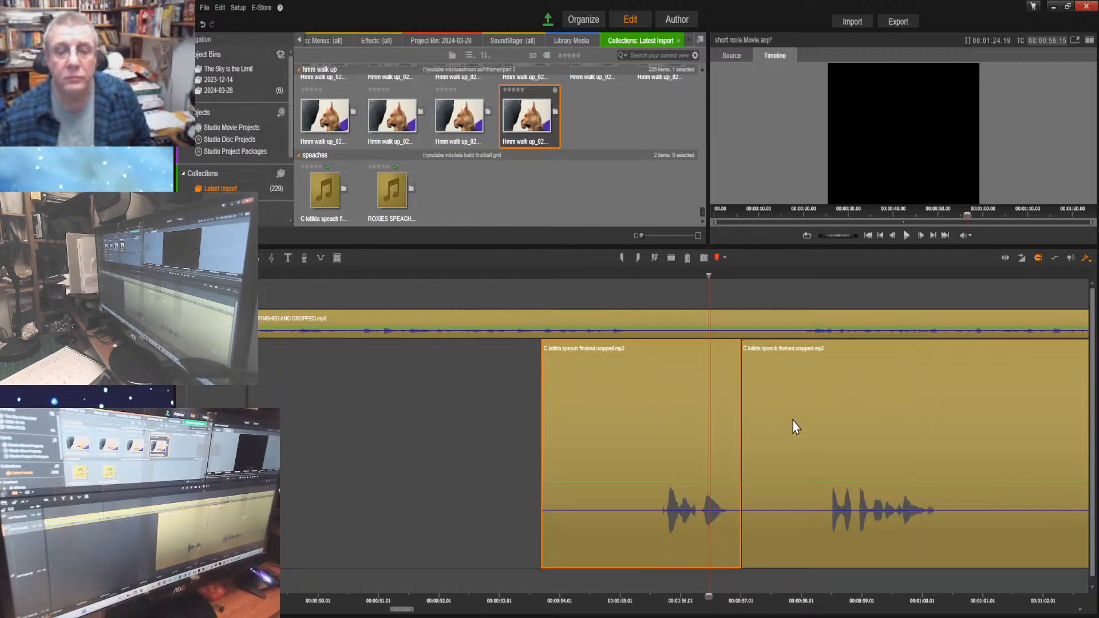
drag(831, 408, 1097, 409)
drag(767, 399, 1047, 419)
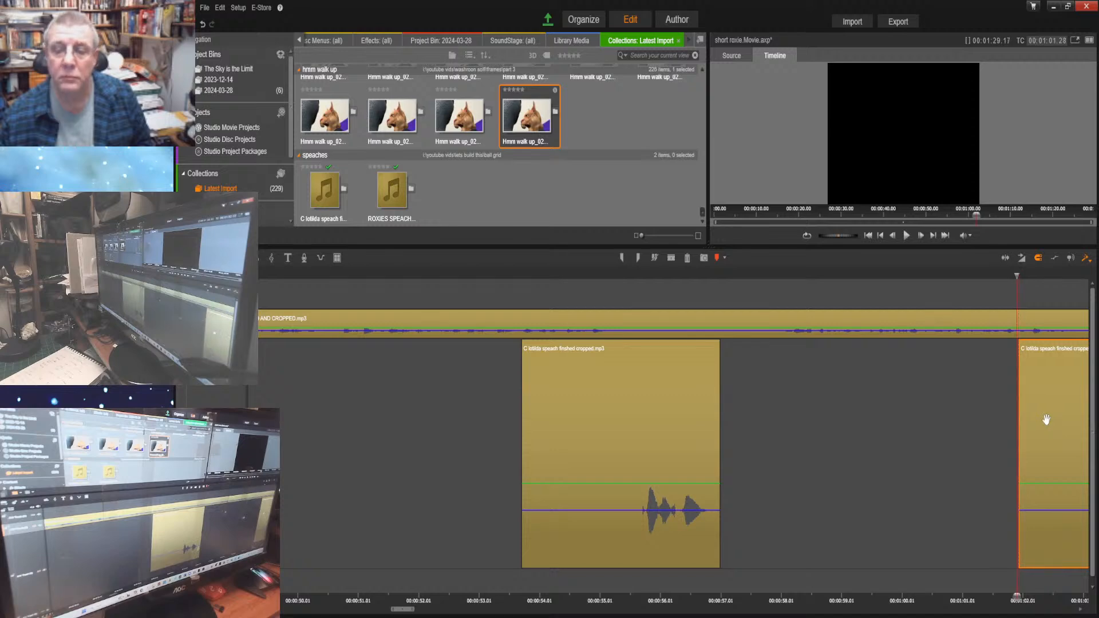
Listen from 00:00:57.10 to 00:01:23.09 and move the last part of Clotilda's speech to start at about 00:01:11.22
drag(1013, 598, 739, 528)
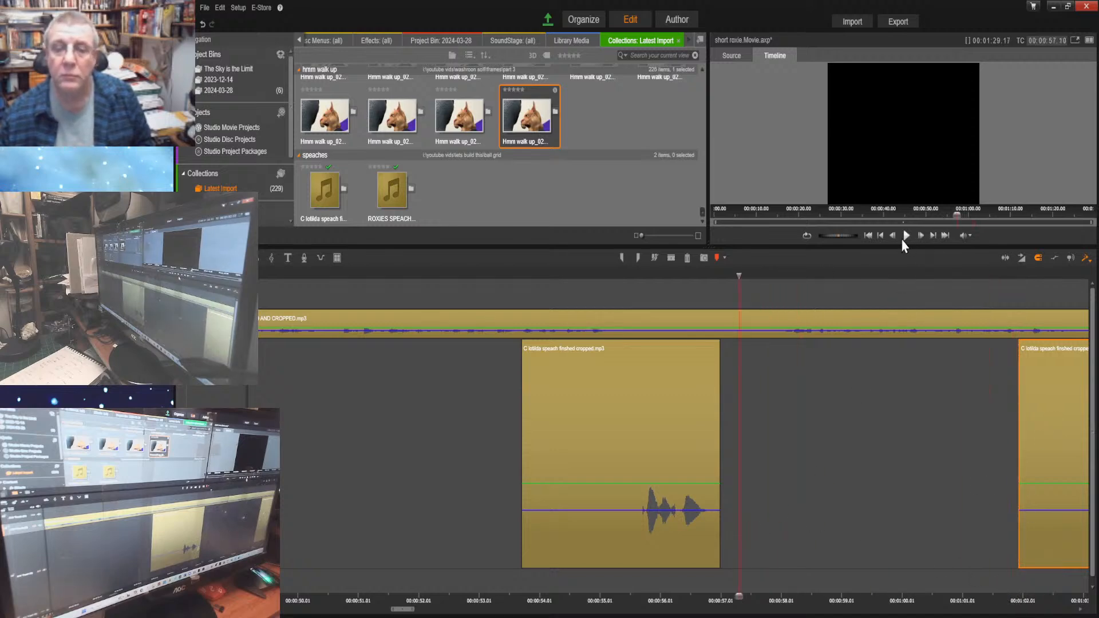
click(905, 235)
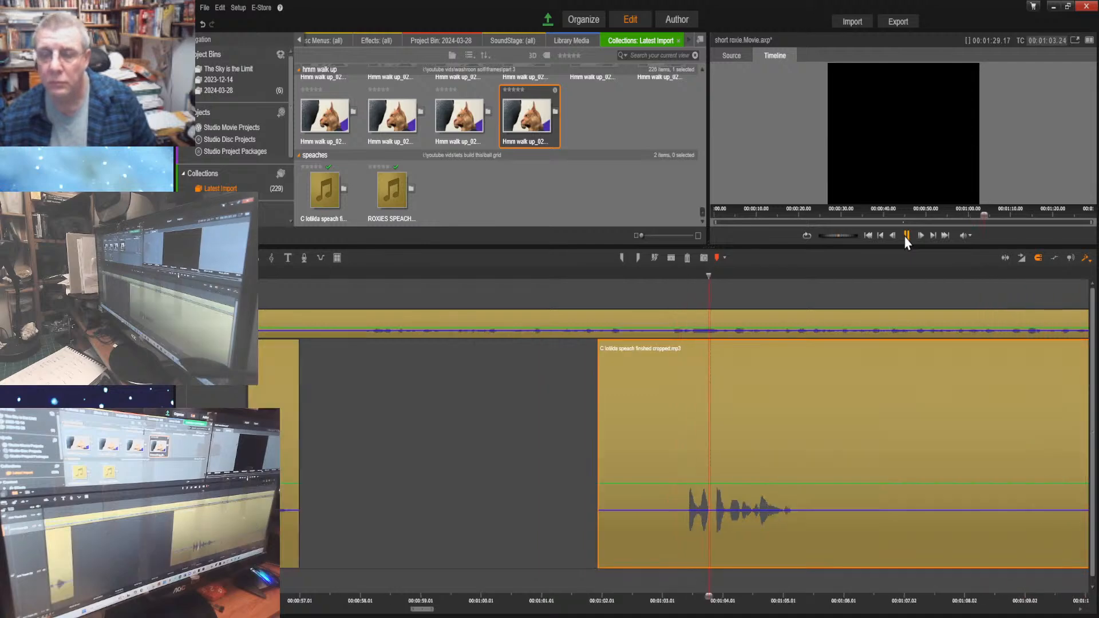
click(906, 237)
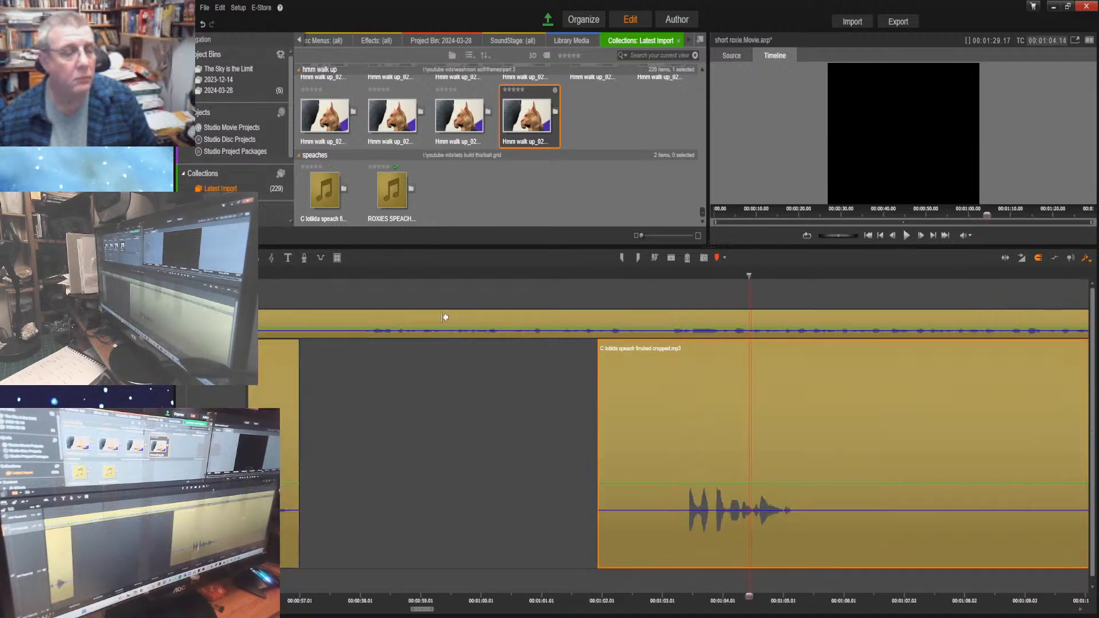
click(907, 237)
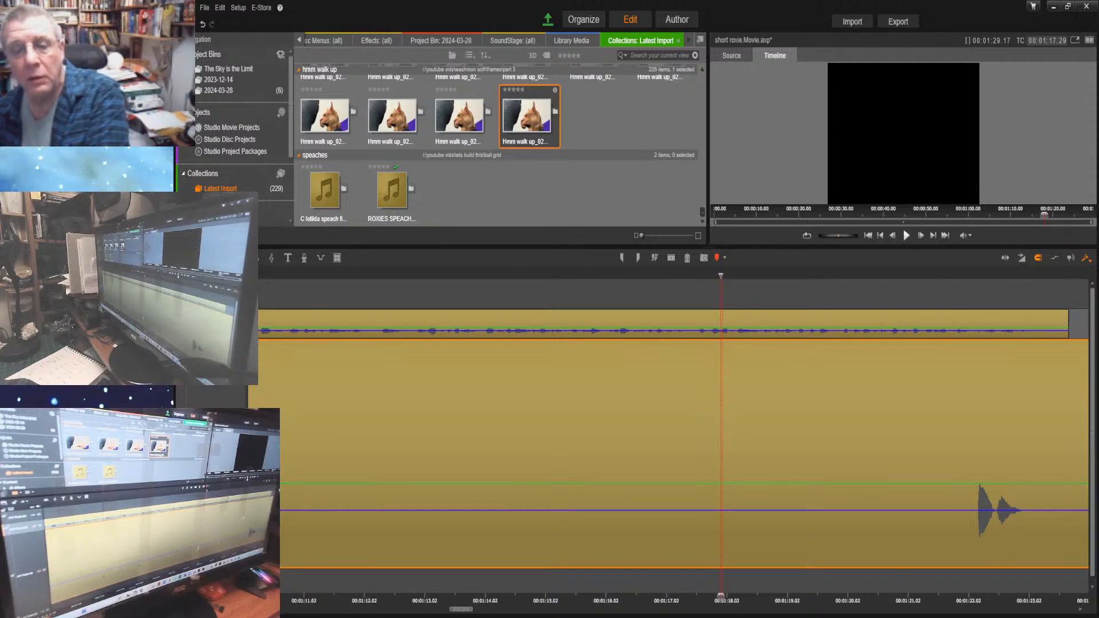
click(906, 236)
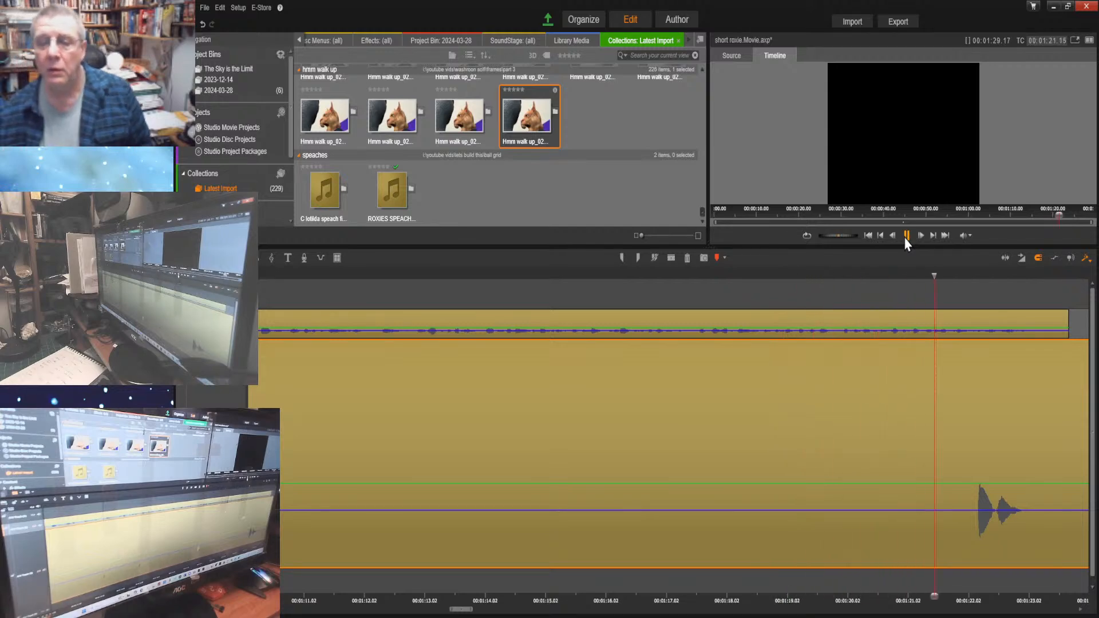
click(906, 236)
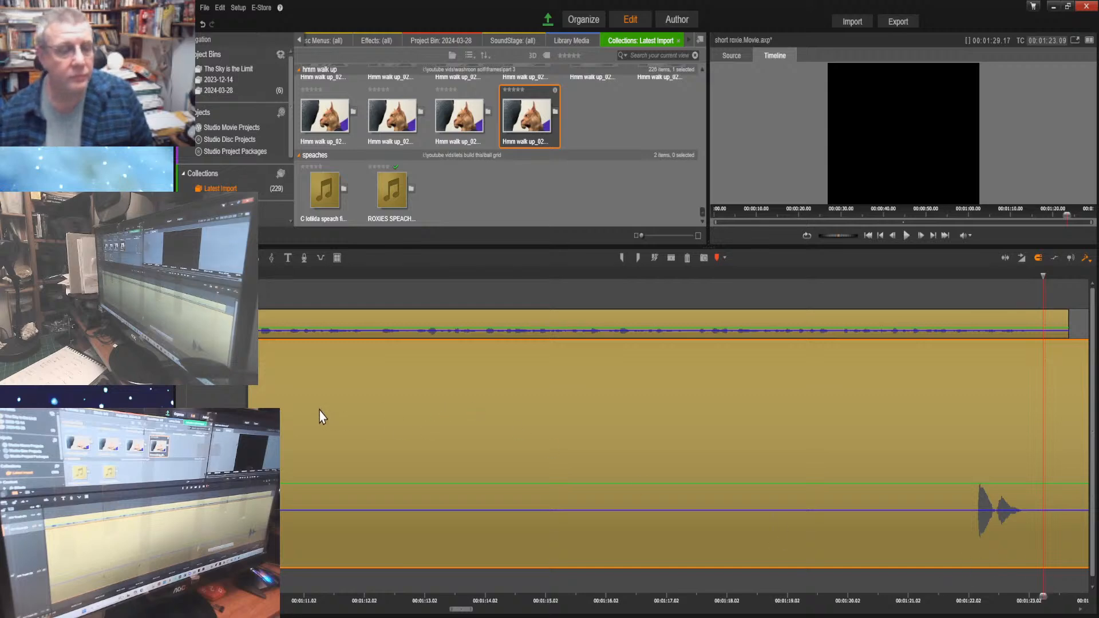
drag(319, 411, 909, 465)
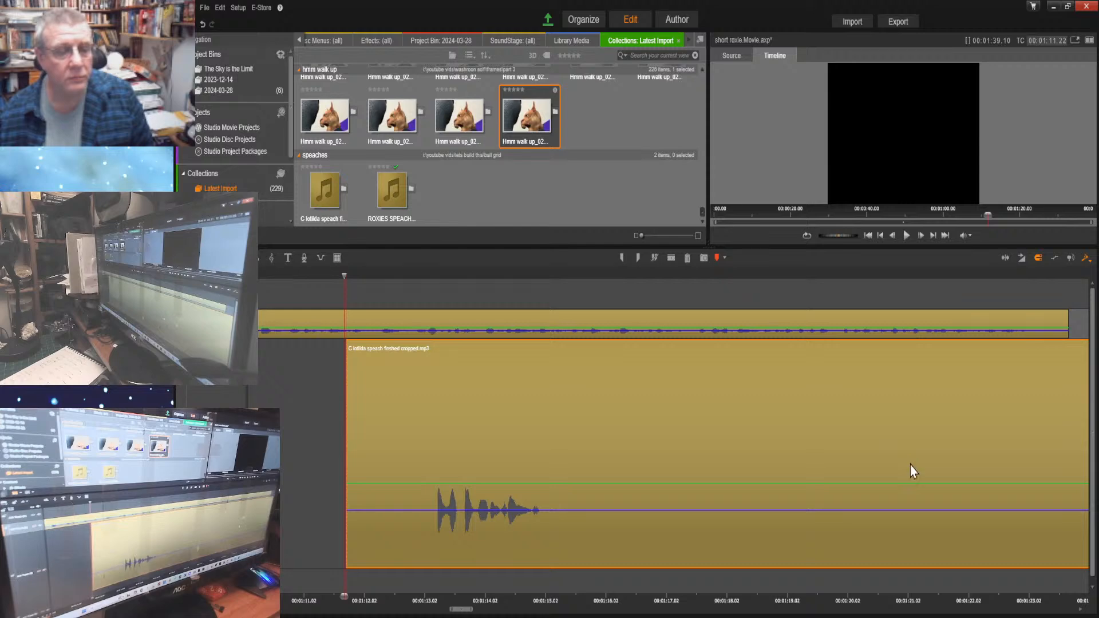
Listen from 00:01:11.22 to 00:01:13.24 and move Clotilda's last part to start at about 00:01:21.25, near the end of Roxie's speech
click(906, 235)
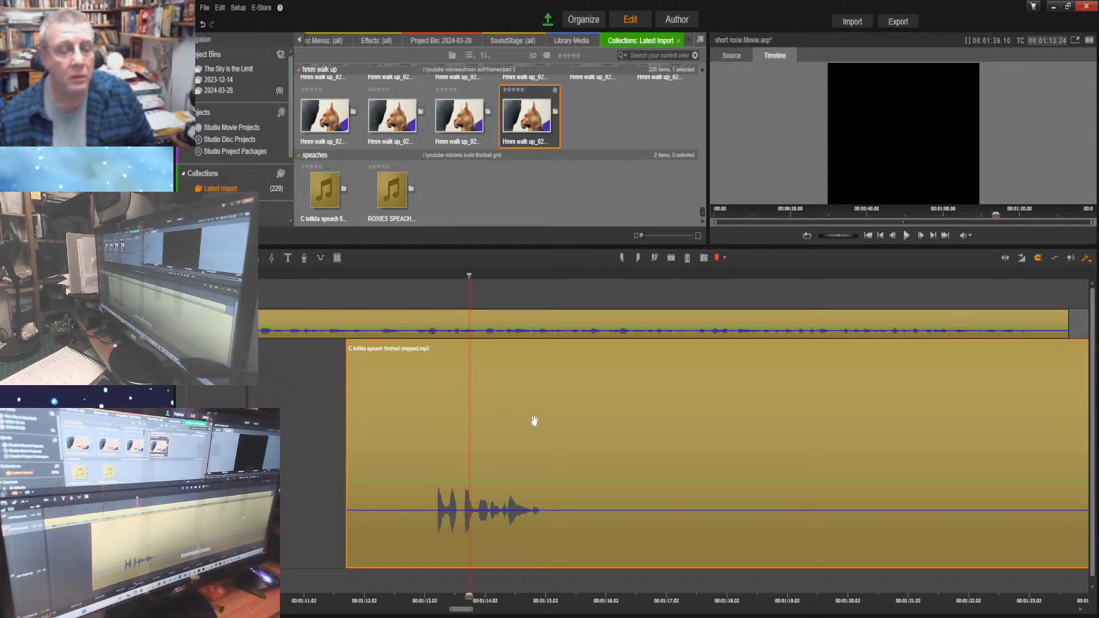
drag(535, 420, 1075, 457)
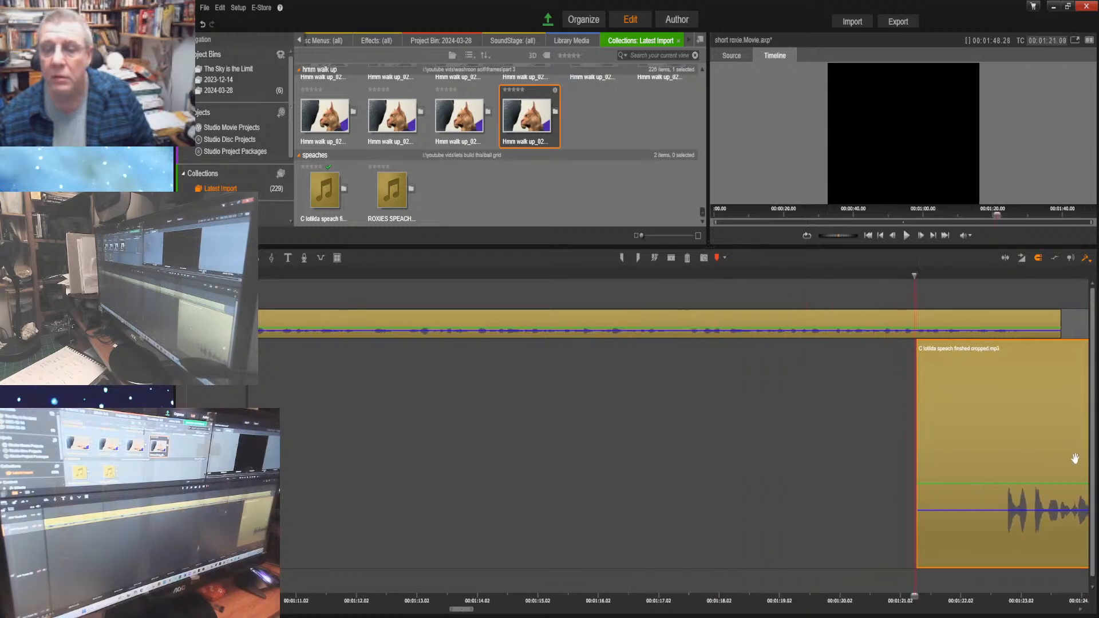
key(ctrl+z)
drag(384, 400, 994, 443)
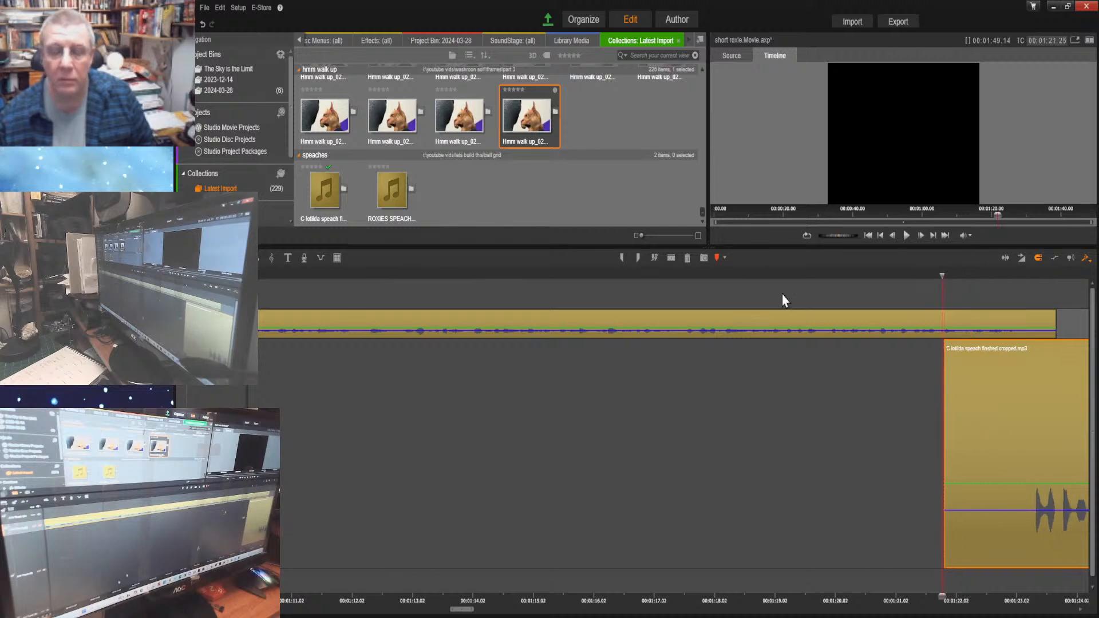
Listen from 00:01:21.25 through Clotilda's last phrase and replay the phrase to find where it ends
click(906, 235)
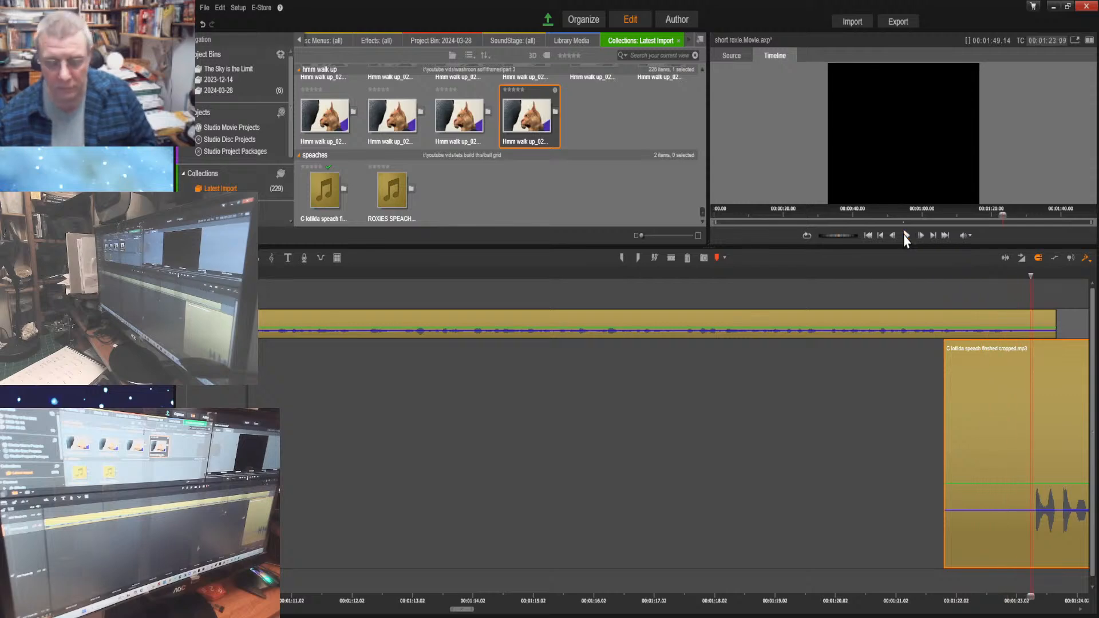
click(906, 235)
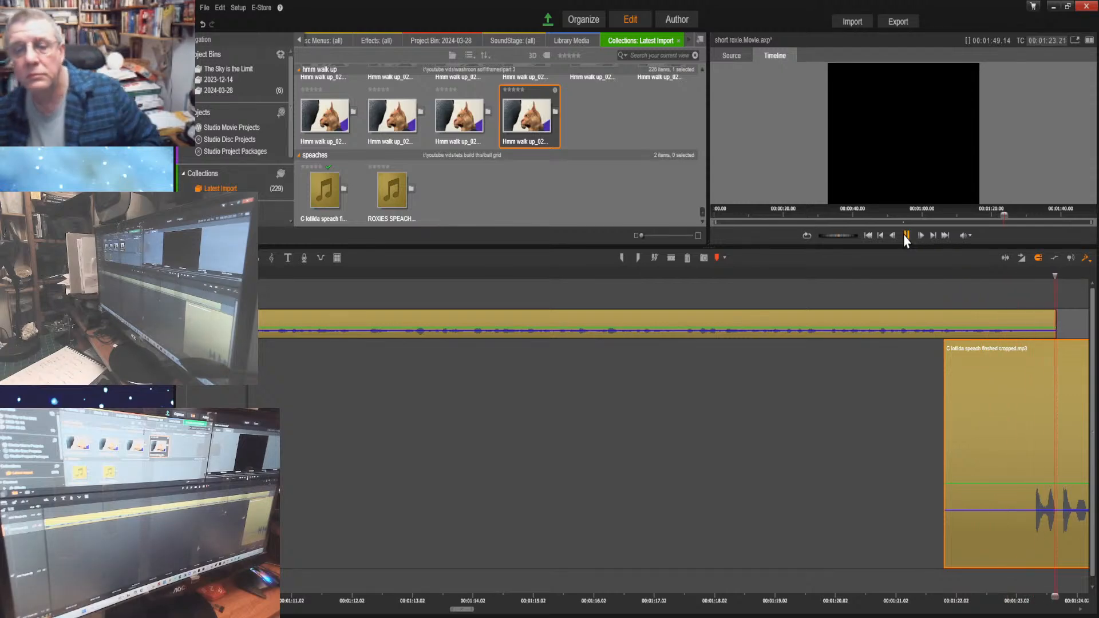
click(906, 236)
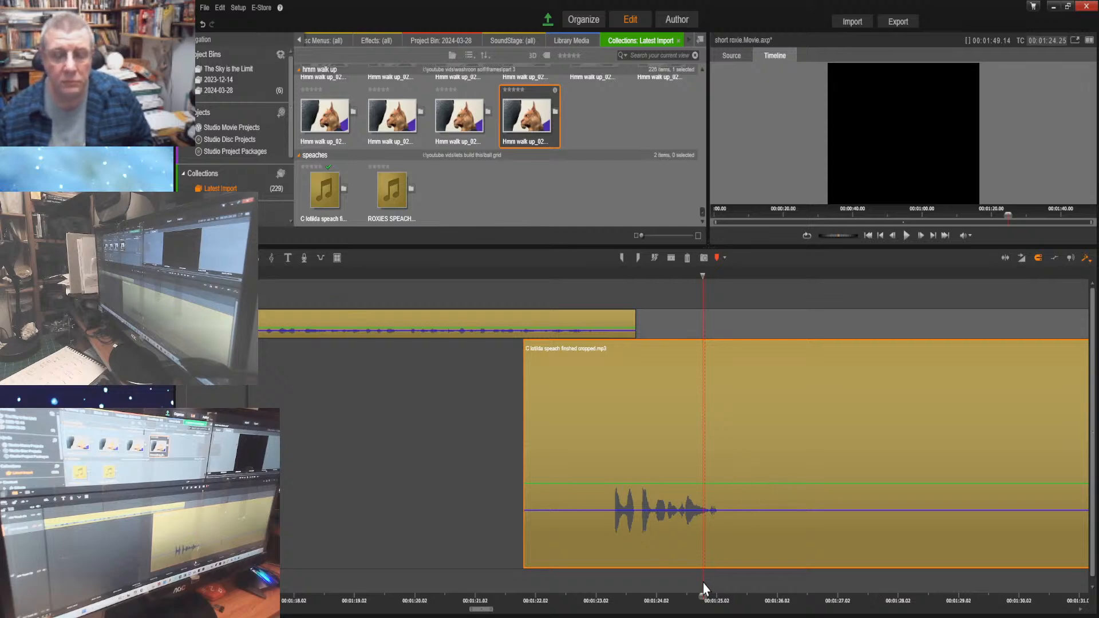
drag(700, 597, 376, 525)
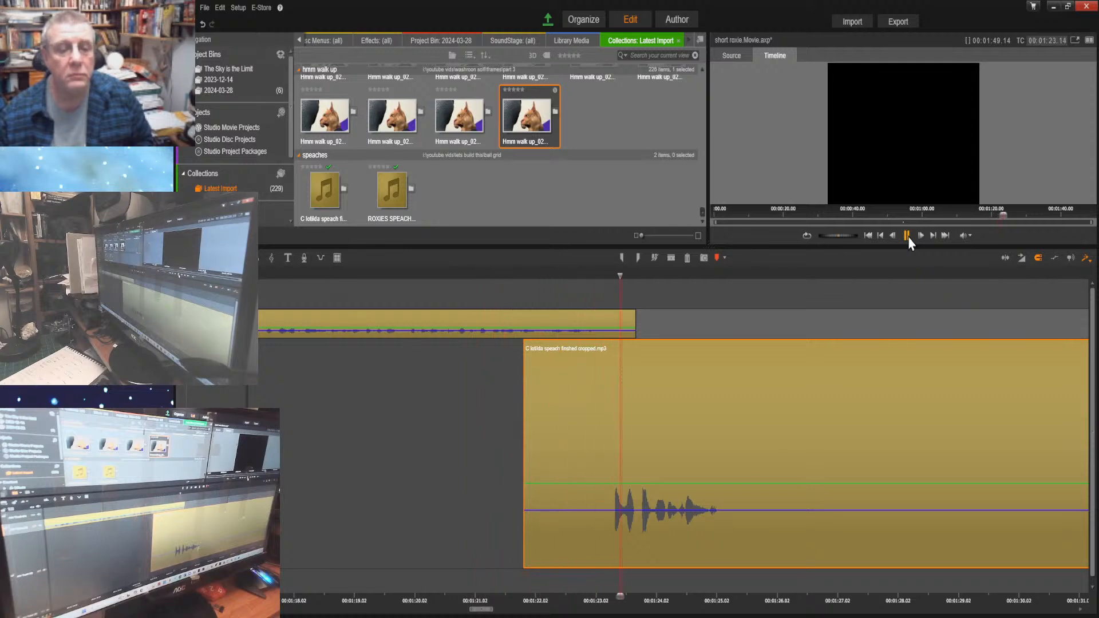
click(908, 239)
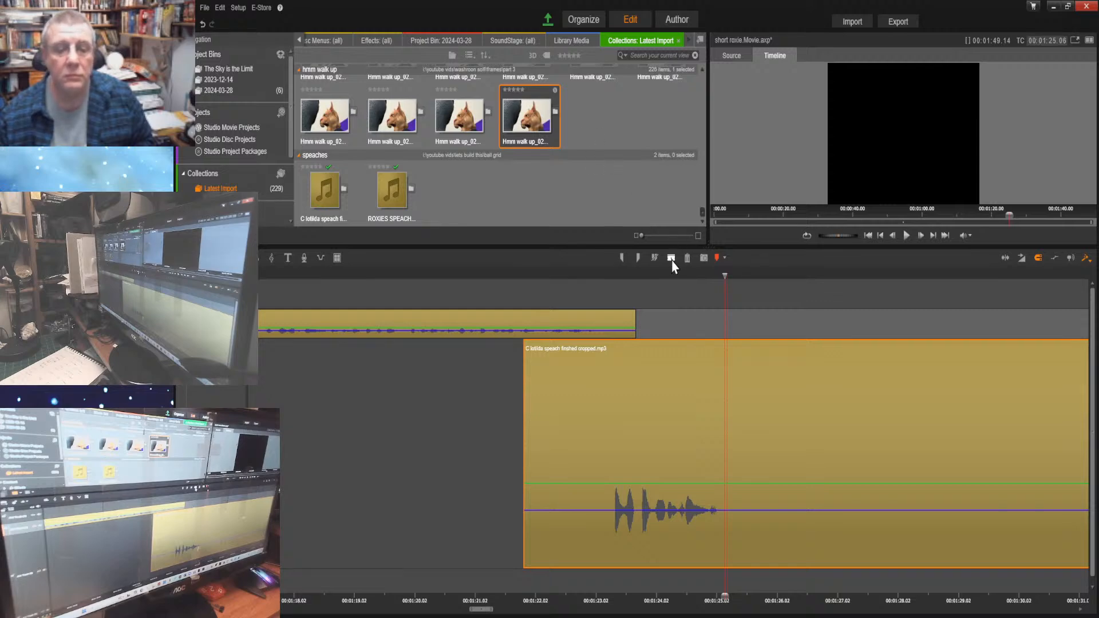
Split Clotilda's last part at 00:01:25.22, just after the final phrase, and delete the surplus audio behind the split
click(893, 236)
click(894, 235)
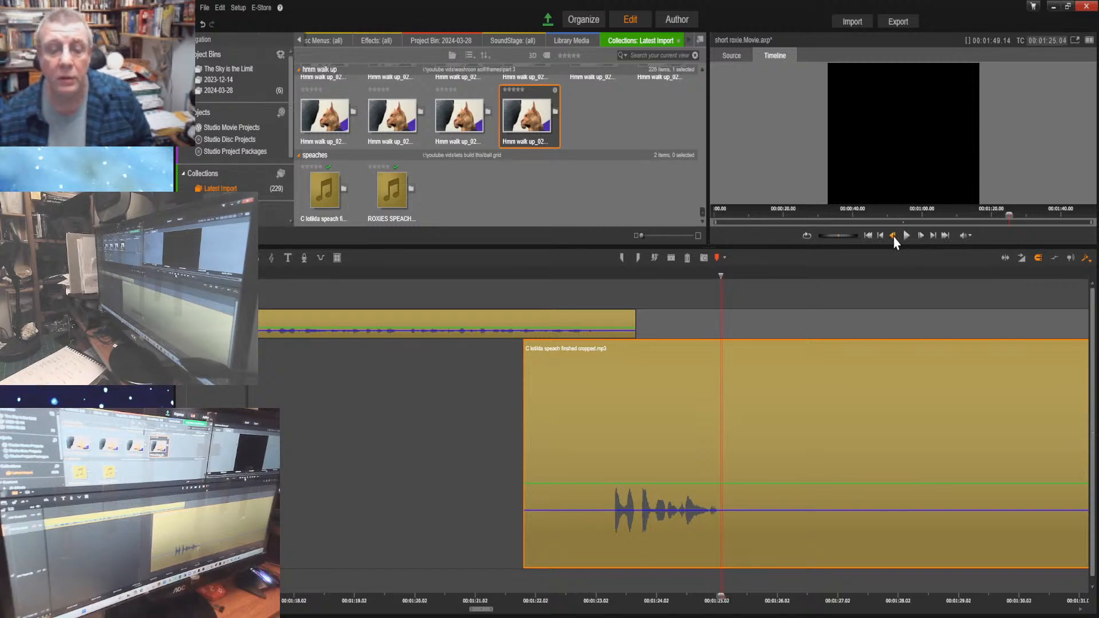
click(894, 236)
click(921, 236)
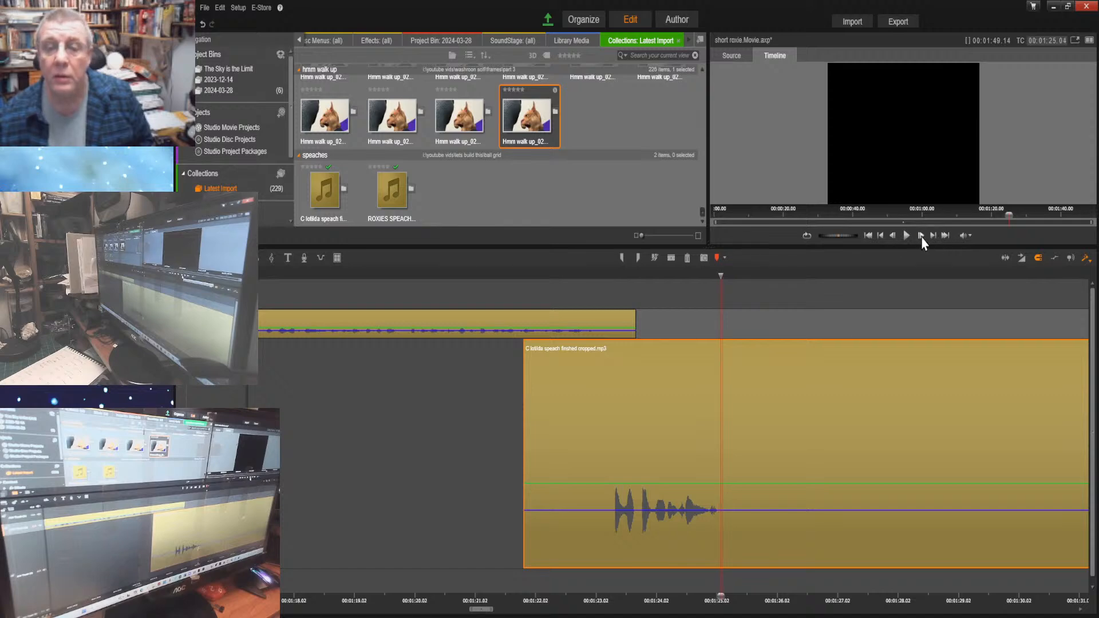
click(921, 237)
click(920, 237)
click(920, 237)
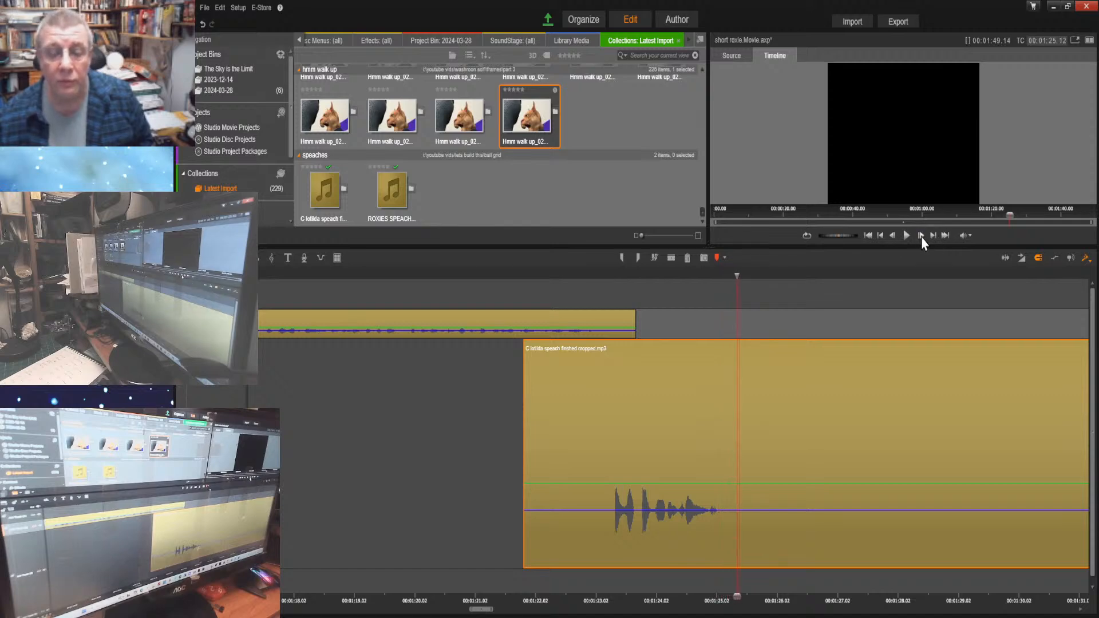
click(921, 237)
click(921, 237)
click(921, 237)
click(921, 237)
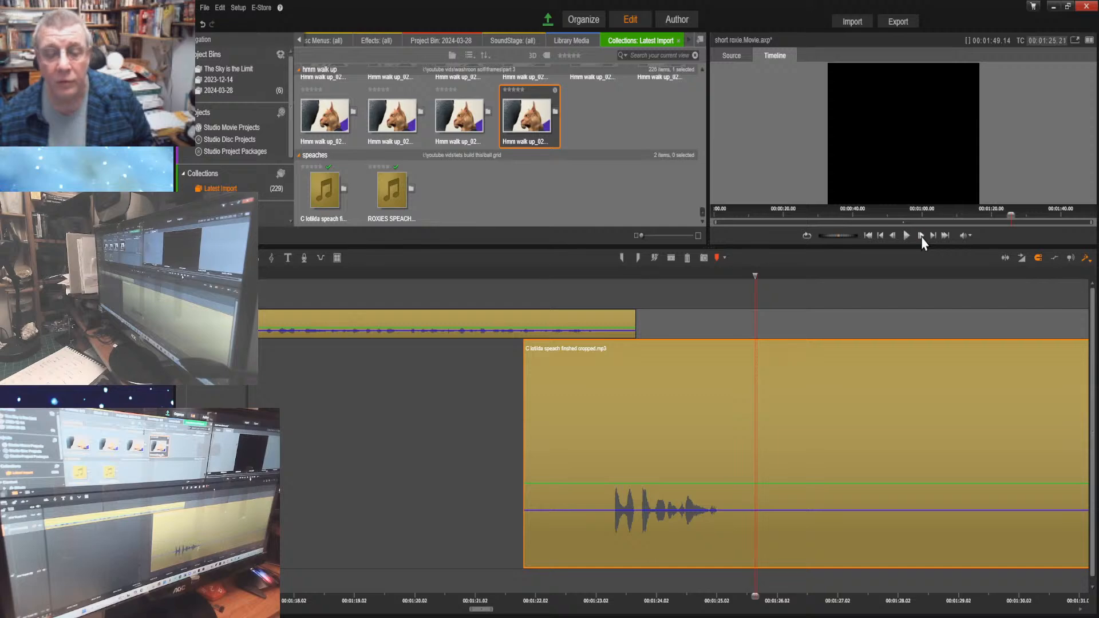
click(921, 237)
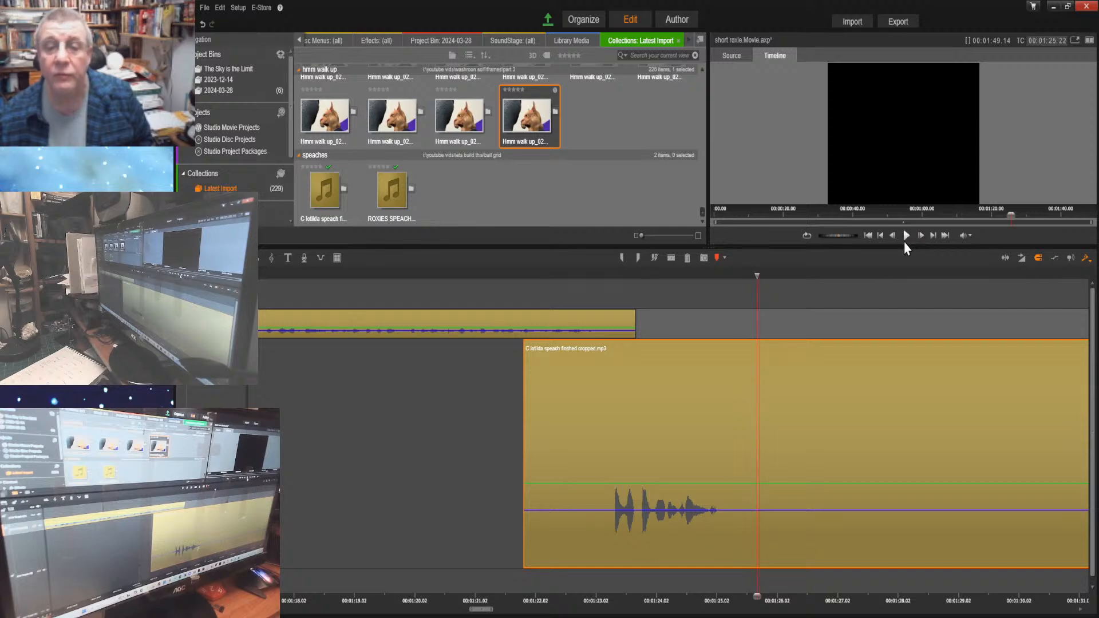
click(672, 259)
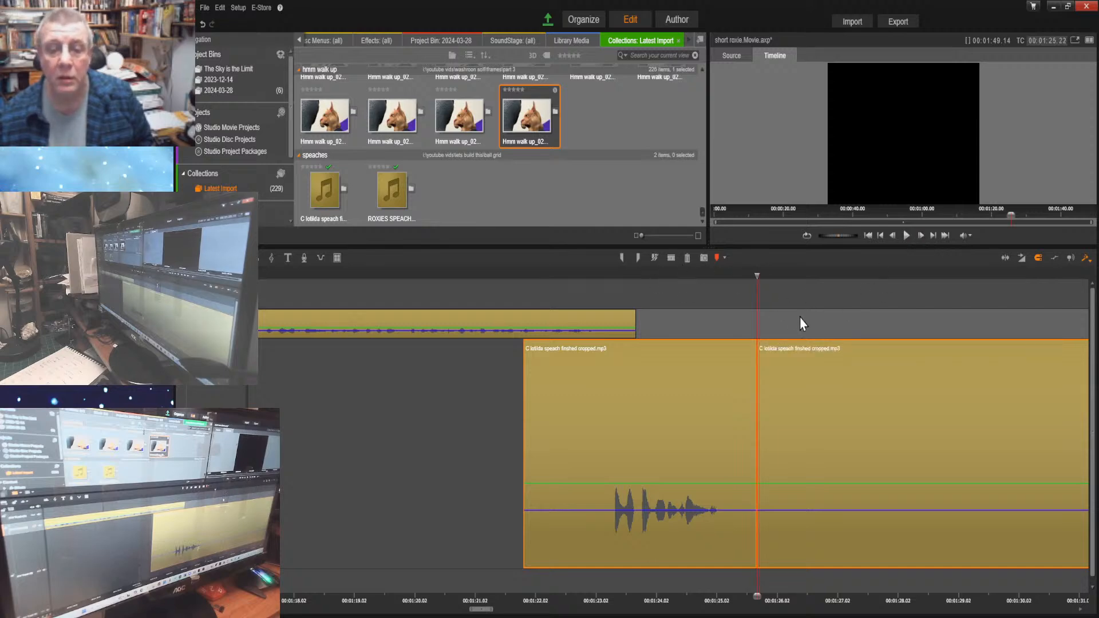
click(787, 409)
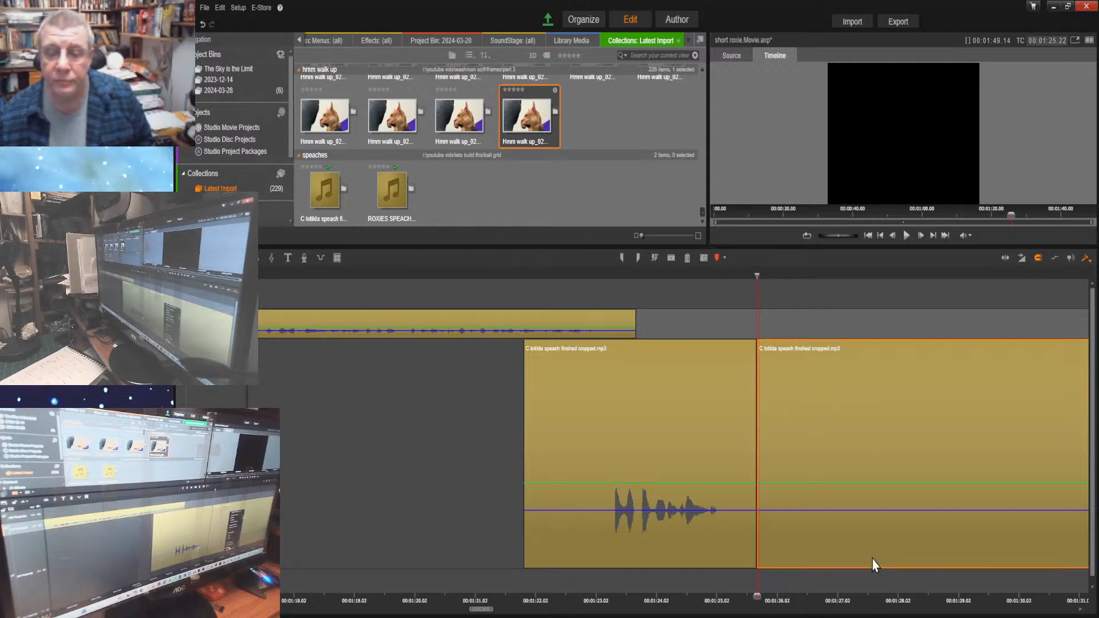
key(Delete)
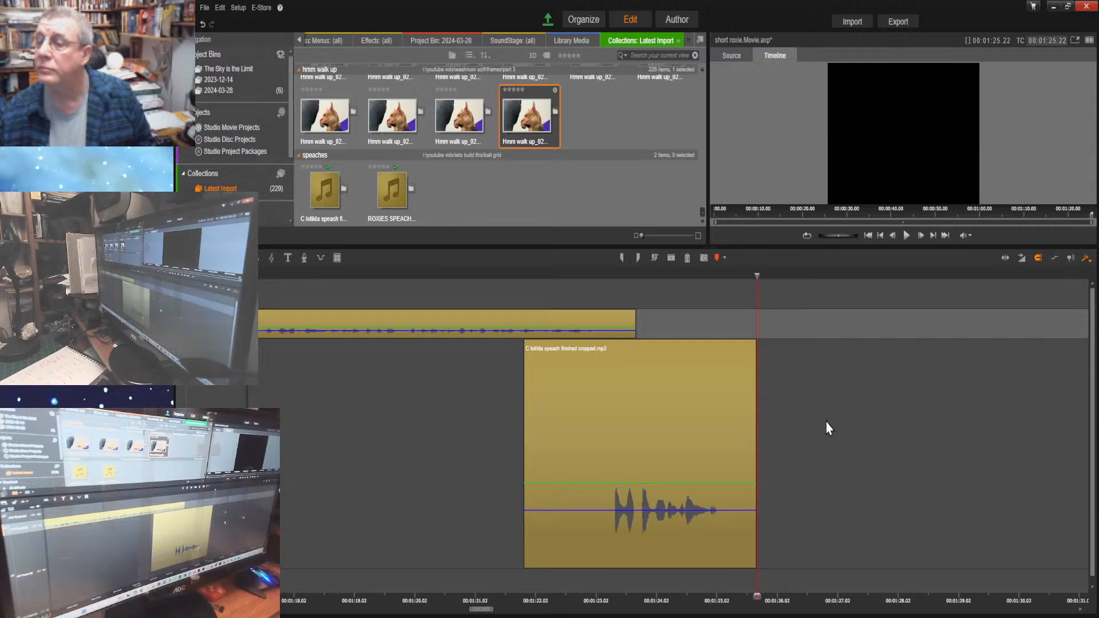
Play the combined speeches from the start of the timeline to check their timing
click(868, 236)
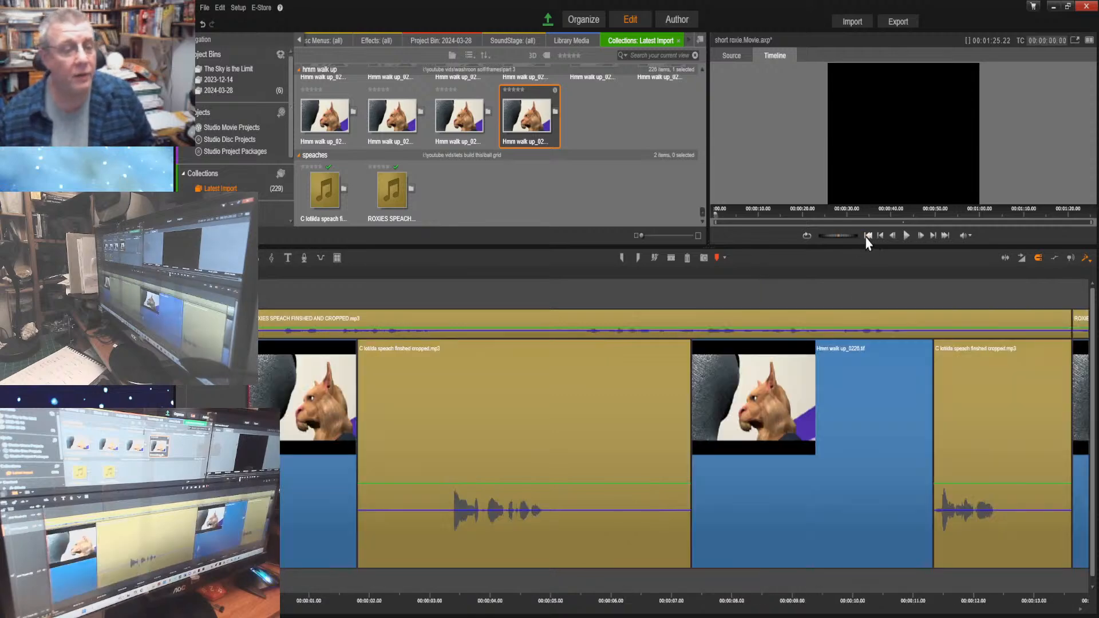
click(905, 236)
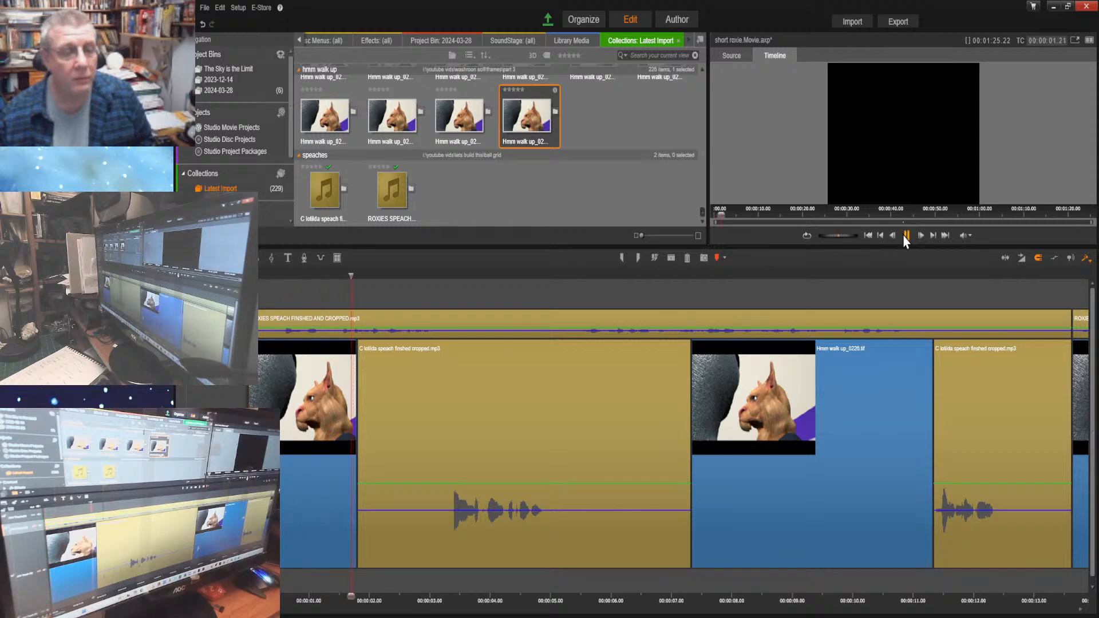
click(904, 236)
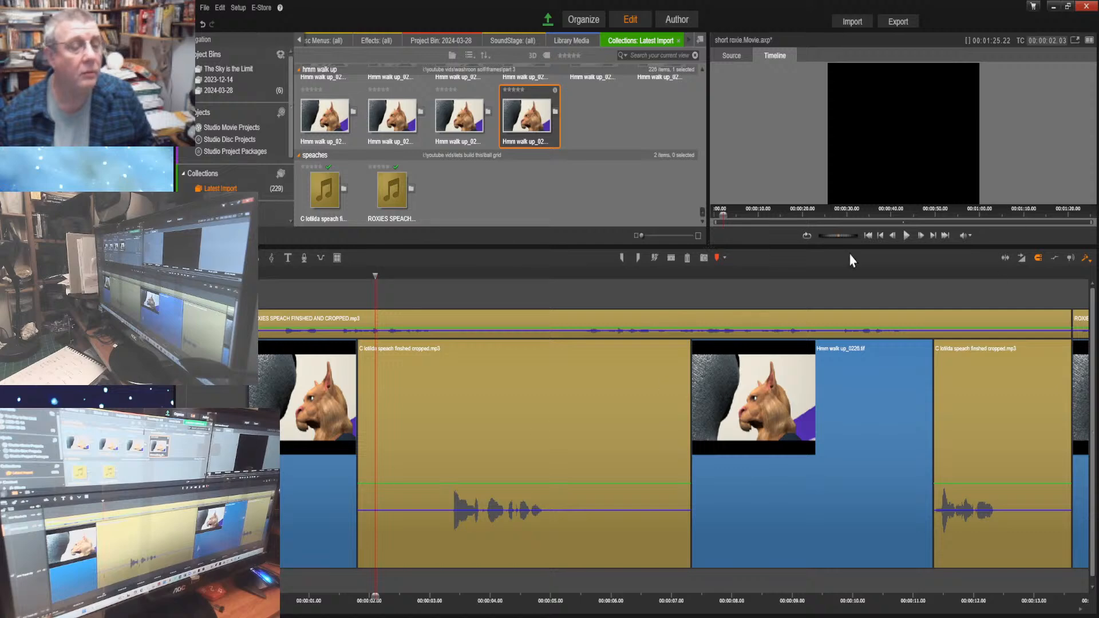
click(868, 236)
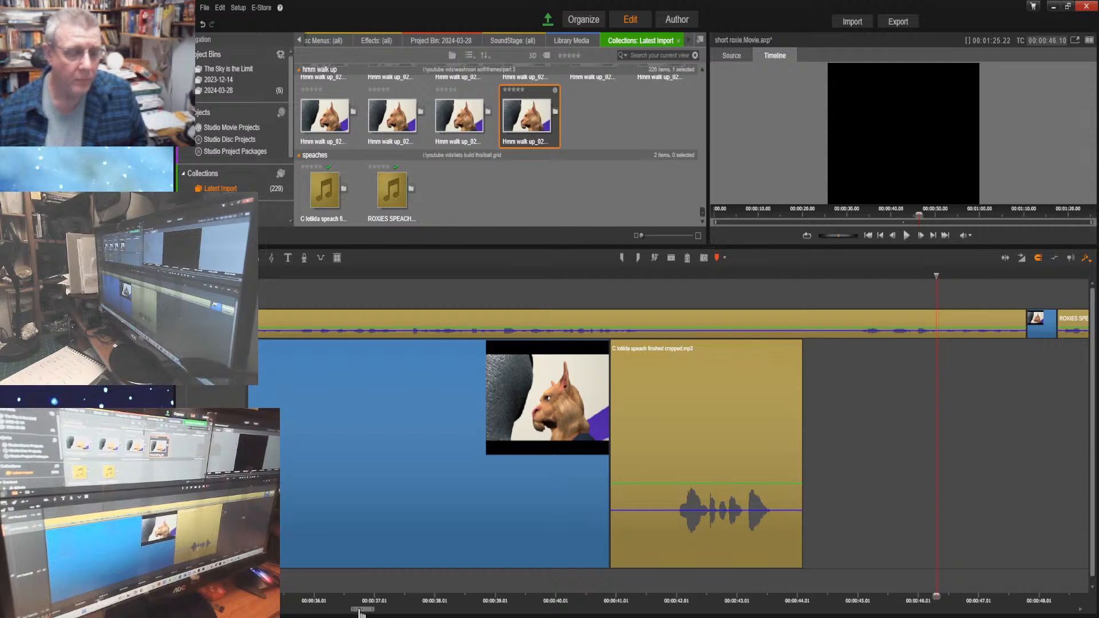
Insert the Hmm walk up image after Clotilda's part at 00:00:44.04 and extend it to her next part at about 00:00:53.21
drag(359, 611, 377, 612)
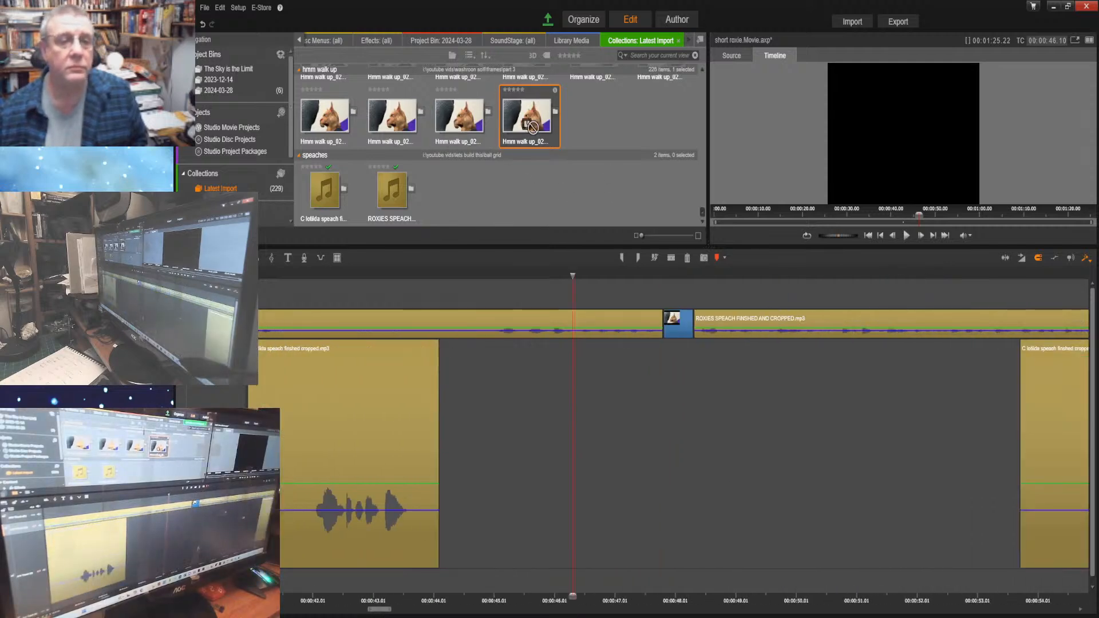
drag(532, 127, 447, 450)
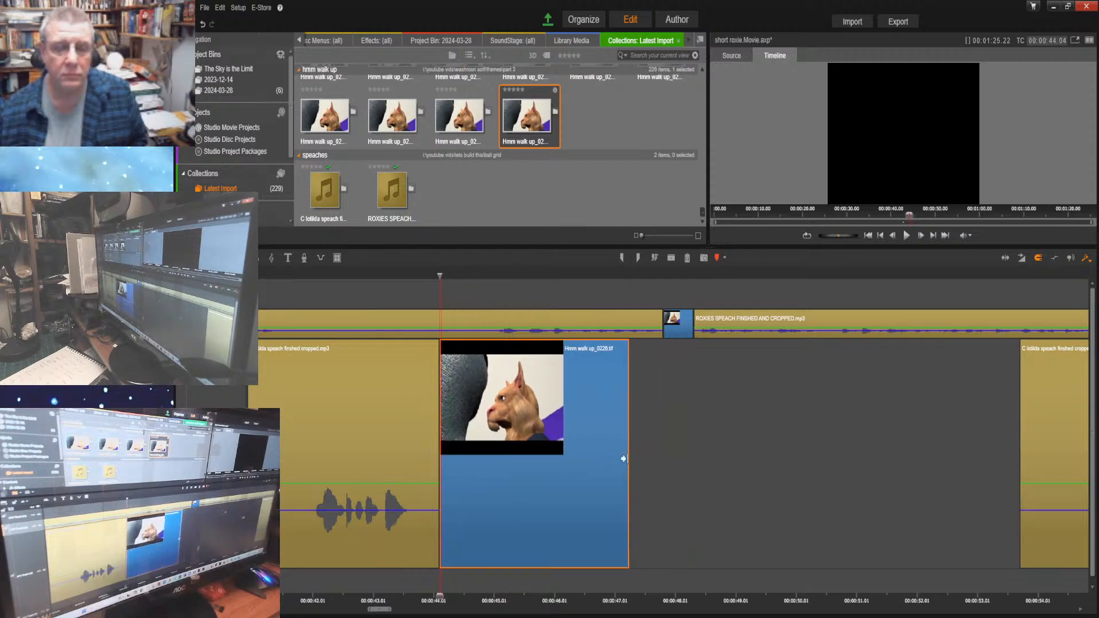
drag(623, 458, 1009, 482)
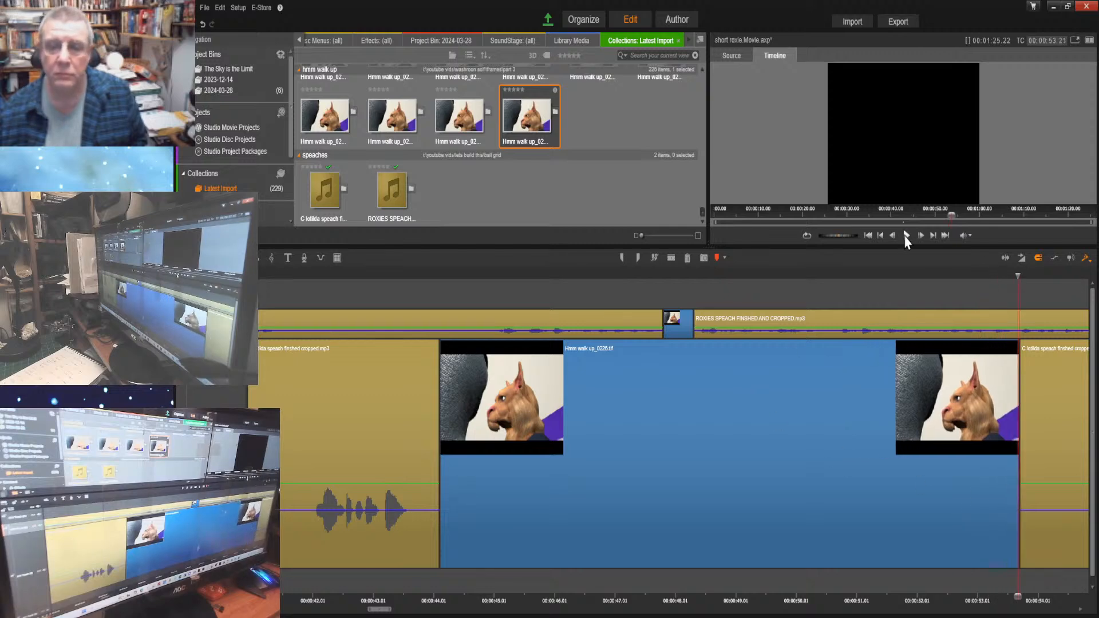
Listen from 00:00:53.21 to 00:01:25.01 and fill Clotilda's gap from 00:00:57.01 to 00:01:21.25 with the Hmm walk up image
click(906, 236)
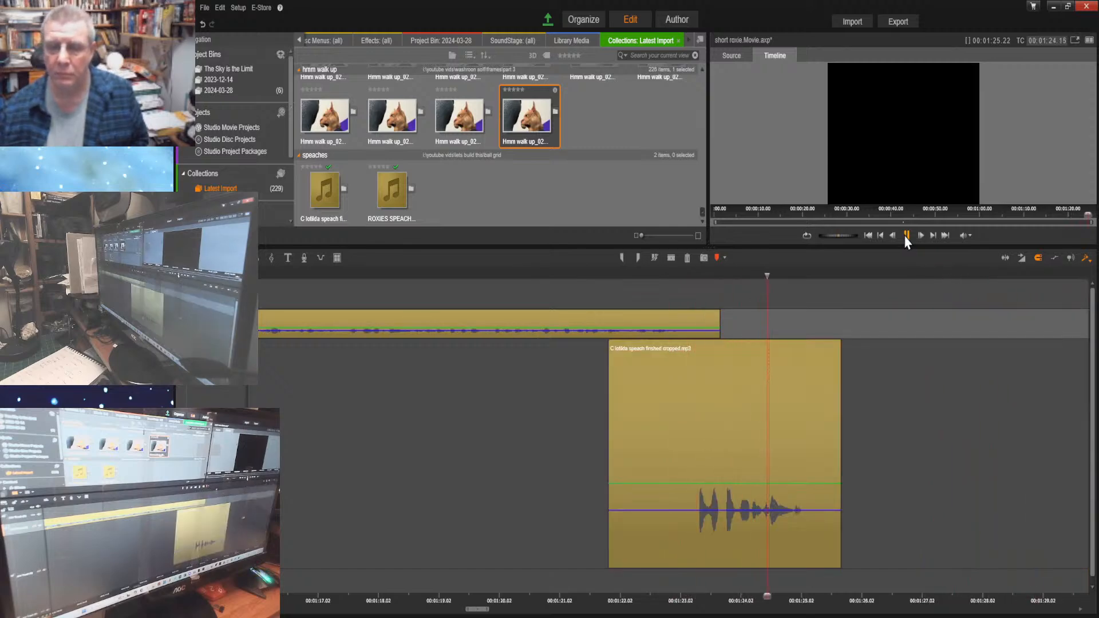
click(906, 237)
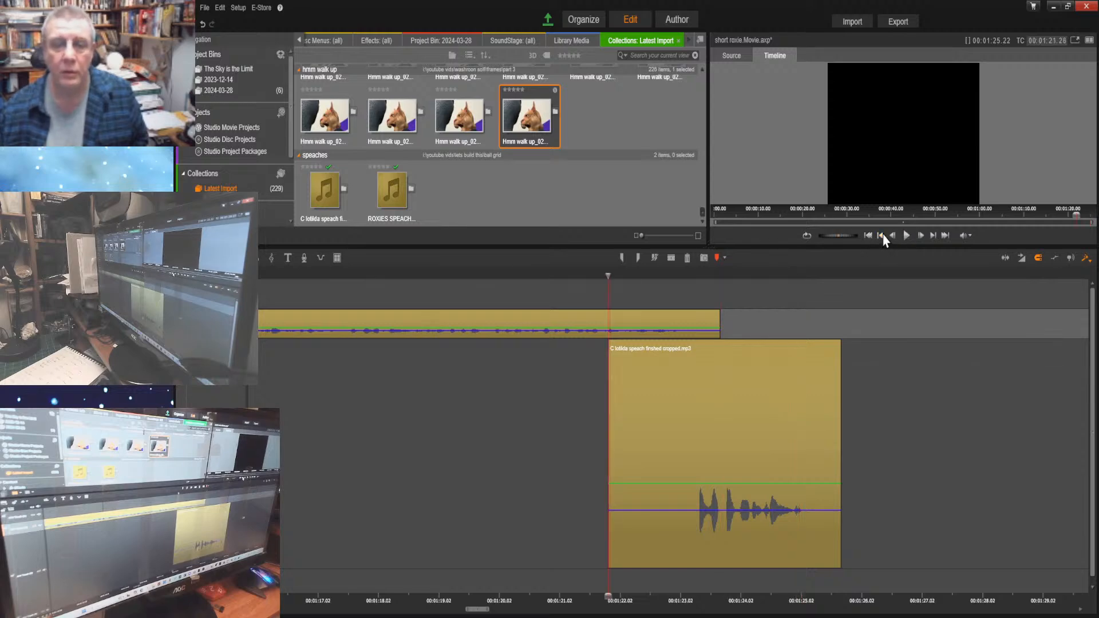
click(880, 235)
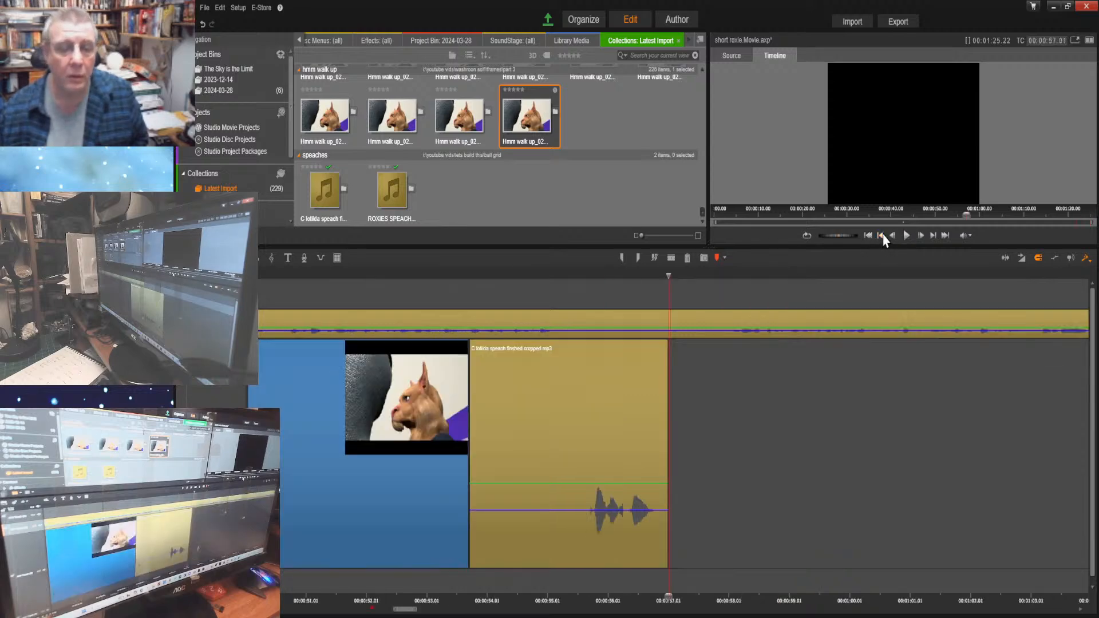
drag(1056, 596, 819, 590)
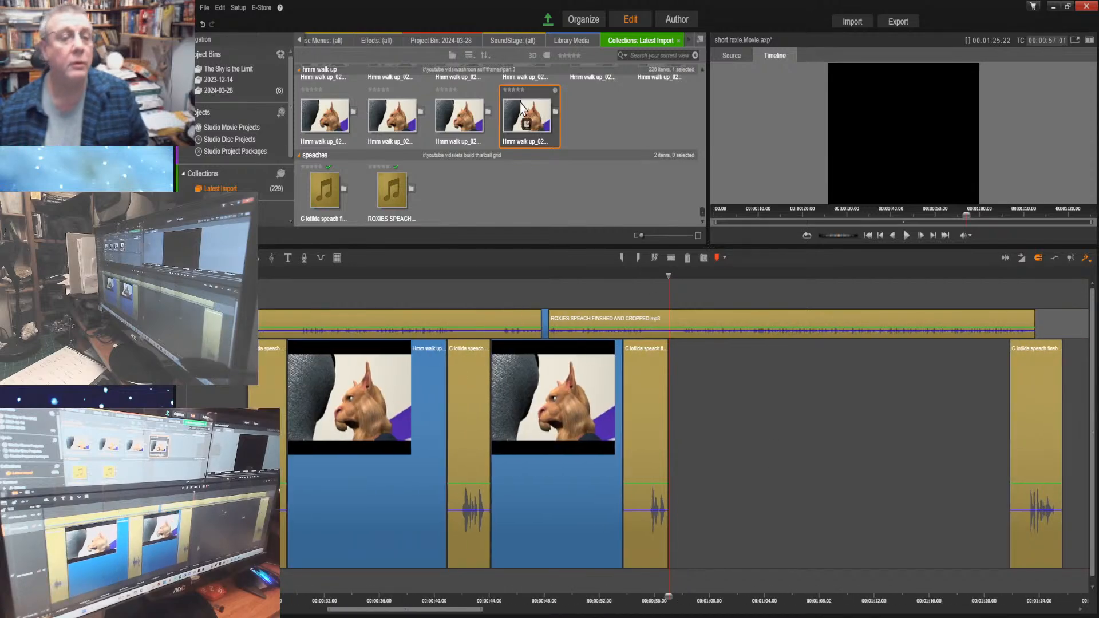
drag(527, 115, 1007, 472)
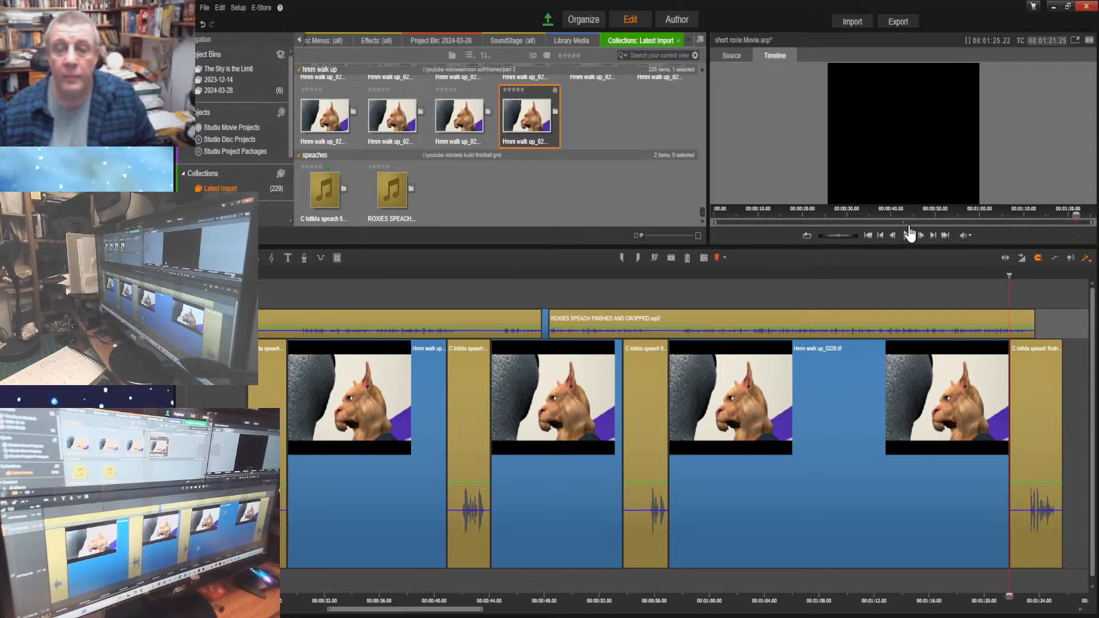
Play the opening of the finished timeline up to about 00:00:04.04 and return to the start
click(868, 236)
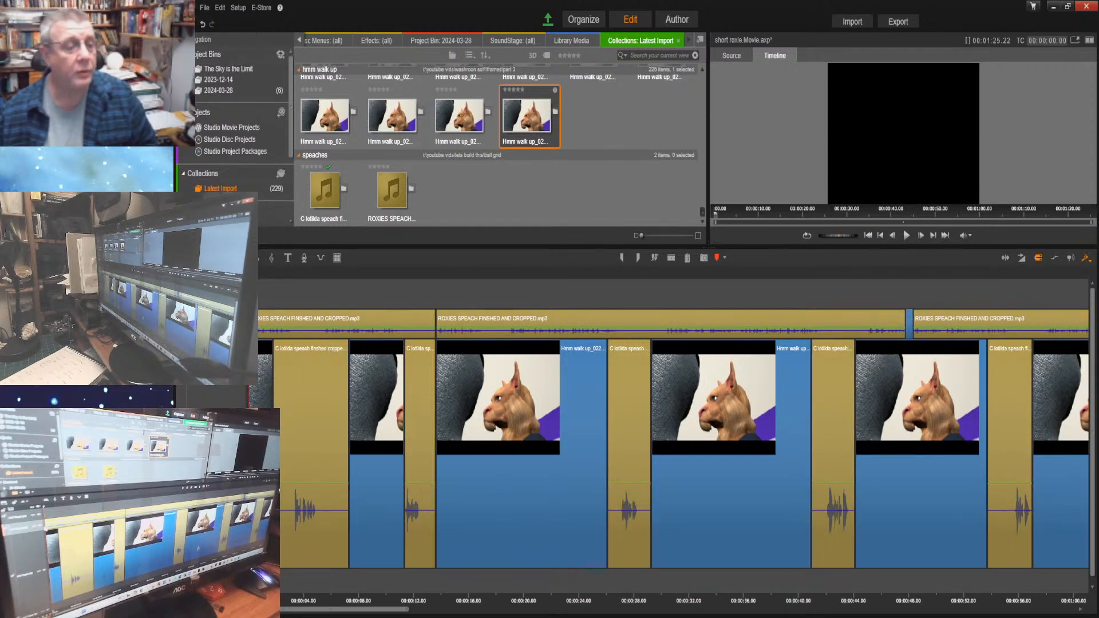
click(906, 236)
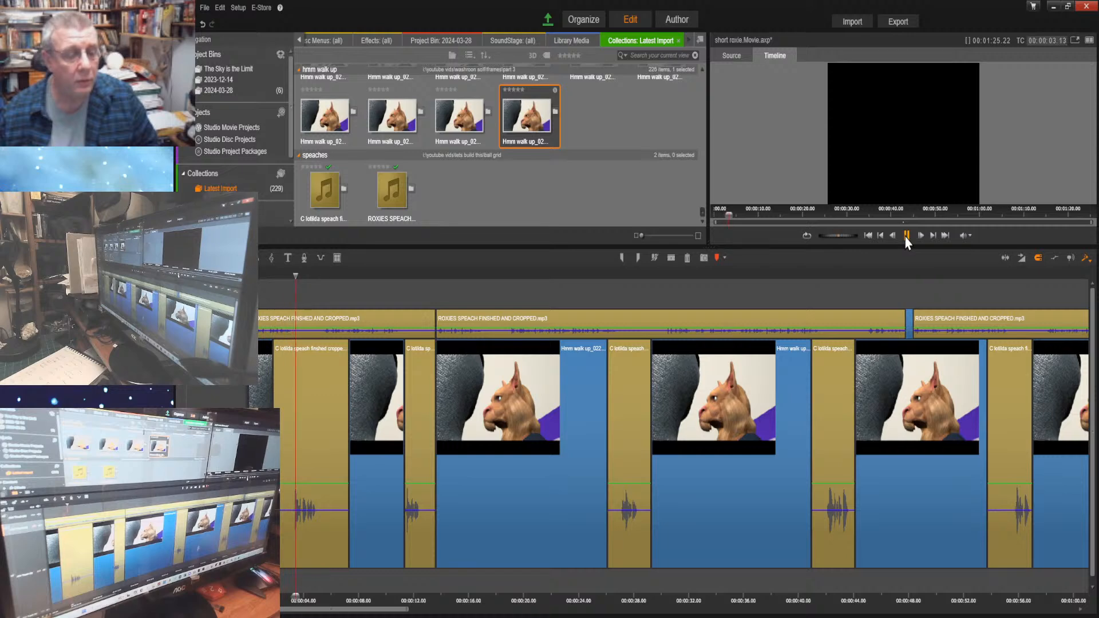
click(906, 236)
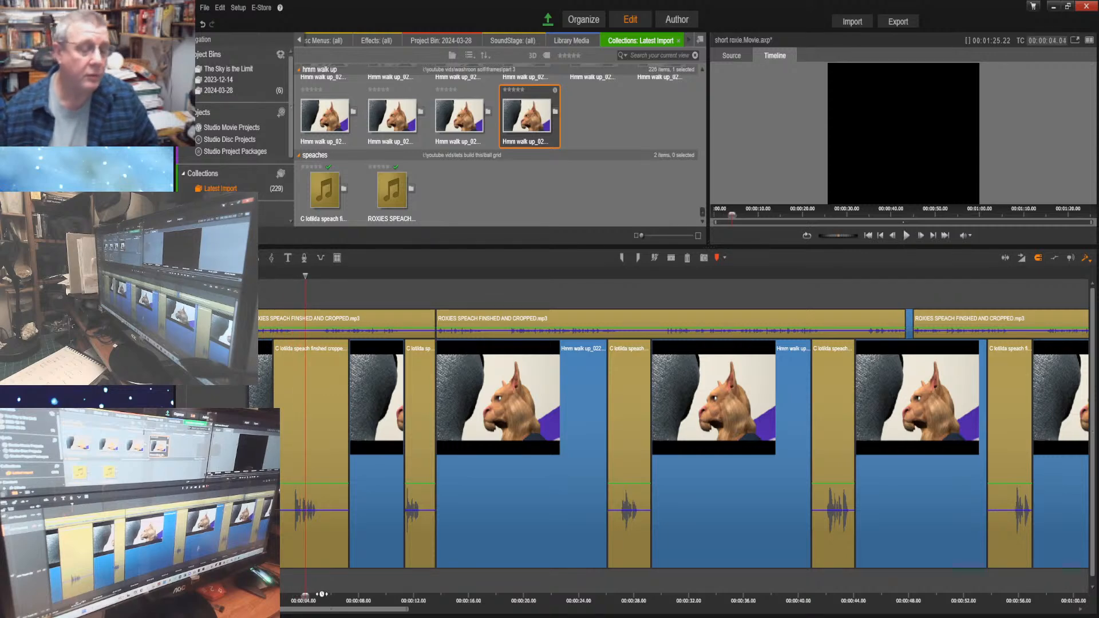
click(865, 236)
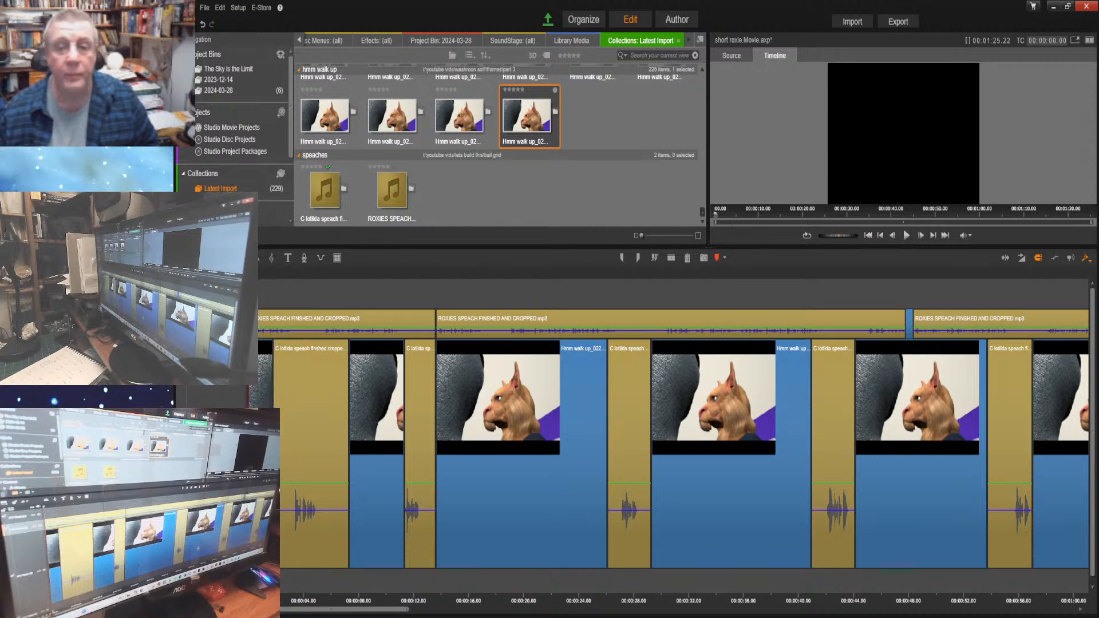
Review the end of the timeline at 00:01:25.22 and Clotilda's last phrase from about 00:01:23.06, and return to the start
click(893, 20)
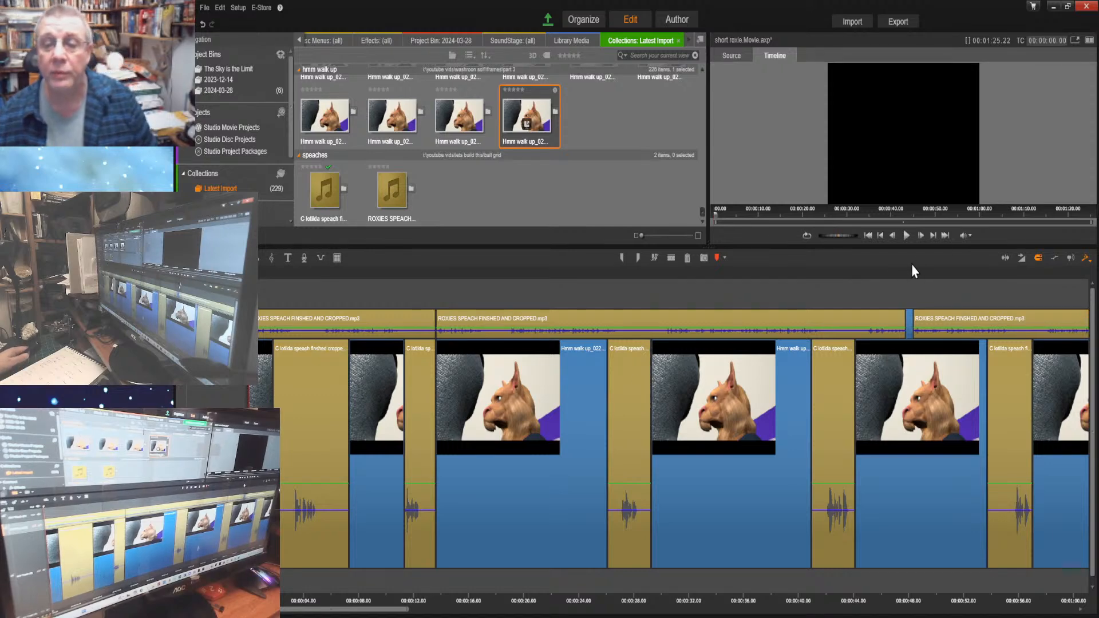
click(944, 235)
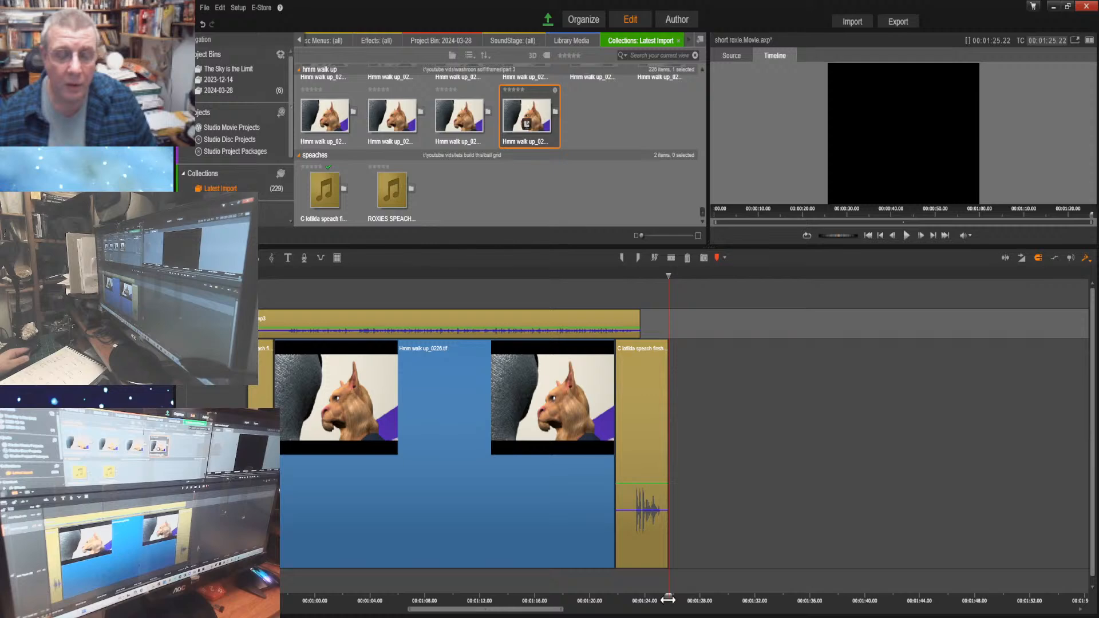
drag(667, 600, 633, 599)
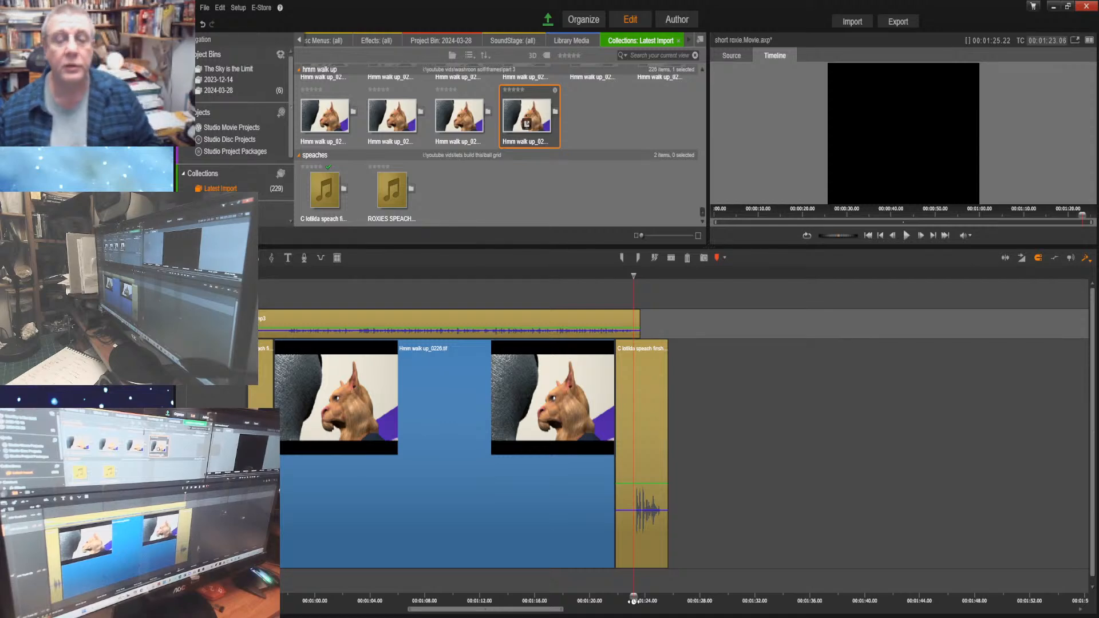
click(945, 235)
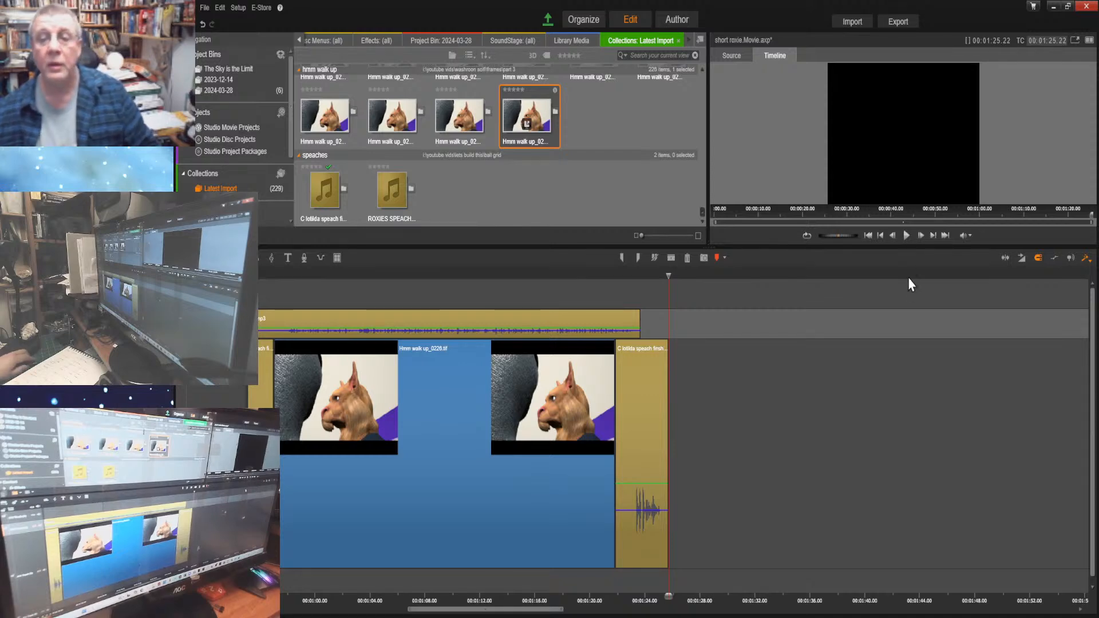
click(868, 236)
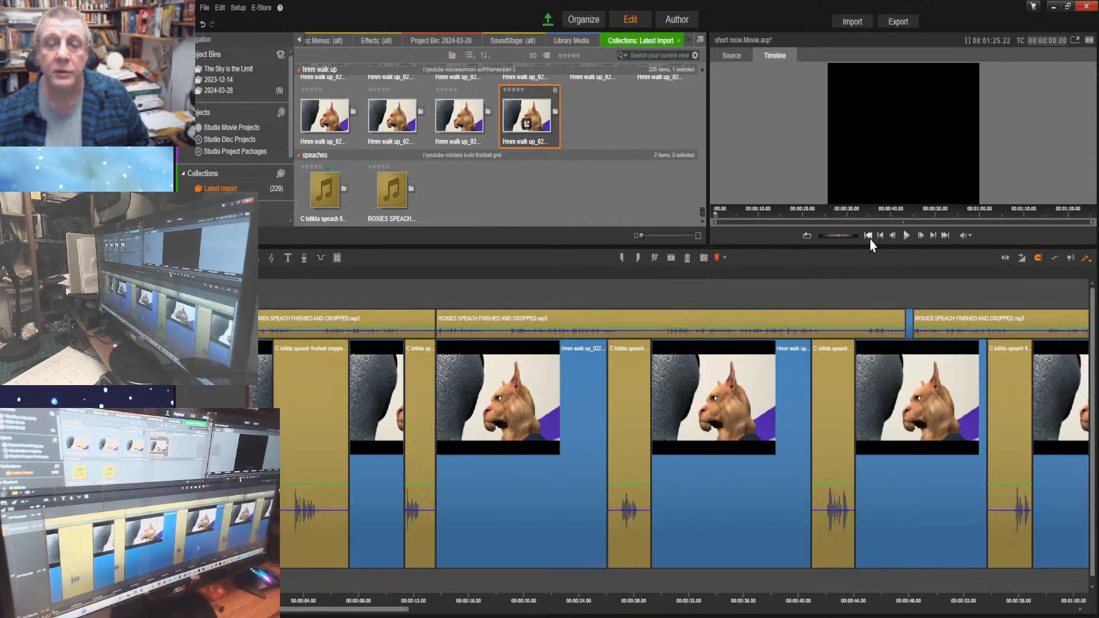
click(897, 21)
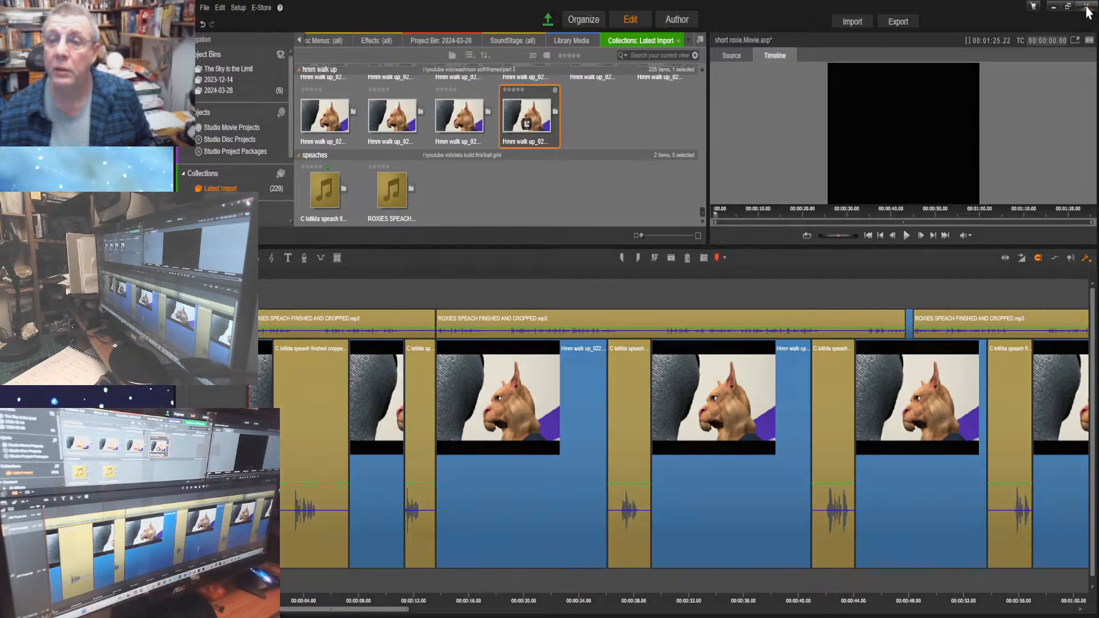
Close the short roxie movie project along with the video editor, and open the part 3 scene in Poser
click(1087, 12)
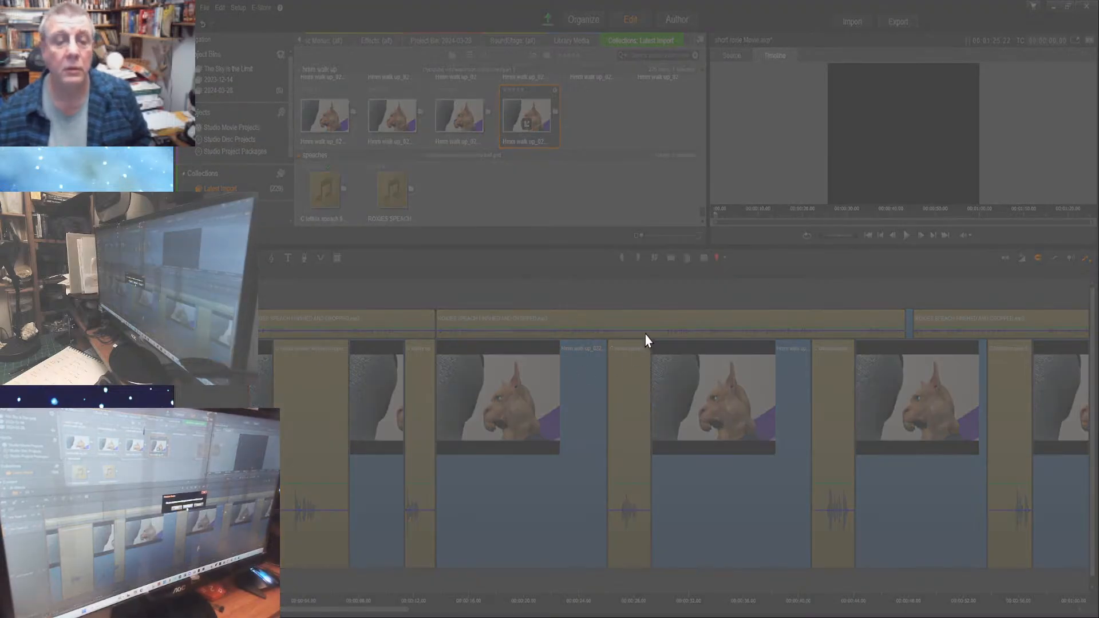
click(615, 334)
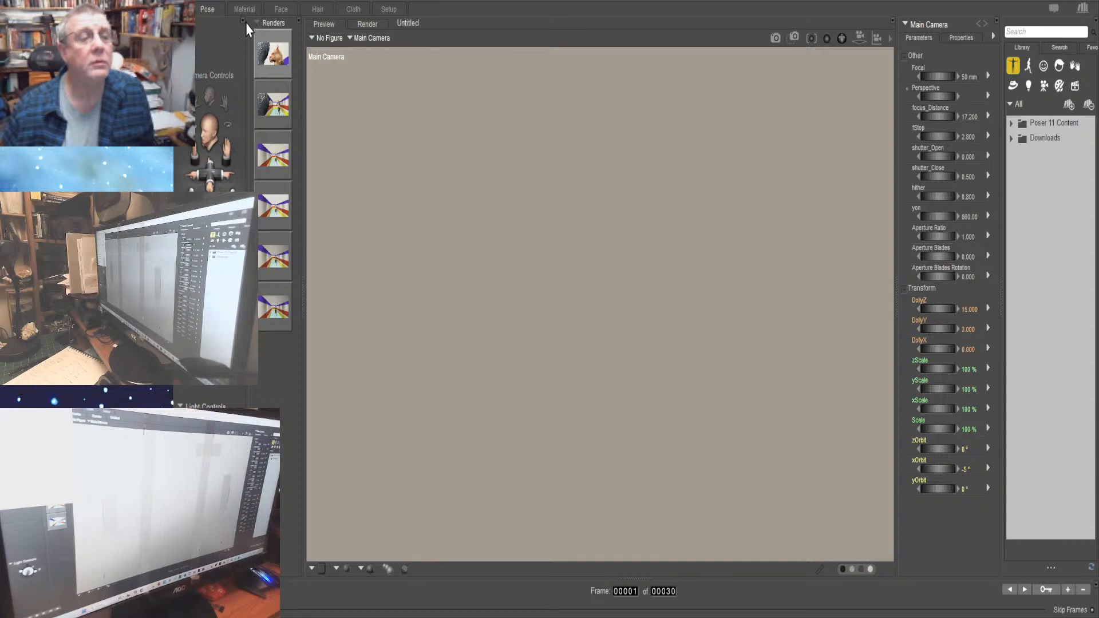
click(420, 53)
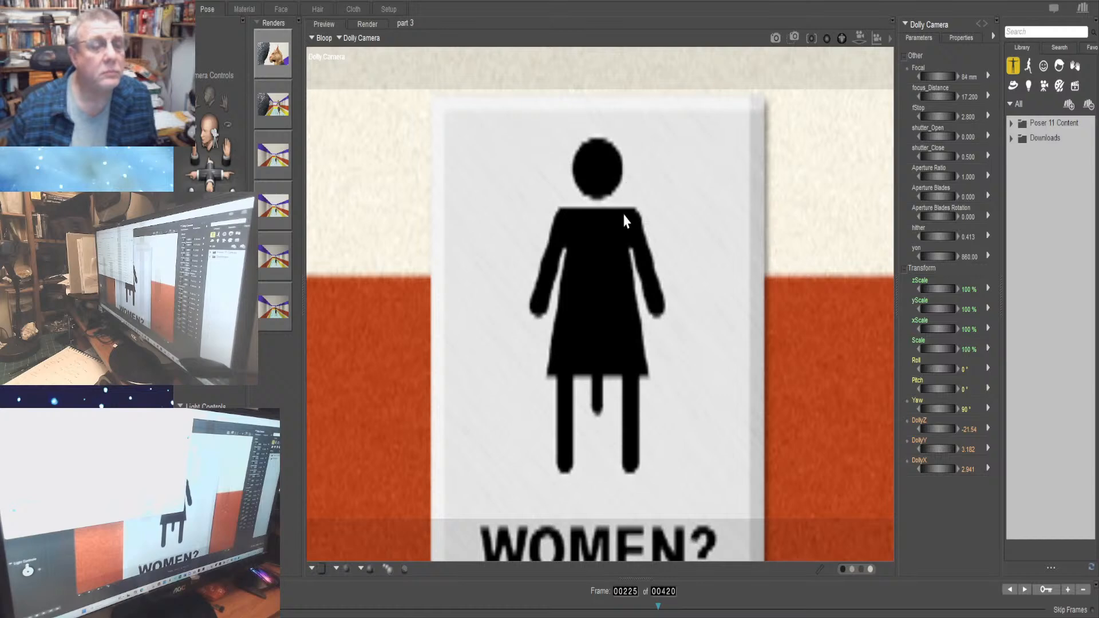
double_click(361, 252)
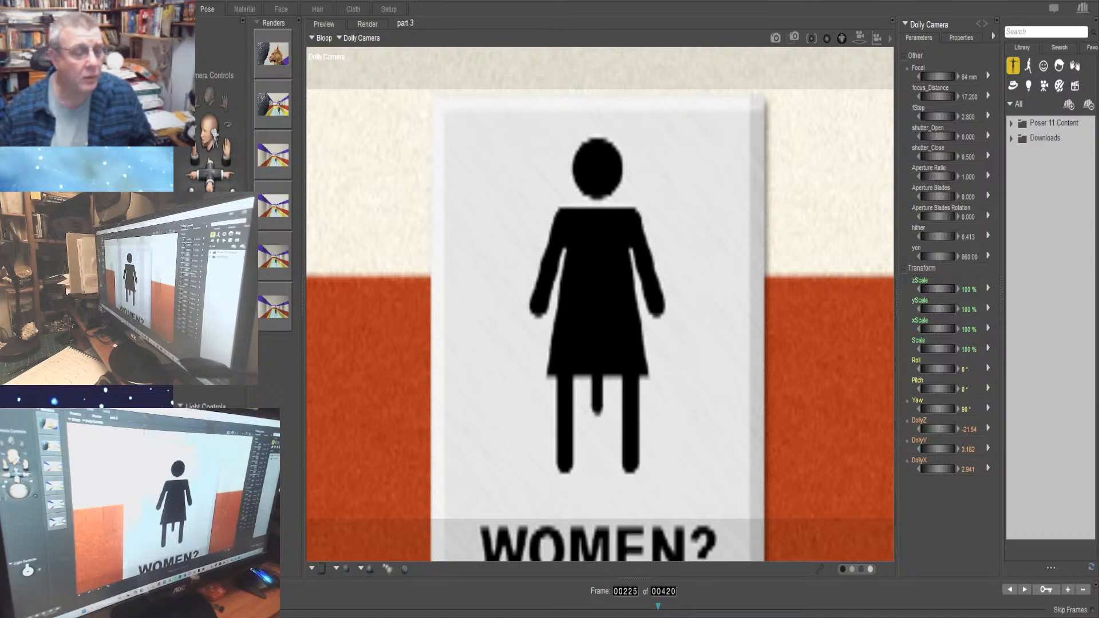
Play the opening of the part 3 animation from frame 1 to about frame 53 and return to the first frame
key(Home)
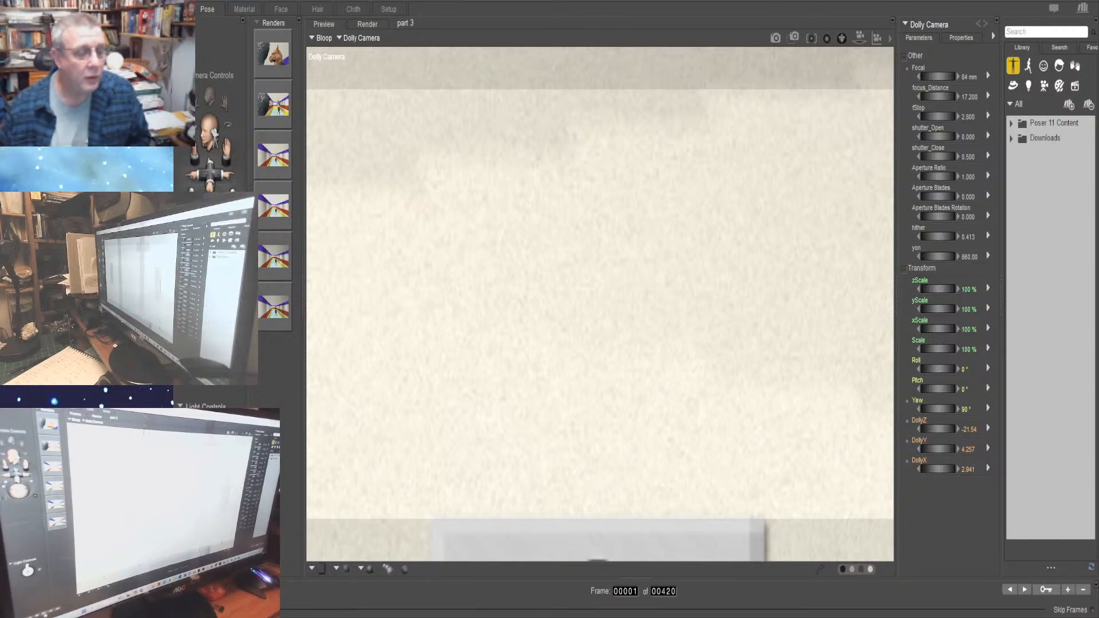
click(245, 589)
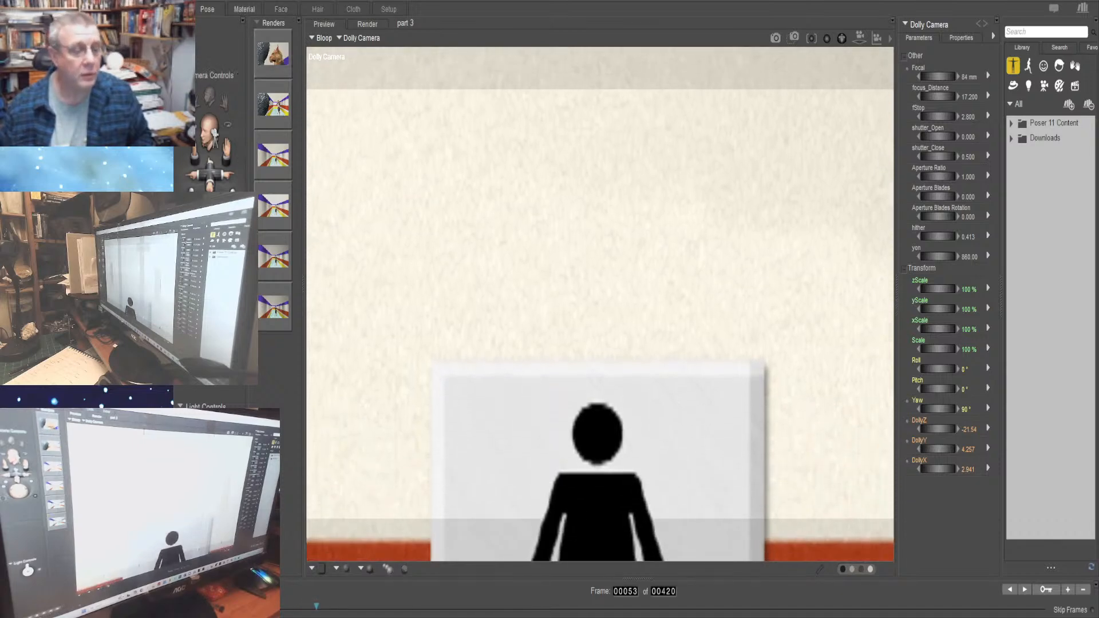
click(229, 589)
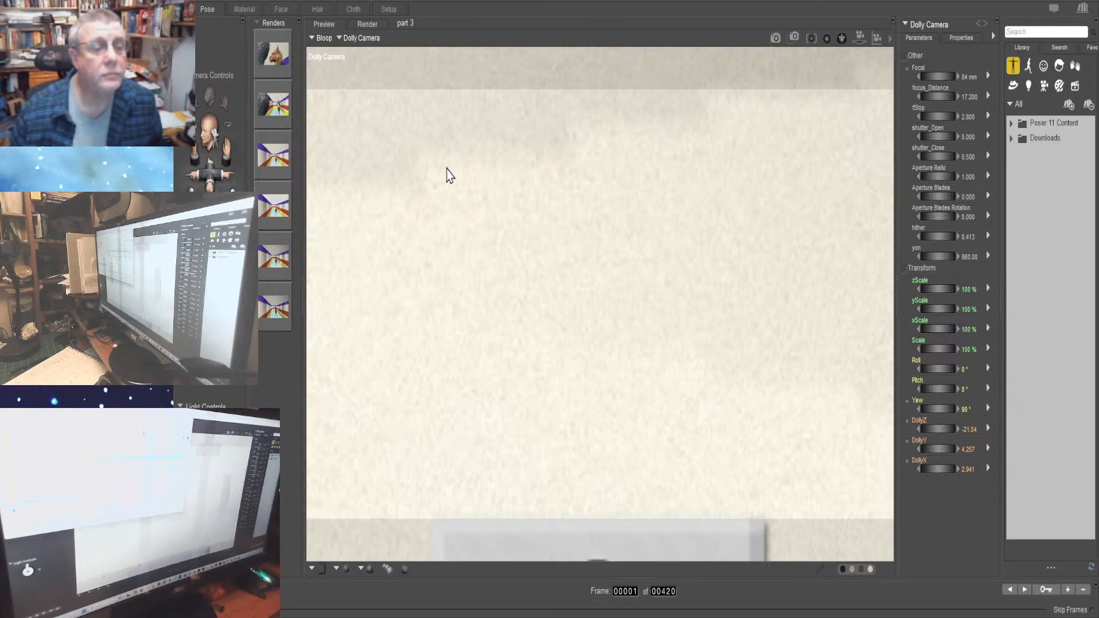
Open the Ball grid 2 scene and start loading another scene in its place
double_click(371, 150)
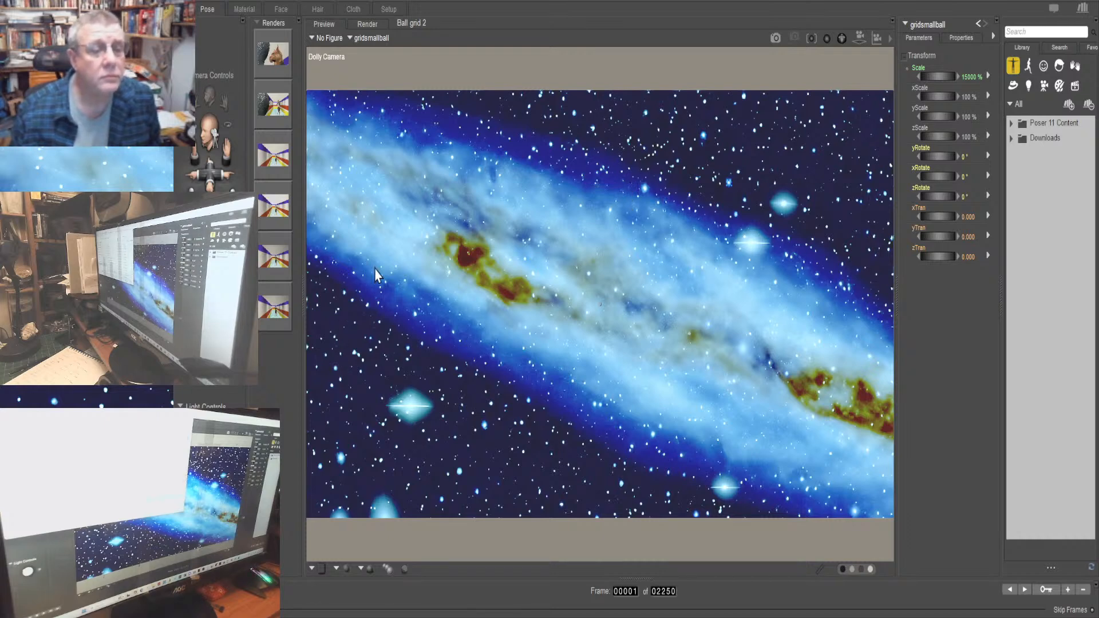
click(557, 325)
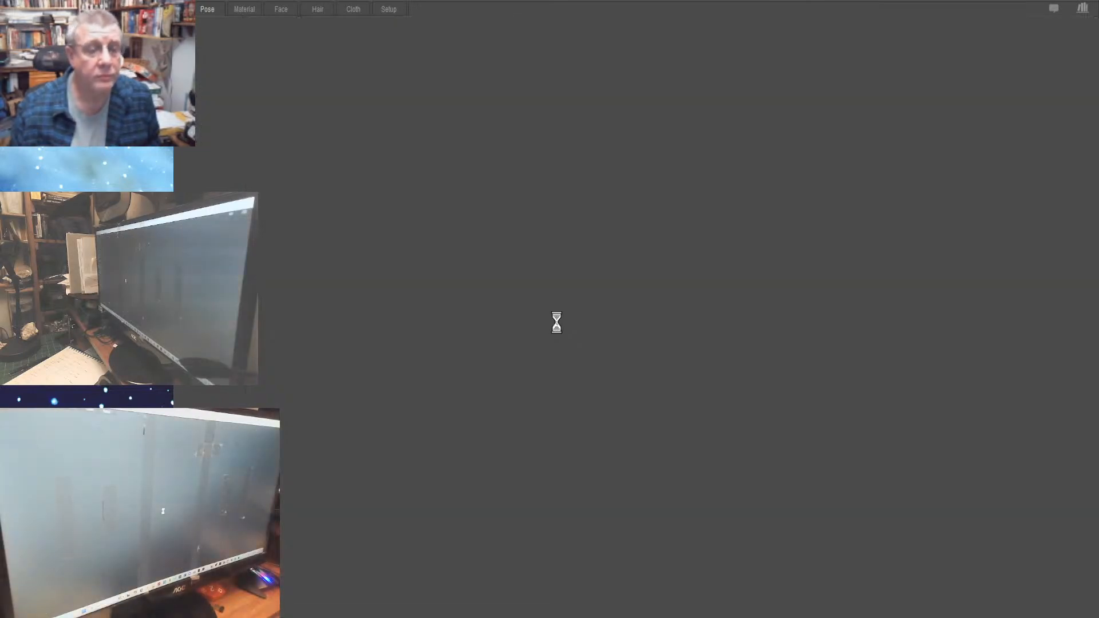
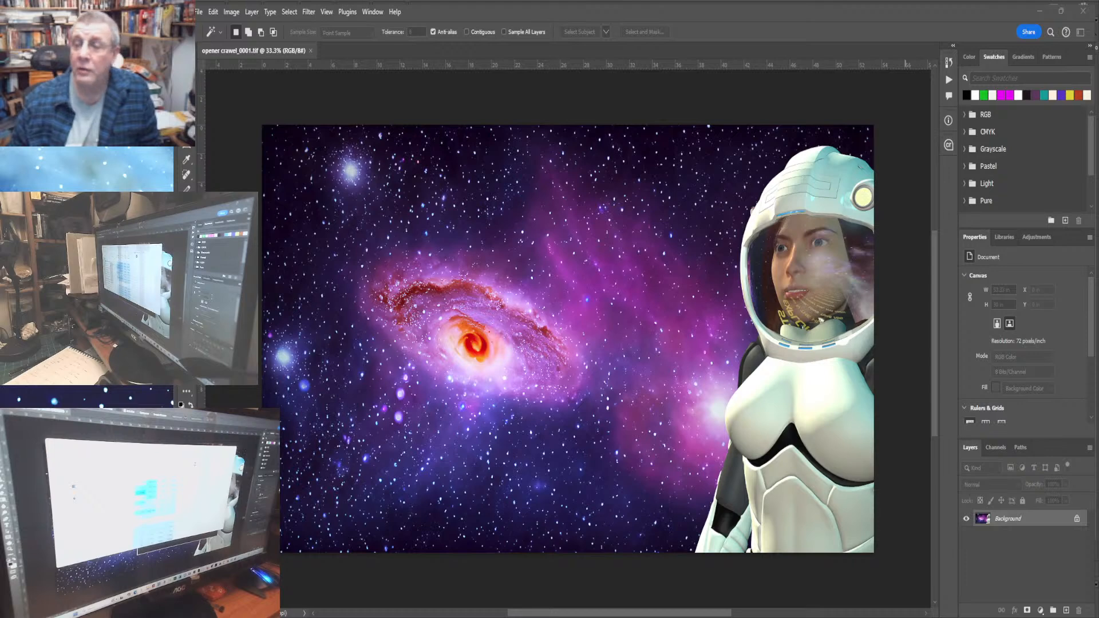
Find and view the opener crawel_0001.tif image in Photoshop, and close Photoshop
key(alt+Tab)
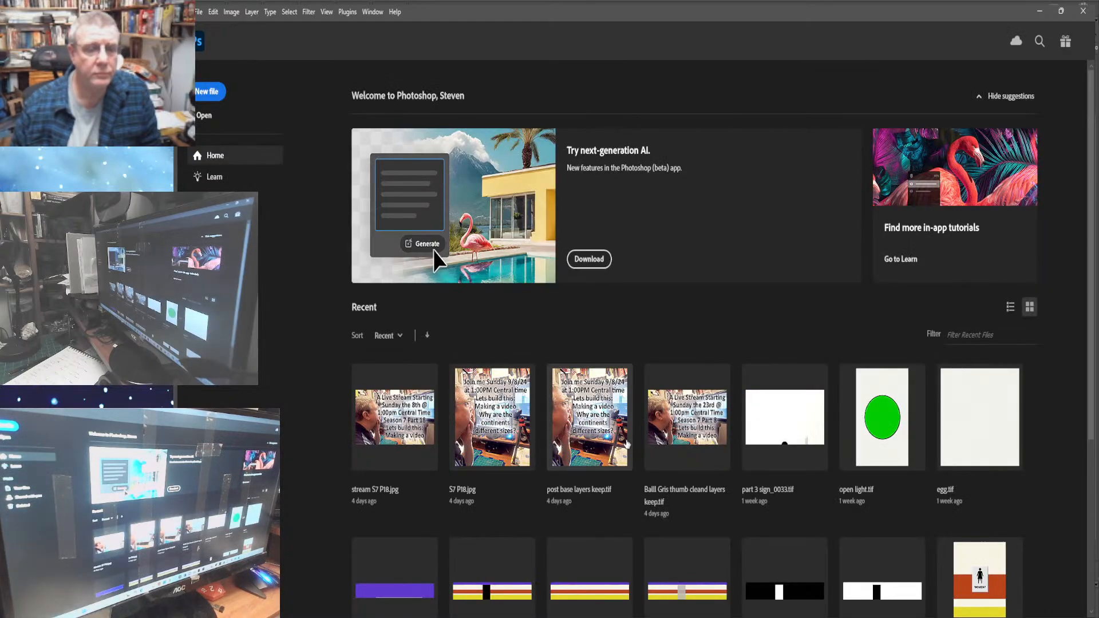
scroll(785, 499, down, 4)
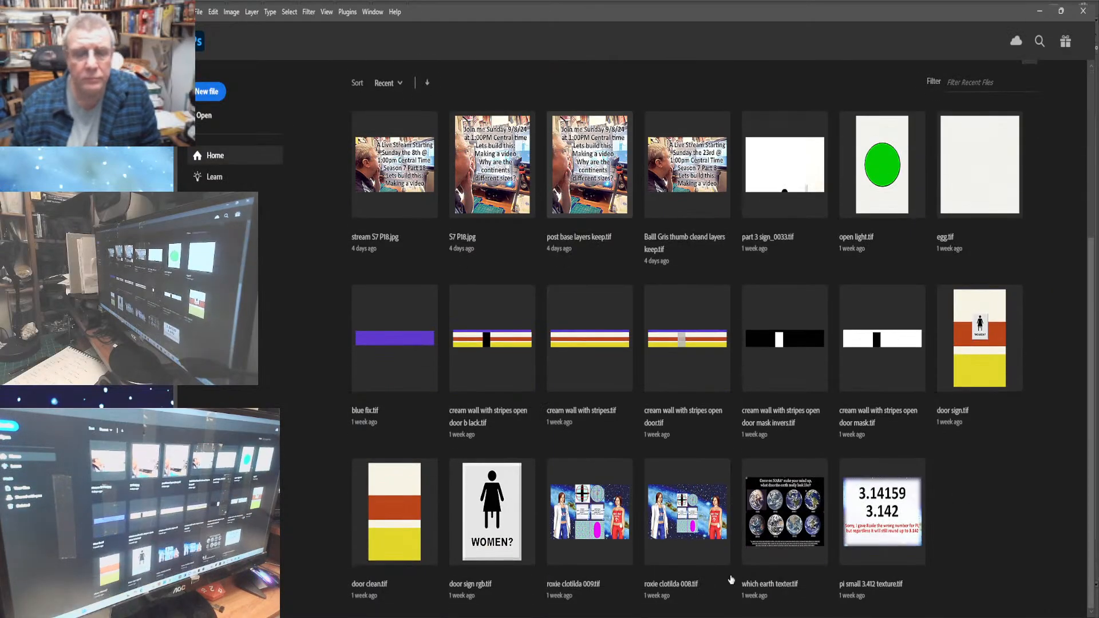
scroll(727, 580, up, 4)
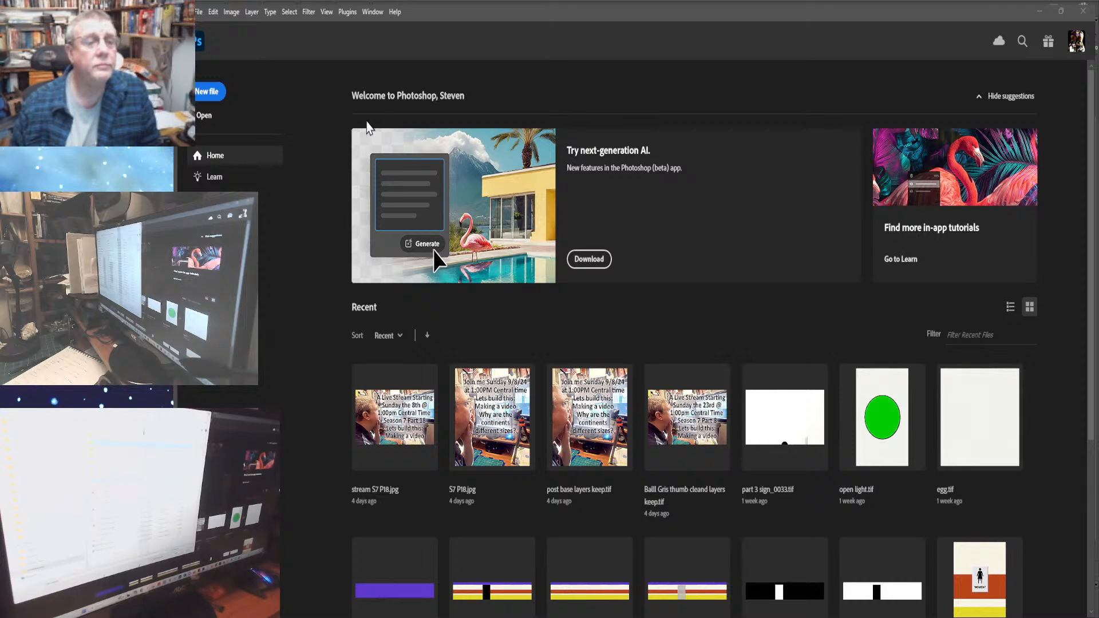
double_click(493, 118)
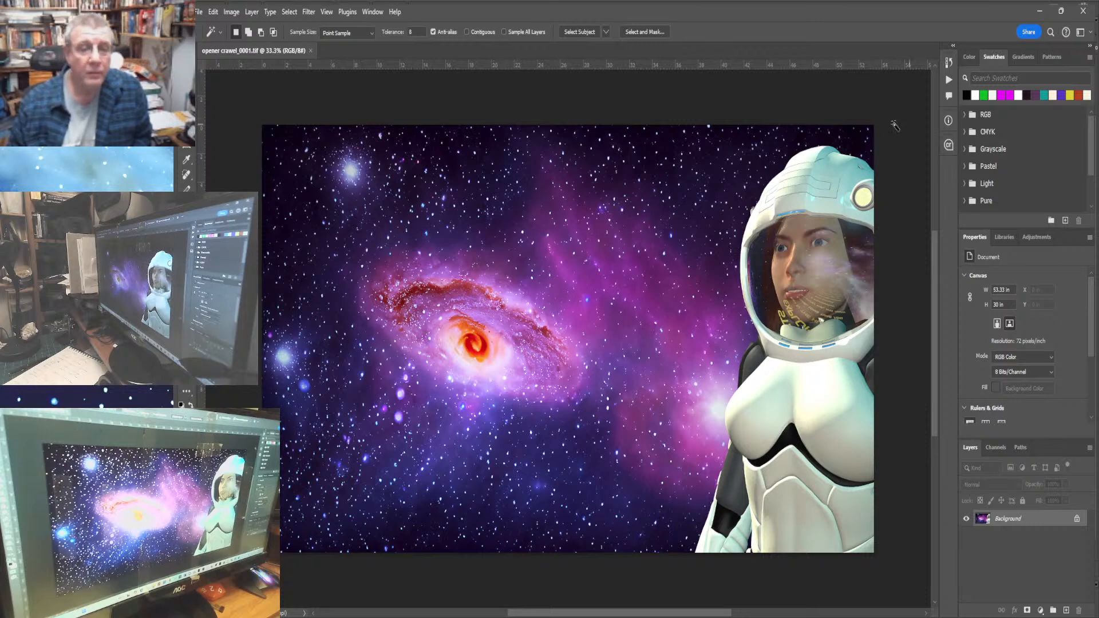
click(1084, 11)
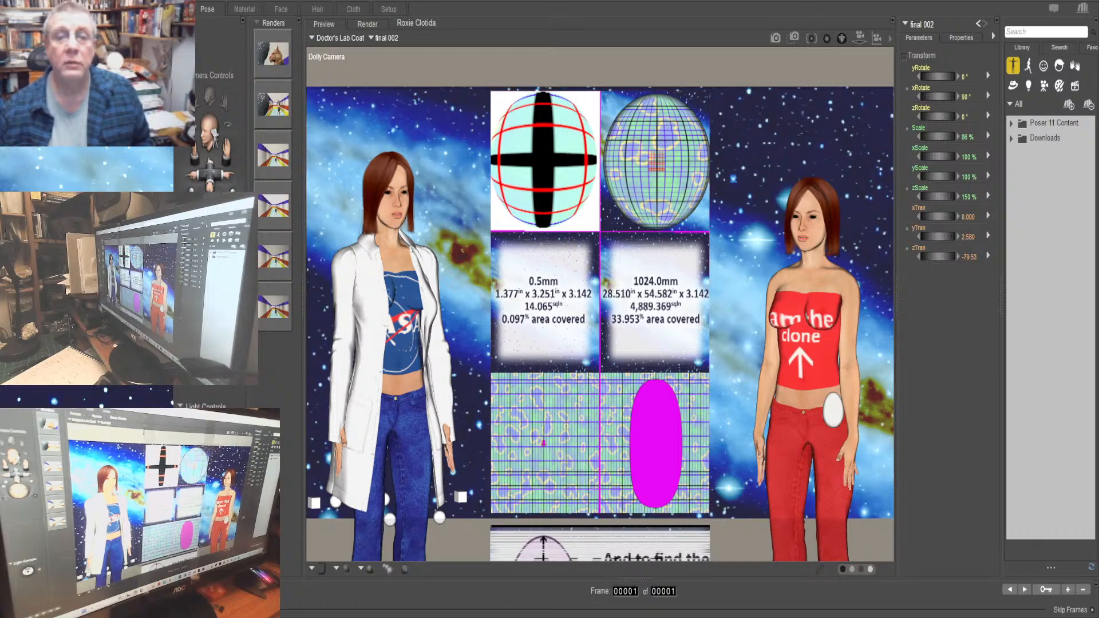
Lower the final 002 picture board to yTran -5.599 and the egg to yTran about 2.18
drag(938, 237, 710, 236)
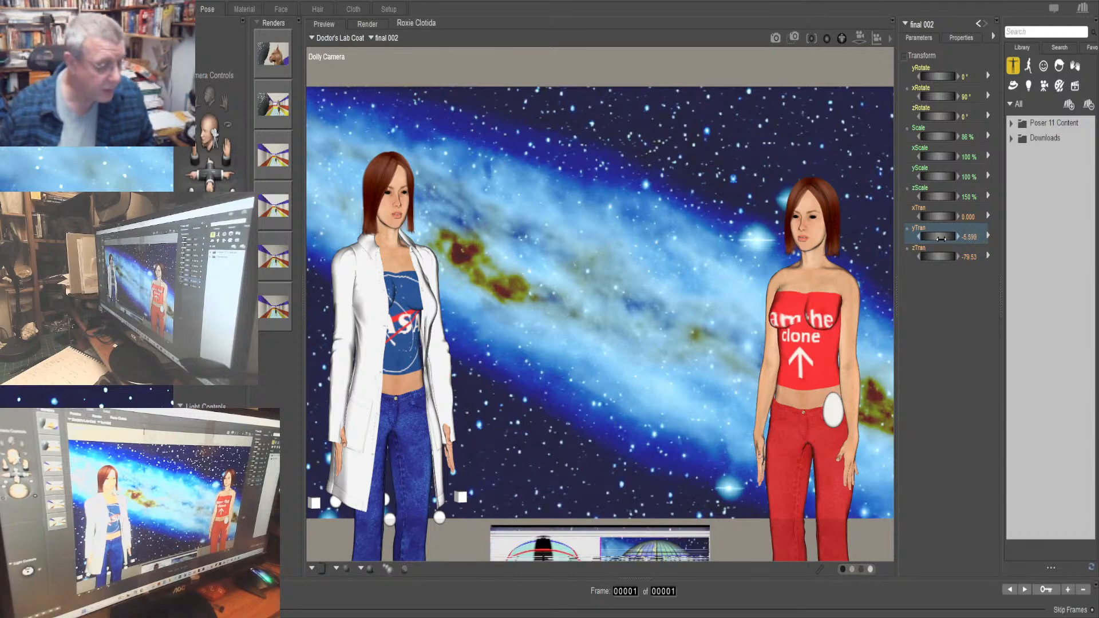
click(834, 412)
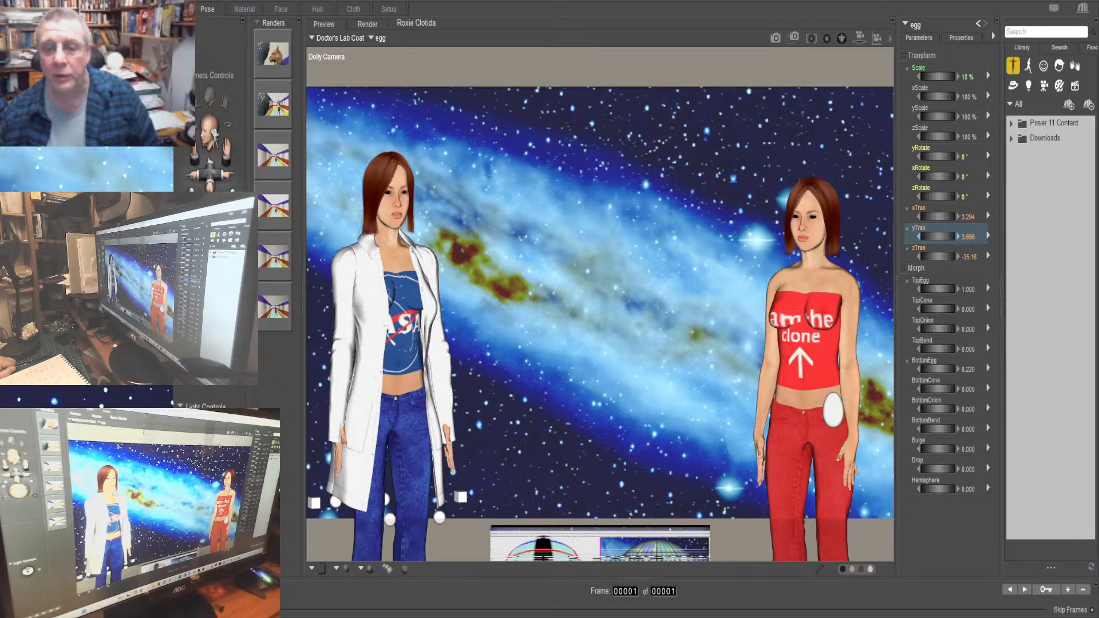
drag(938, 236, 907, 236)
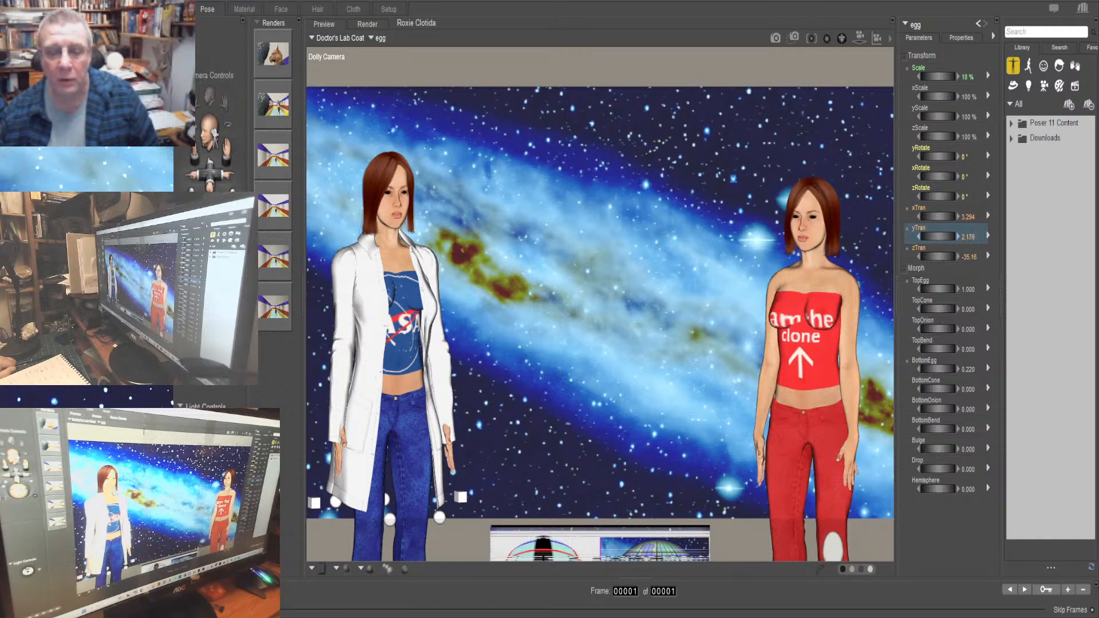
Select Clotilda's body and shift her out of the camera view to xTran 5.238
click(313, 39)
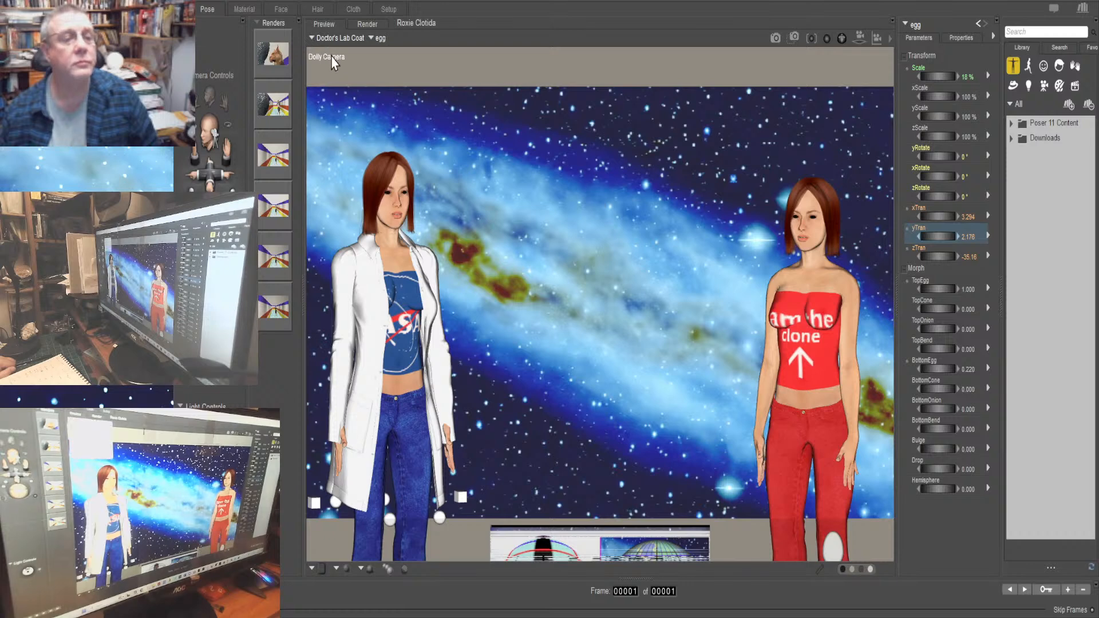
click(330, 55)
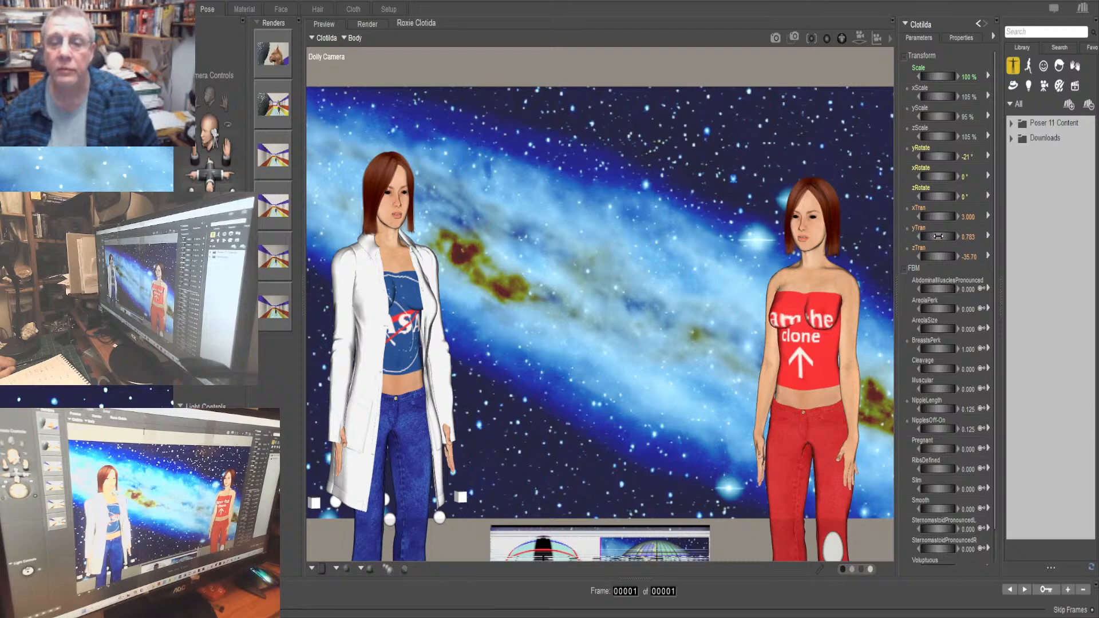
drag(933, 217, 967, 216)
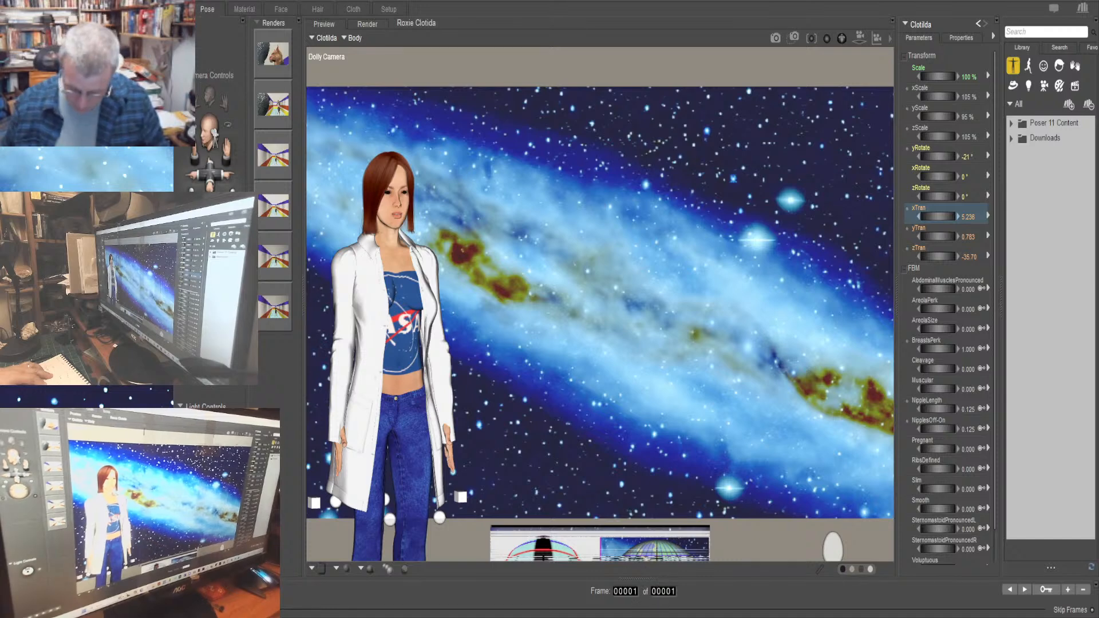
Set the animation length to 100 frames and show the animation keyframe editor
text(100)
key(Return)
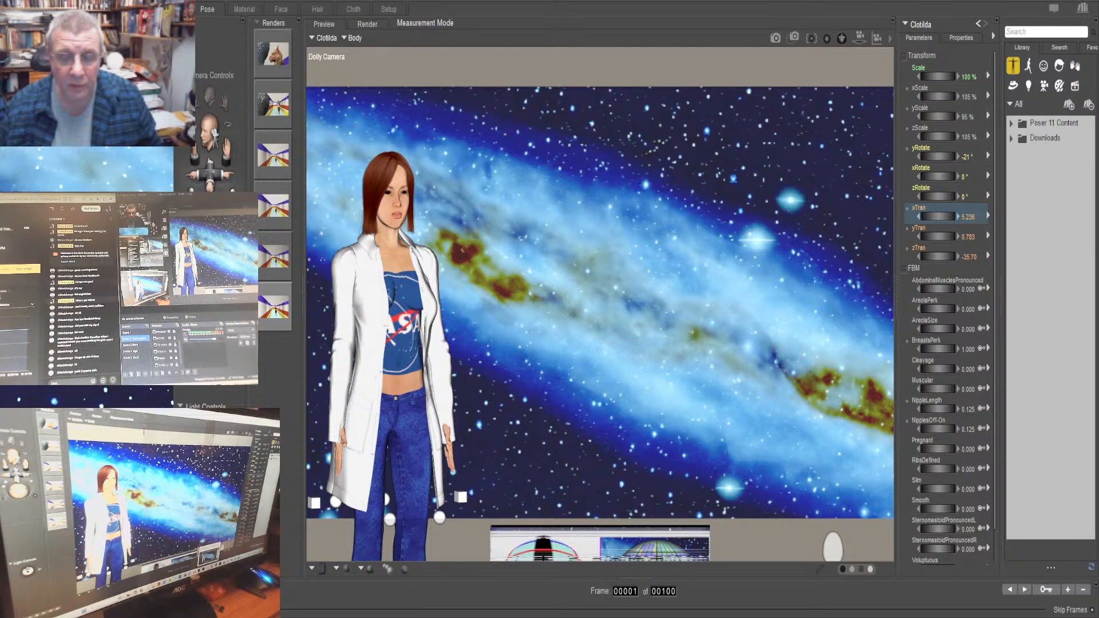
click(1045, 590)
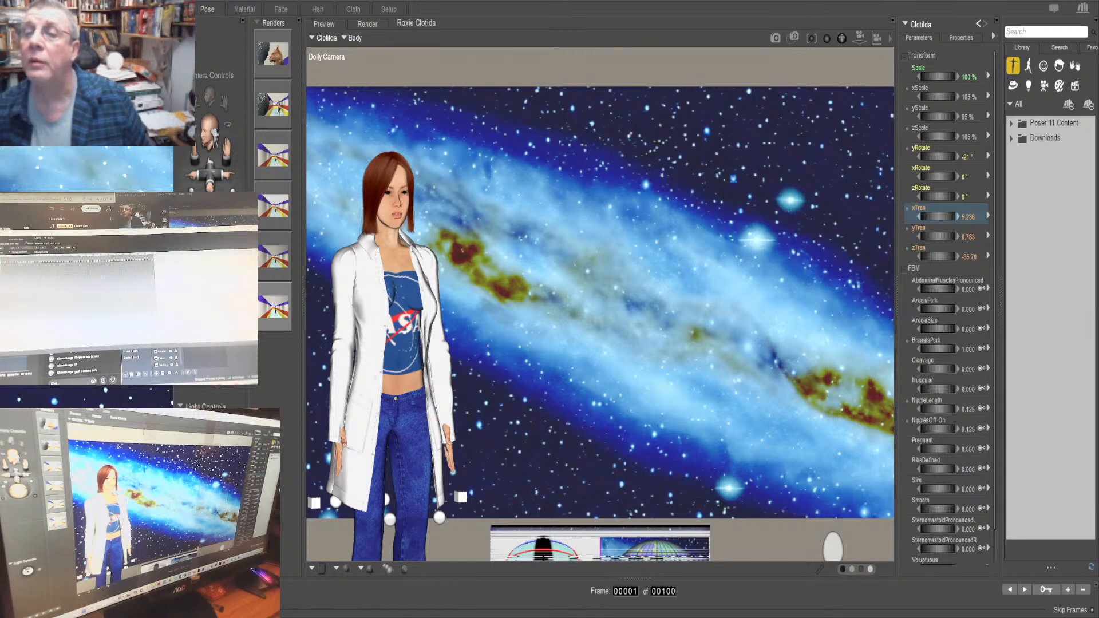
Go to frame 85 and look at Roxie's body parameters, ending with Clotilda's body selected again
scroll(947, 303, down, 1)
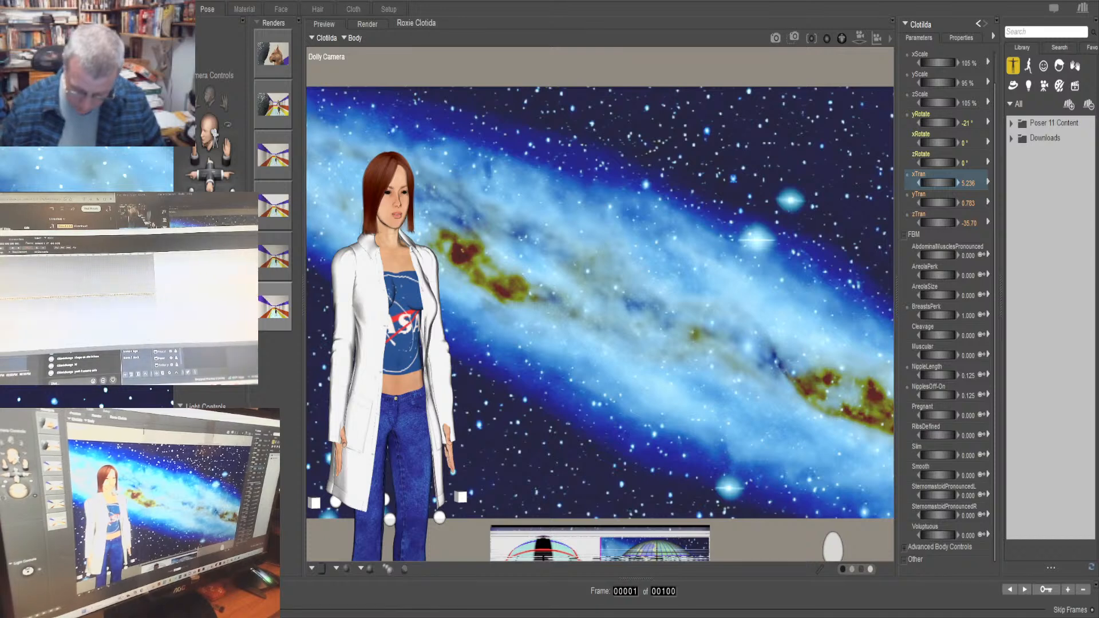
text(85)
key(Return)
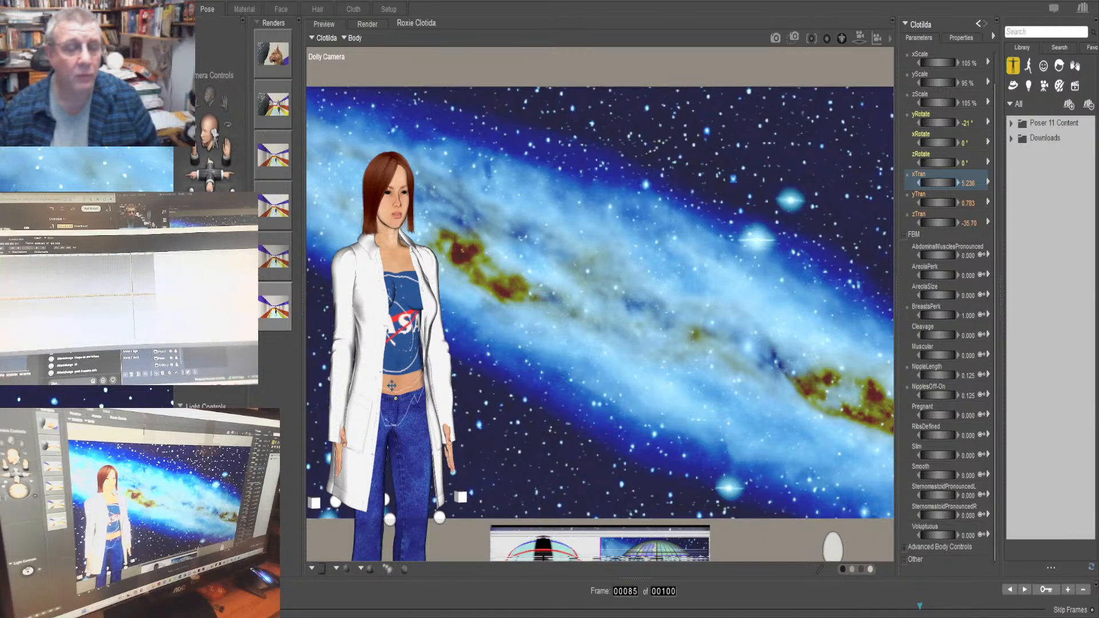
click(330, 48)
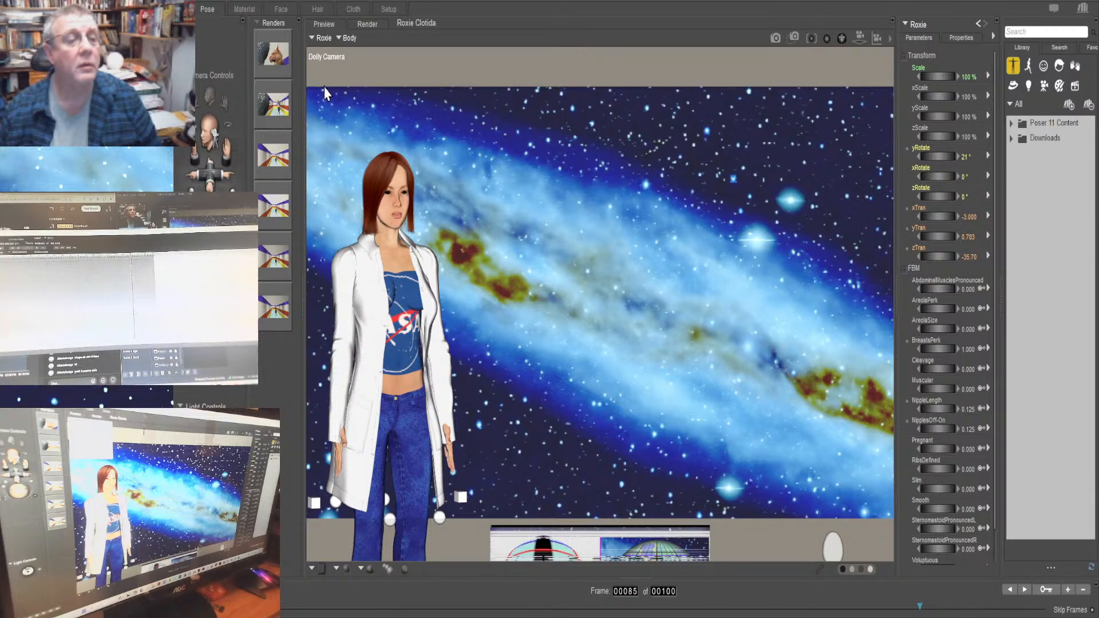
click(332, 60)
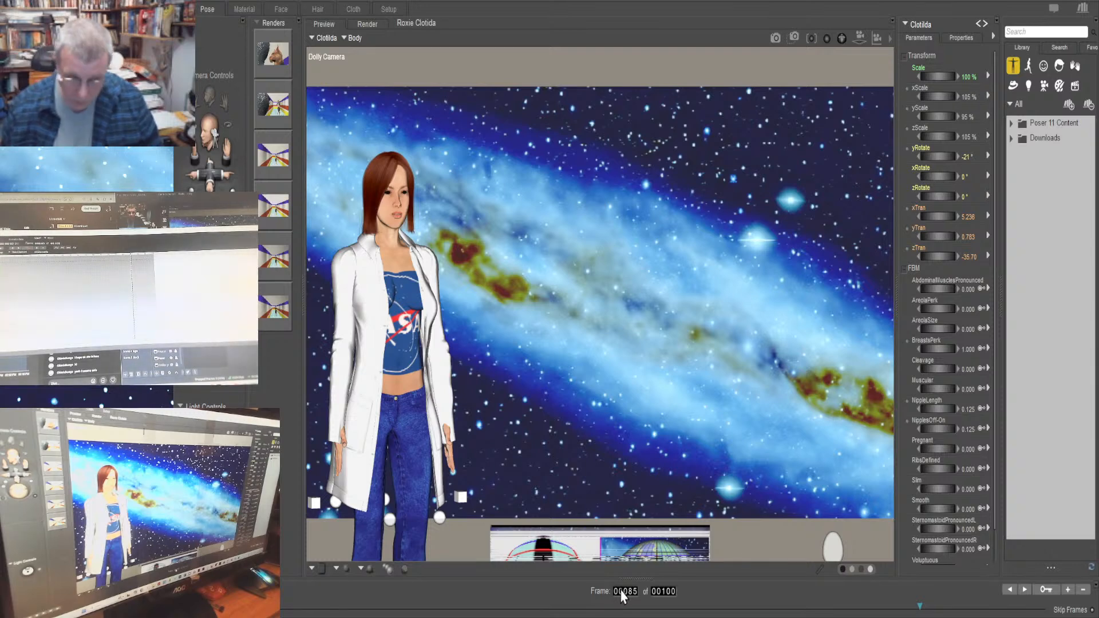
Bring Clotilda back into view at frame 100 by setting her xTran to 3
text(100)
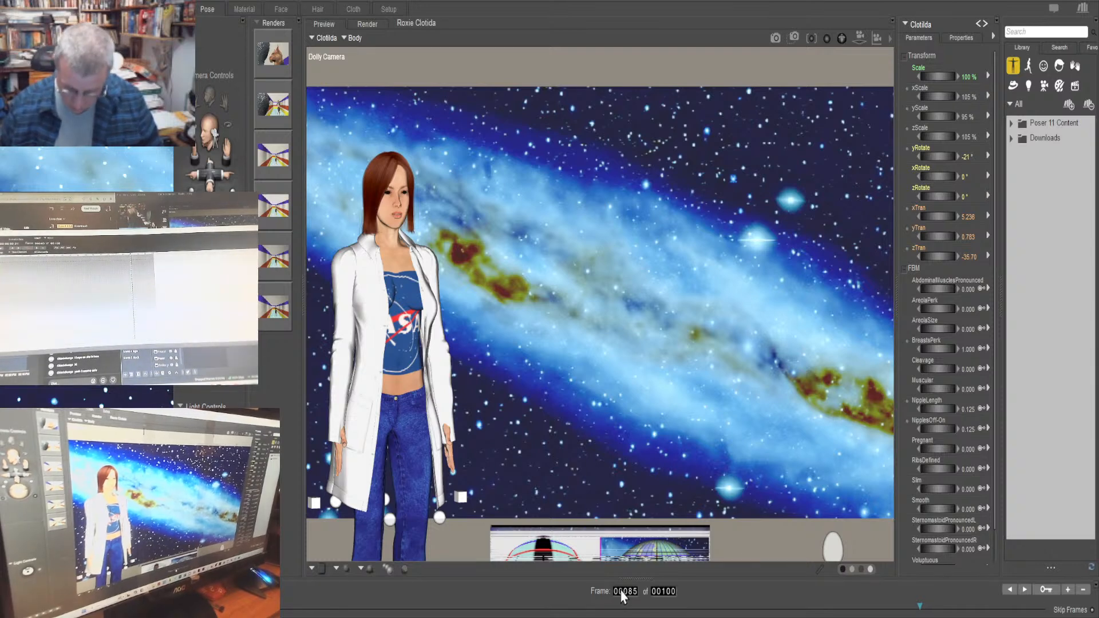
key(Return)
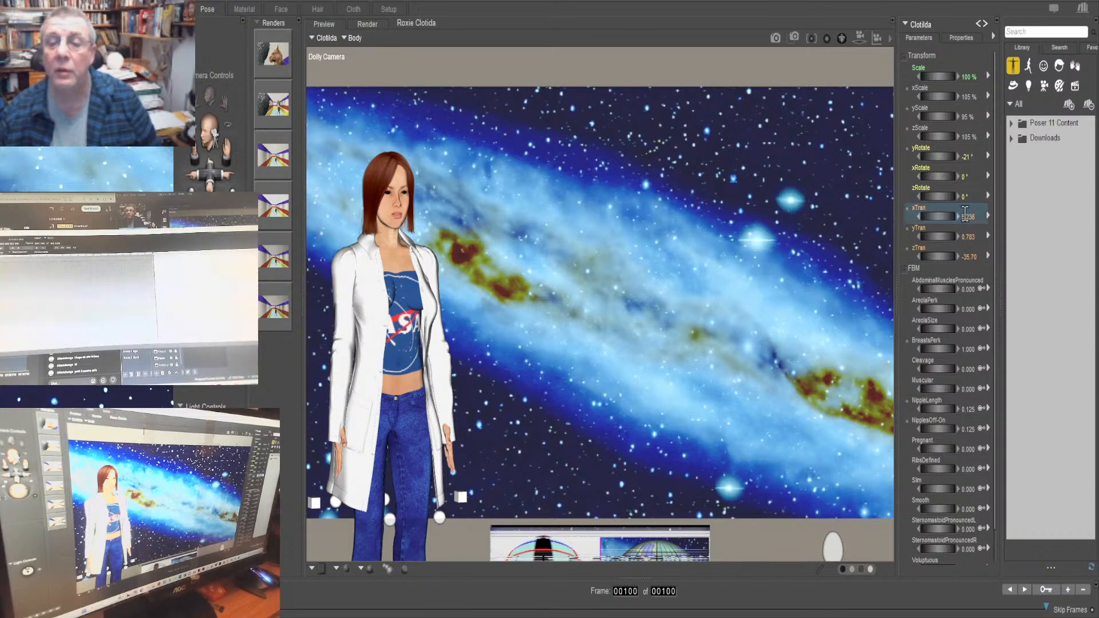
text(3)
key(Return)
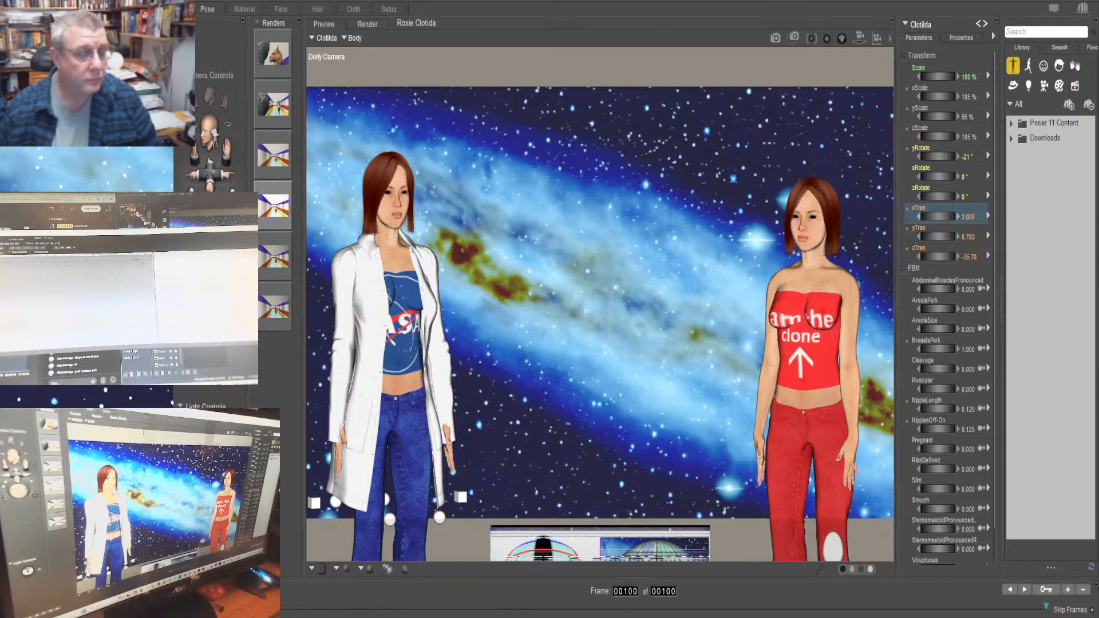
Play Clotilda's entrance from the first frame and return to frame 1
key(ctrl+h)
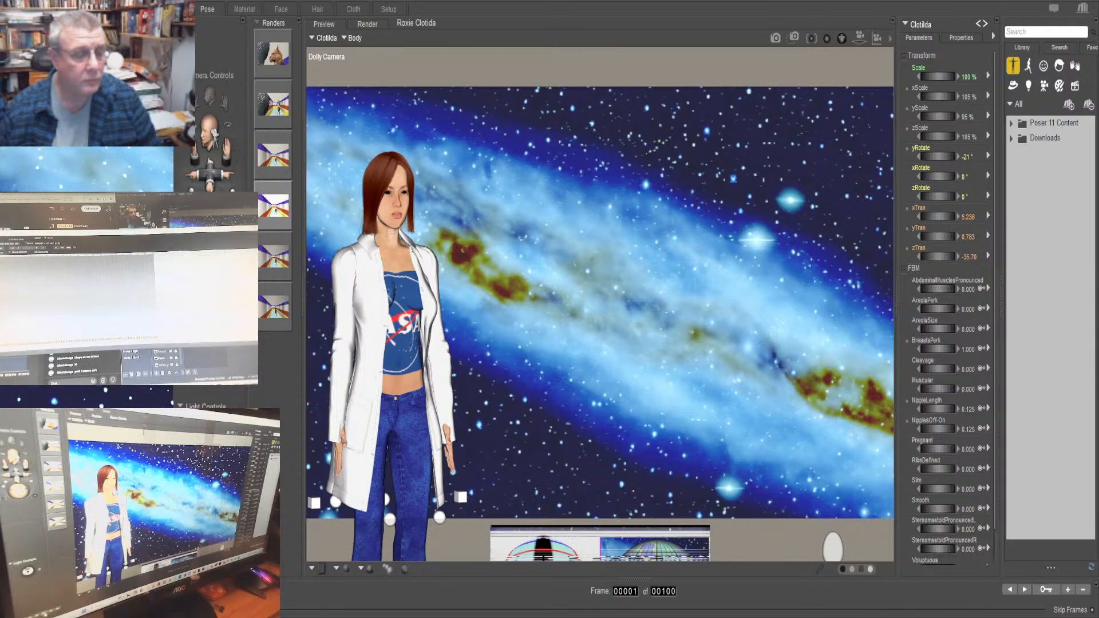
key(space)
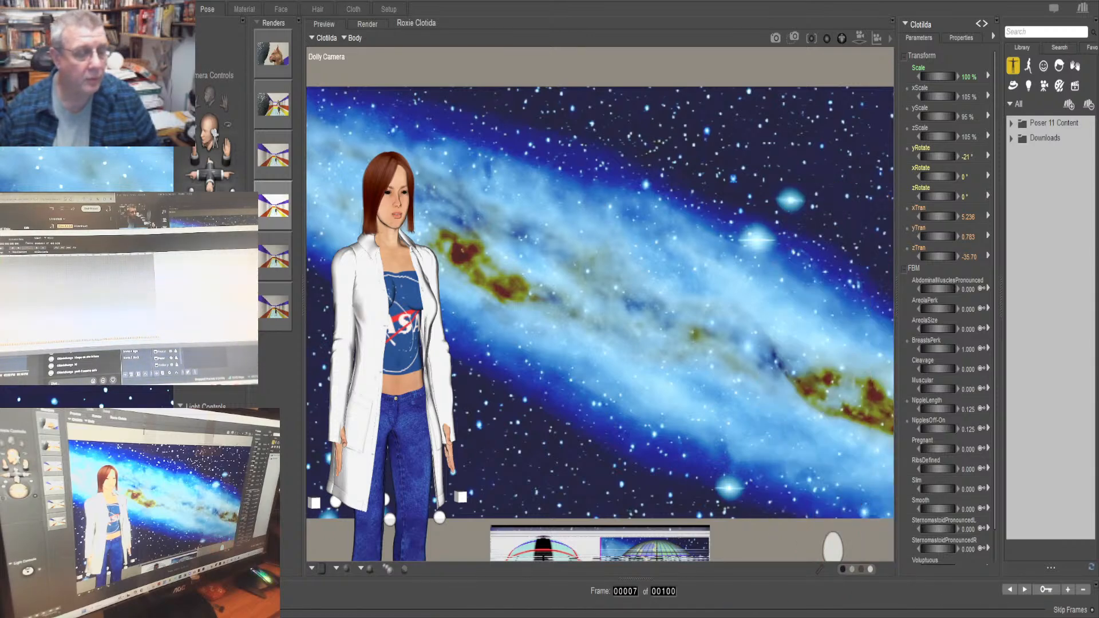
click(283, 617)
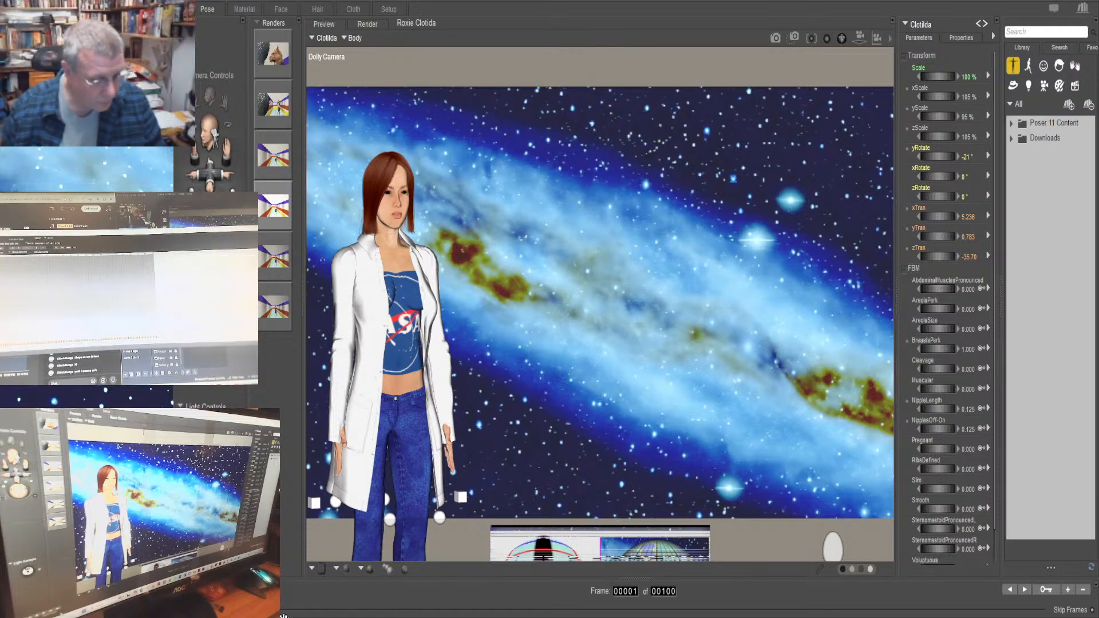
Go to frame 100 and extend the animation to 335 frames
click(625, 593)
text(100)
key(Return)
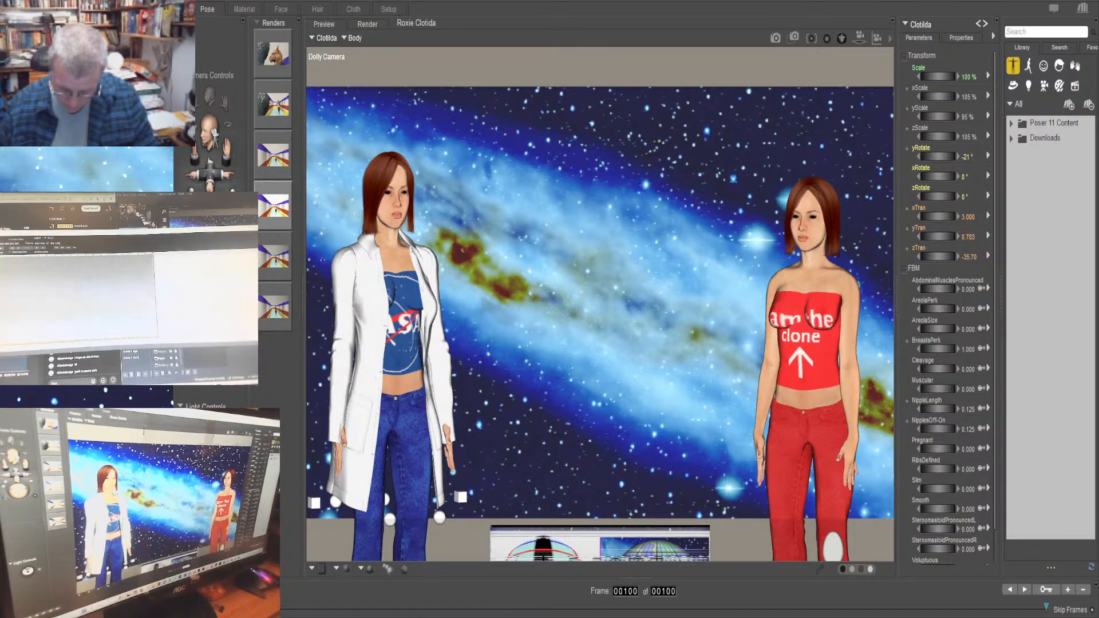
text(335)
key(Return)
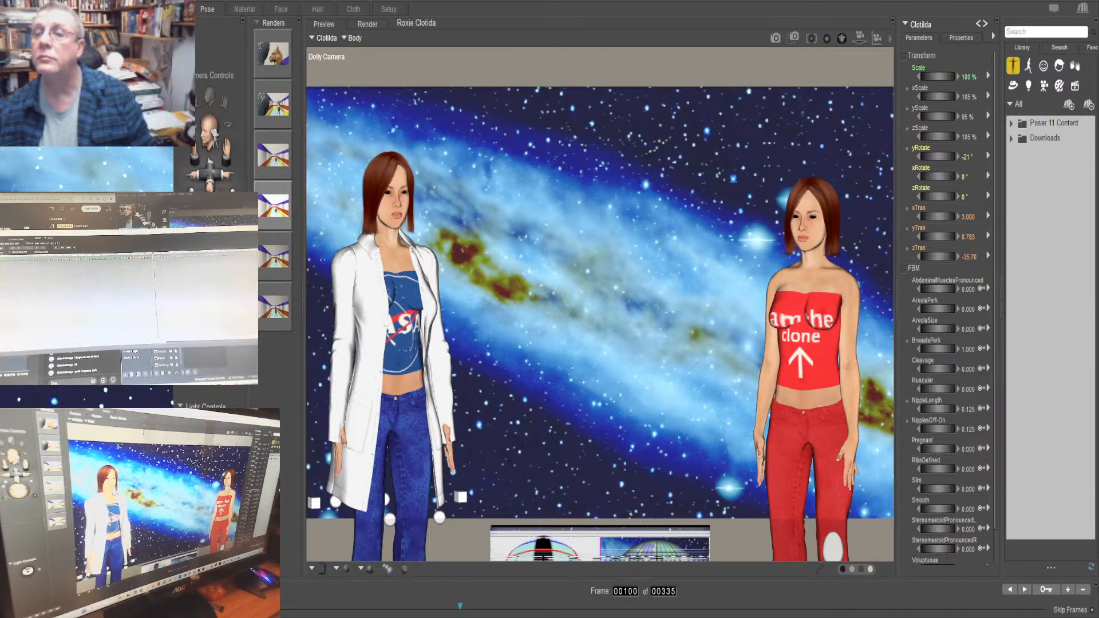
Compare Roxie and Clotilda at frame 1 and at the last frame, 335, and return to frame 1 with Roxie selected
click(985, 23)
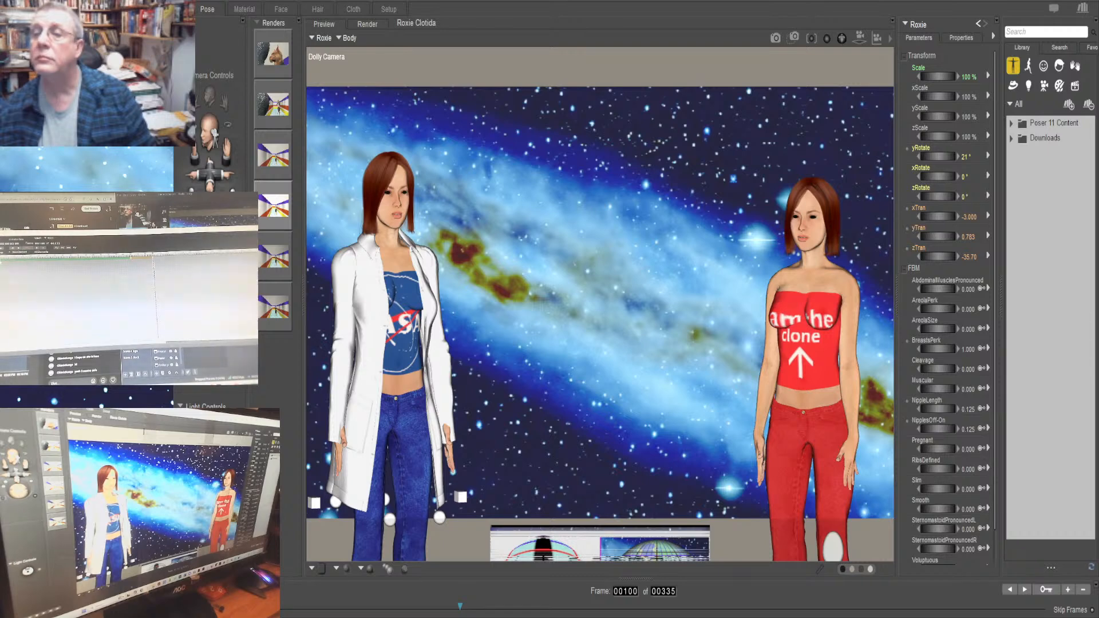
key(Home)
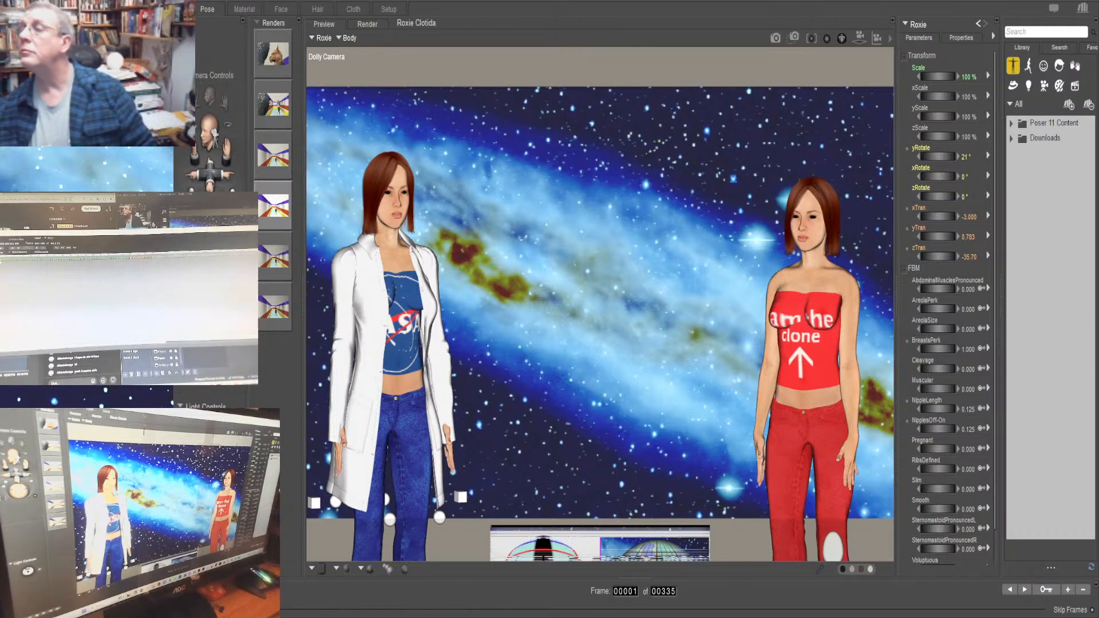
click(978, 24)
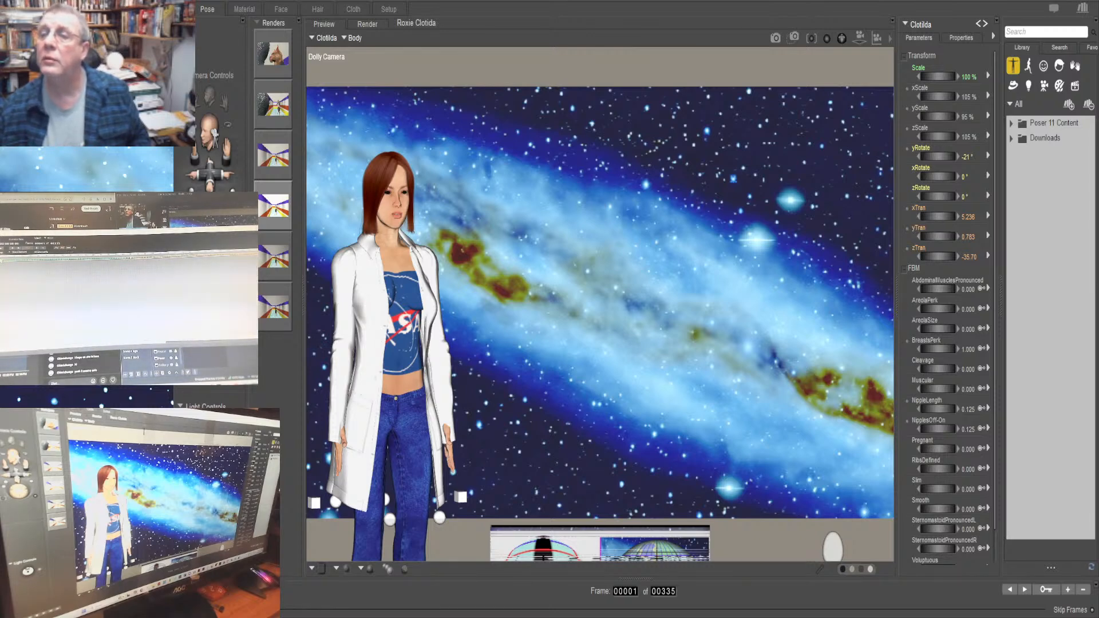
click(323, 38)
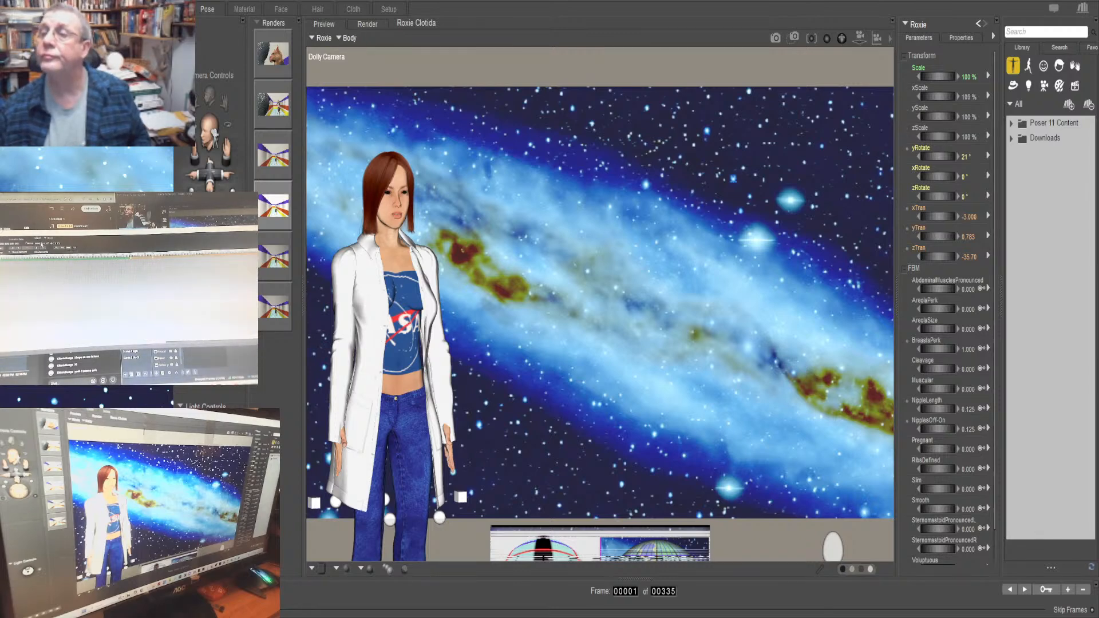
key(Return)
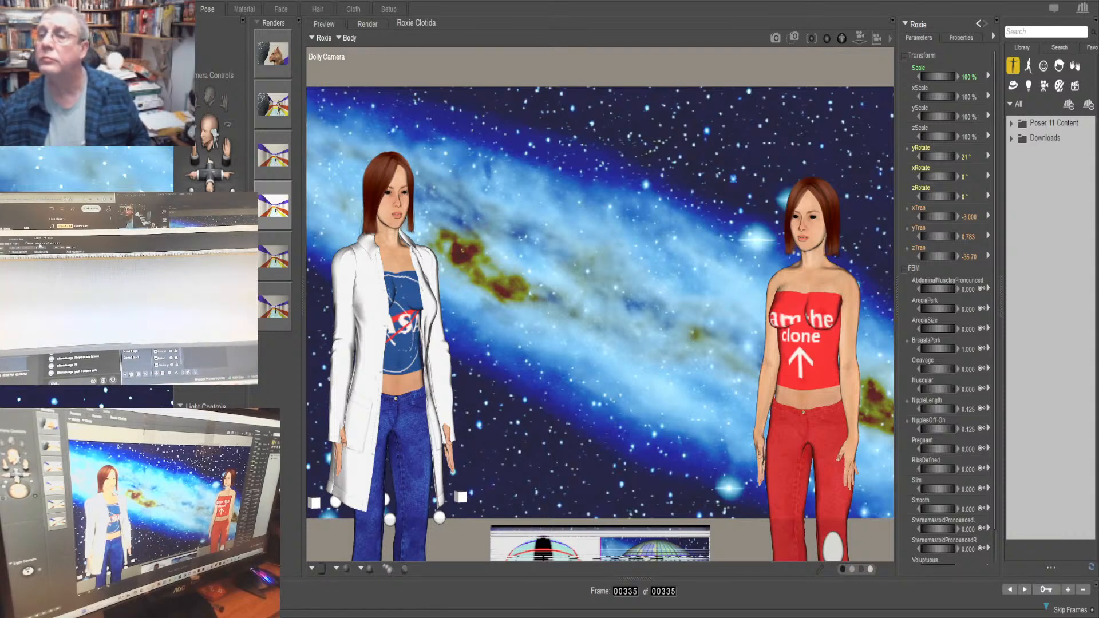
text(1)
key(Return)
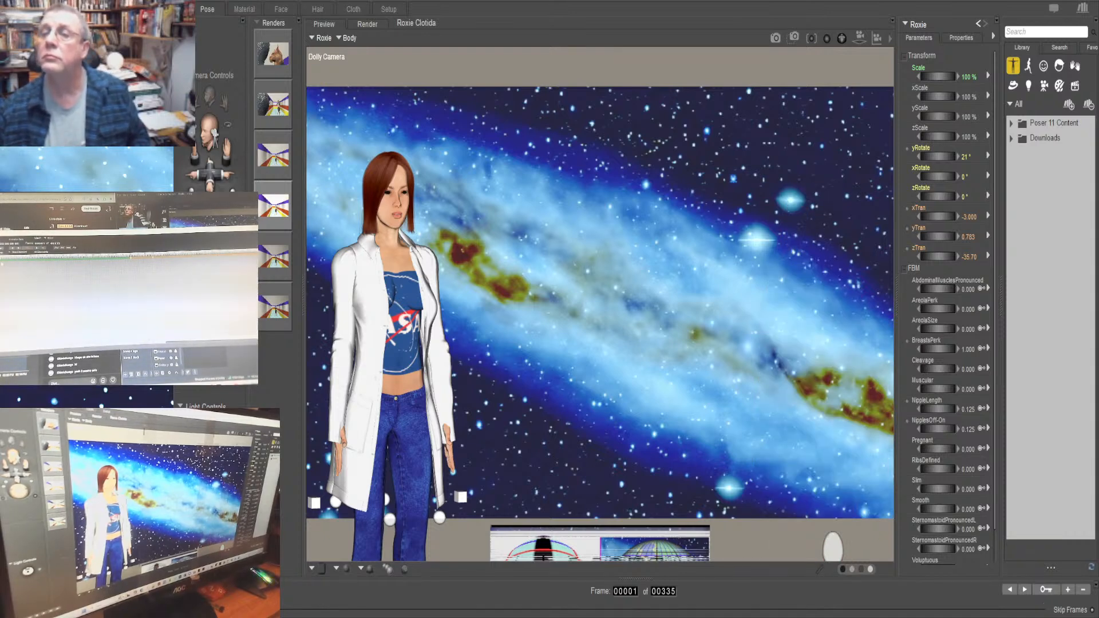
Go to frame 166 and inspect Roxie's body dials, the lab coat's right shoulder and Roxie's left hand
click(978, 23)
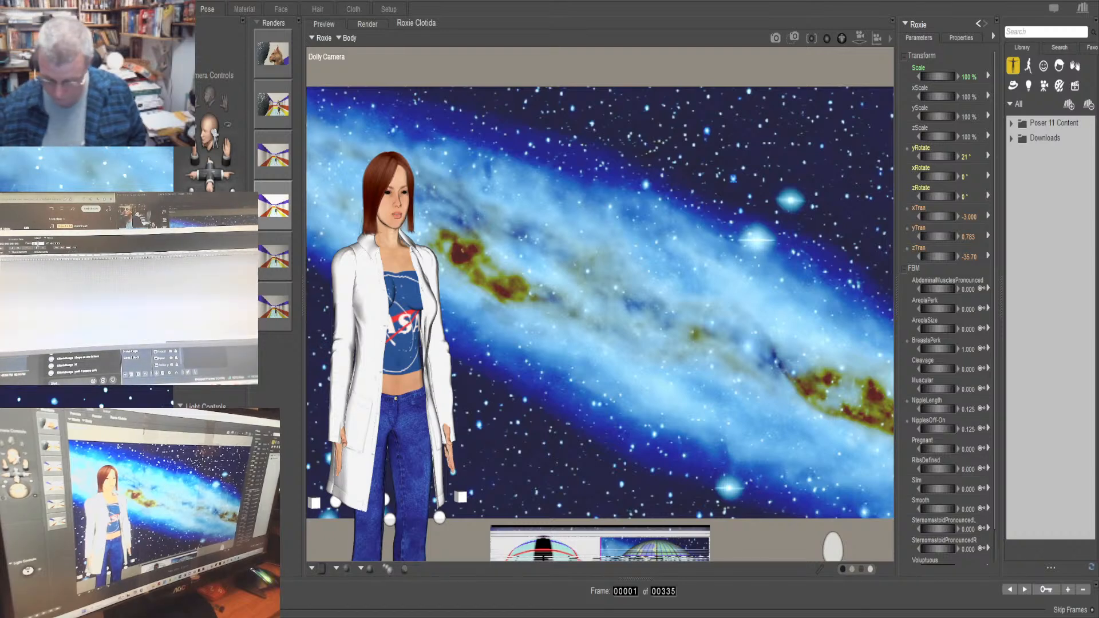
key(Return)
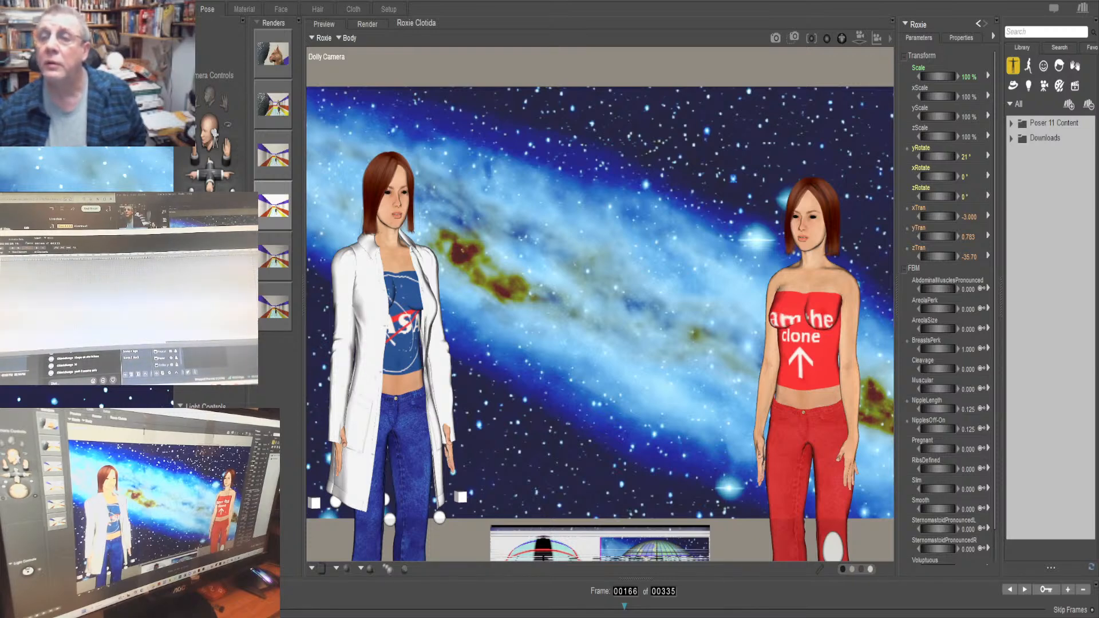
scroll(948, 303, down, 1)
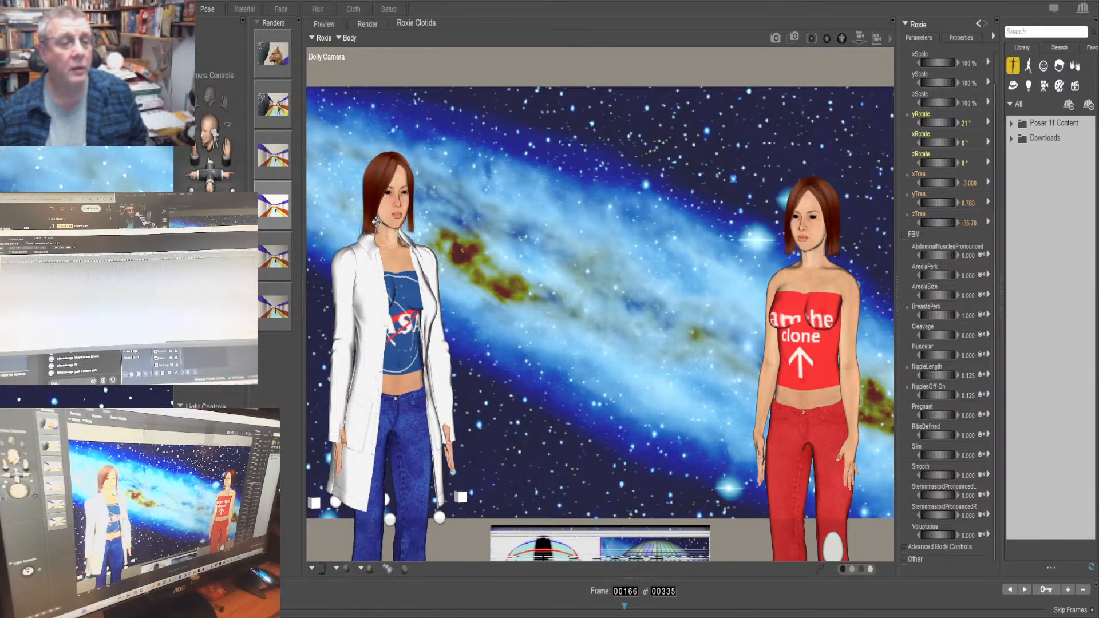
drag(366, 228, 371, 425)
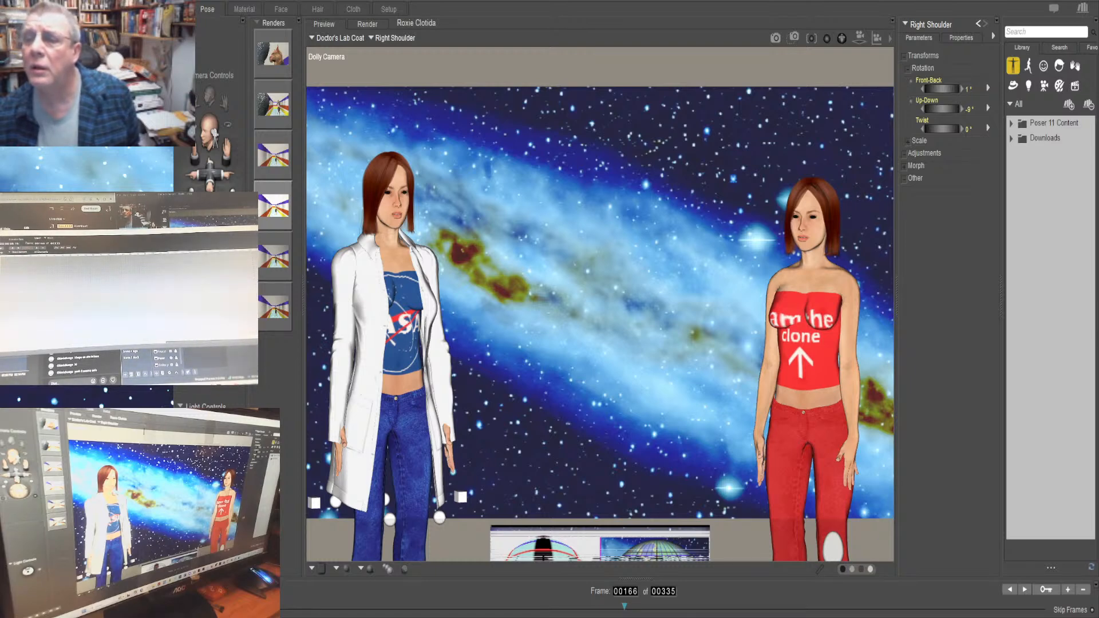
click(449, 456)
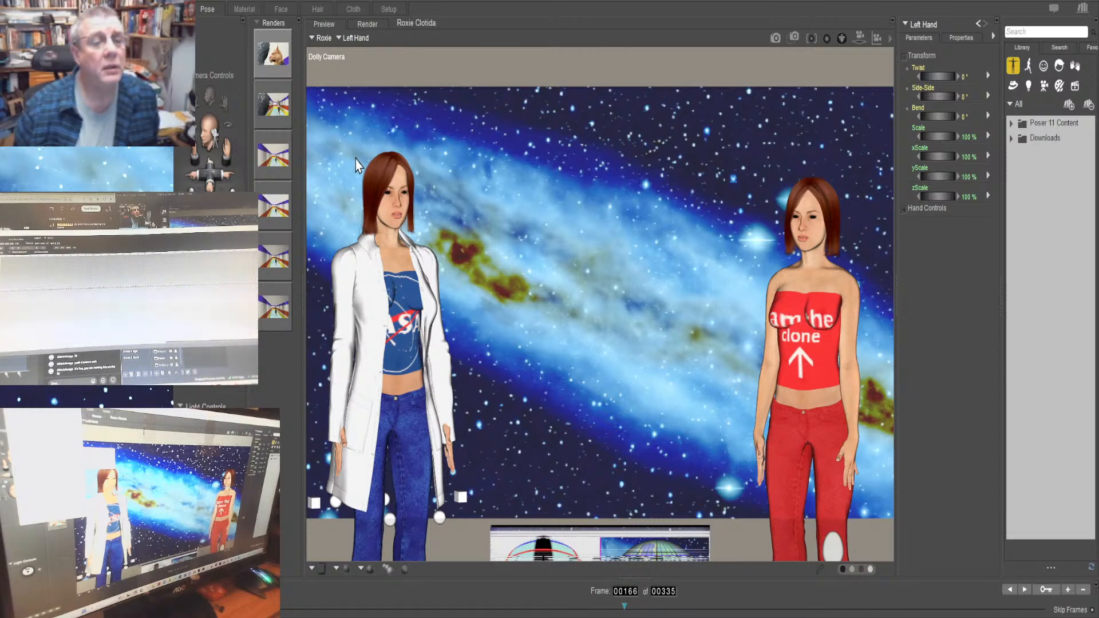
Check the left hand's properties and return to the transform parameters of Roxie's whole body
click(961, 37)
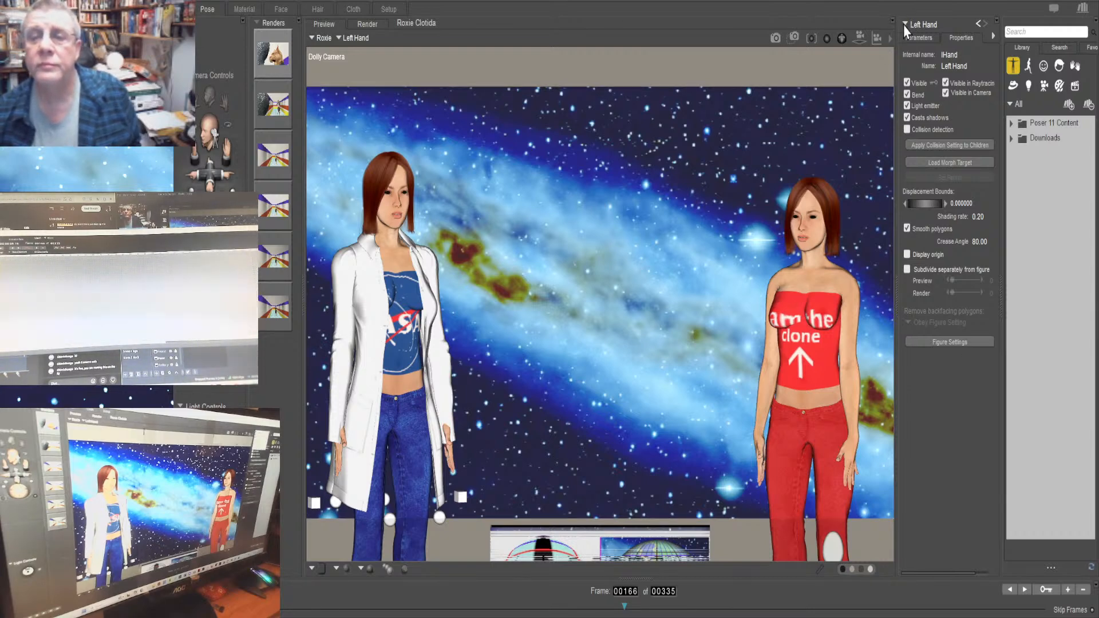
click(925, 48)
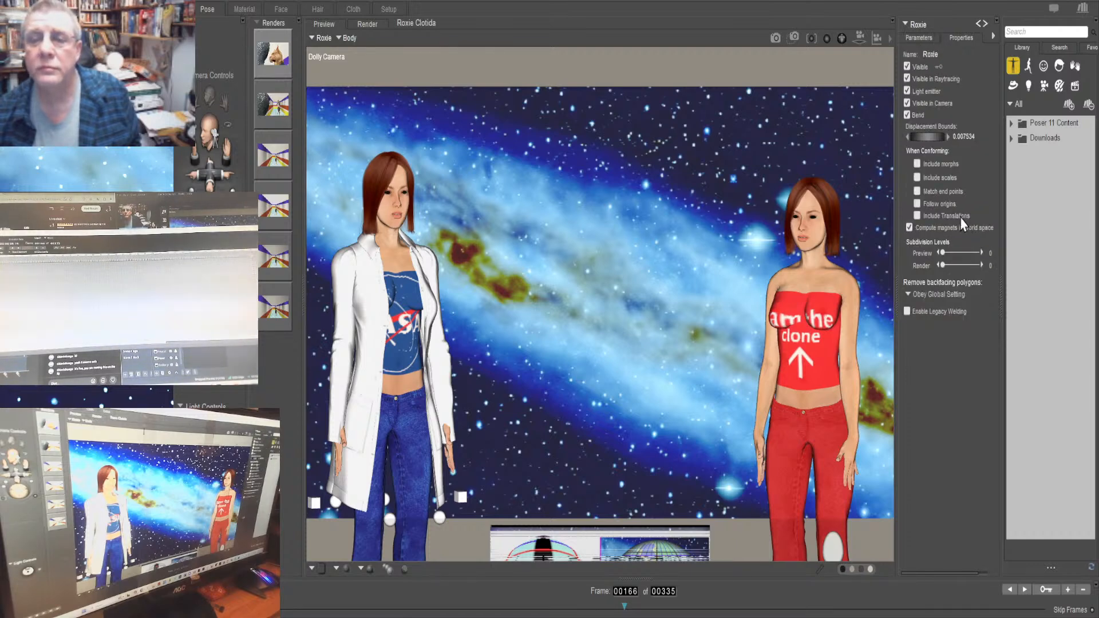
click(919, 39)
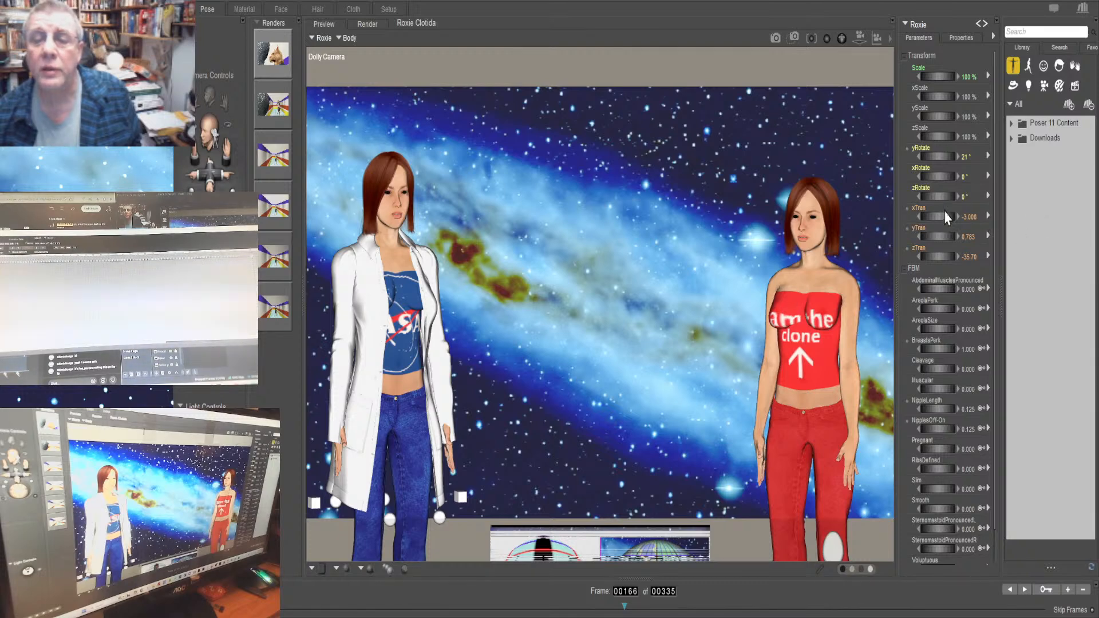
click(937, 157)
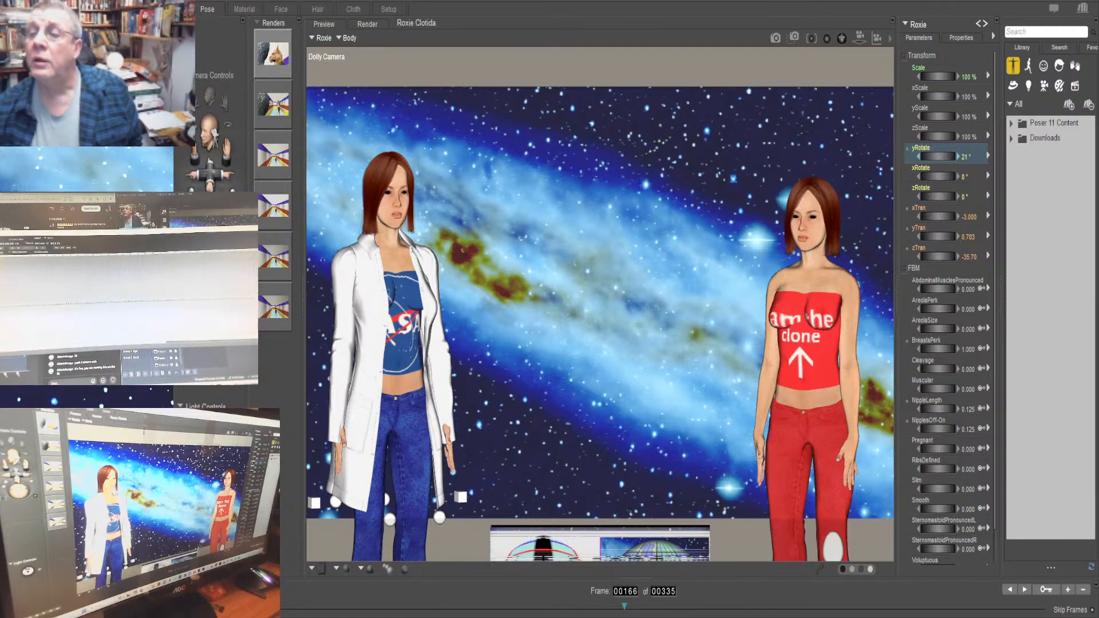
scroll(947, 303, down, 1)
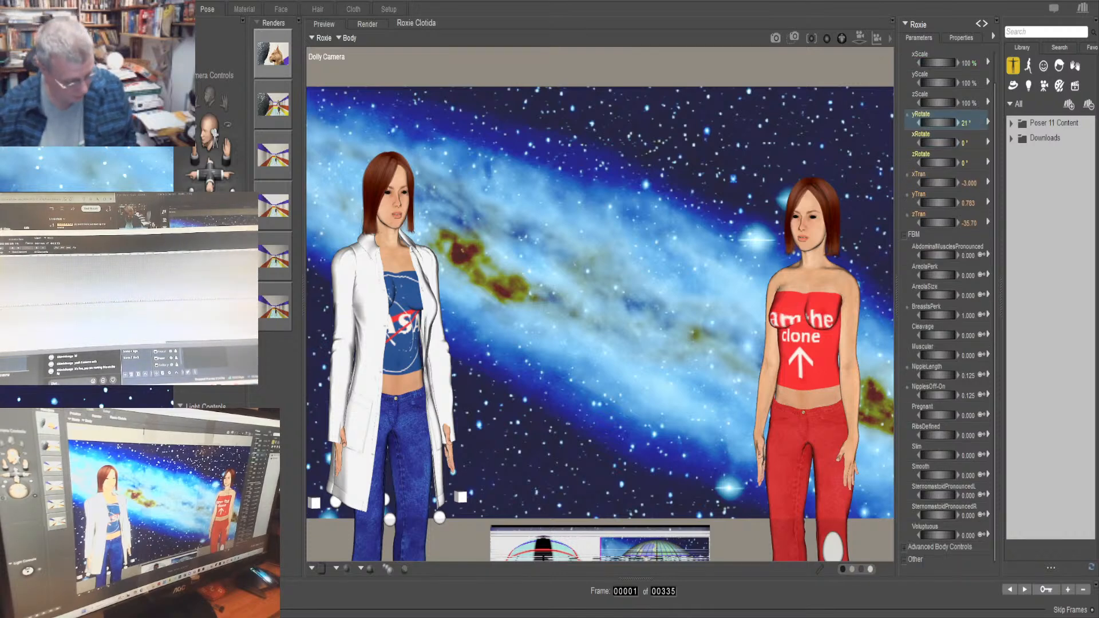
Compare the scene at frame 1 with frame 166, ending on frame 166
key(ctrl+h)
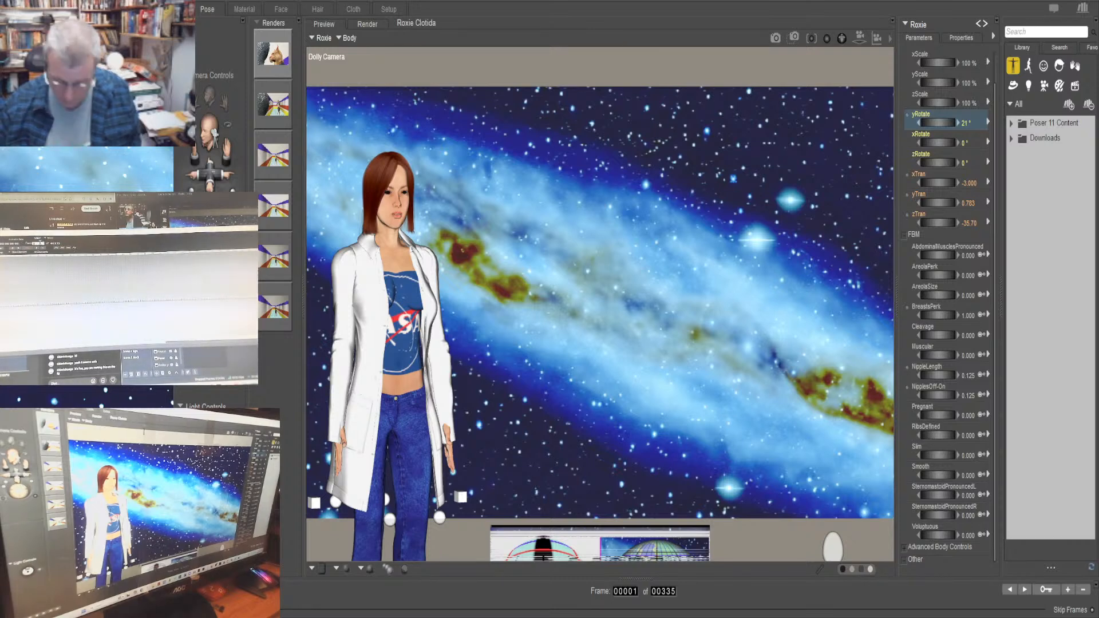
text(166)
key(Return)
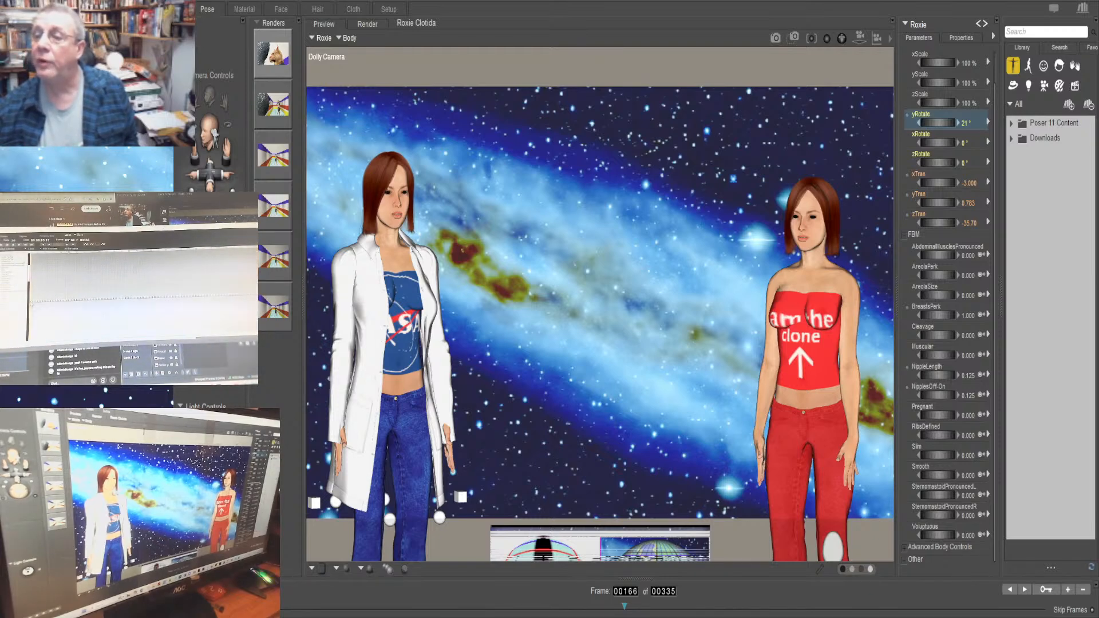
key(Home)
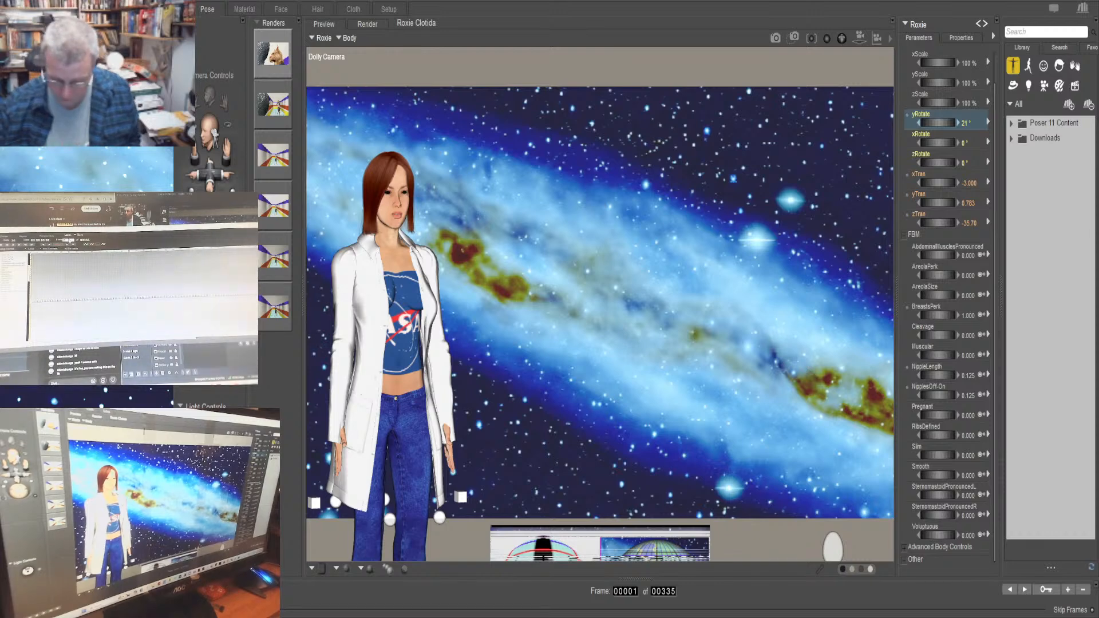
text(166)
key(Return)
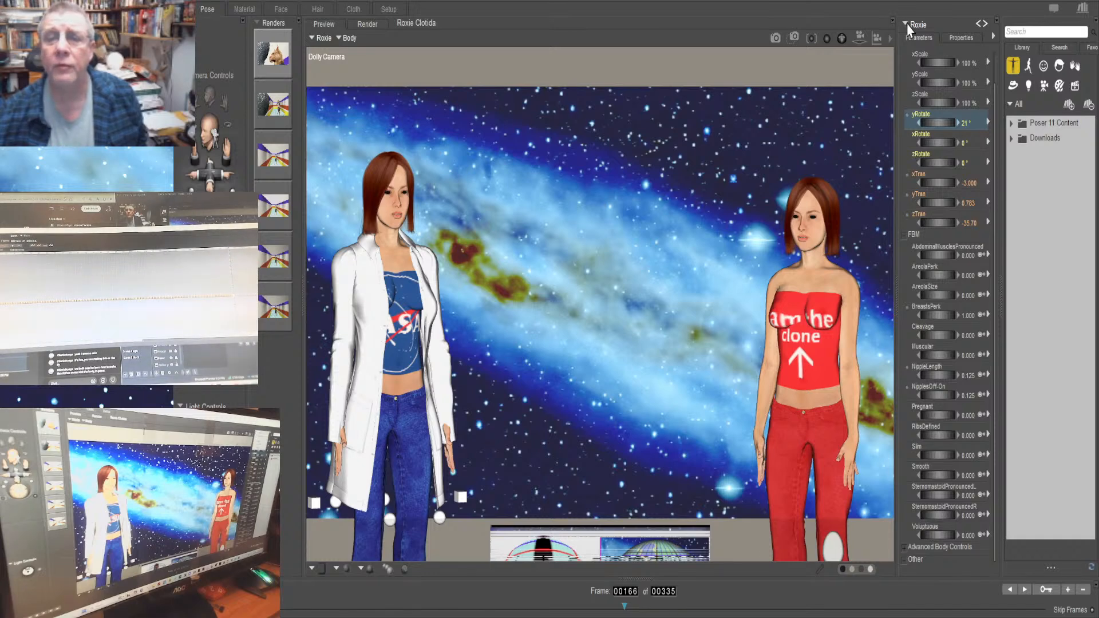
Select Roxie's waist and compare its pose at frames 1 and 166, ending on frame 166
click(994, 57)
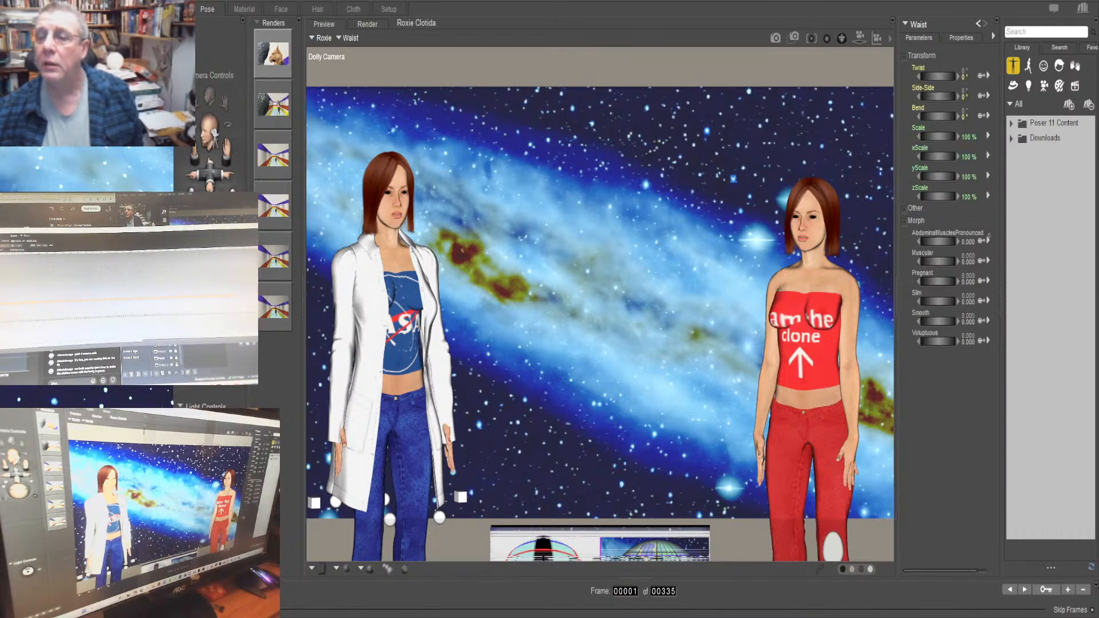
key(ctrl+z)
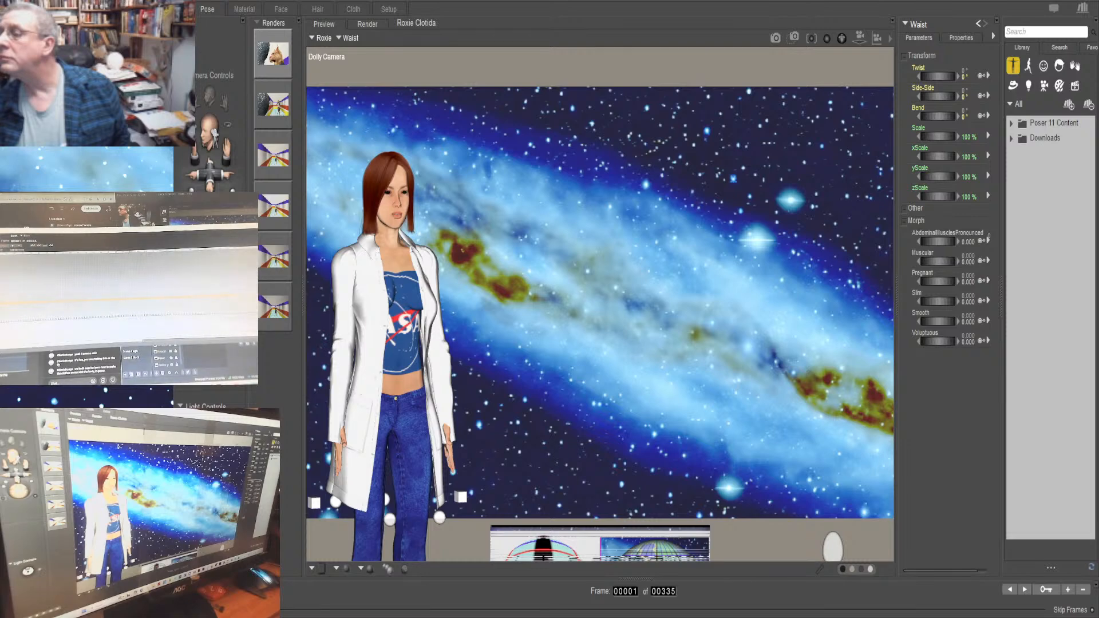
click(624, 606)
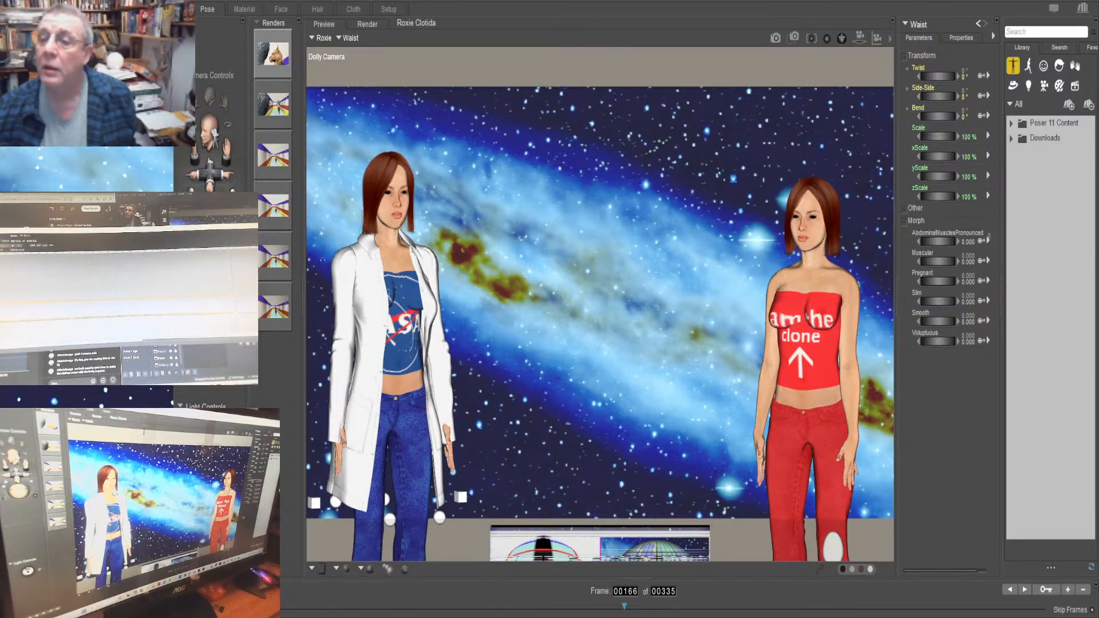
key(Home)
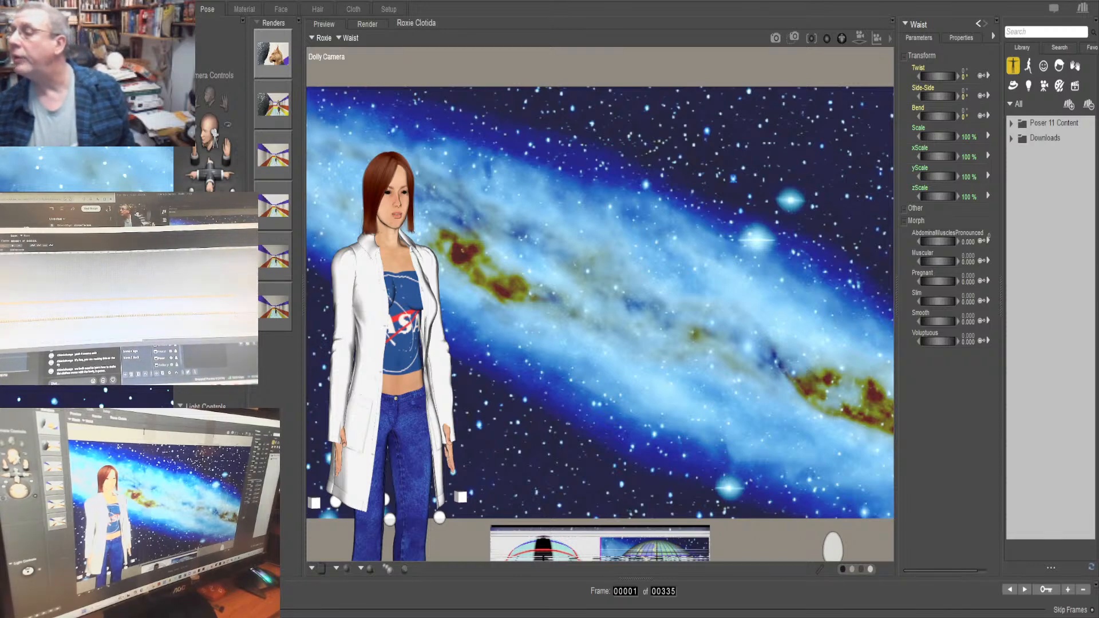
key(apostrophe)
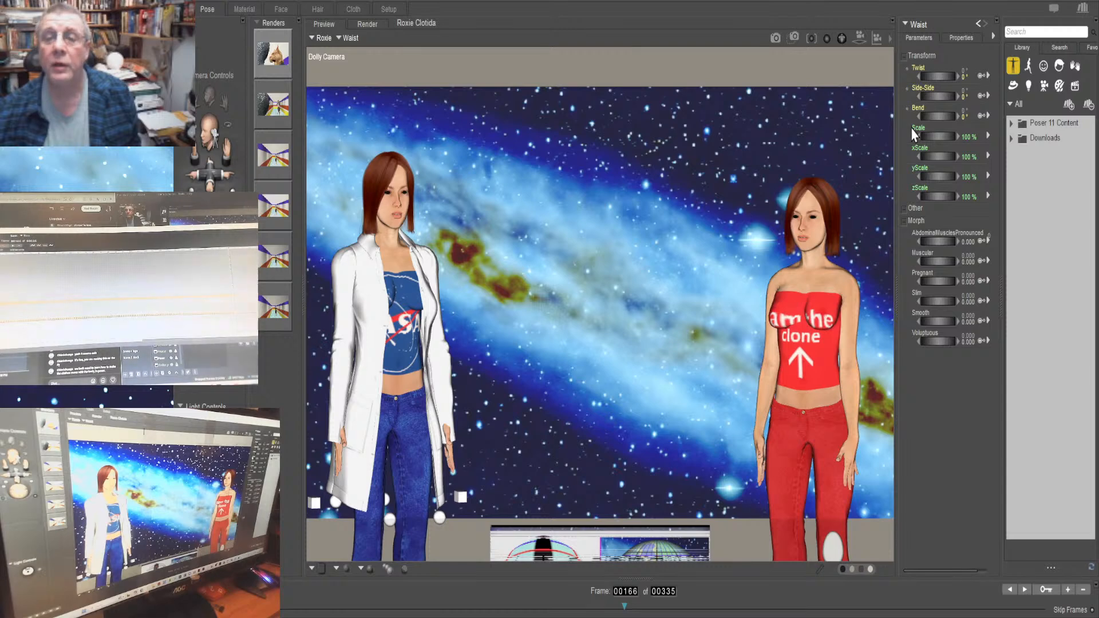
Try twisting Roxie's waist to about -36° at frame 166, and undo the twist
mouse_move(938, 81)
mouse_down()
mouse_move(916, 80)
mouse_move(966, 80)
mouse_move(890, 80)
mouse_move(963, 80)
mouse_move(920, 80)
mouse_move(952, 80)
mouse_up()
drag(938, 76, 900, 76)
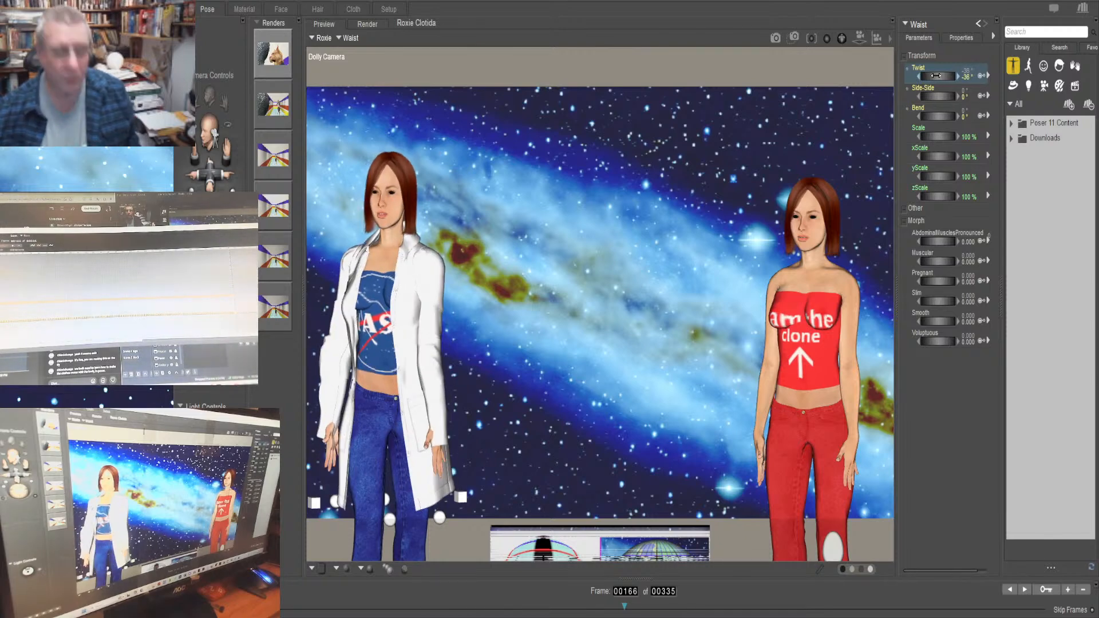
key(ctrl+z)
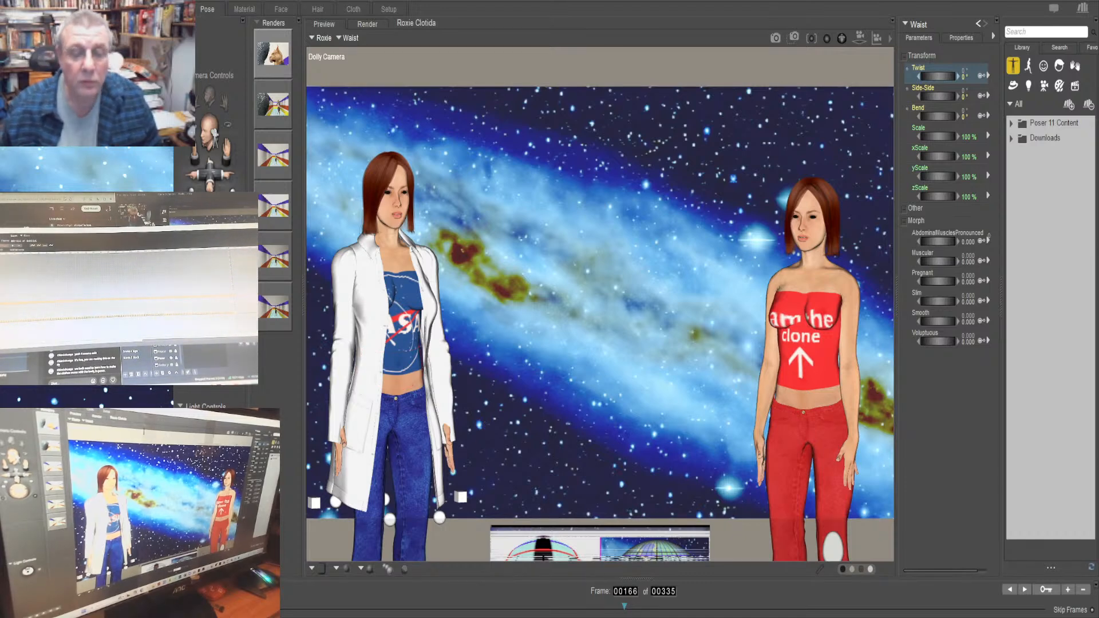
Go to frame 222 and set the Twist of Roxie's waist to 25°
drag(624, 606, 763, 606)
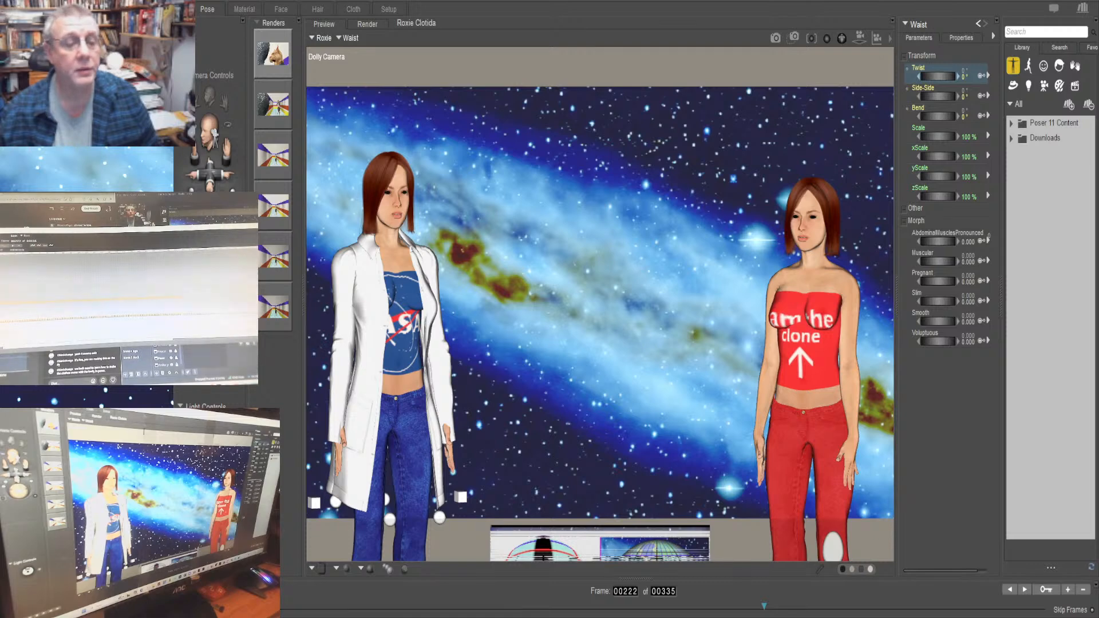
drag(930, 76, 945, 76)
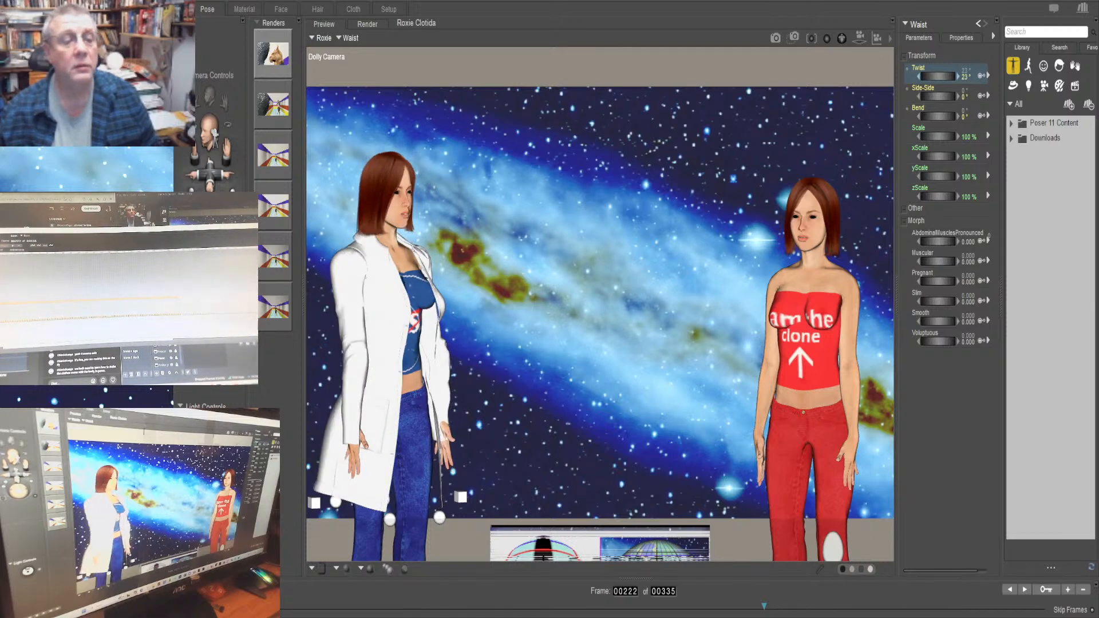
drag(944, 76, 946, 77)
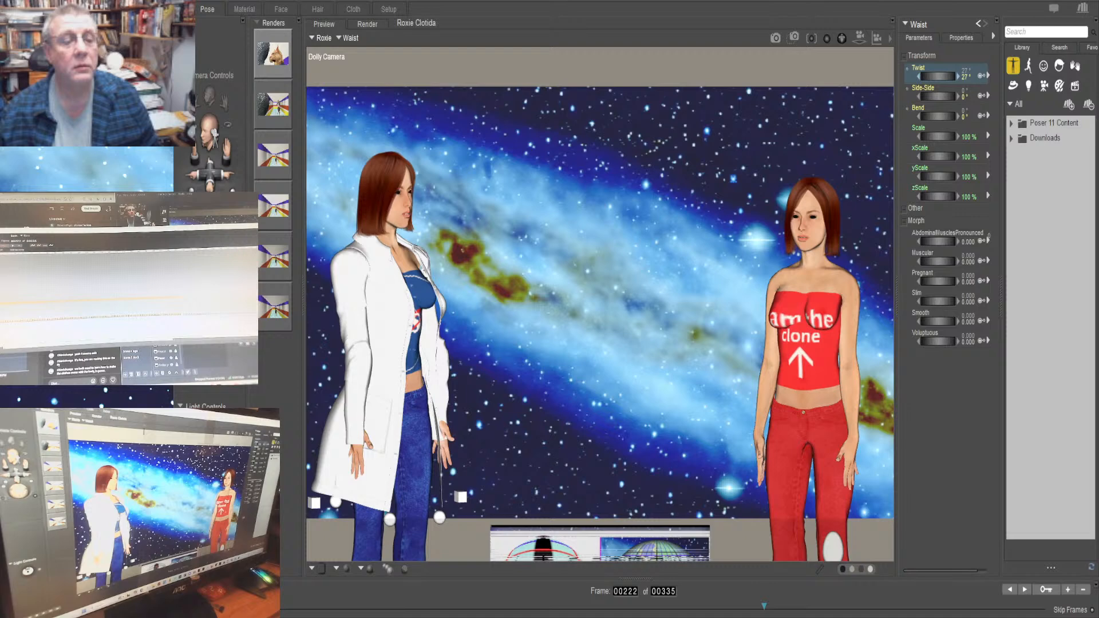
click(966, 84)
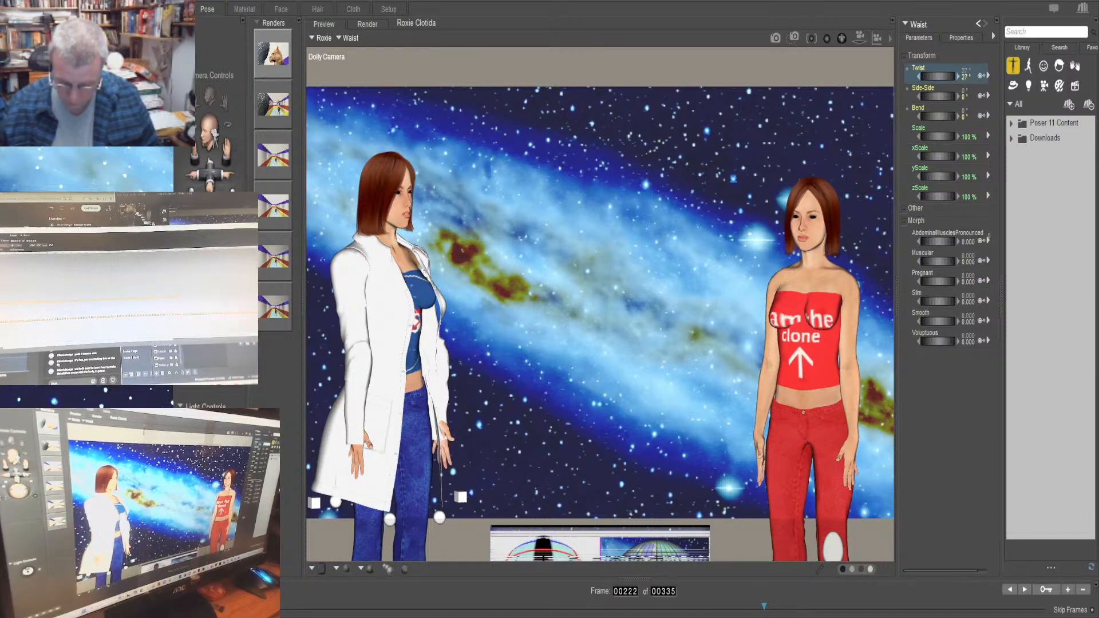
text(25)
key(Return)
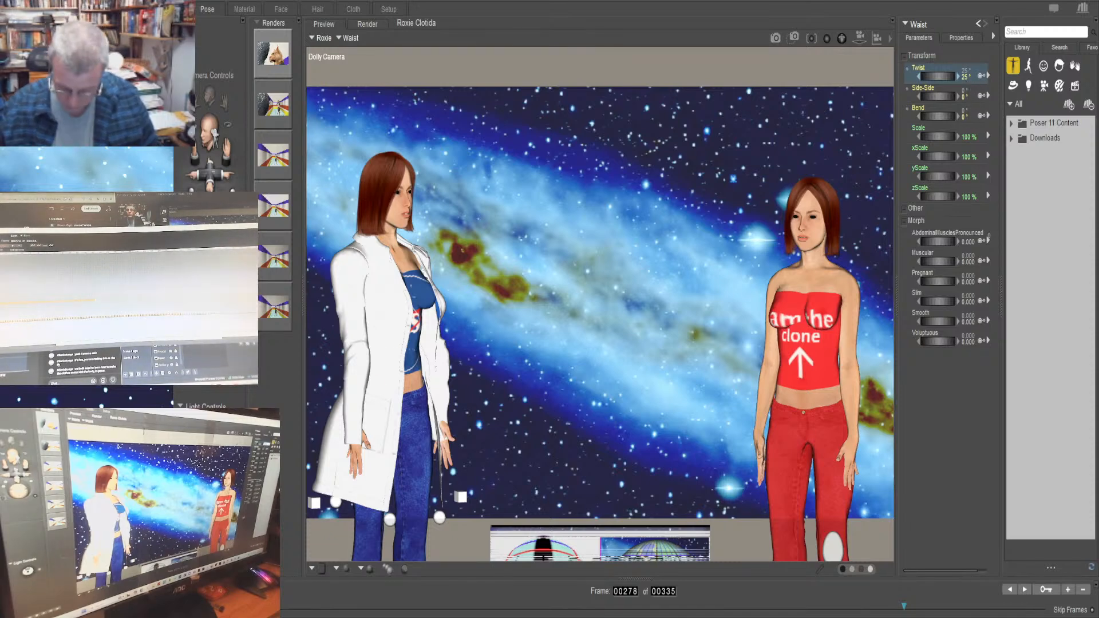
Try a waist Twist of 0° for Roxie at frame 278, and undo the waist twist changes
text(0)
key(Return)
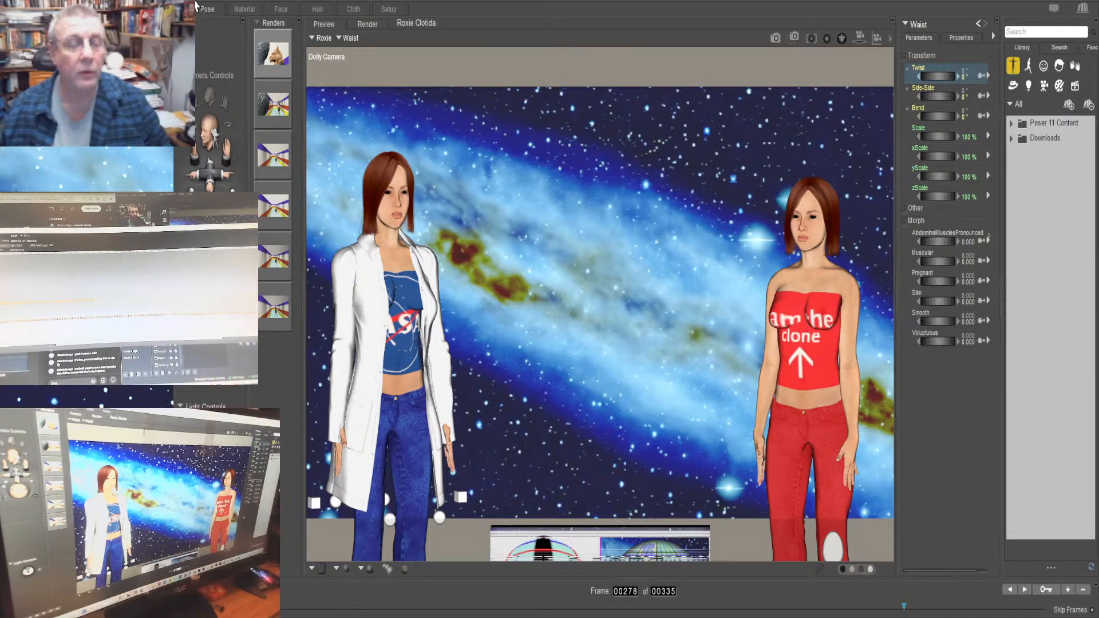
click(229, 7)
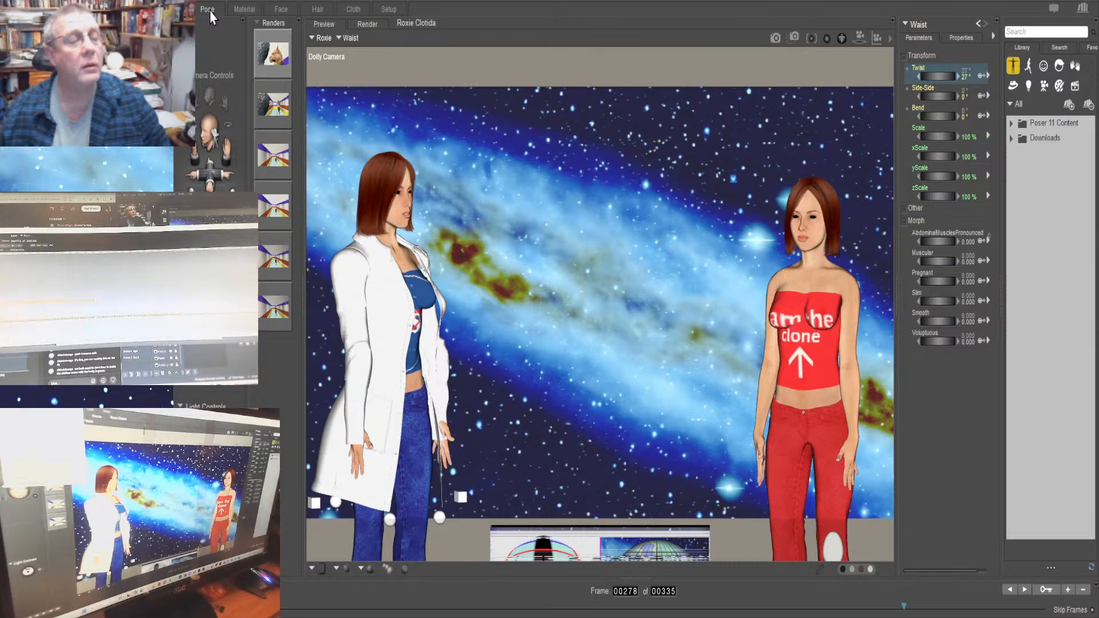
click(209, 10)
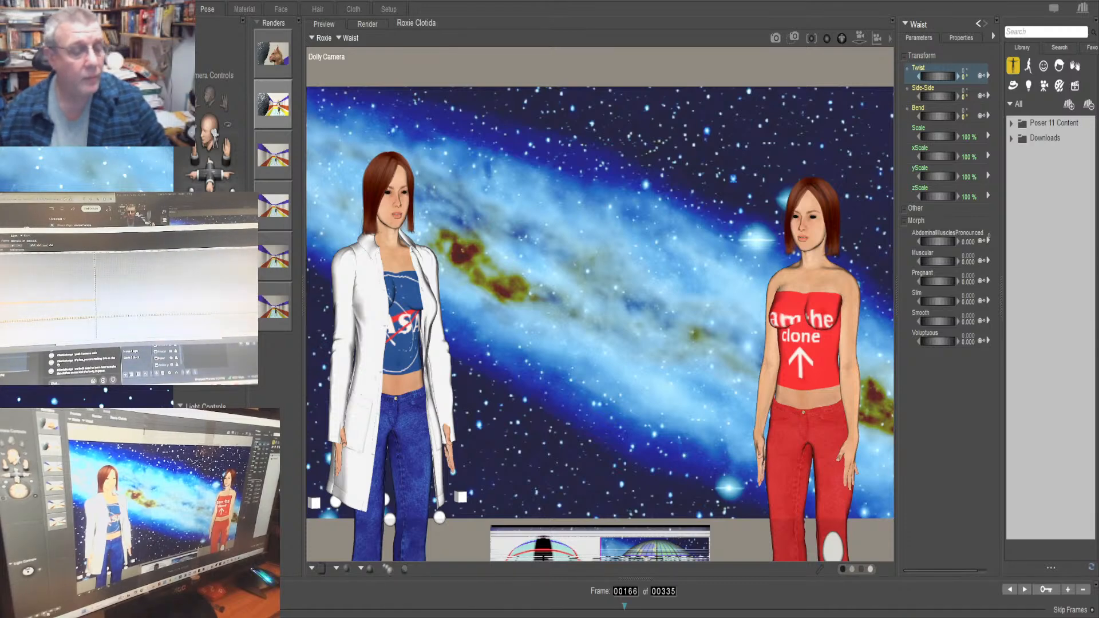
Preview the animation with Roxie's waist selected and return to frame 1
key(Right)
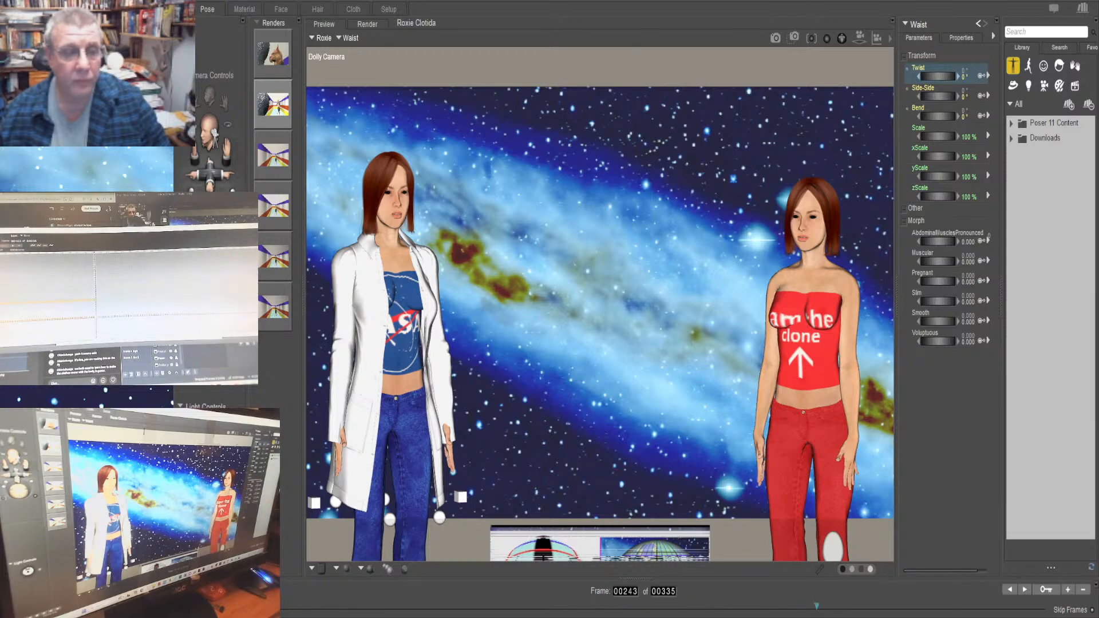
click(623, 593)
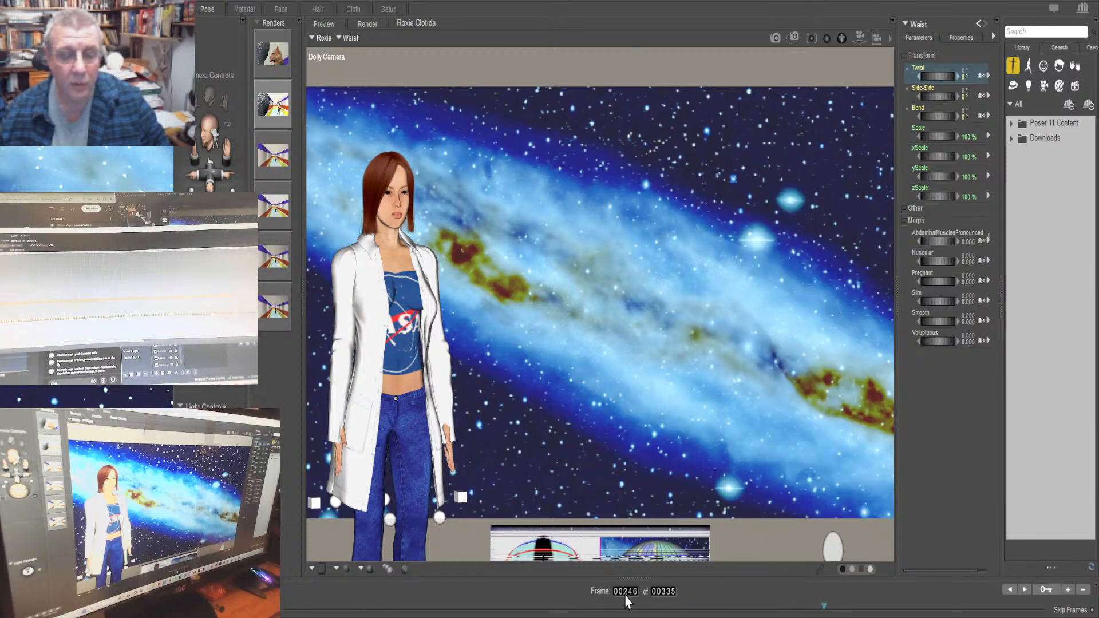
text(1)
key(Return)
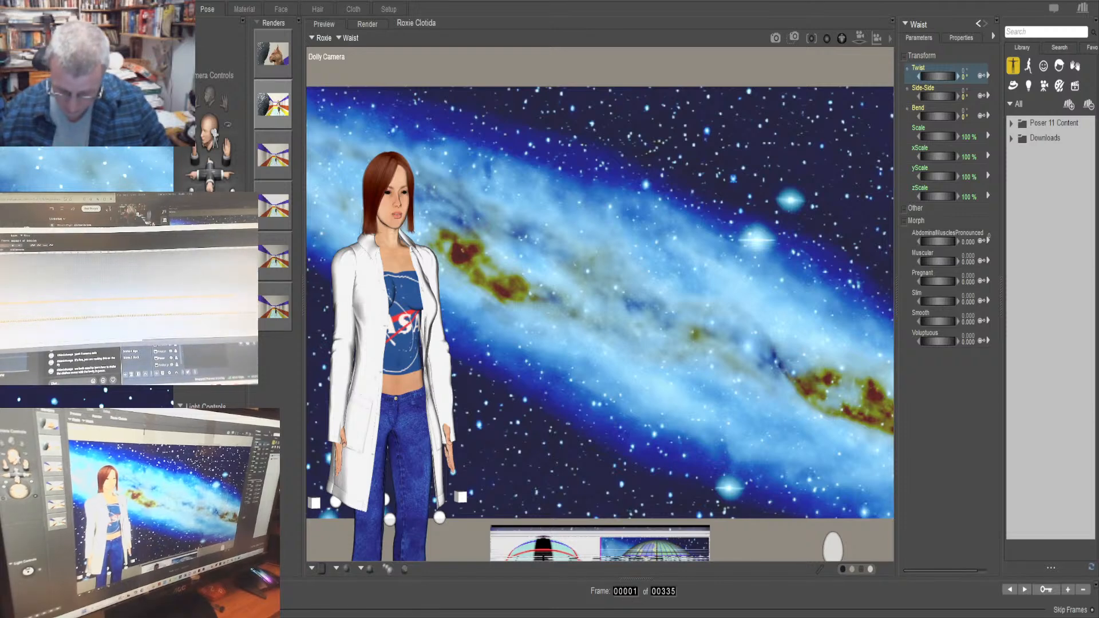
Check the scene at frame 166 and go on to frame 208
text(166)
key(Return)
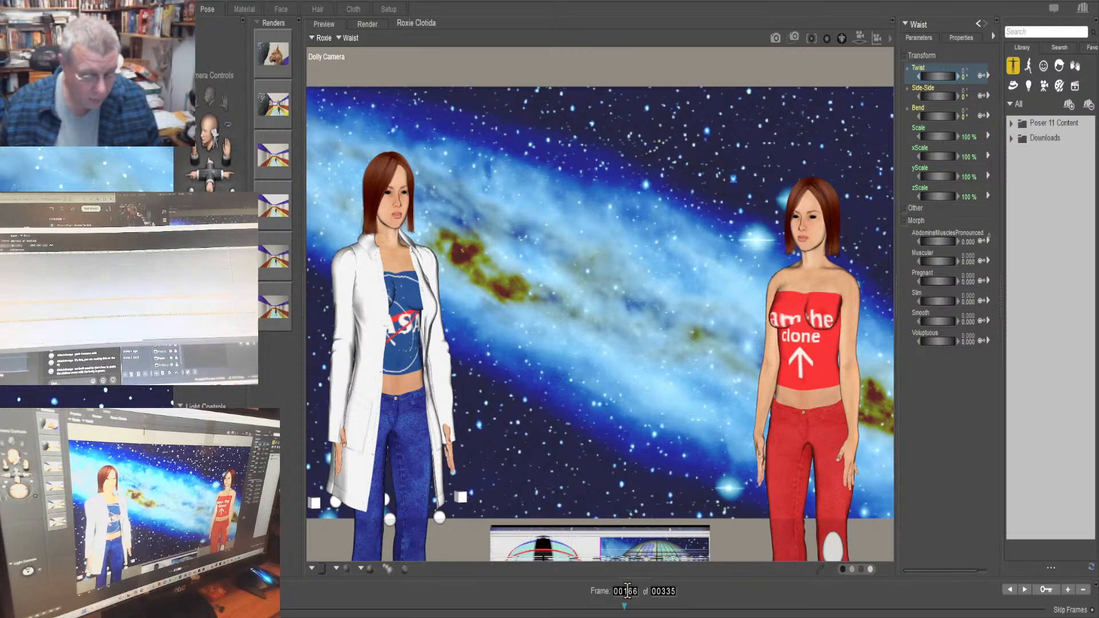
text(208)
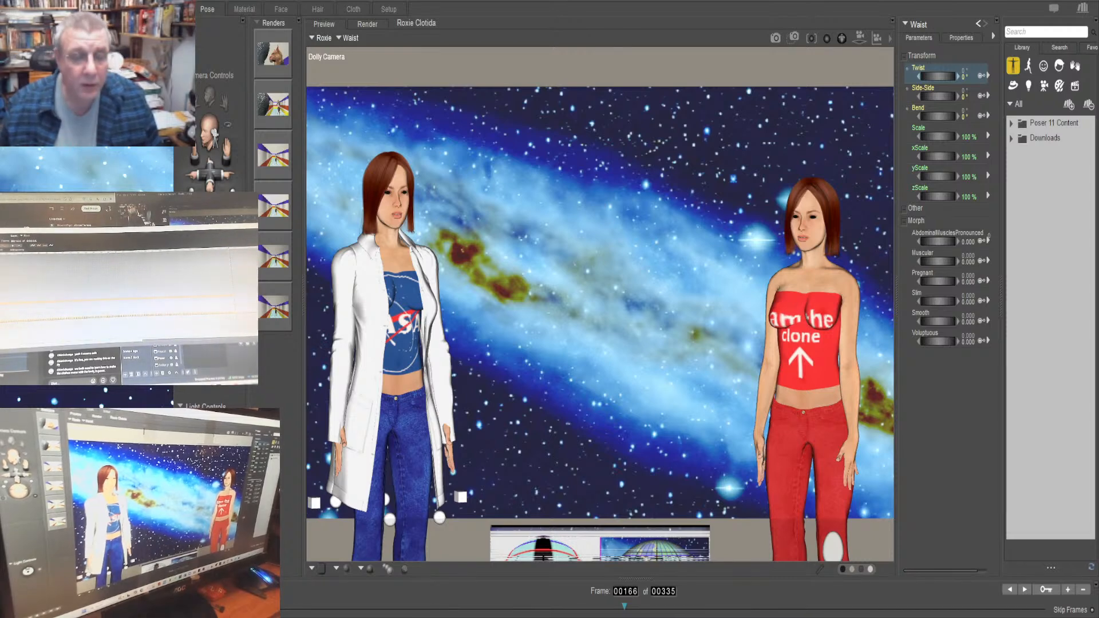
key(Return)
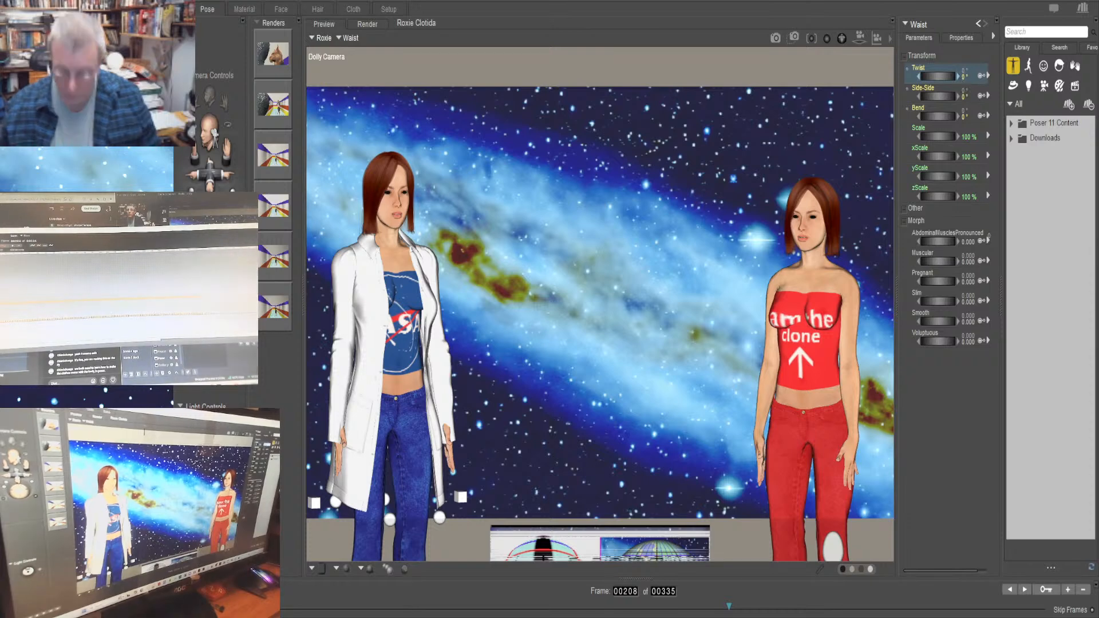
Set the Twist of Roxie's waist to 25° at frame 208 and to 0° at frame 250
text(25)
key(Return)
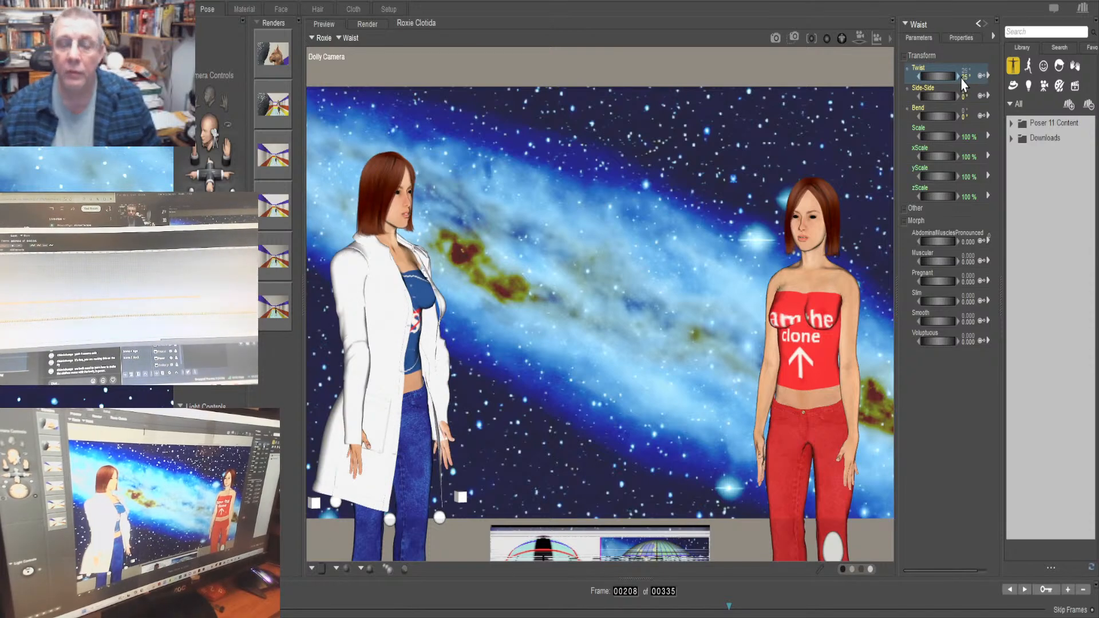
double_click(624, 590)
text(250)
key(Return)
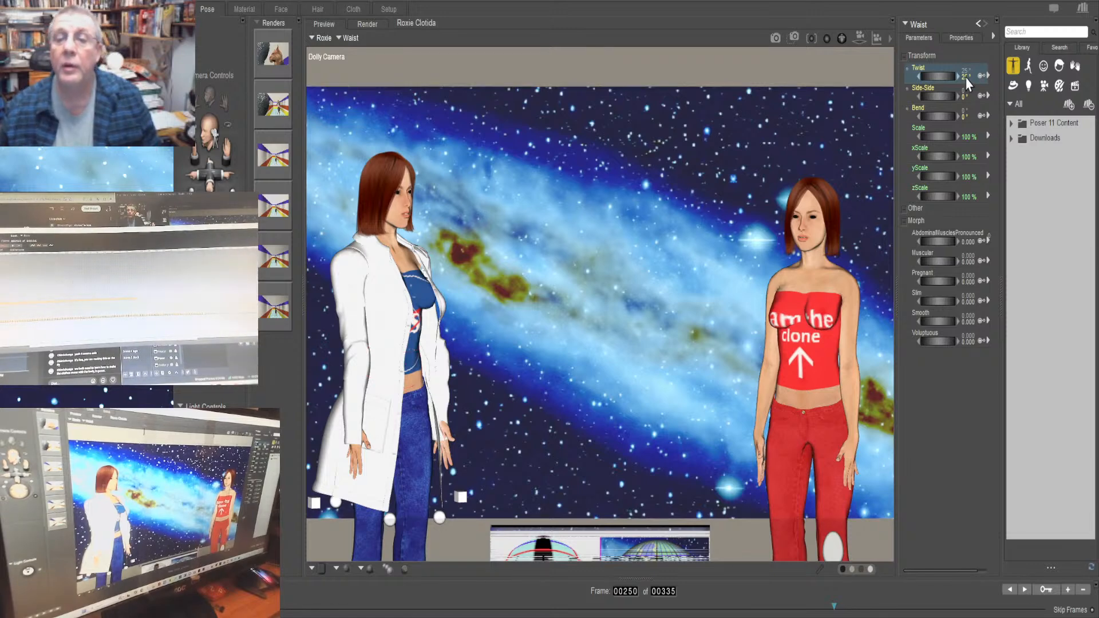
text(0)
key(Return)
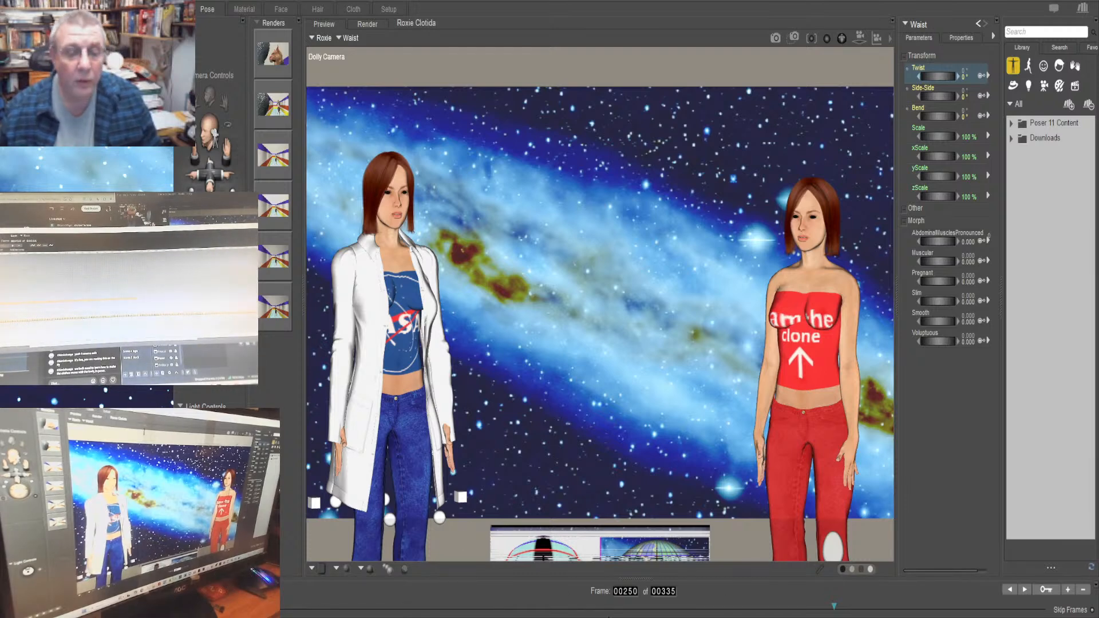
Try a waist Twist of 25° for Roxie at frame 249, and undo the change
key(Left)
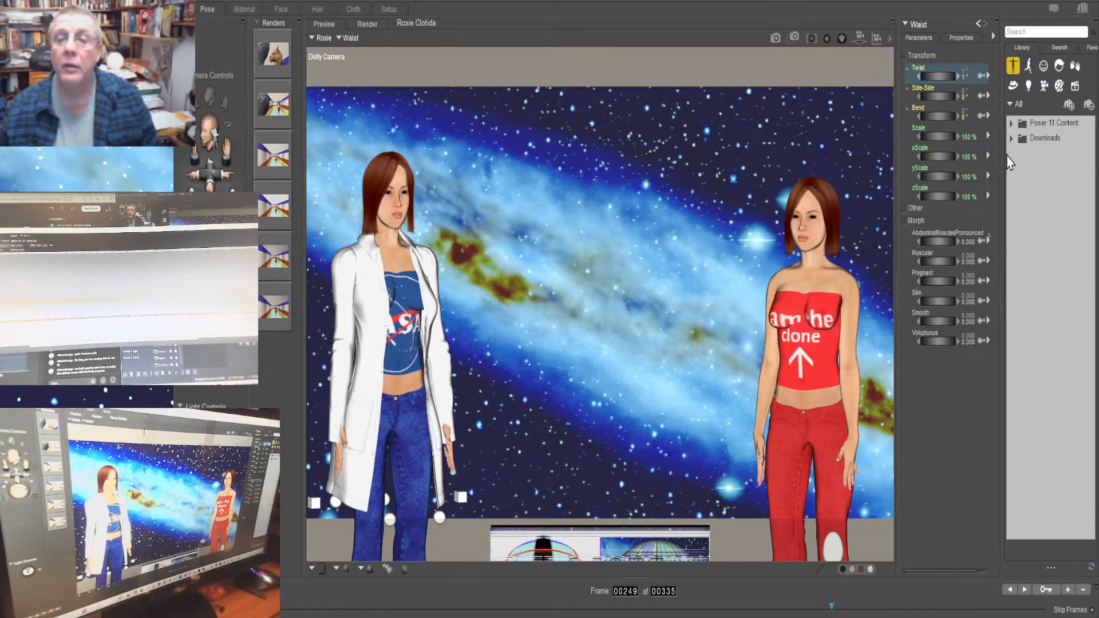
text(25)
key(Return)
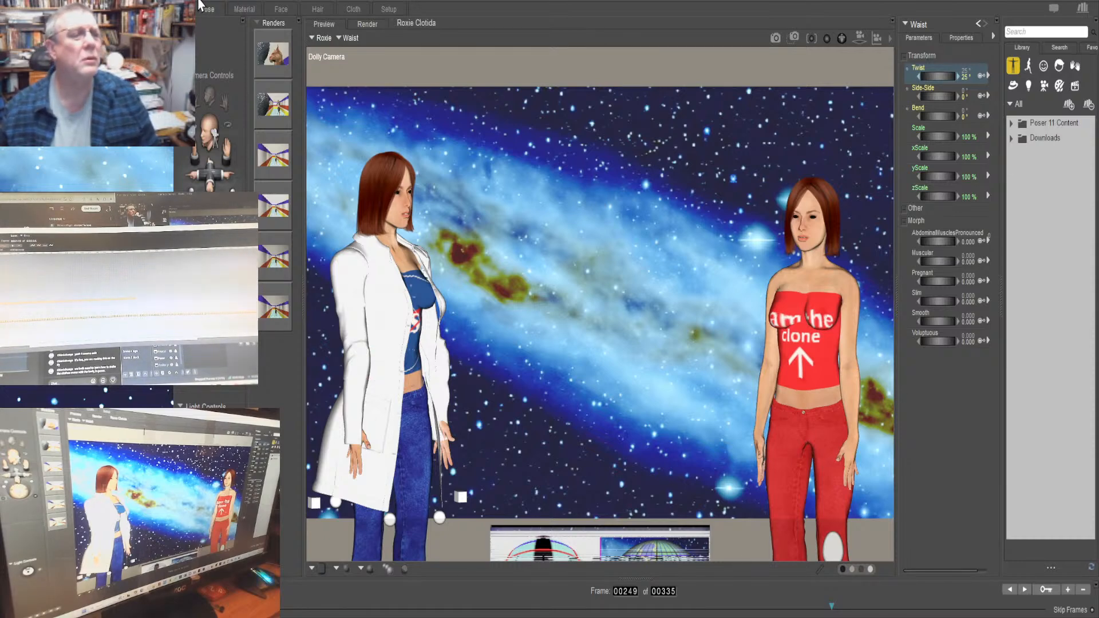
key(ctrl+z)
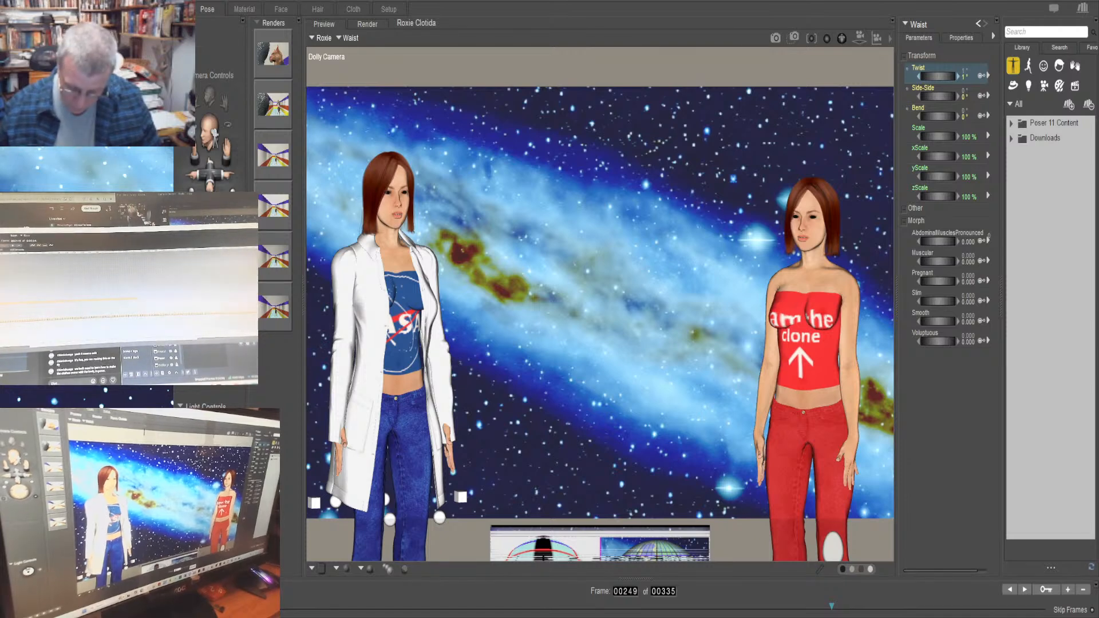
Move to frame 292 and set the Twist of Roxie's waist to 25°
drag(832, 606, 939, 606)
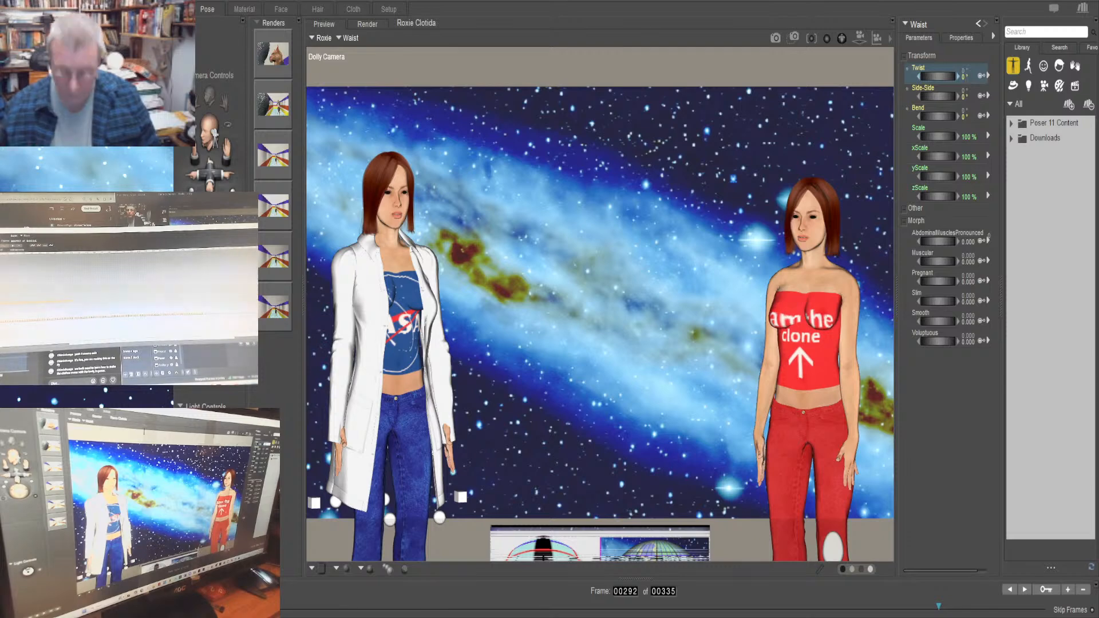
click(965, 75)
text(25)
key(Return)
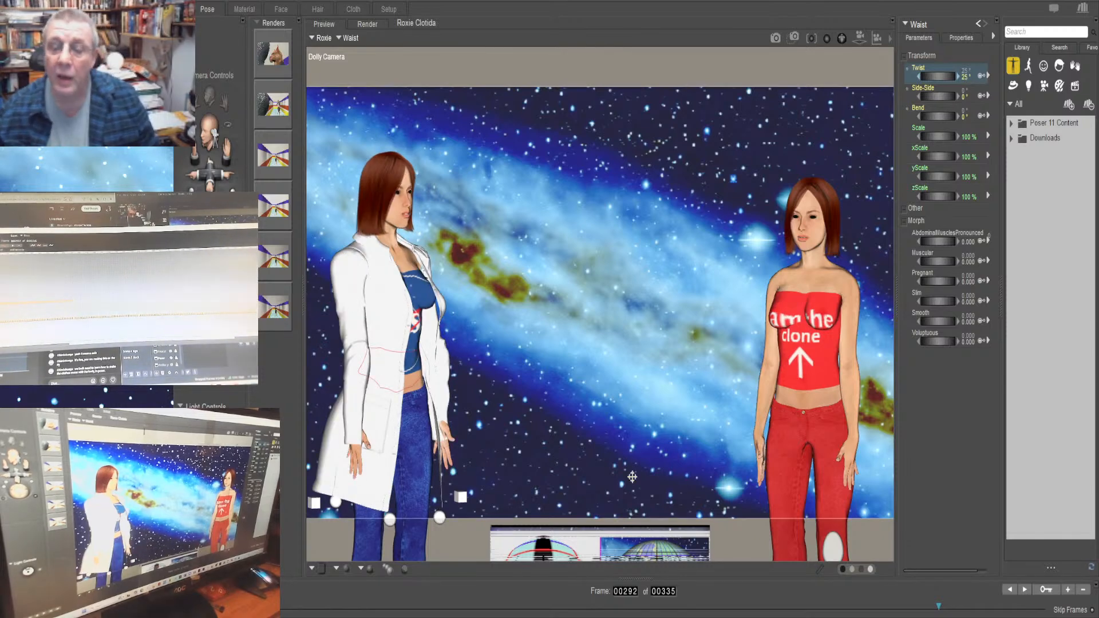
Go to frame 334 and set the Twist of Roxie's waist back to 0°
click(625, 591)
text(334)
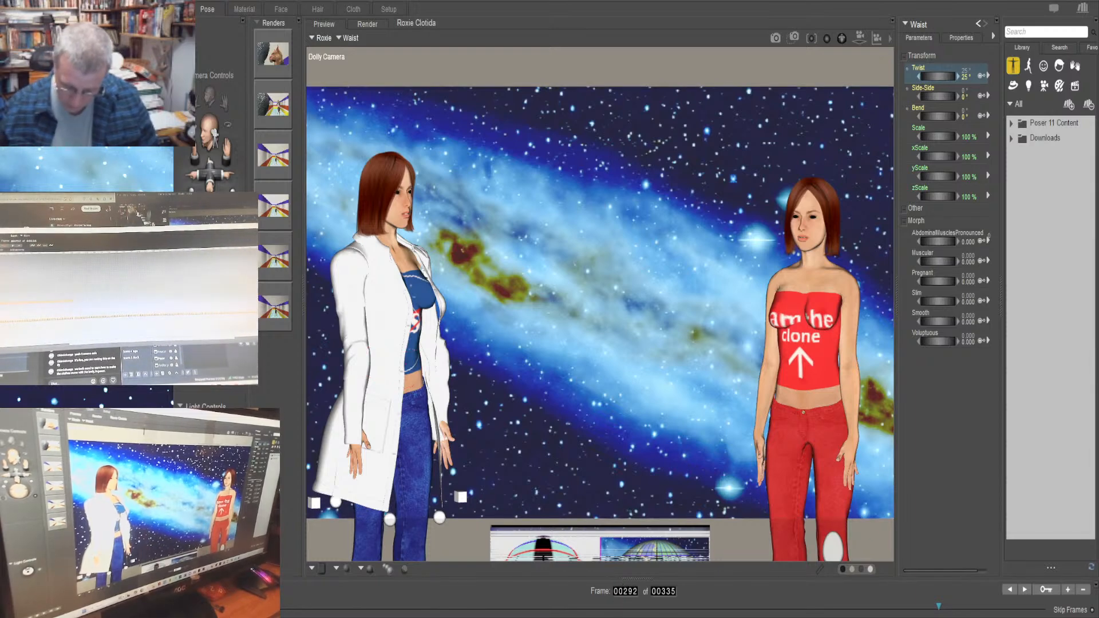
key(Return)
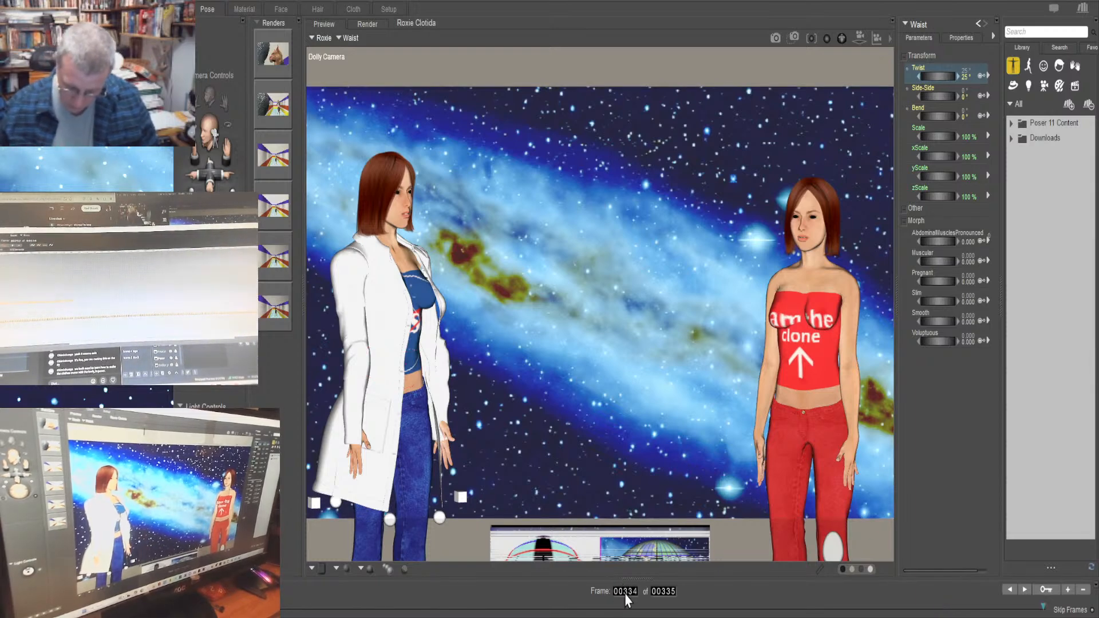
click(961, 68)
text(0)
key(Return)
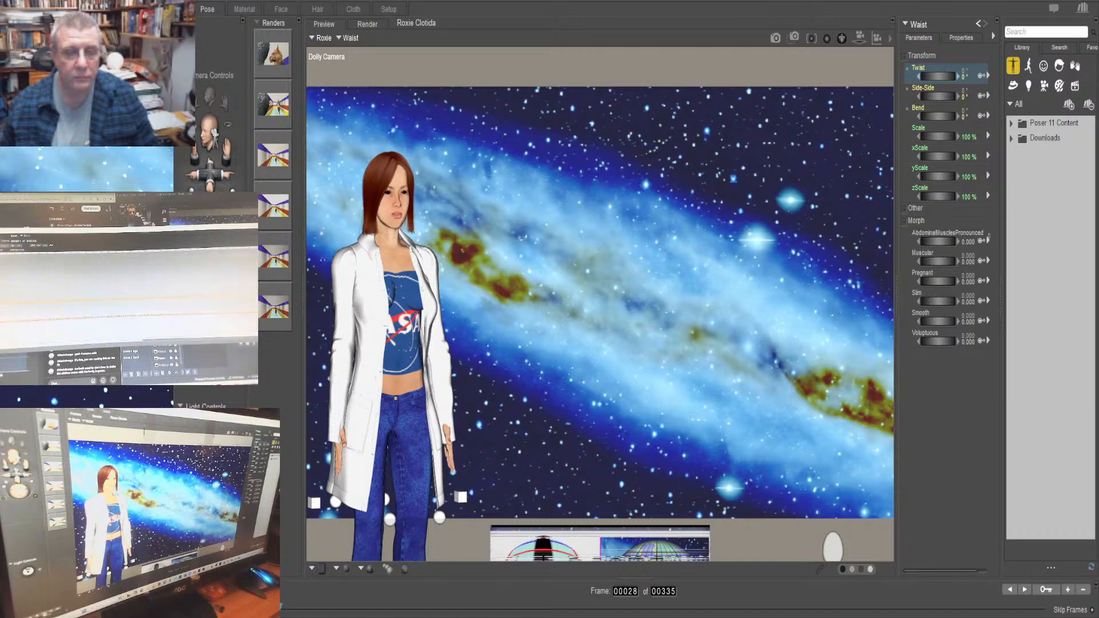
Return to frame 1 and extend the animation's length to 376 frames
key(Home)
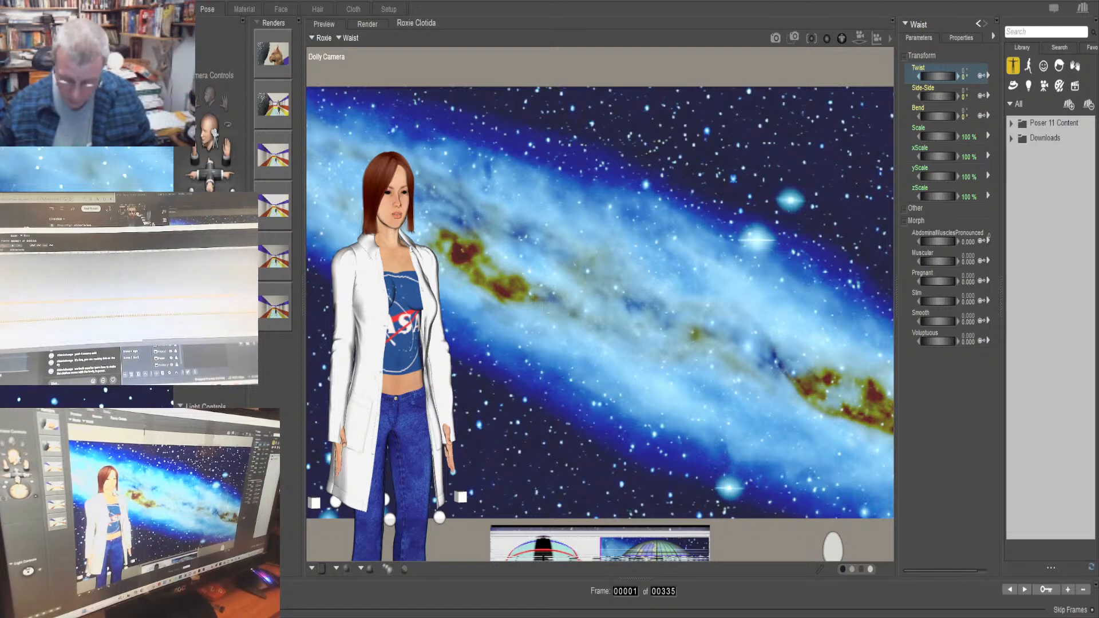
text(376)
key(Return)
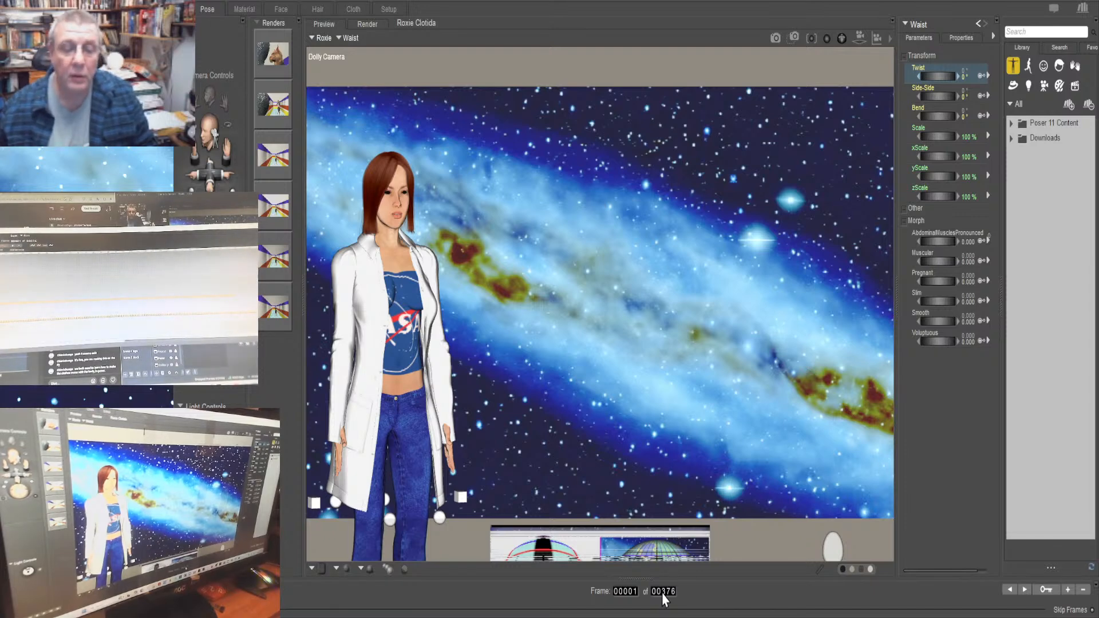
Go to frame 340, make Clotilda the current figure and select her left shoulder
double_click(622, 591)
text(340)
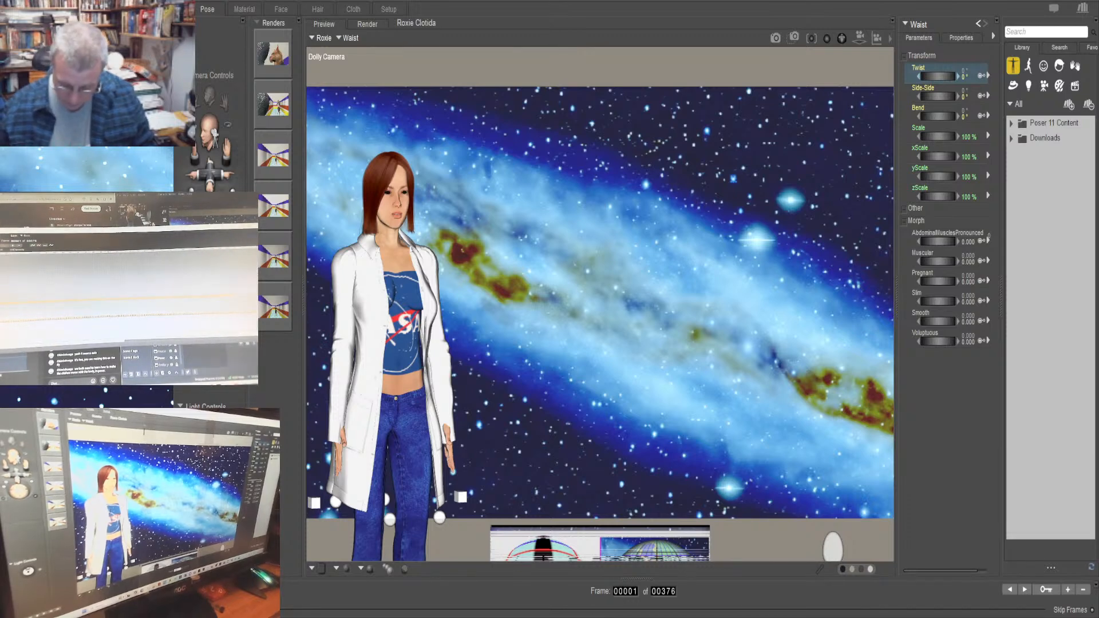
key(Return)
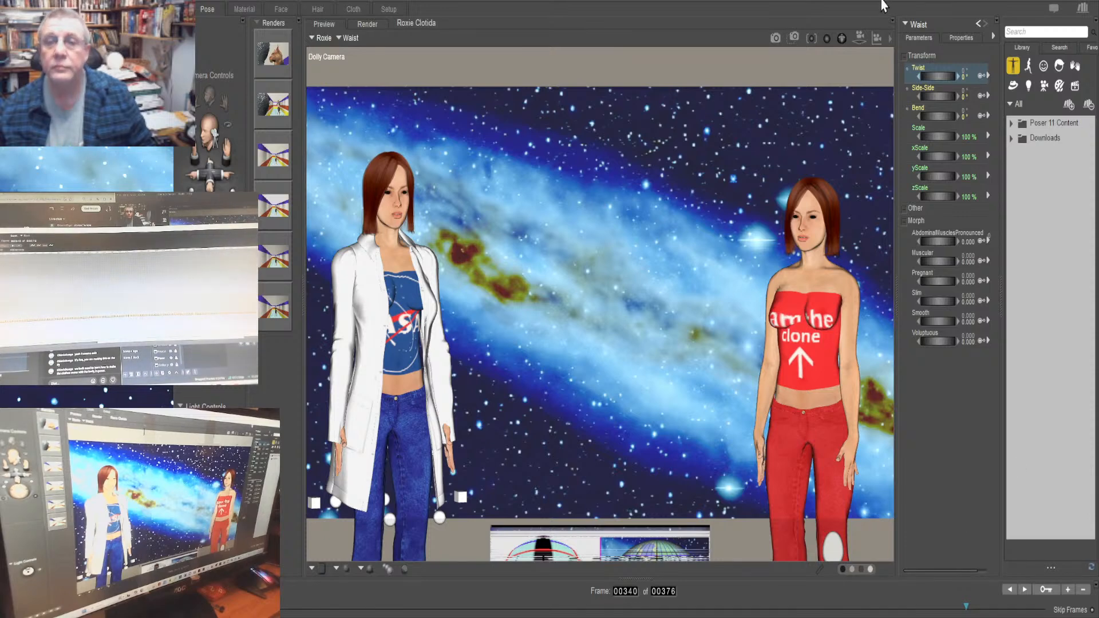
click(320, 38)
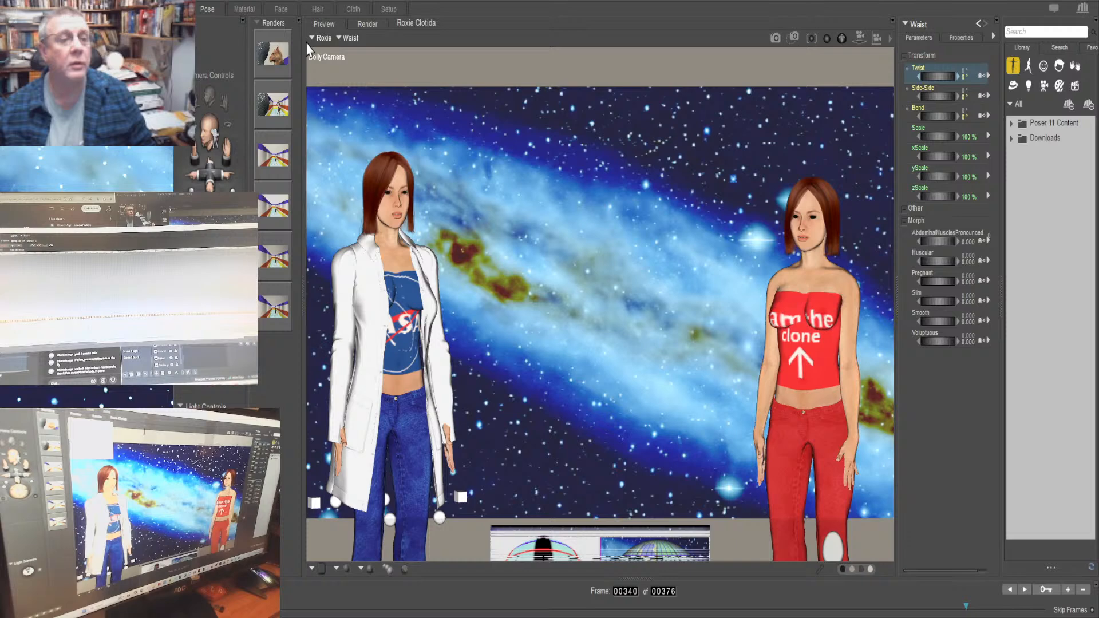
click(336, 60)
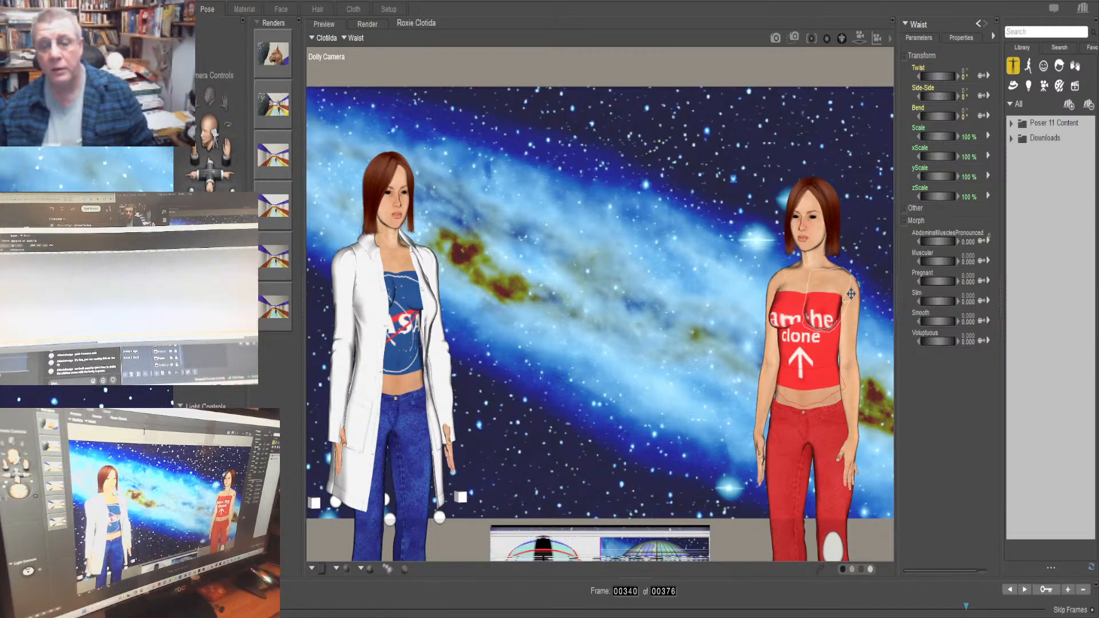
click(850, 322)
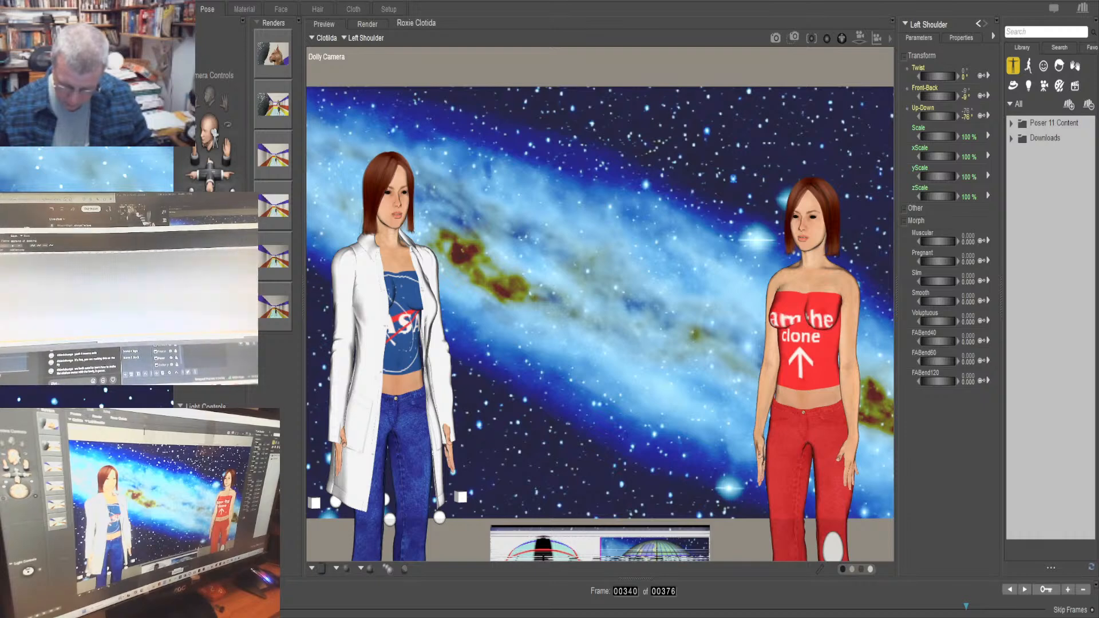
Select Clotilda's whole body, bring up its xTran parameter and go to frame 325
click(932, 607)
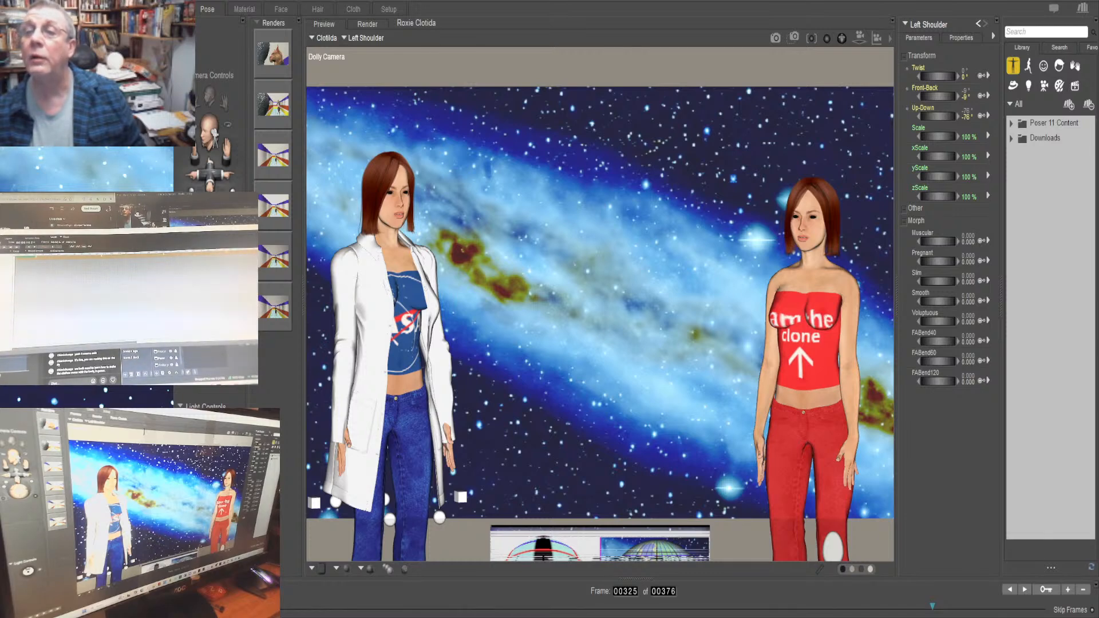
click(978, 23)
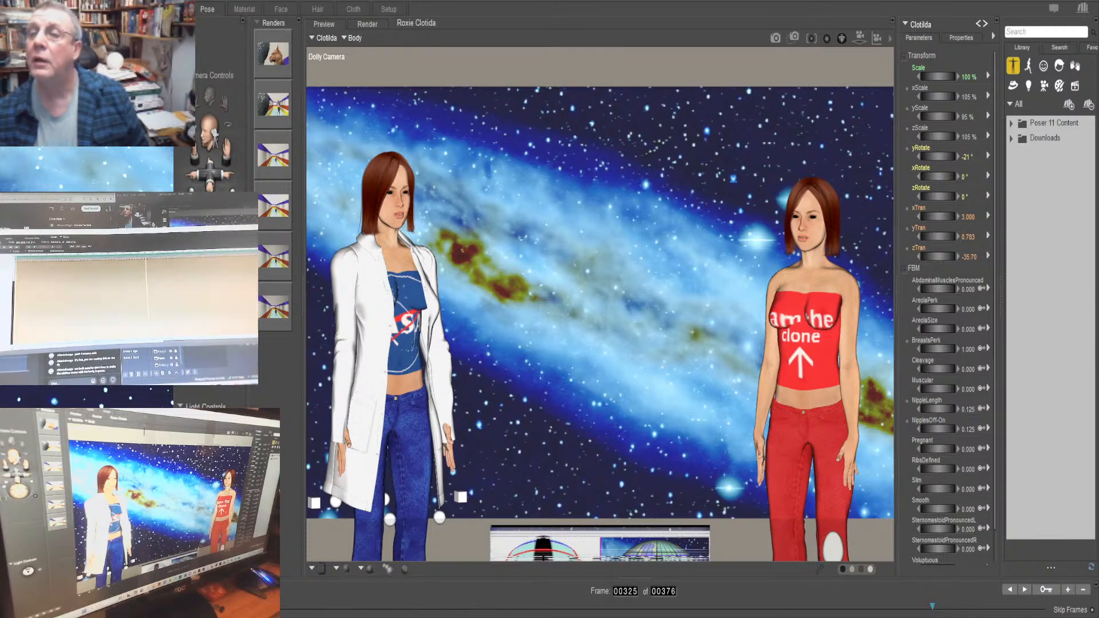
scroll(944, 182, down, 2)
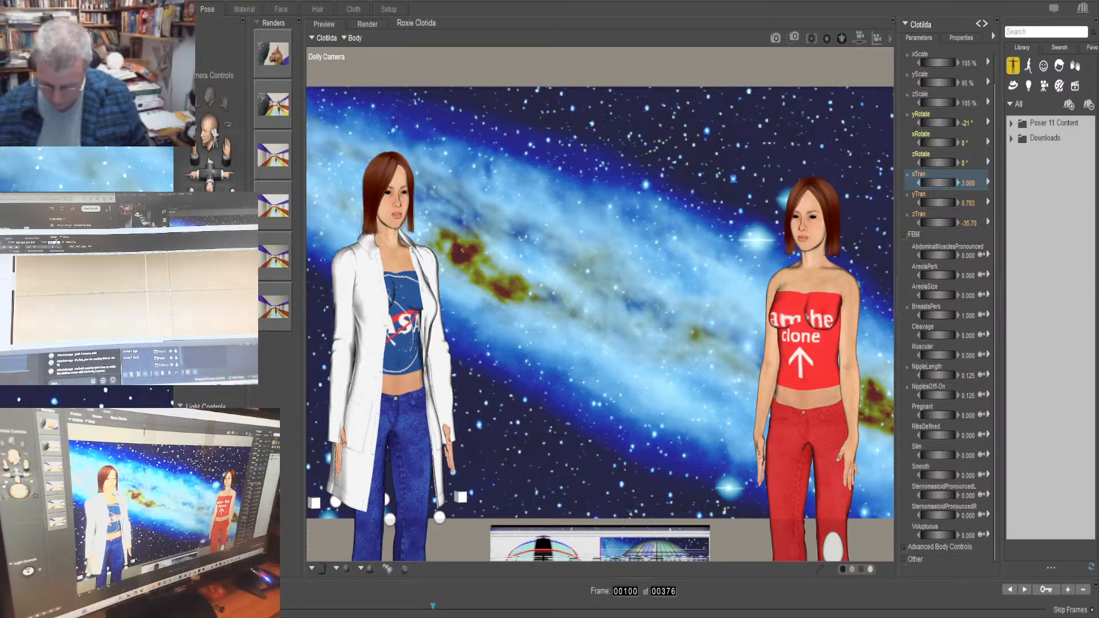
text(325)
key(Return)
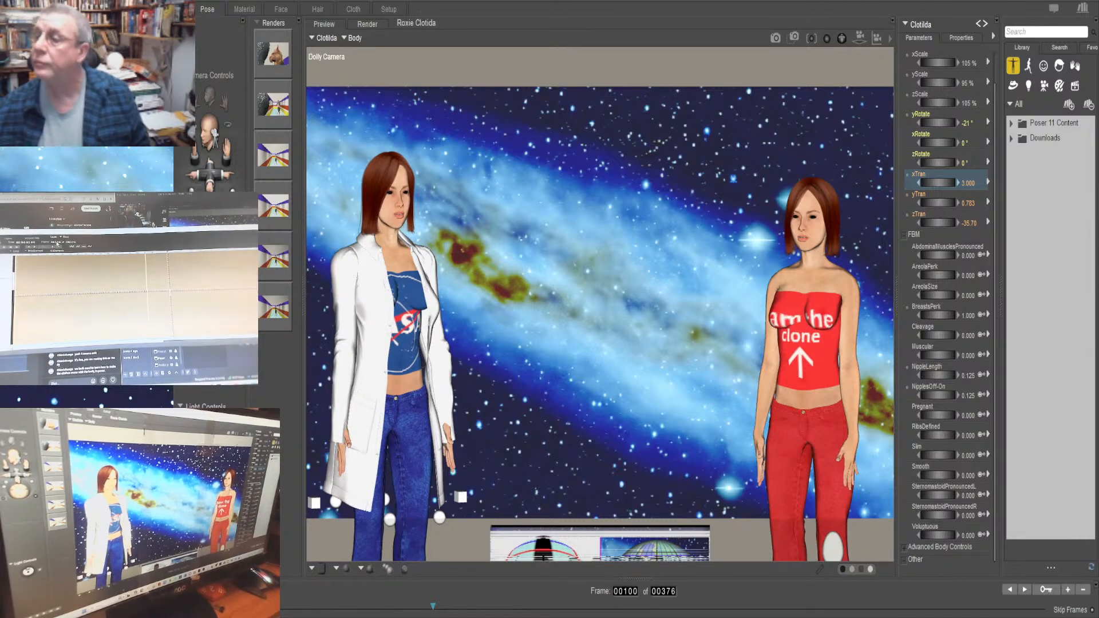
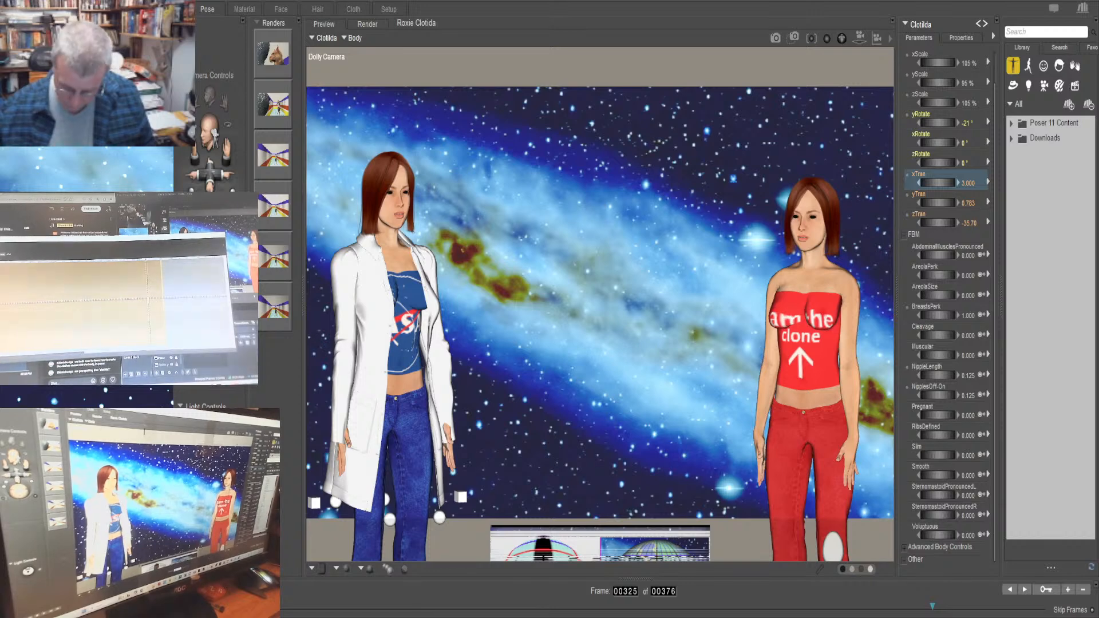
Go to frame 340 and lower Clotilda's body to a yTran of -0.215
text(340)
key(Return)
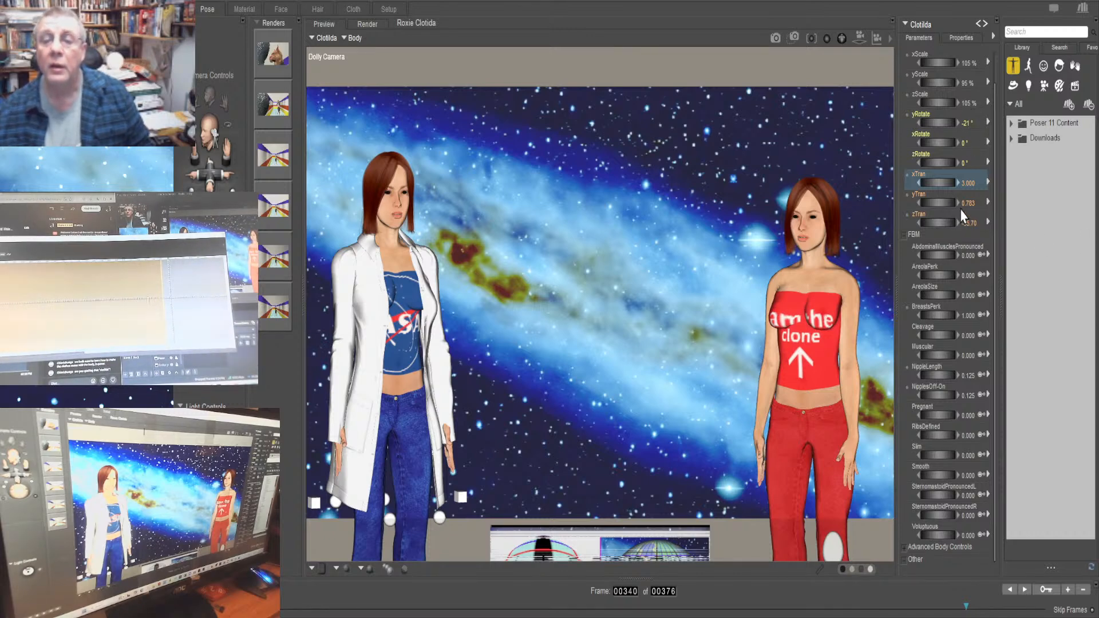
click(938, 203)
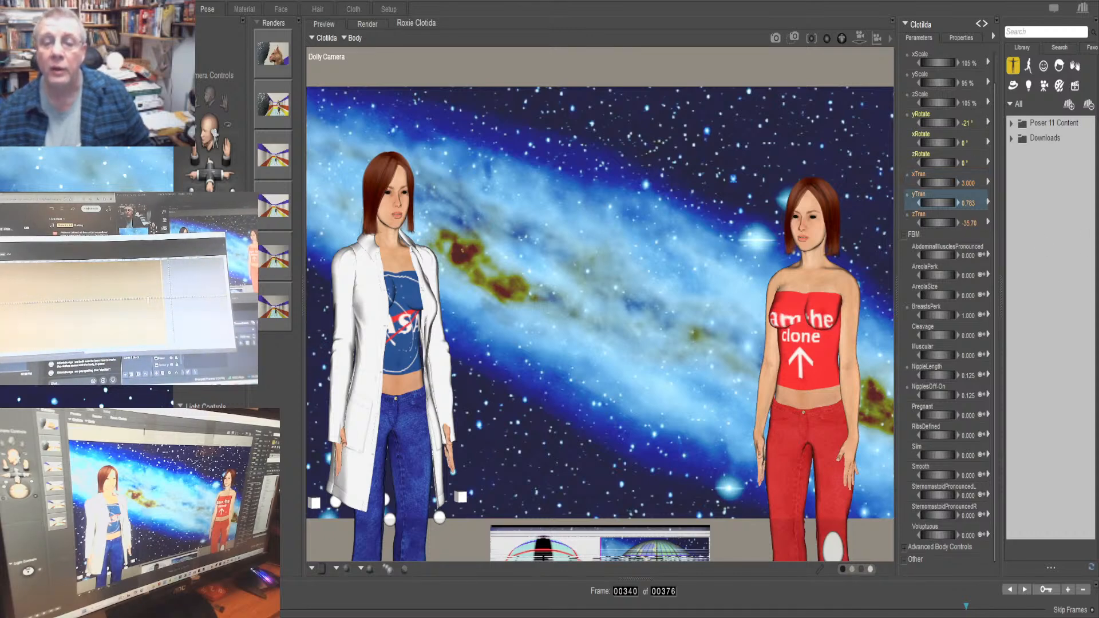
drag(938, 203, 897, 203)
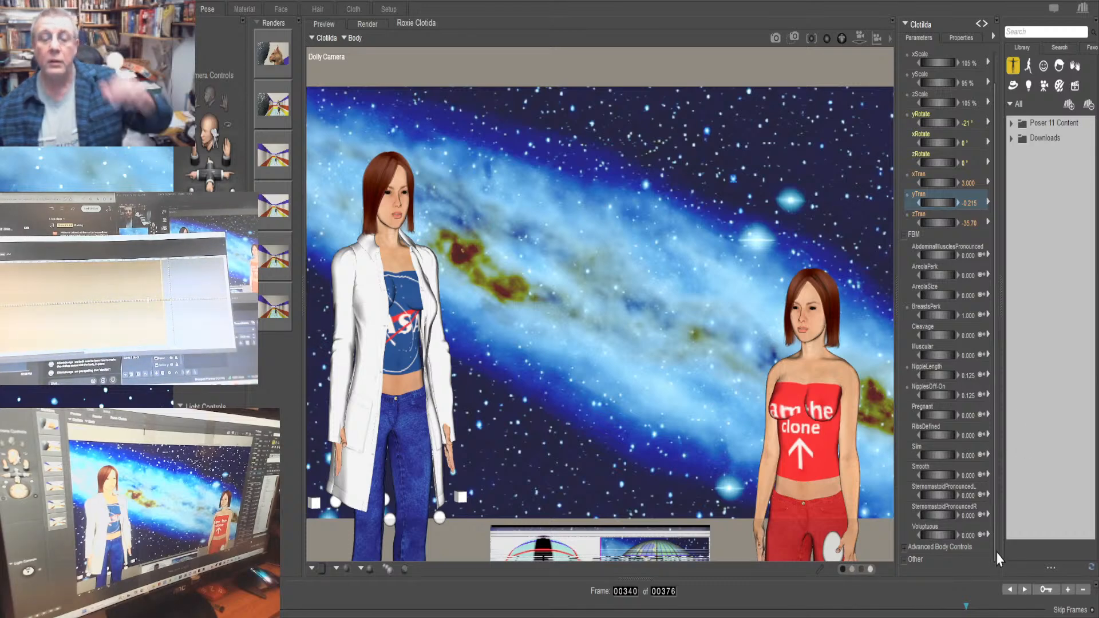
Select Clotilda's left shoulder and examine the animation curve of its Twist up to frame 348
click(848, 422)
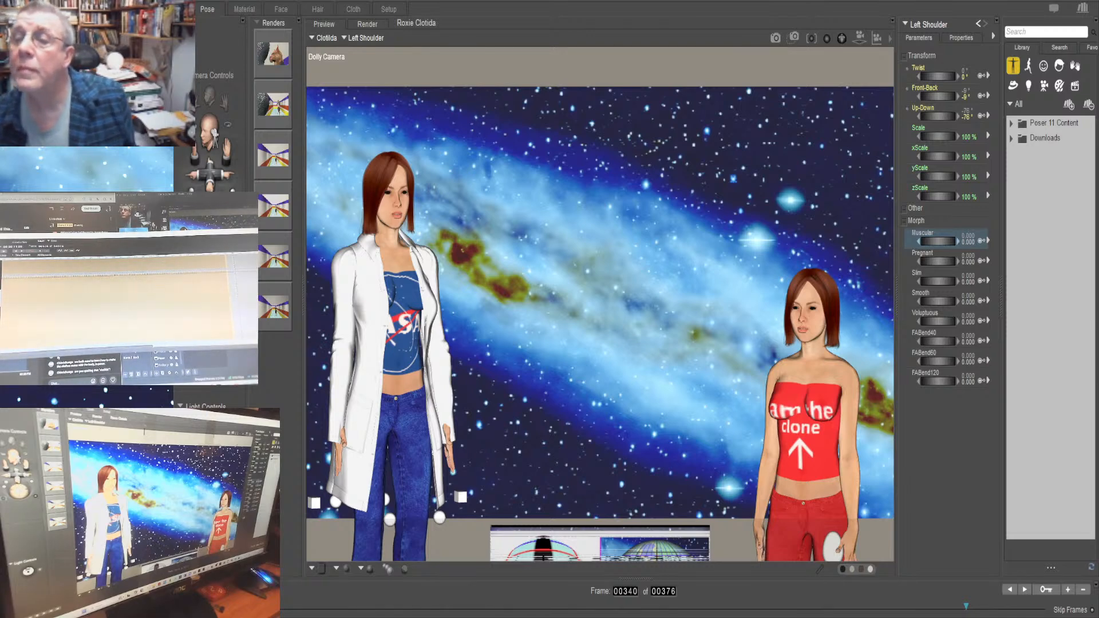
click(937, 75)
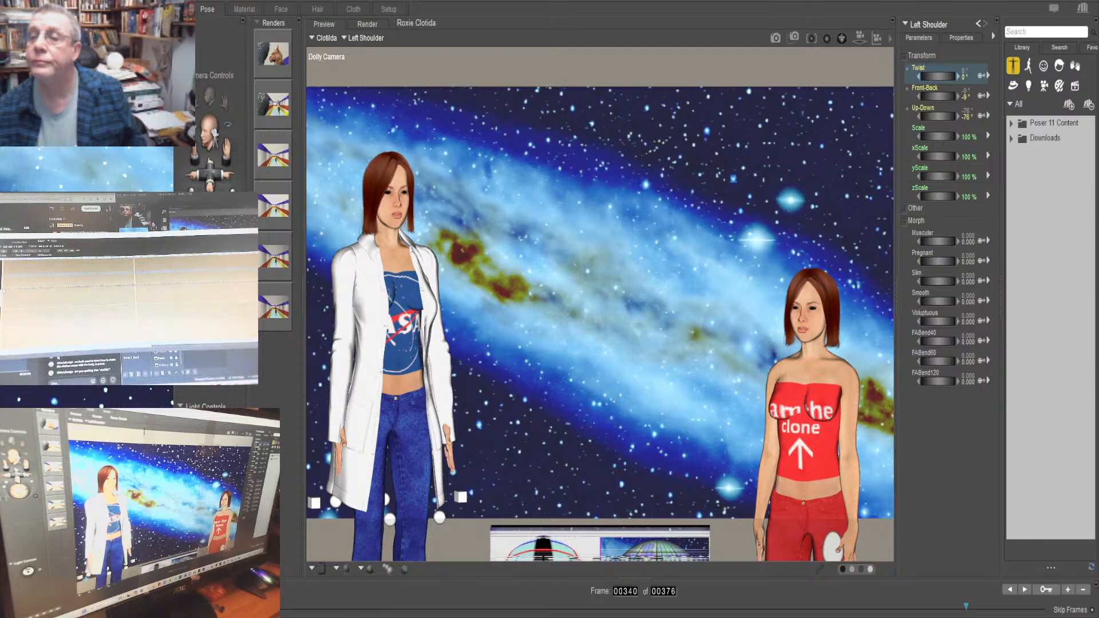
key(Home)
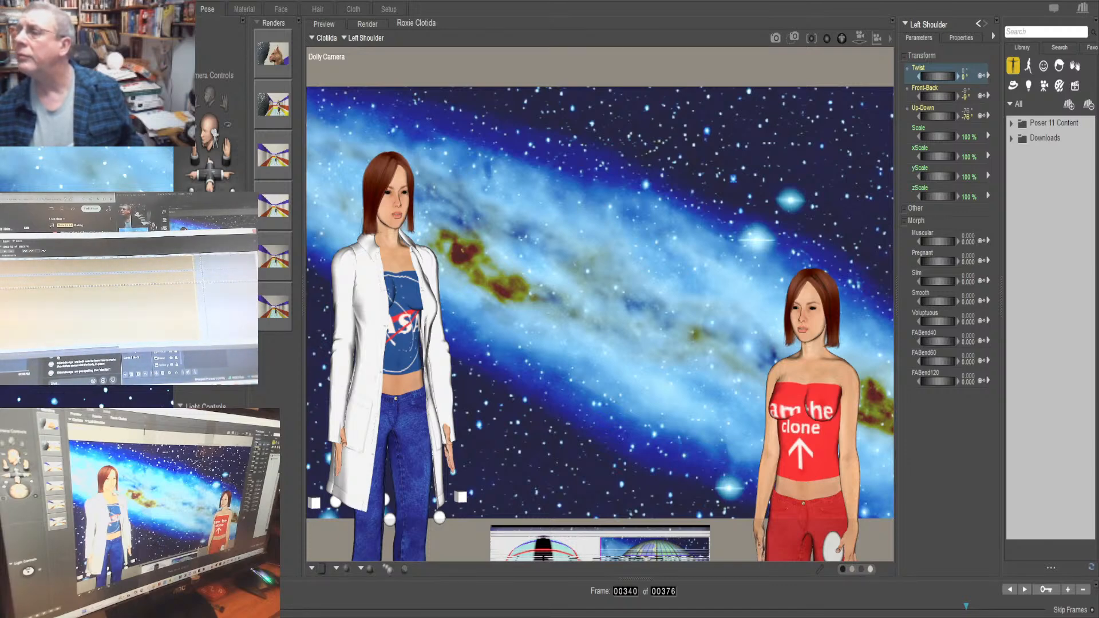
click(214, 288)
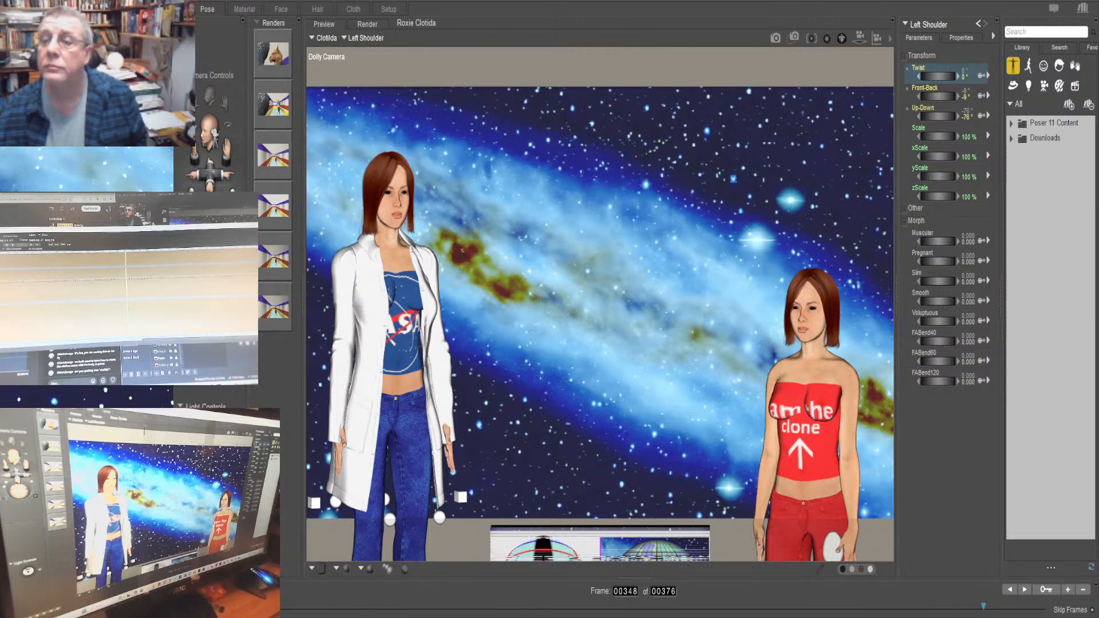
Switch to Clotilda's left forearm and check its Twist at frames 1 and 340
key(Down)
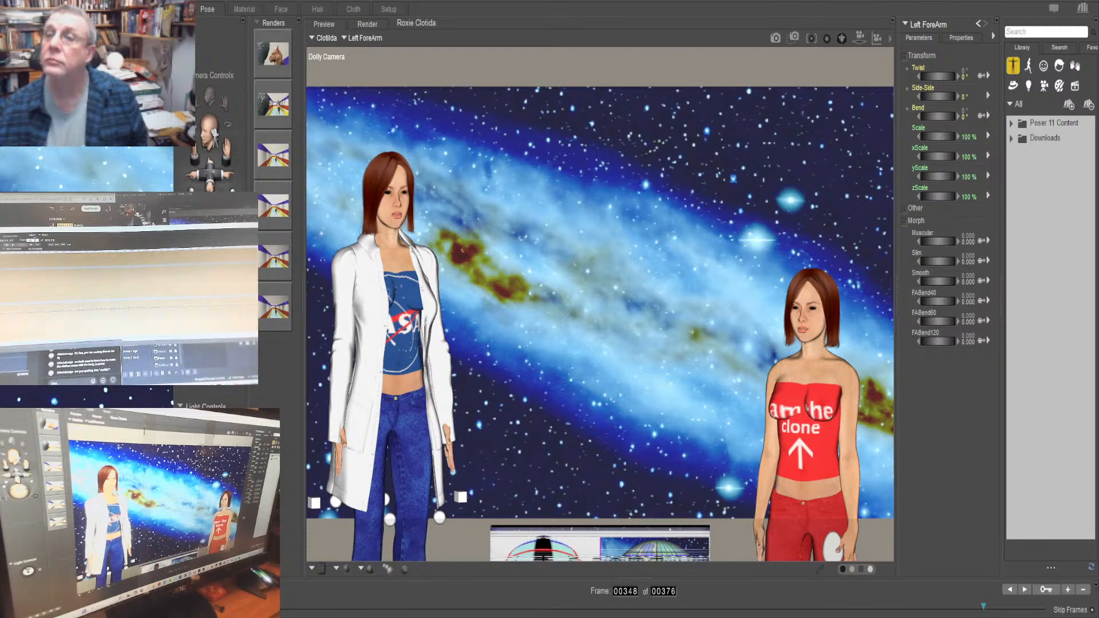
text(1)
key(Return)
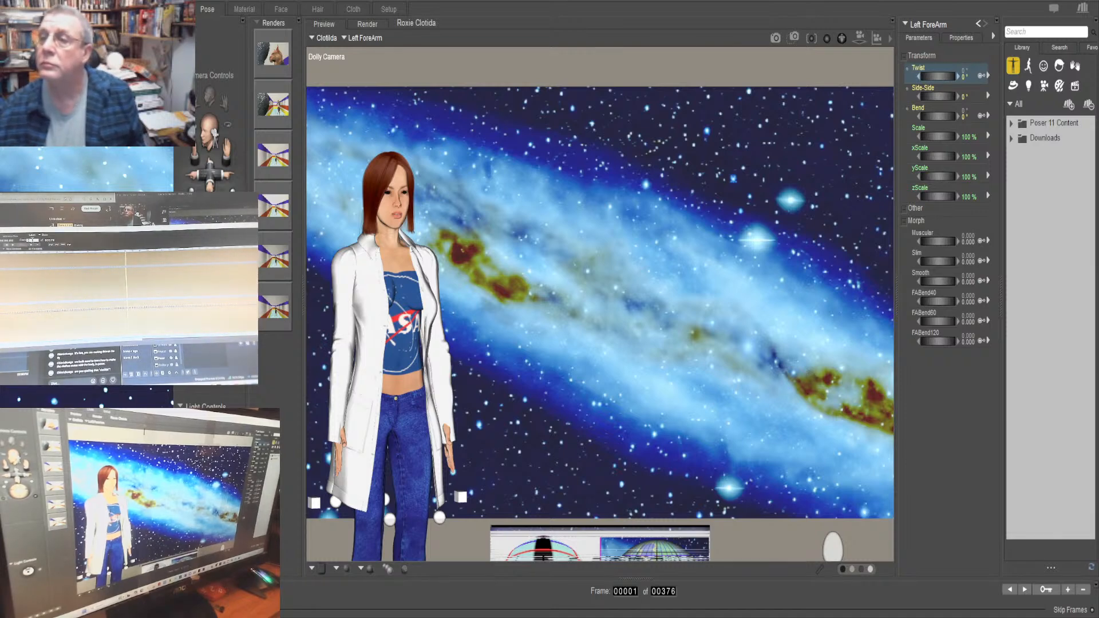
key(Return)
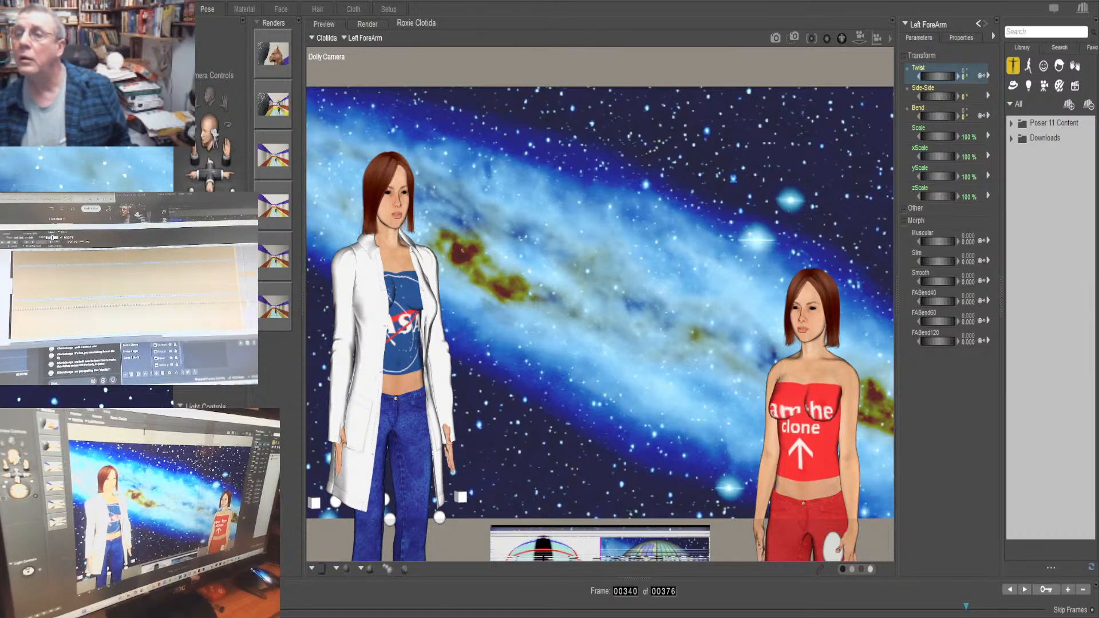
Check the Twist of Clotilda's left hand at frame 1 and then at frame 340
key(Return)
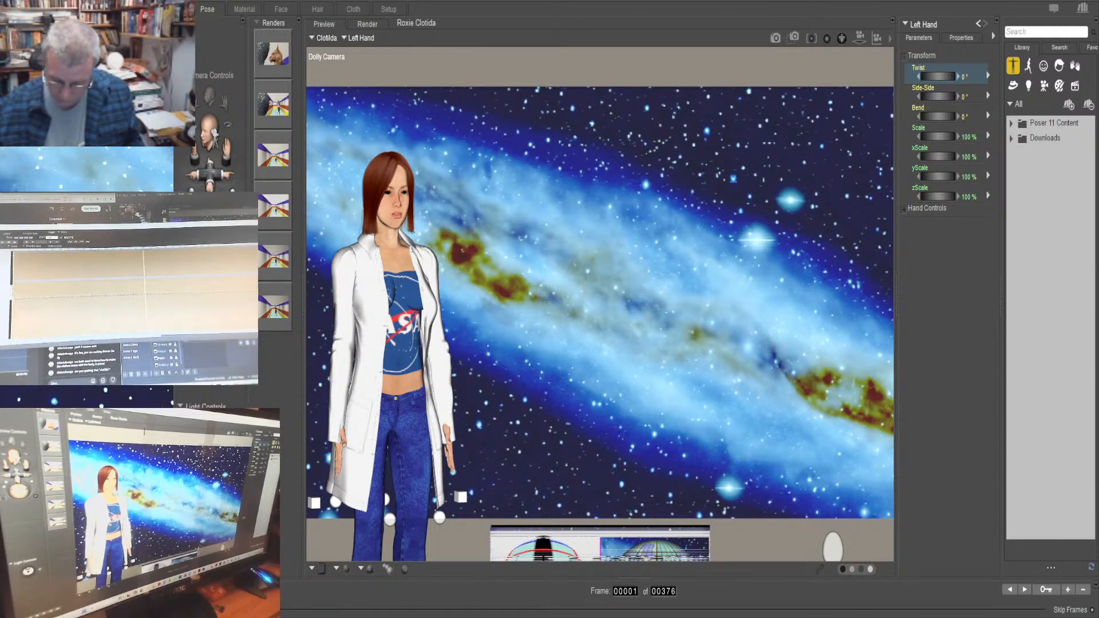
key(Return)
text(240)
key(Return)
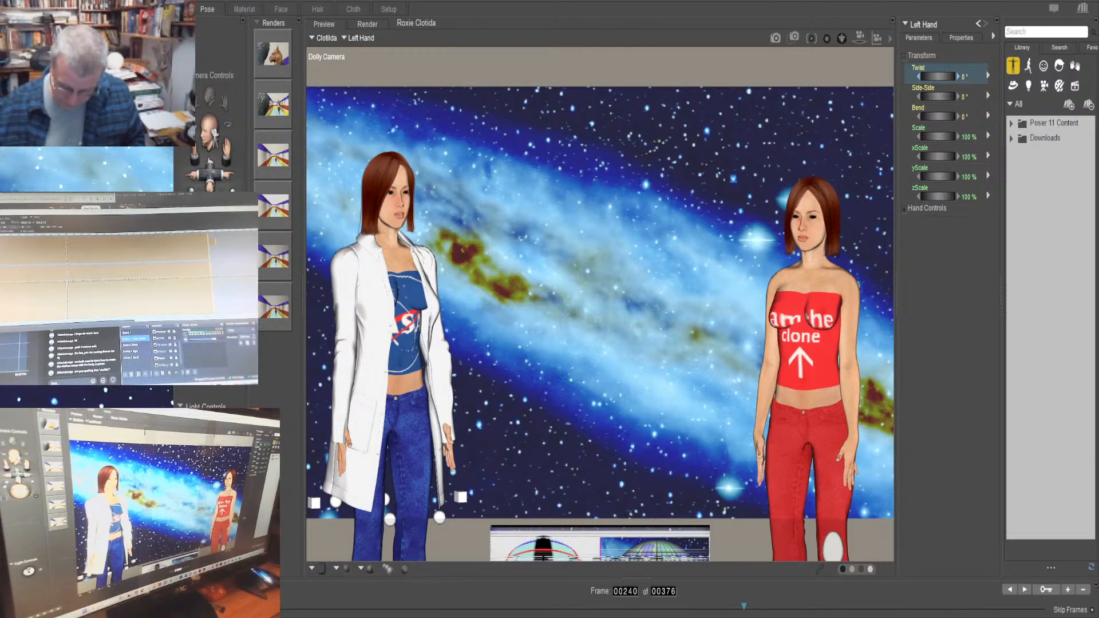
key(BackSpace)
text(3)
key(Return)
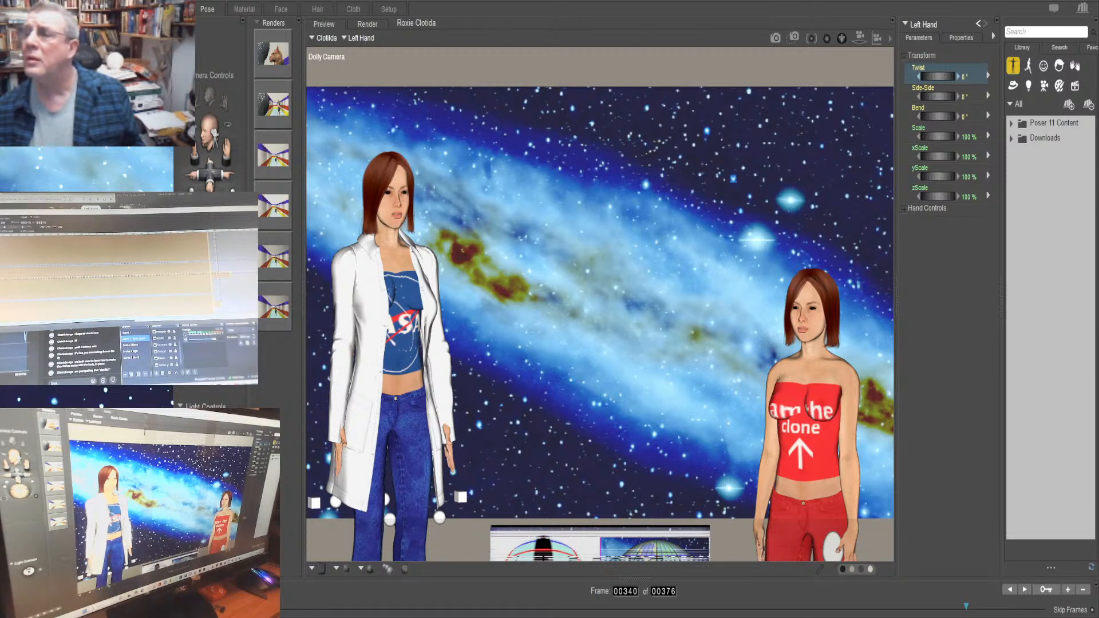
Return to Clotilda's left shoulder and review its Twist, Front-Back and Up-Down curves around frames 348 and 335
click(978, 24)
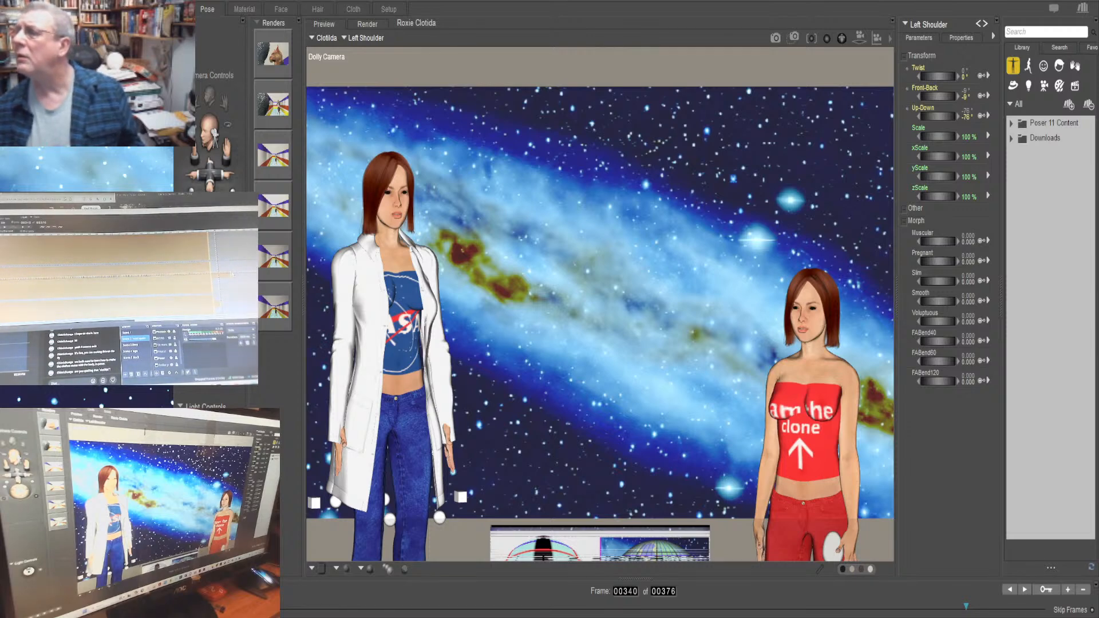
click(232, 275)
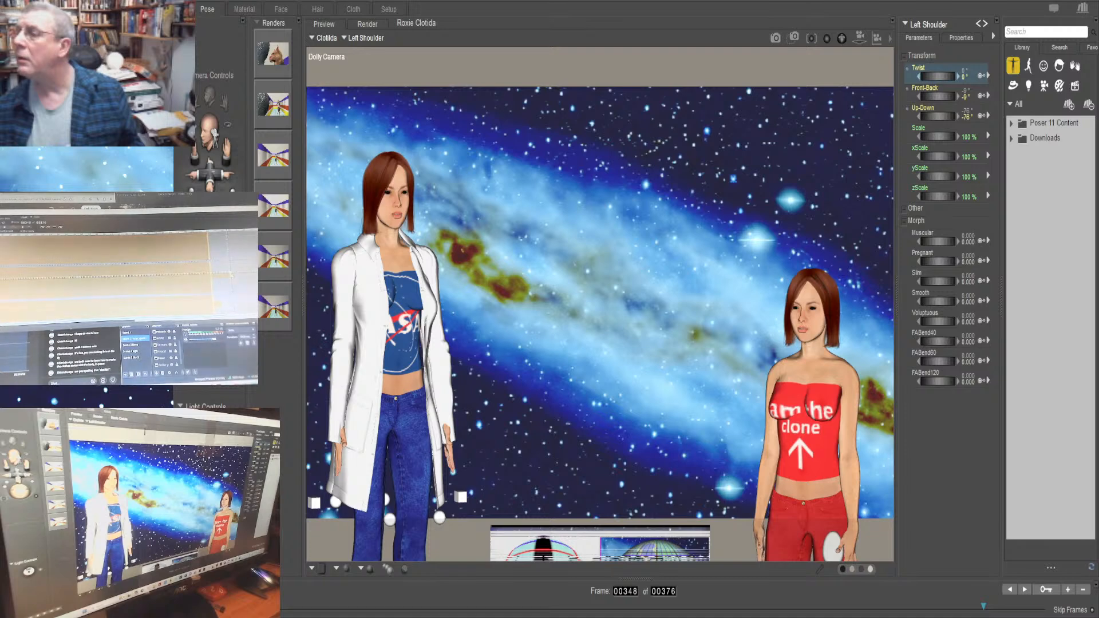
click(30, 225)
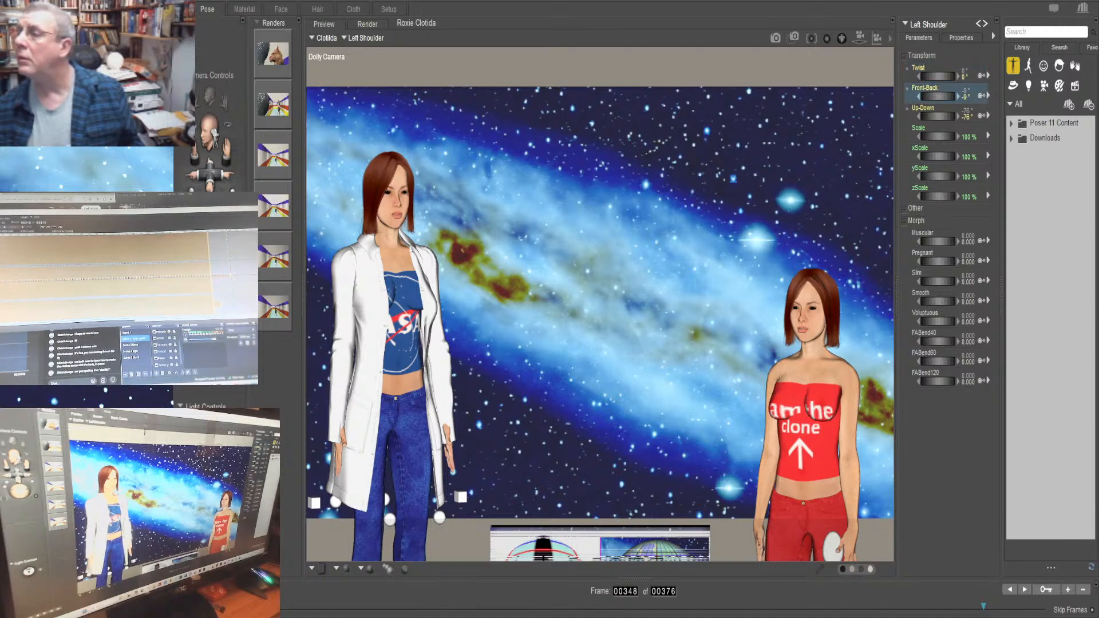
click(28, 225)
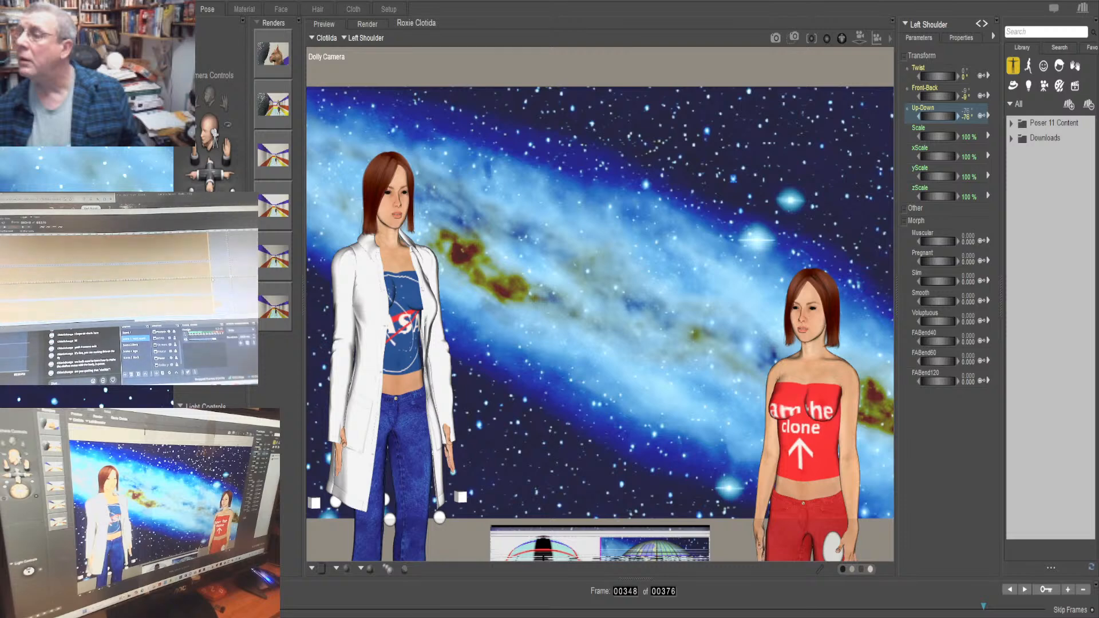
drag(212, 279, 201, 280)
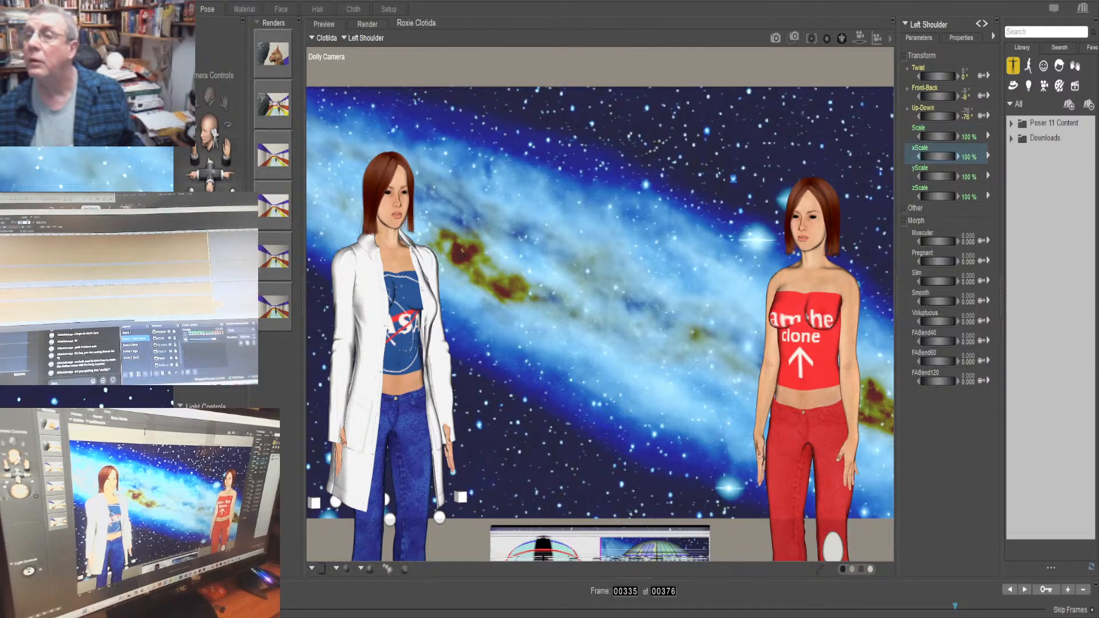
Compare the Twist of Clotilda's left shoulder at frame 1 and frame 340
text(1)
key(Return)
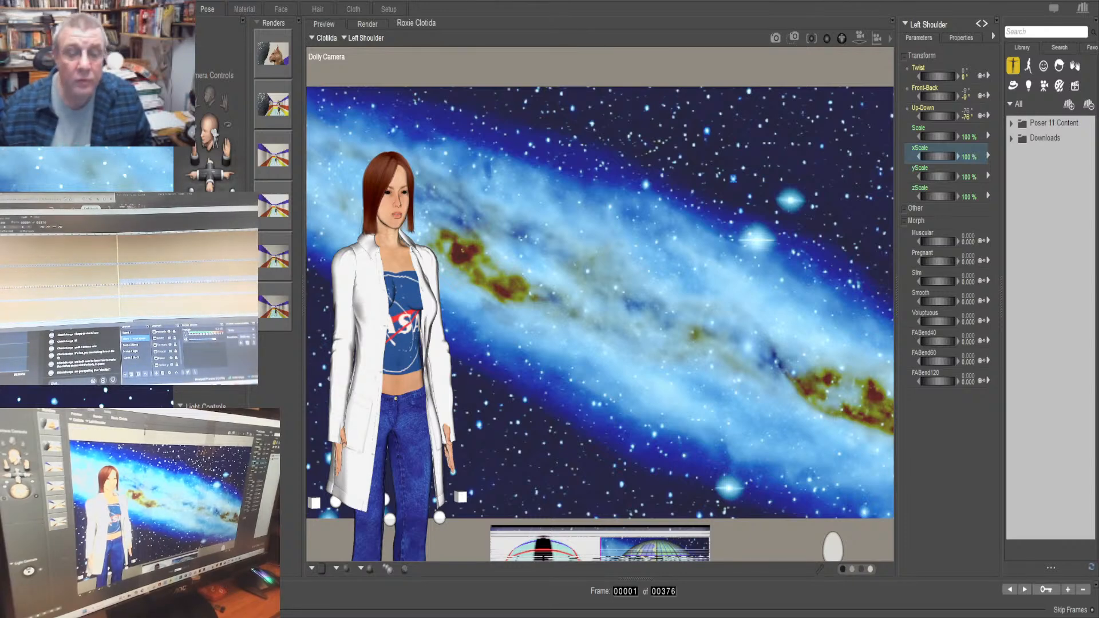
text(340)
key(Return)
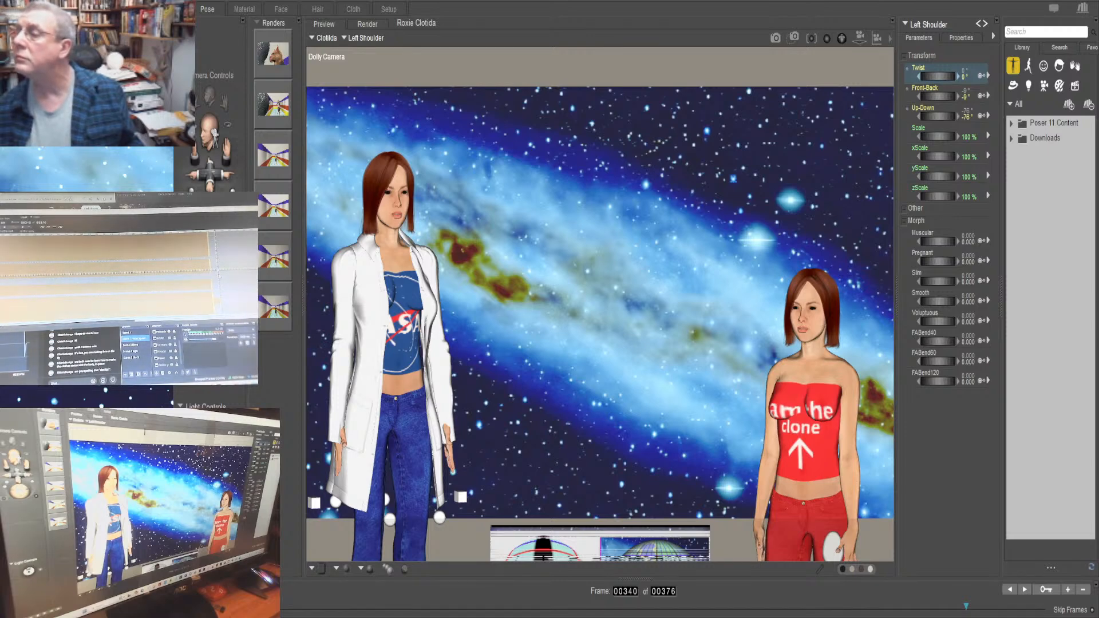
Set the Twist of Clotilda's left shoulder to -76° at frame 340
click(957, 76)
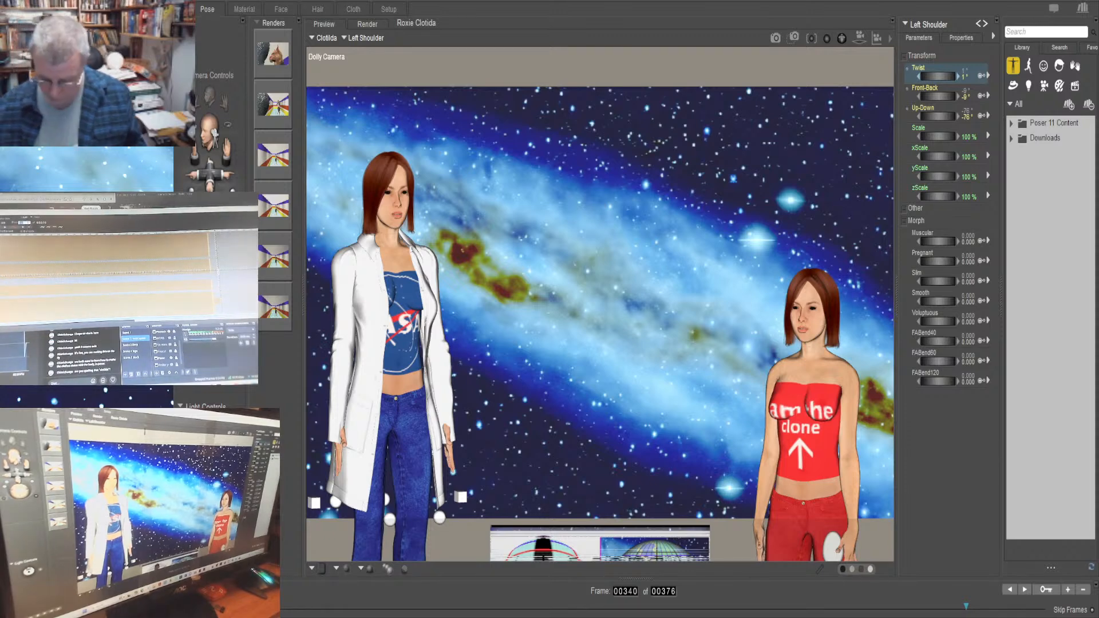
text(1)
key(Return)
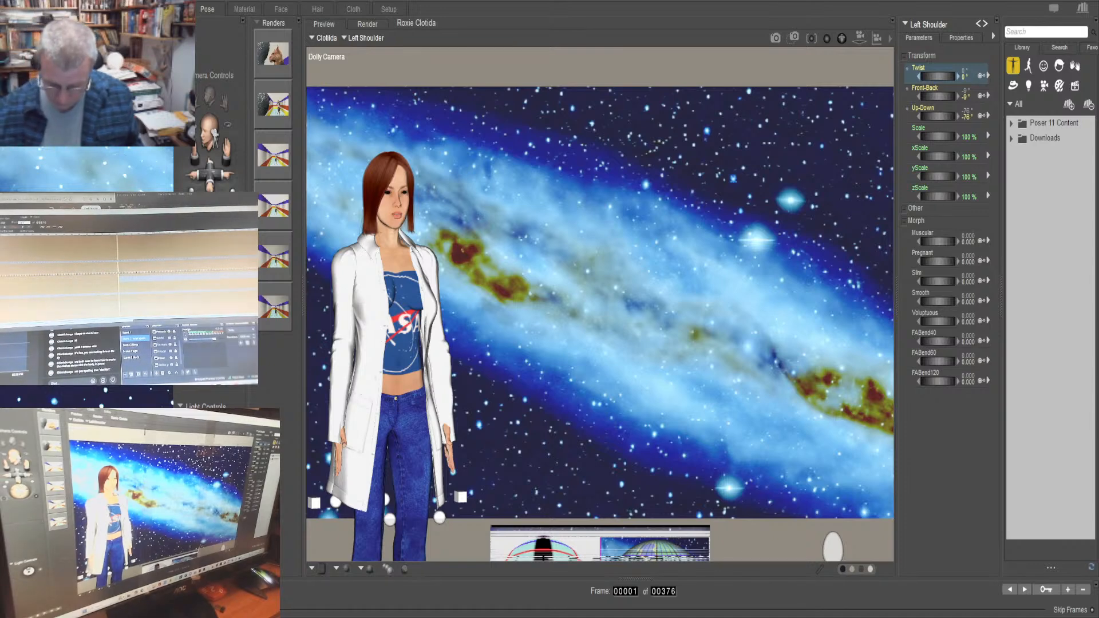
key(Return)
text(340)
key(Return)
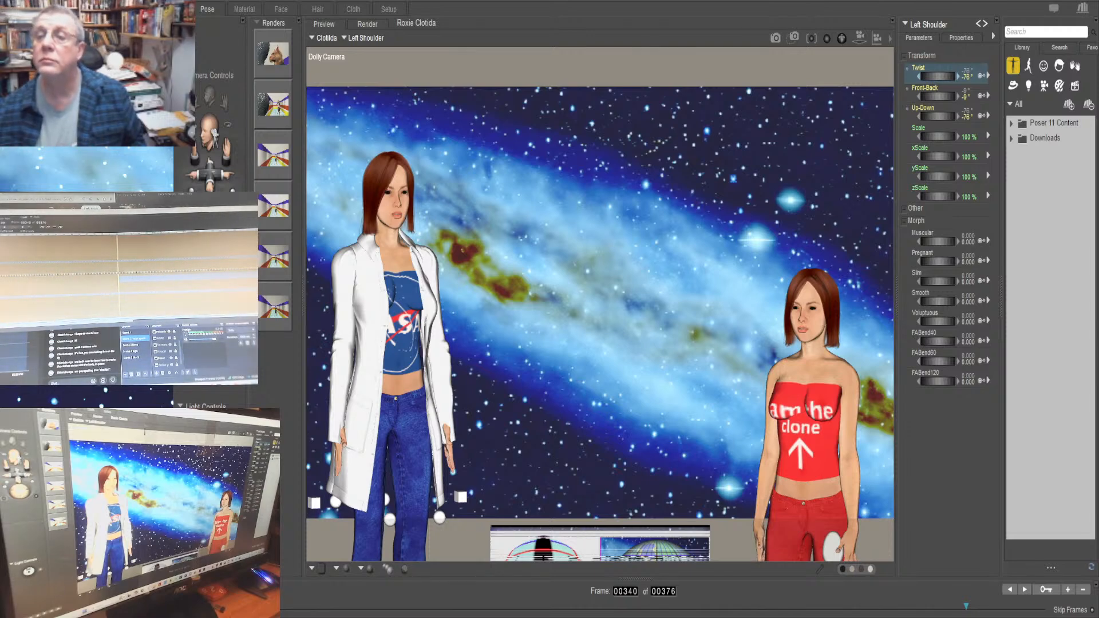
Check the Front-Back and Up-Down rotations of Clotilda's left shoulder at frames 1 and 340
click(939, 95)
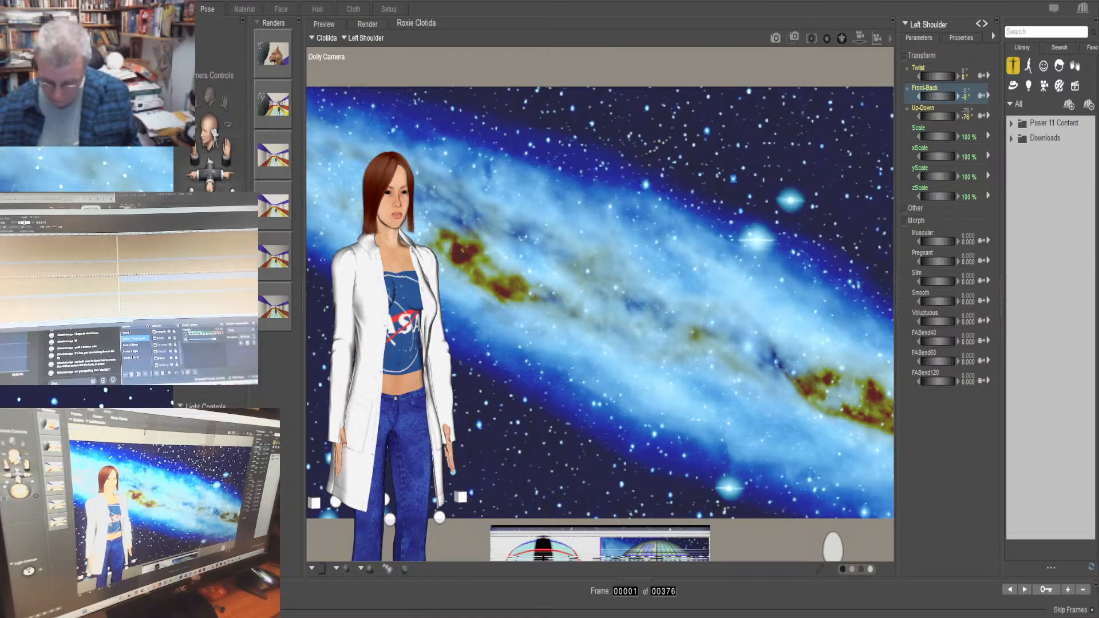
text(340)
key(Return)
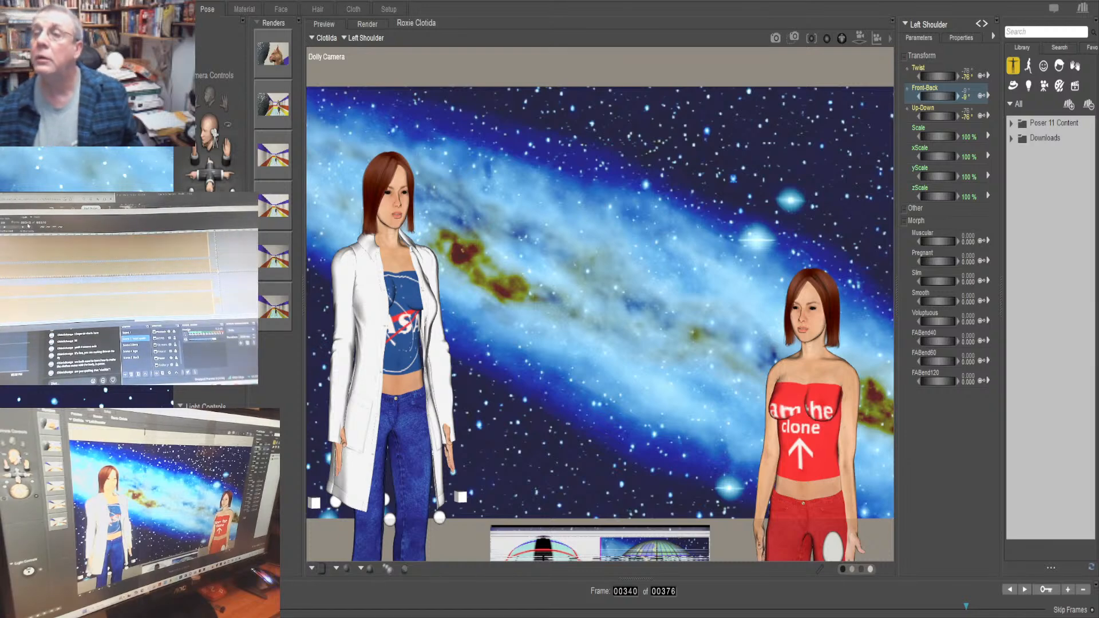
text(1)
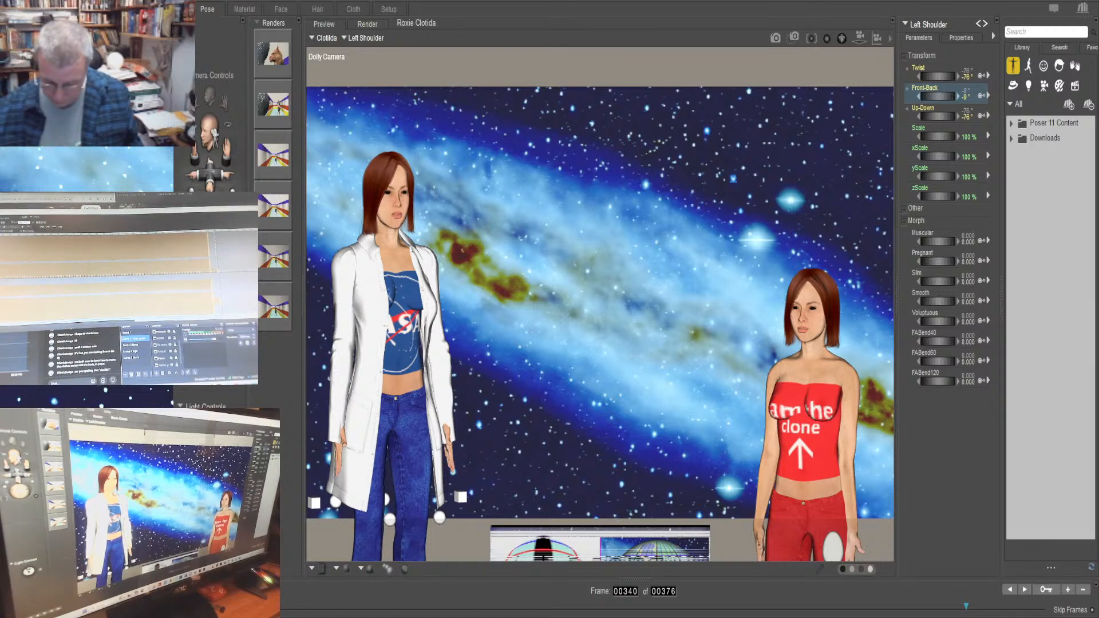
key(Return)
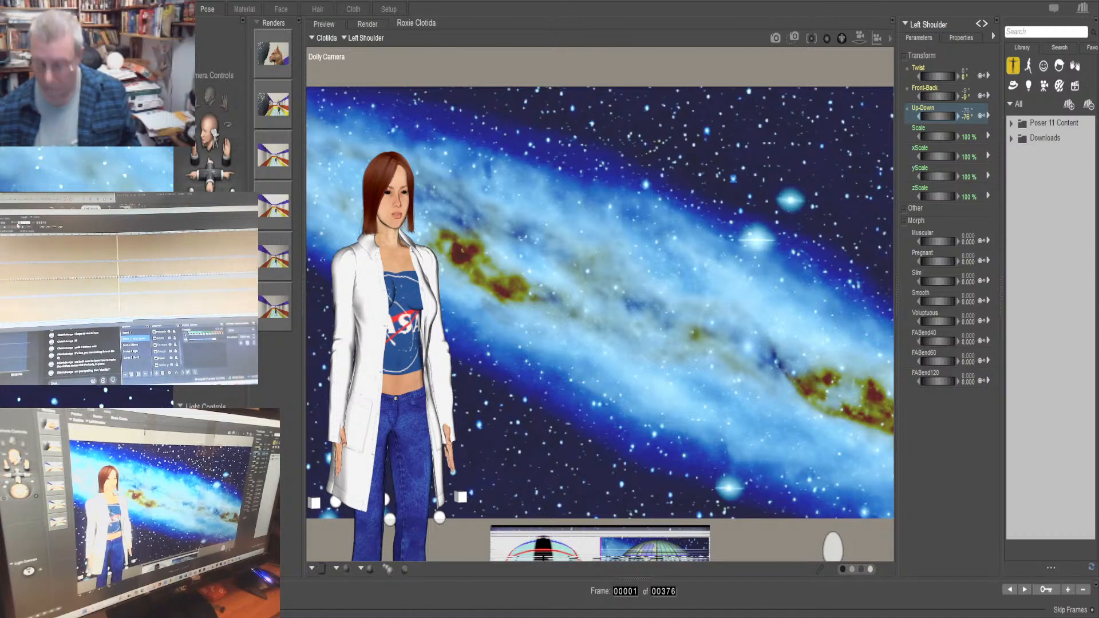
text(340)
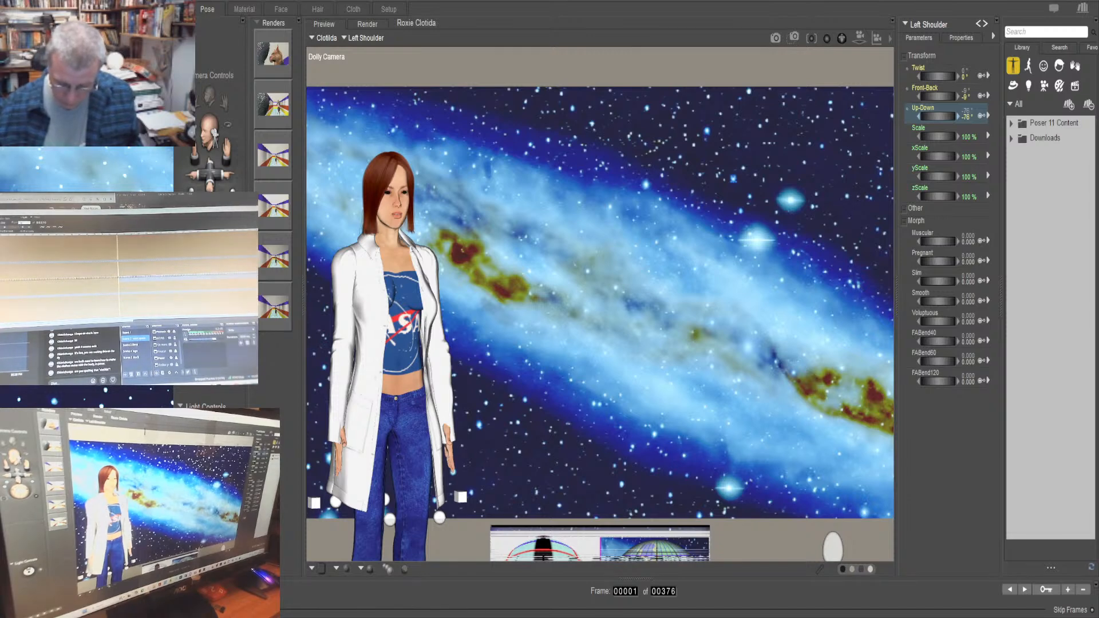
key(Return)
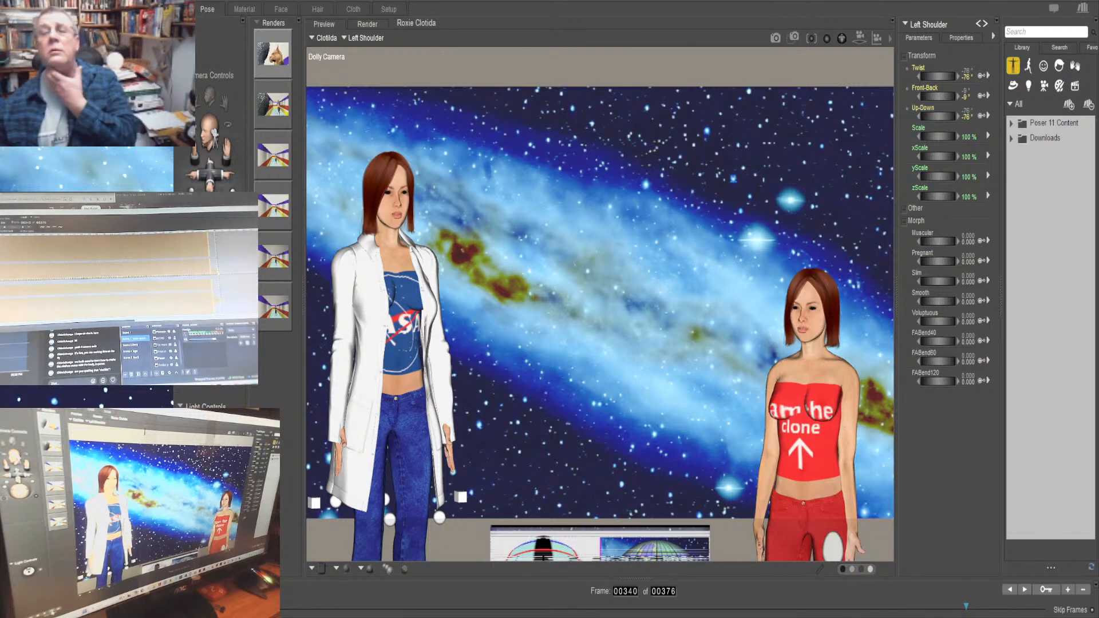
Step back through the animation from frame 340 to frame 332 to review Clotilda's vertical movement
key(ctrl+d)
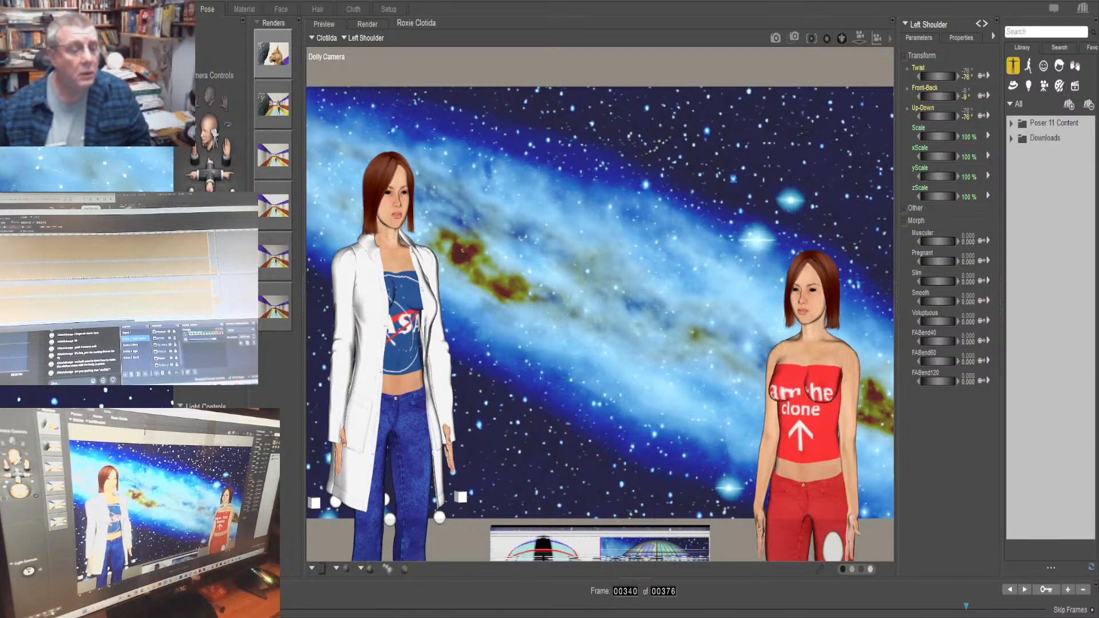
key(Left)
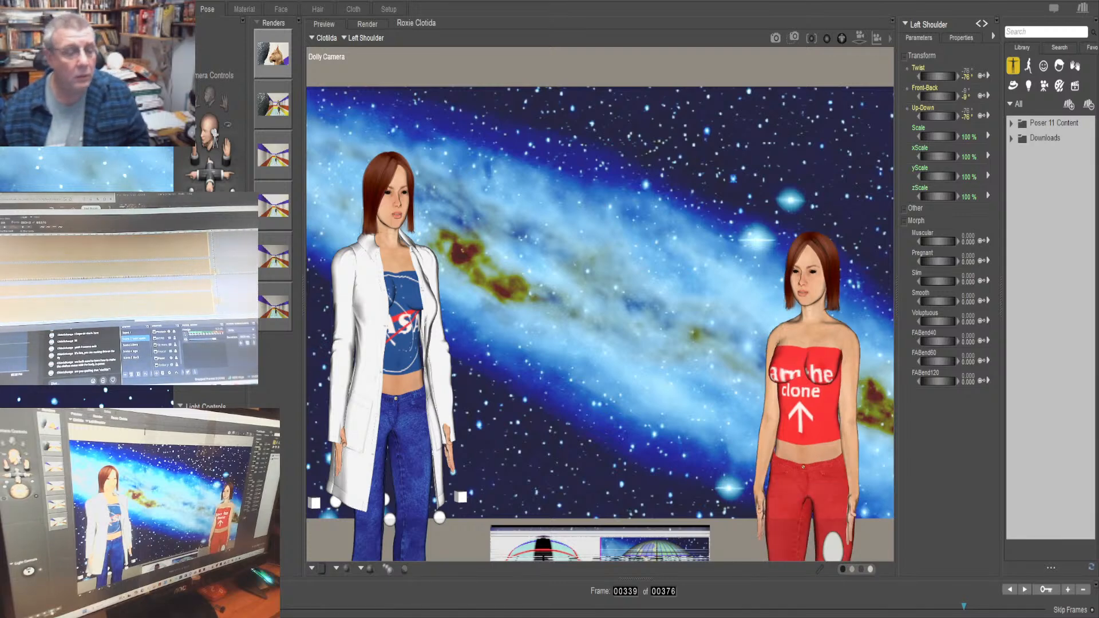
key(Left)
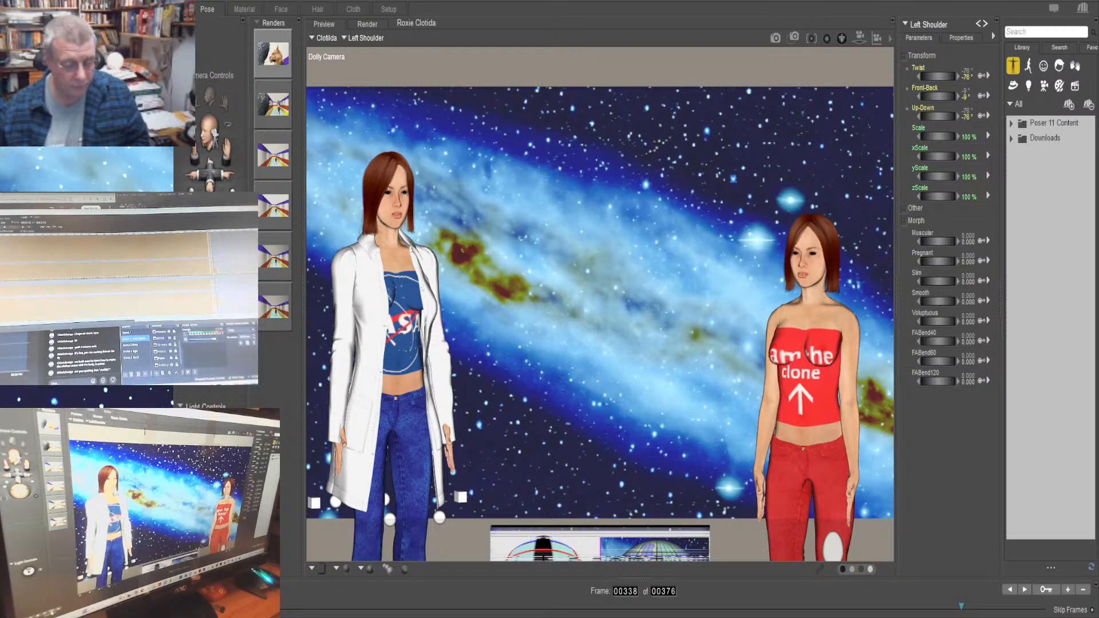
key(Left)
key(Left)
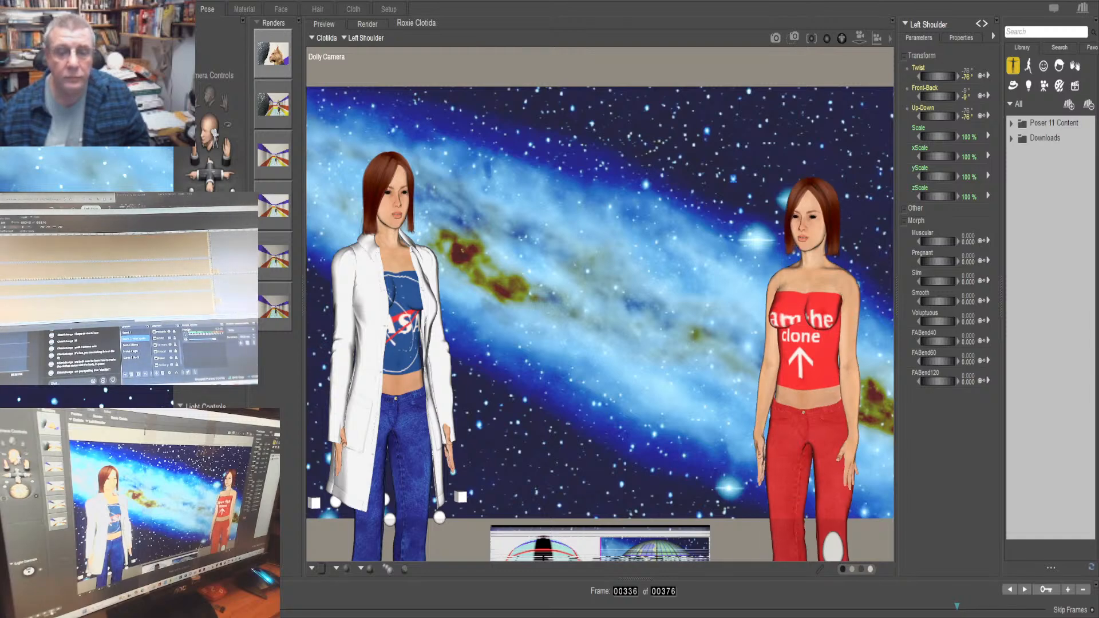
key(Left)
key(Left)
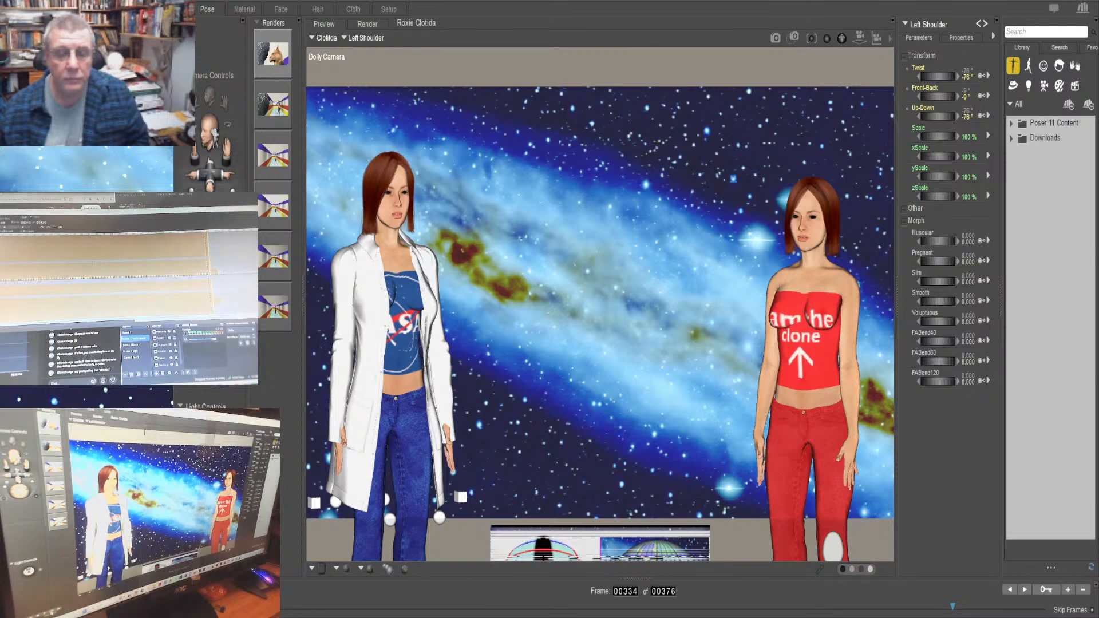
key(Left)
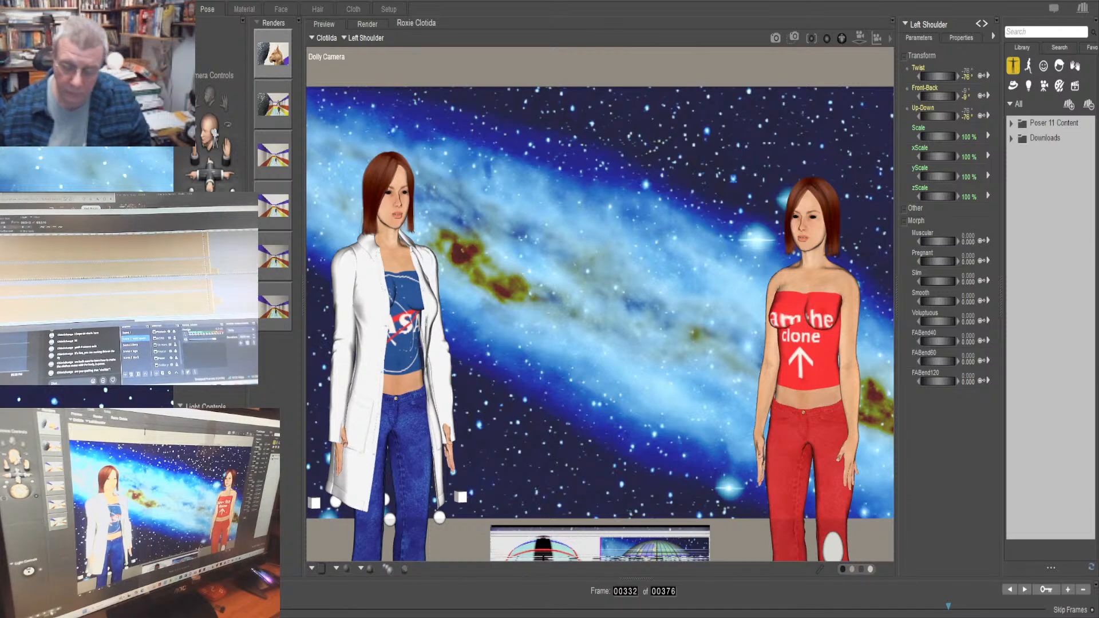
Step back through the animation from frame 332 to frame 325 to examine both figures' poses
key(Left)
key(Left)
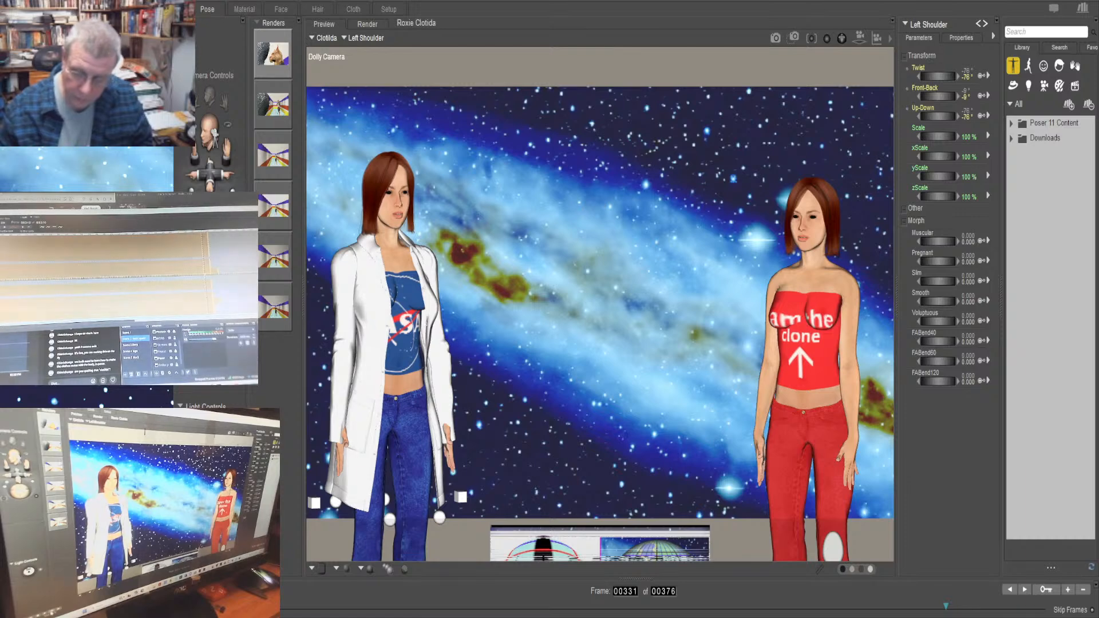
key(Left)
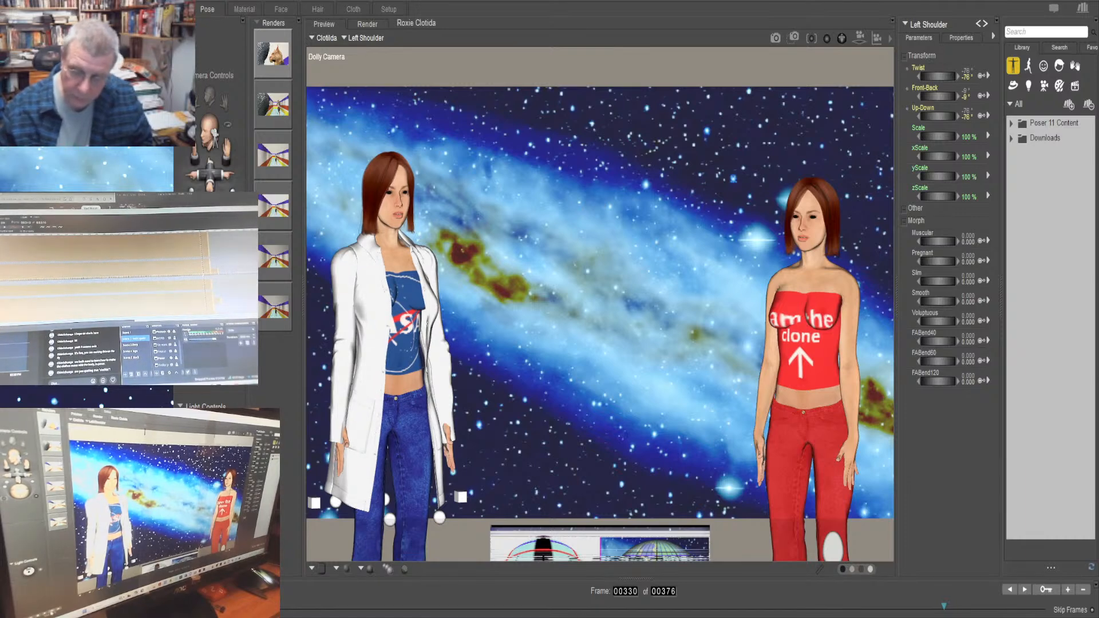
key(Left)
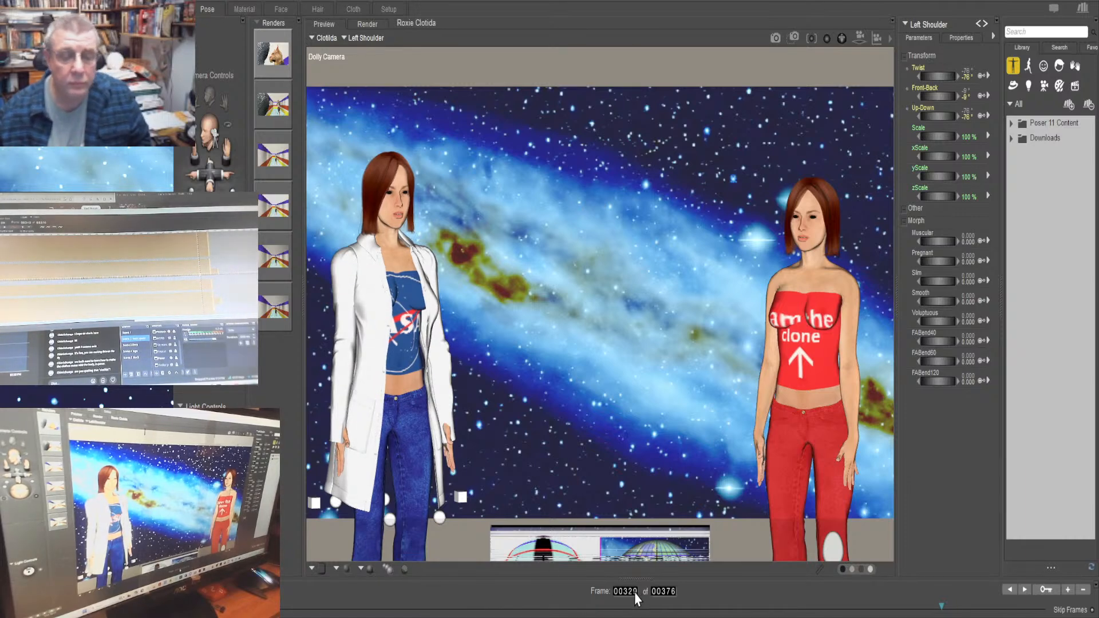
key(Left)
key(Left)
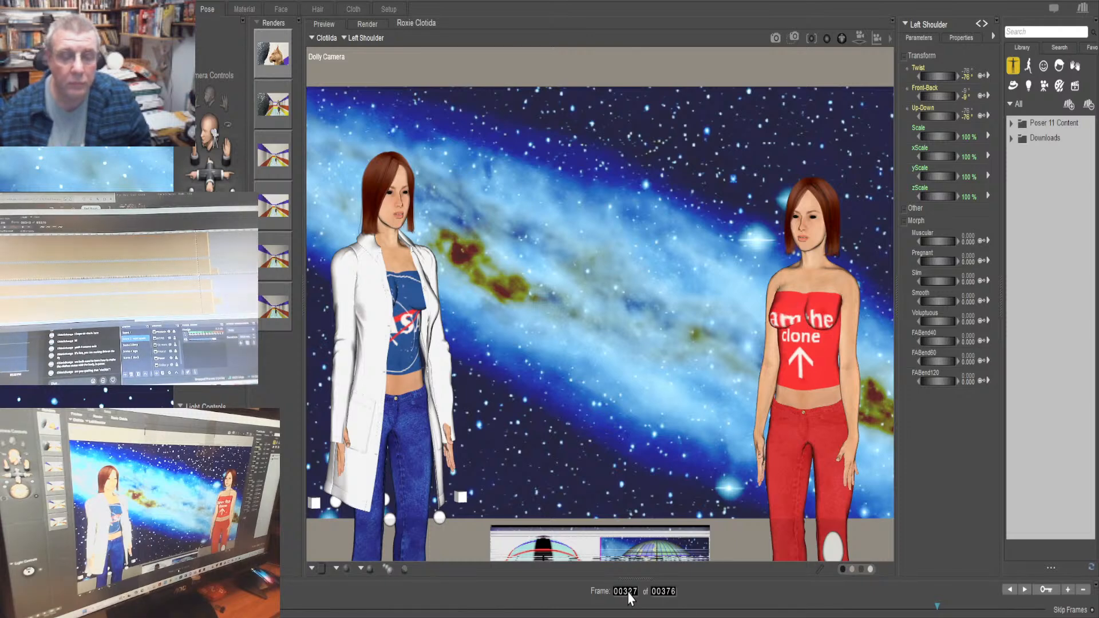
key(Left)
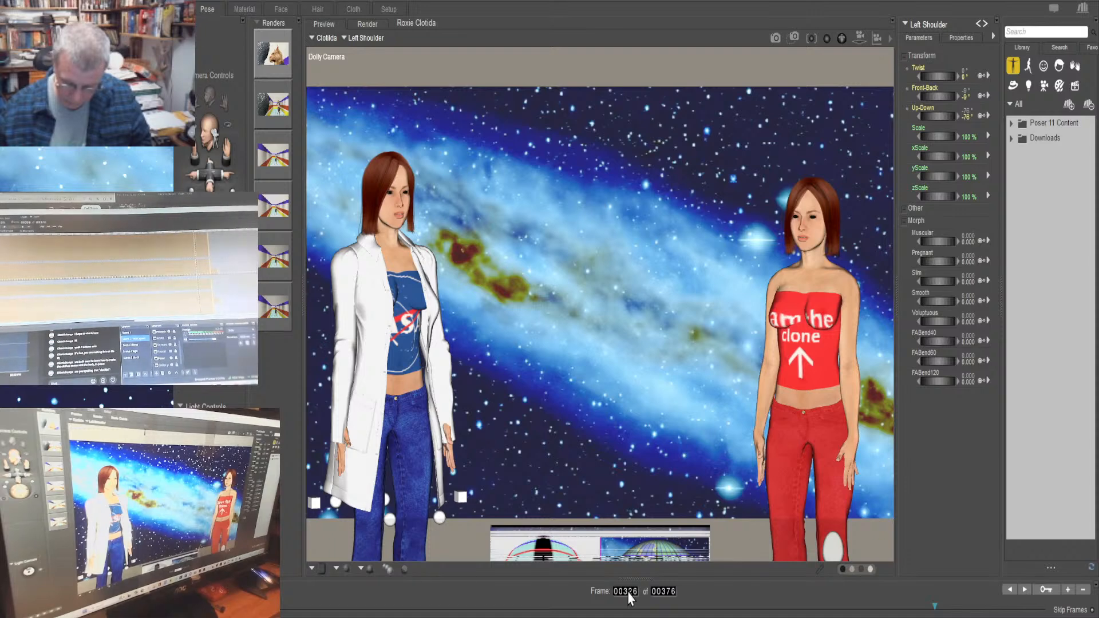
key(Left)
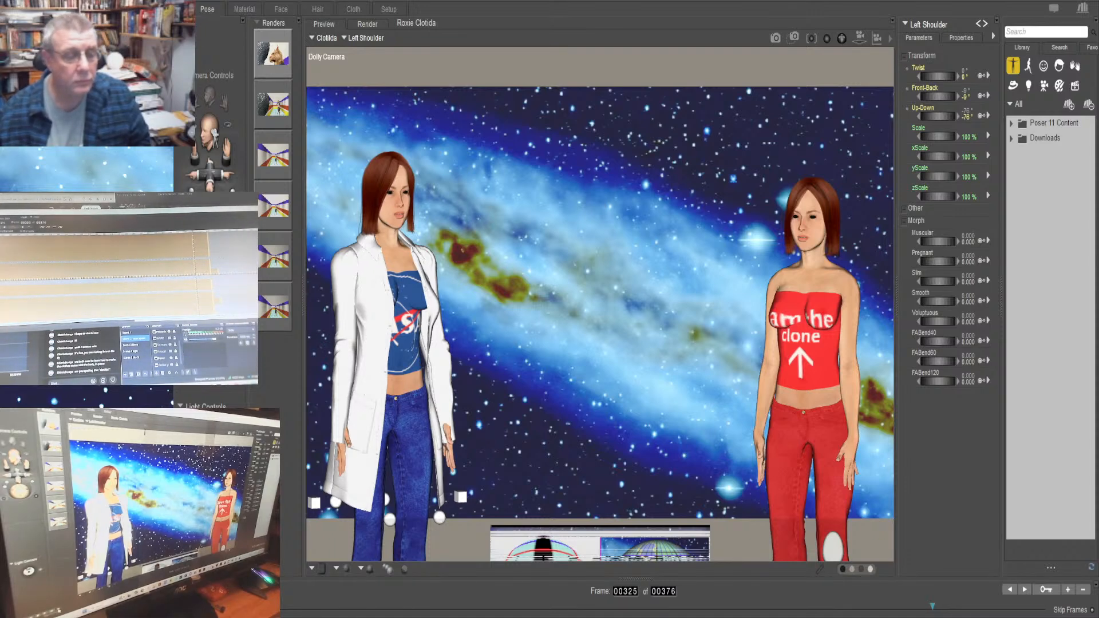
Step forward through the animation from frame 325 past frame 337 to review Clotilda's drop and left arm
key(Right)
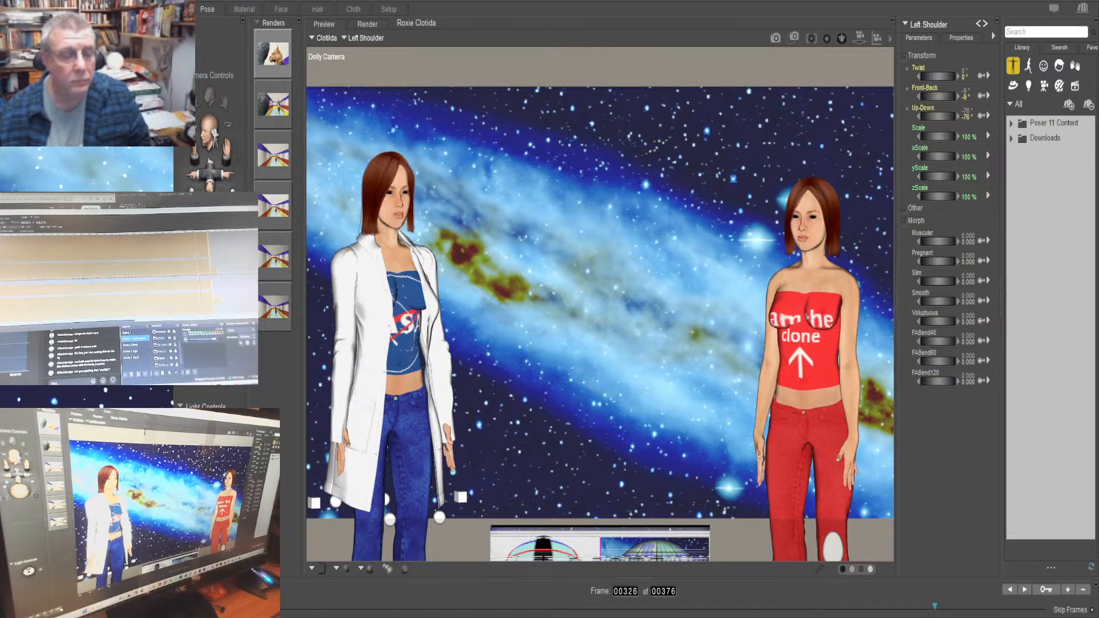
key(Right)
key(Right)
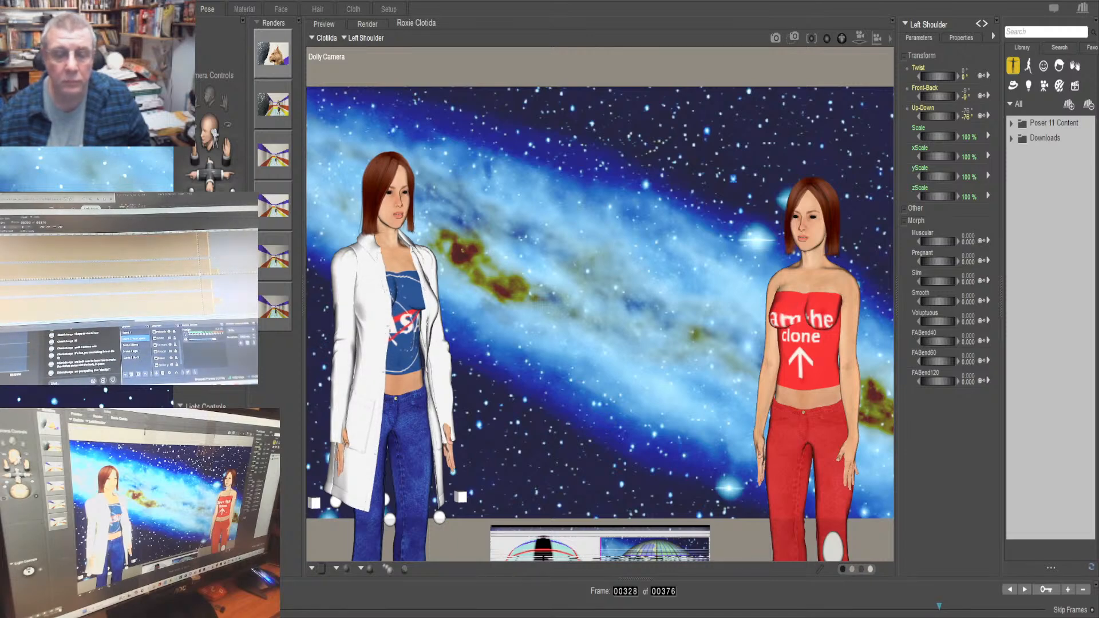
key(Right)
key(Right)
key(Right)
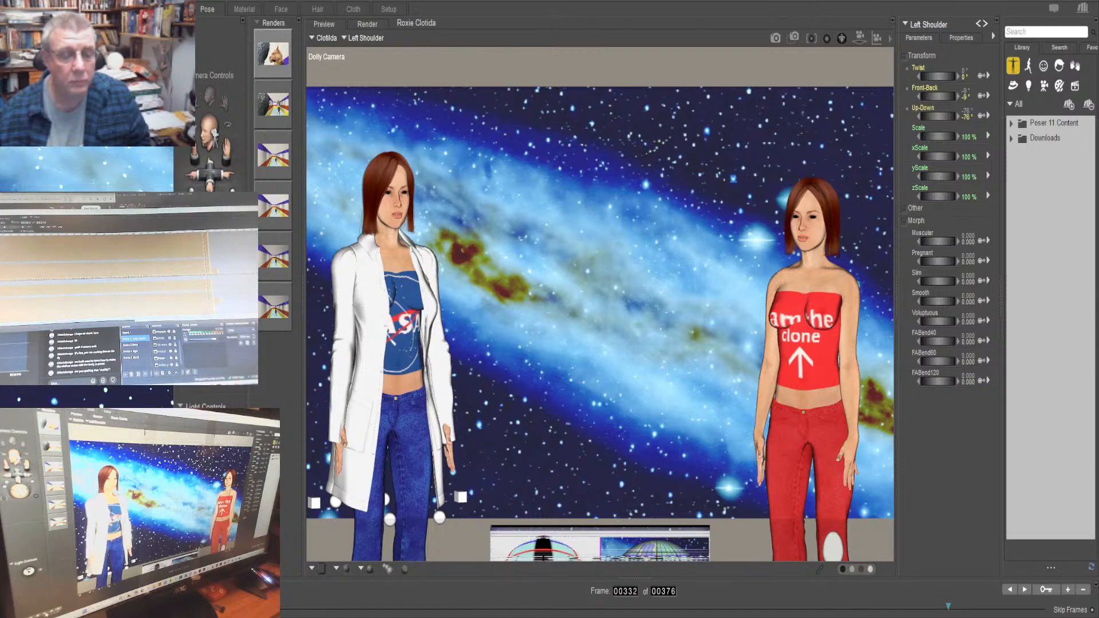
key(Right)
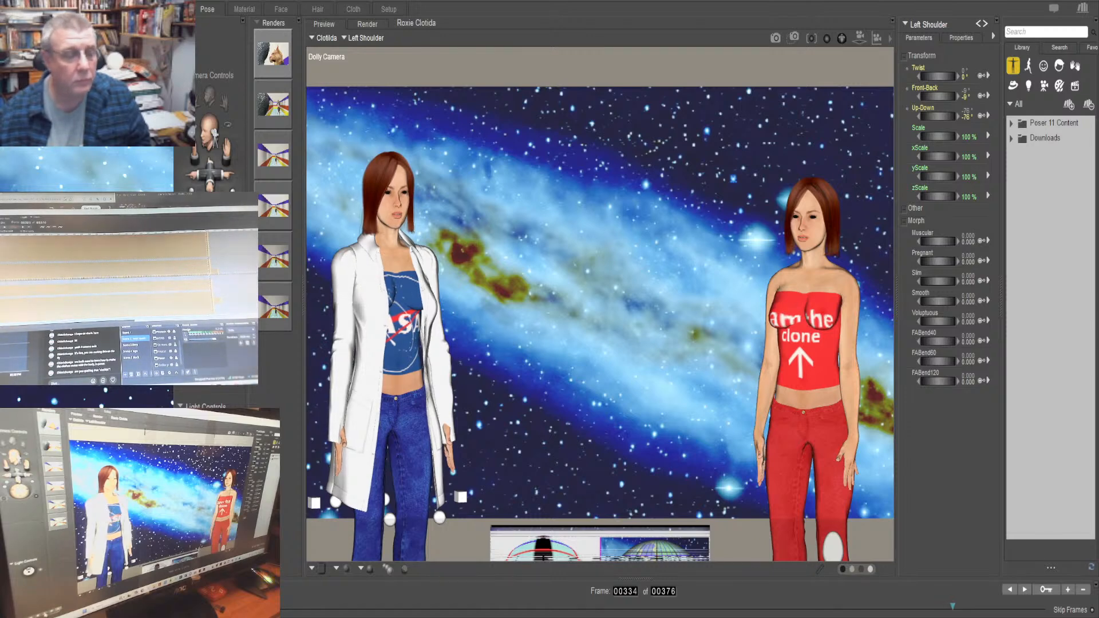
key(Right)
key(Right)
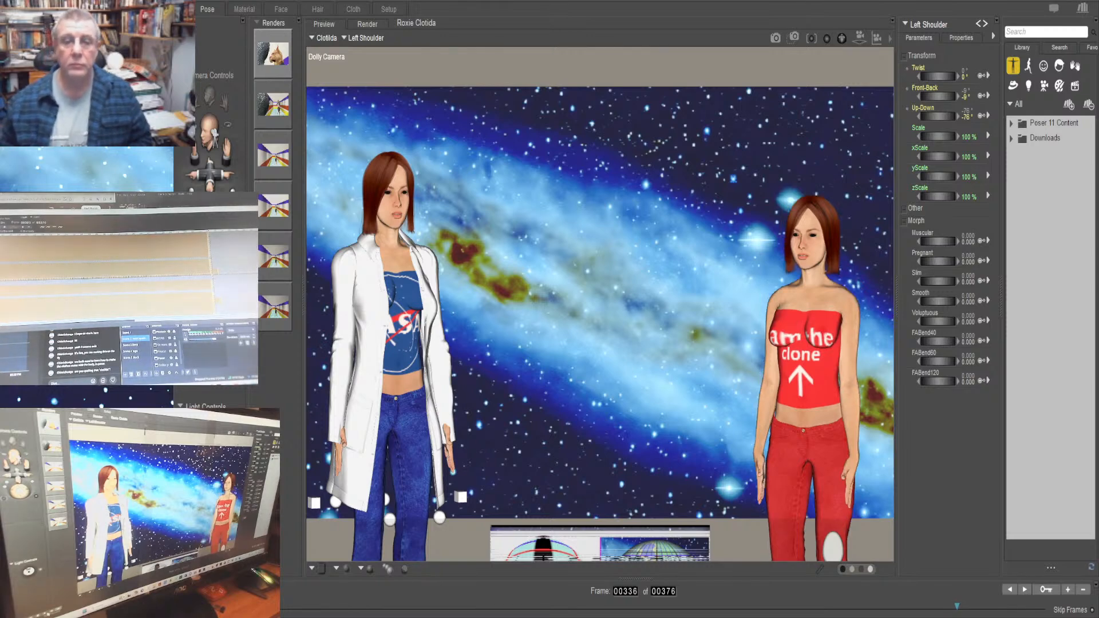
key(Right)
key(Right)
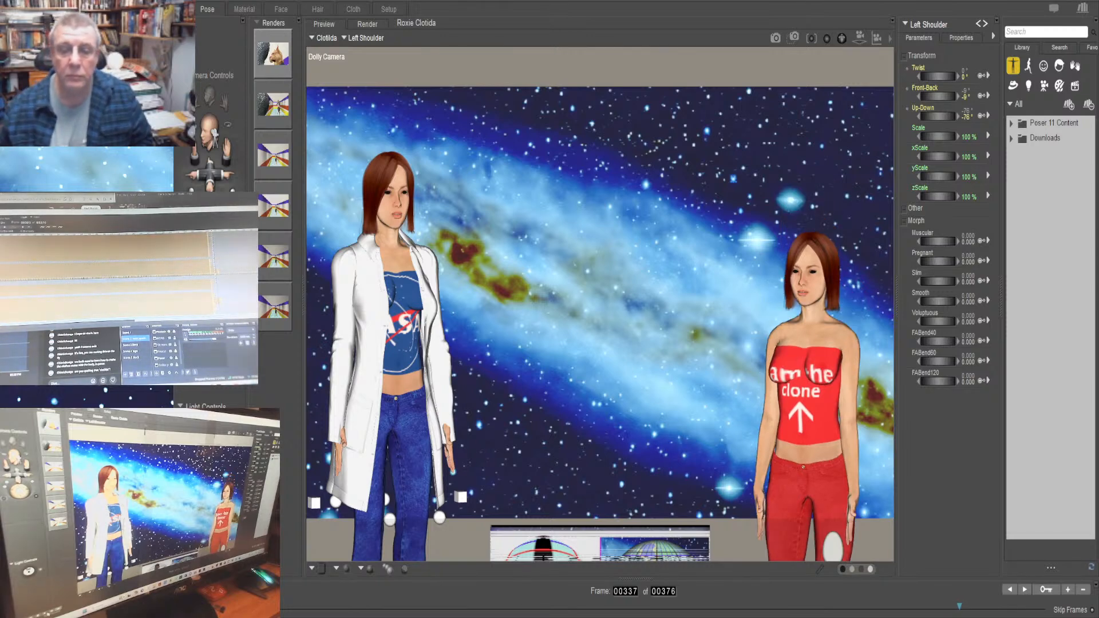
key(Right)
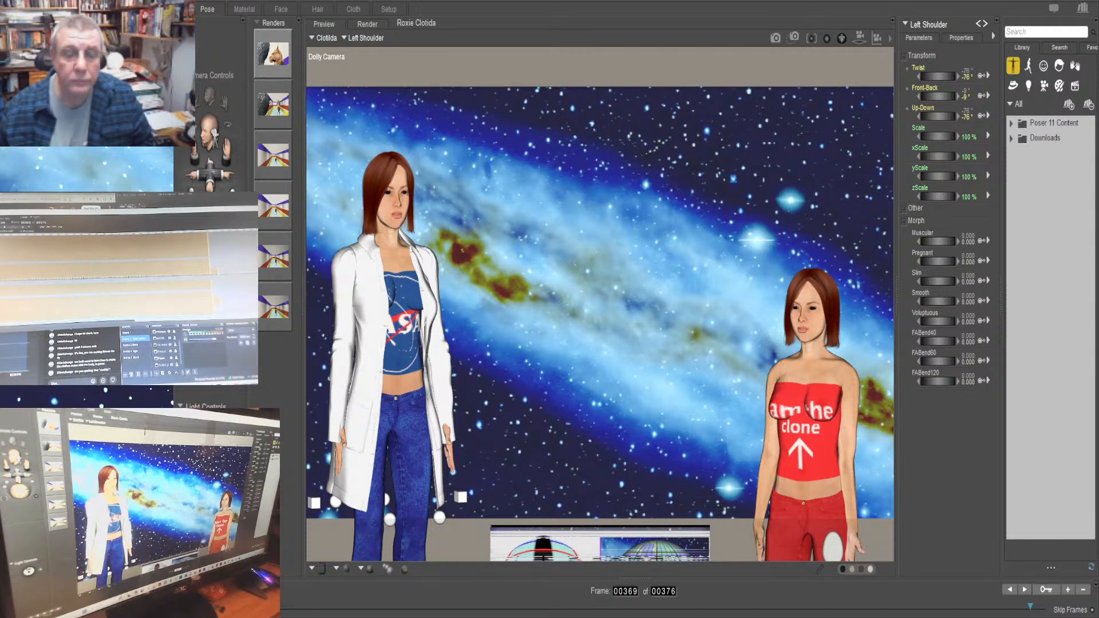
At frame 340, set Clotilda's left shoulder Up-Down to -66° and adjust its Front-Back rotation
text(340)
key(Return)
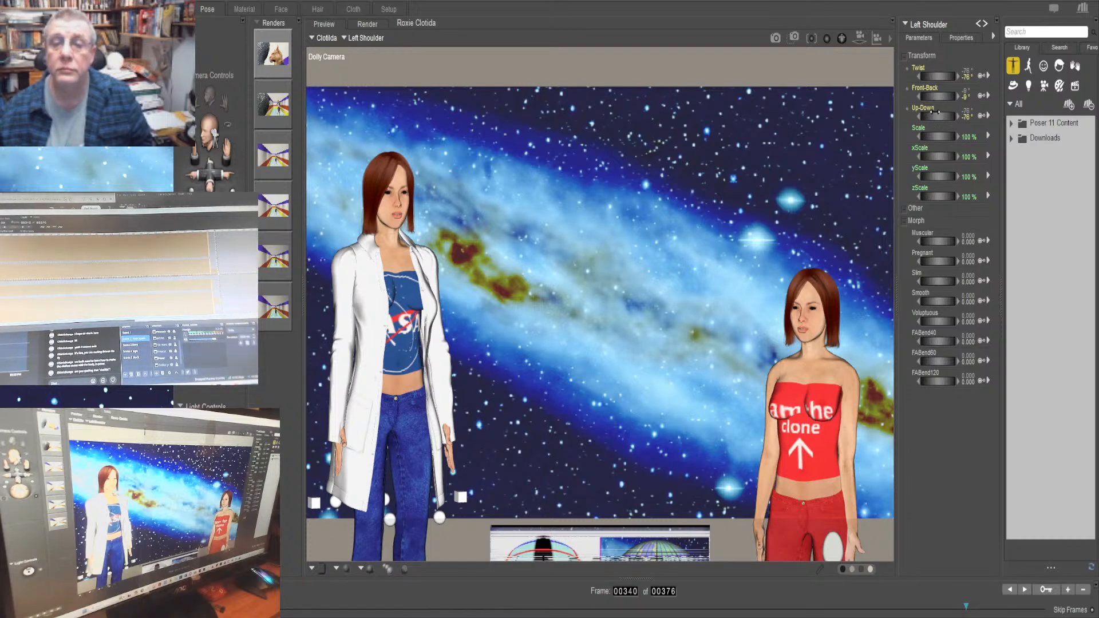
drag(934, 112, 916, 96)
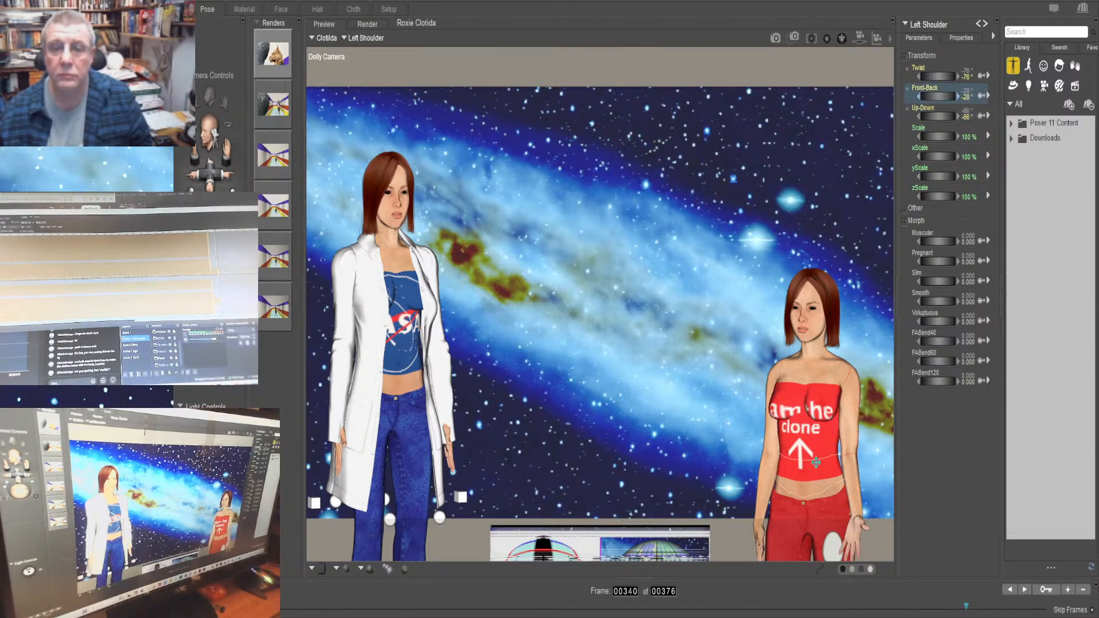
Set Clotilda's left forearm Twist to 48° and Bend to 10° at frame 340
click(851, 487)
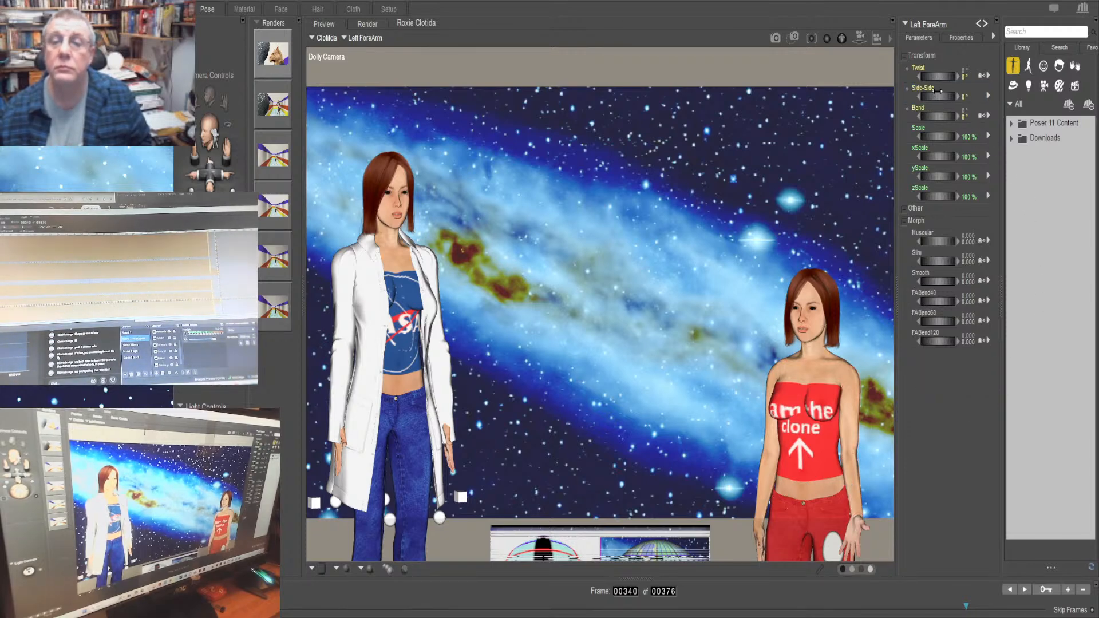
drag(936, 76, 1006, 76)
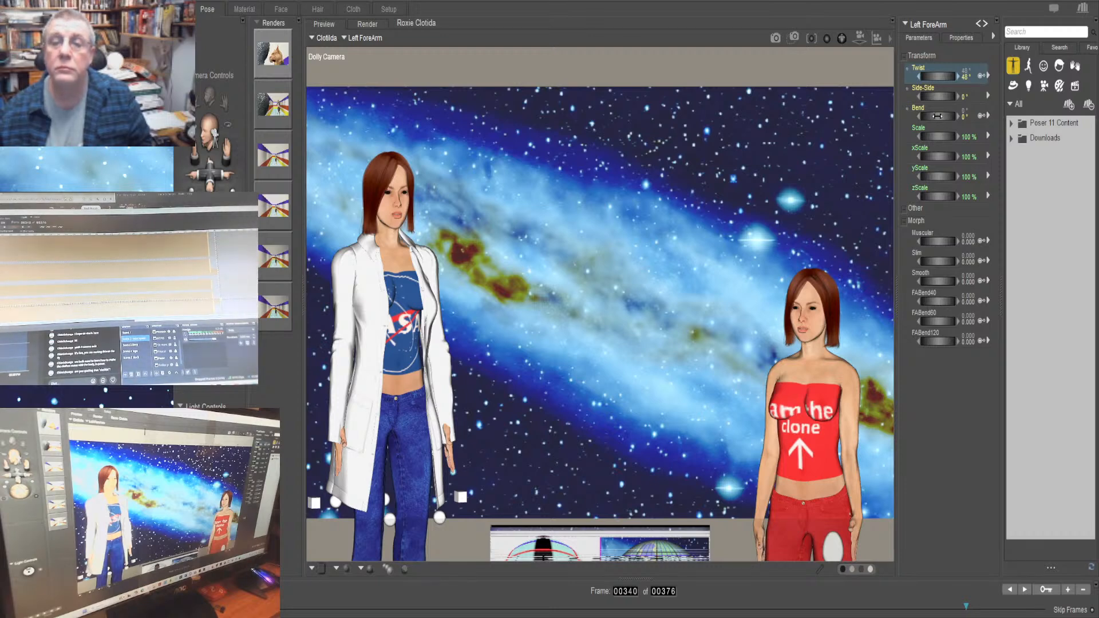
drag(936, 116, 963, 116)
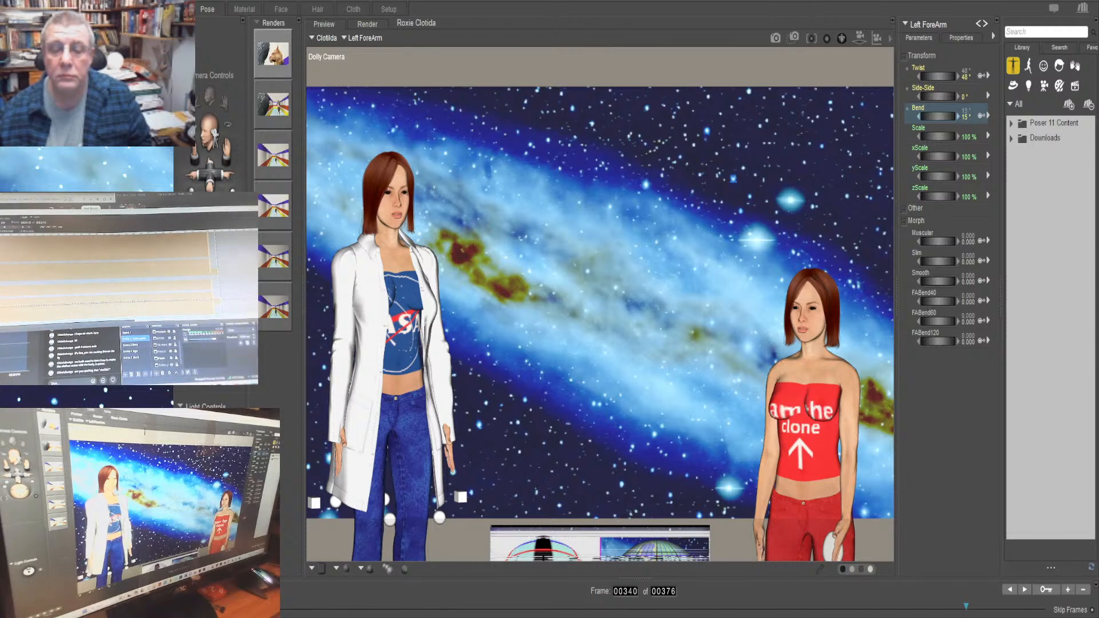
mouse_move(963, 116)
mouse_down()
mouse_move(986, 116)
mouse_move(952, 116)
mouse_up()
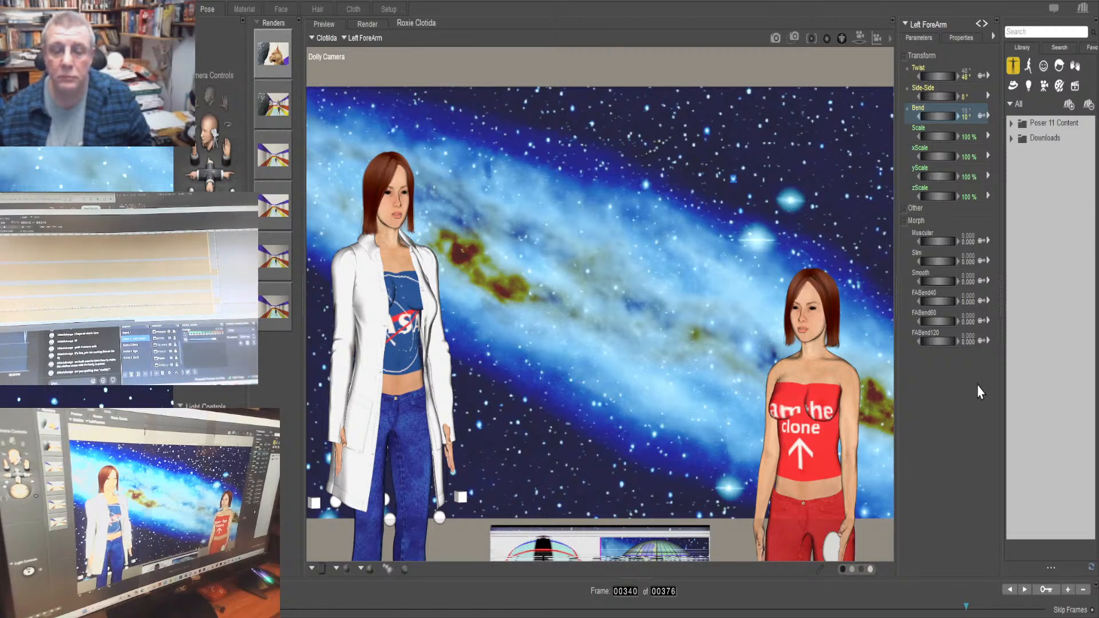
Try a yRotate change on the egg, reset it to 0°, and raise the egg to yTran 2.270
click(828, 550)
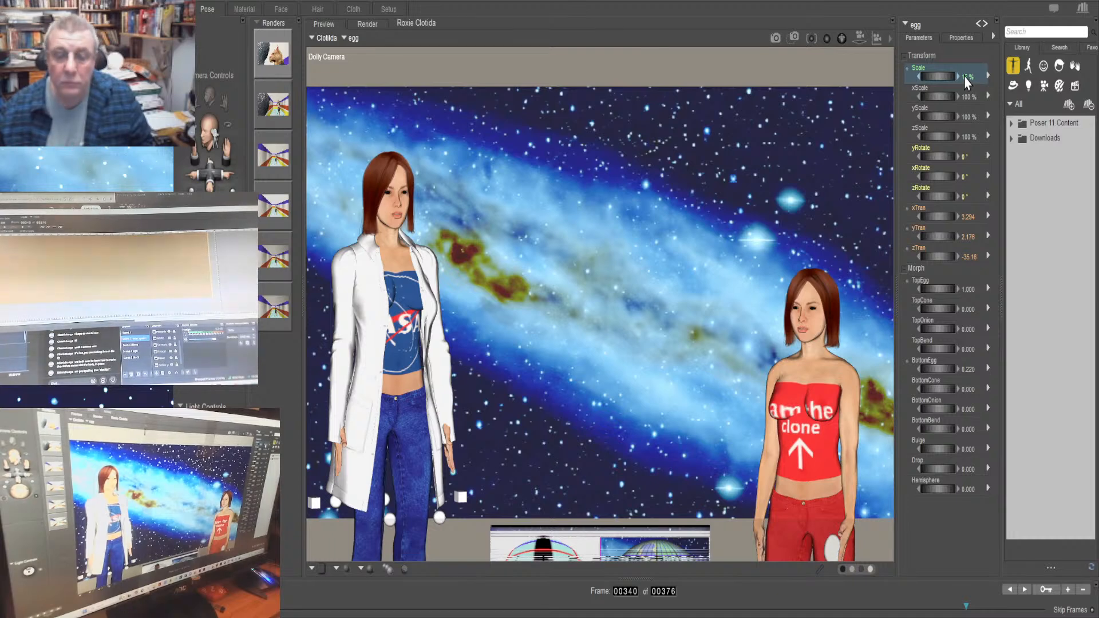
click(932, 157)
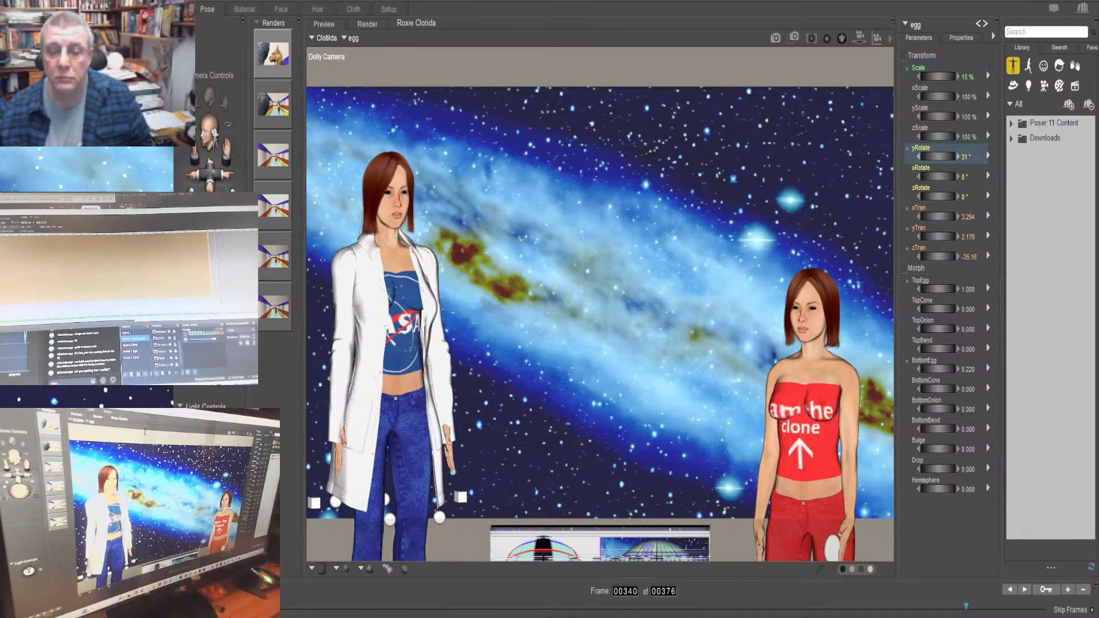
drag(936, 156, 937, 157)
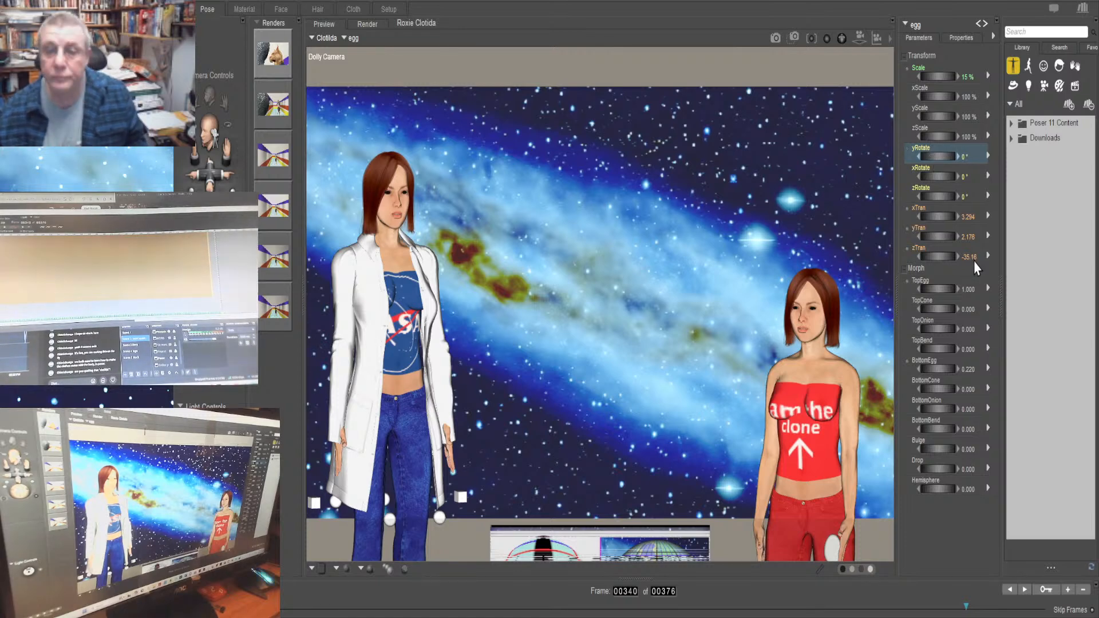
drag(938, 236, 942, 237)
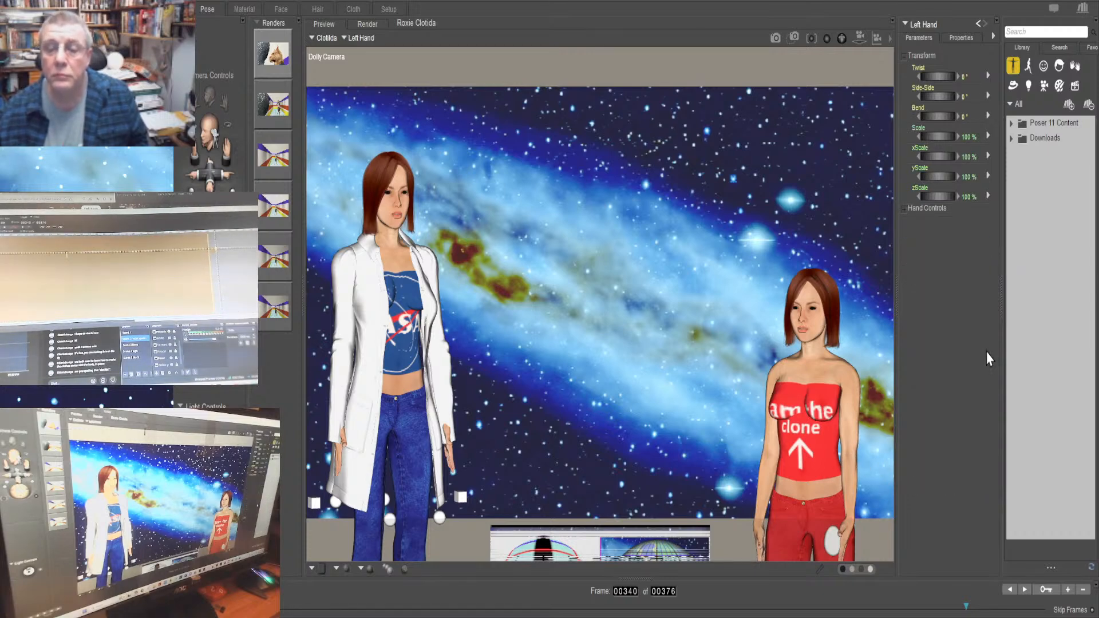
Adjust the Grasp of Clotilda's left hand so the fingers curl around the egg
click(904, 209)
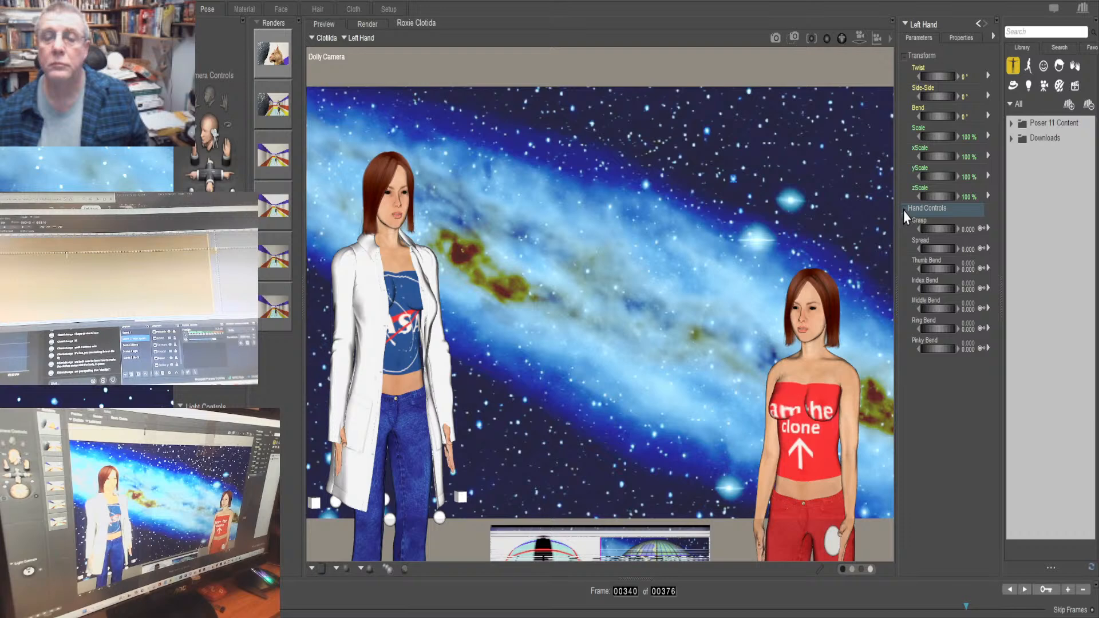
click(936, 230)
drag(937, 230, 926, 230)
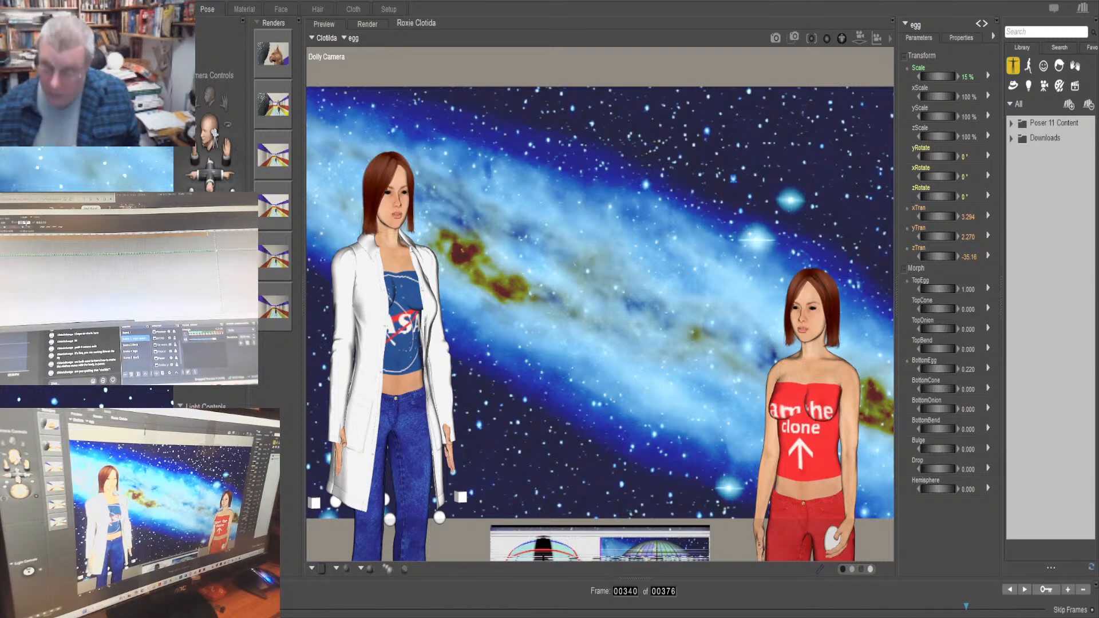
Check the egg's scale and translation values at frame 1
key(Return)
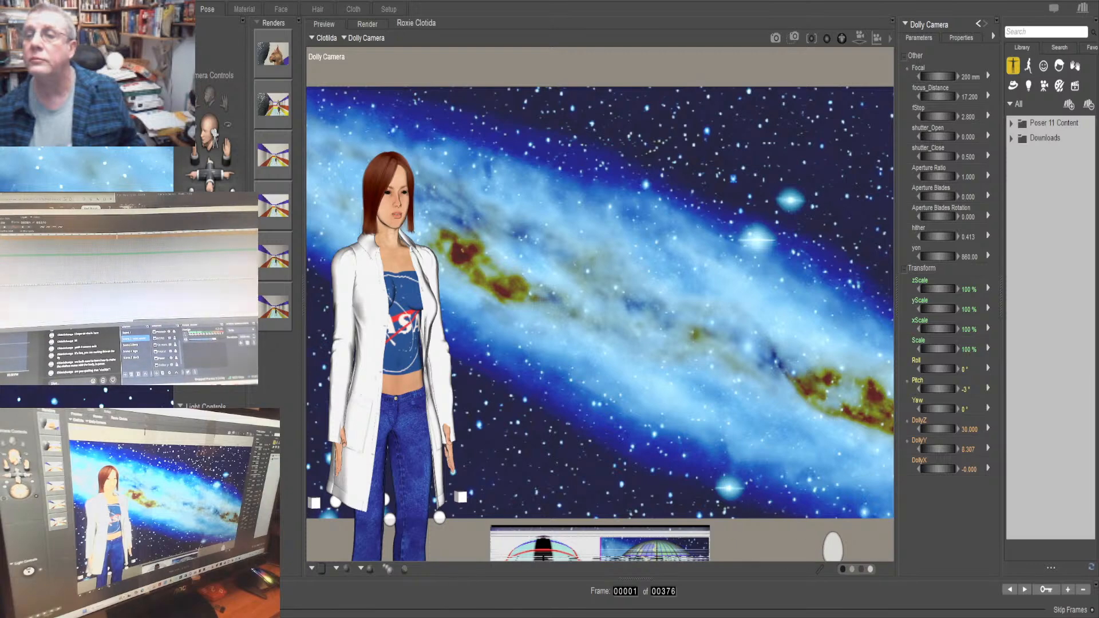
click(978, 24)
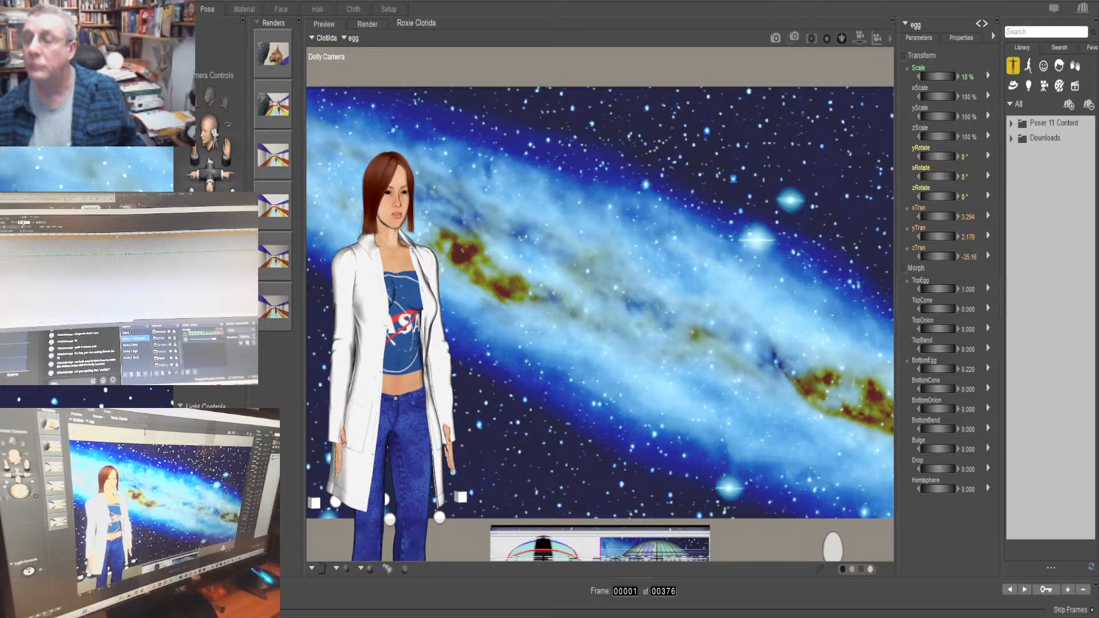
Parent the egg to Clotilda's left hand at frame 340 and play the animation from frame 1 to check it
text(340)
key(Return)
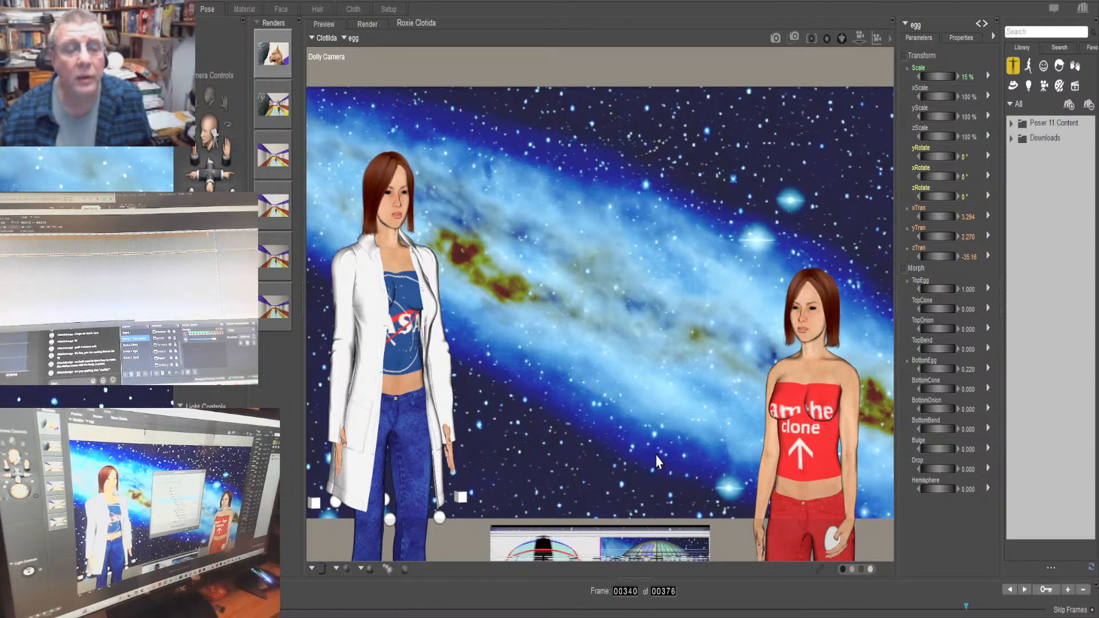
click(676, 421)
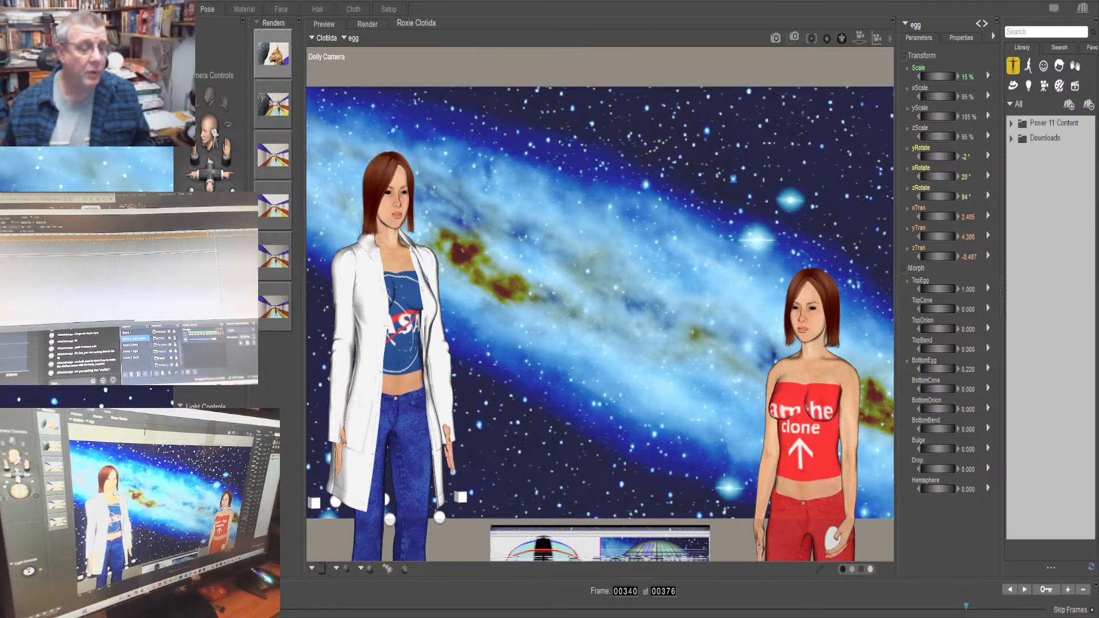
key(Home)
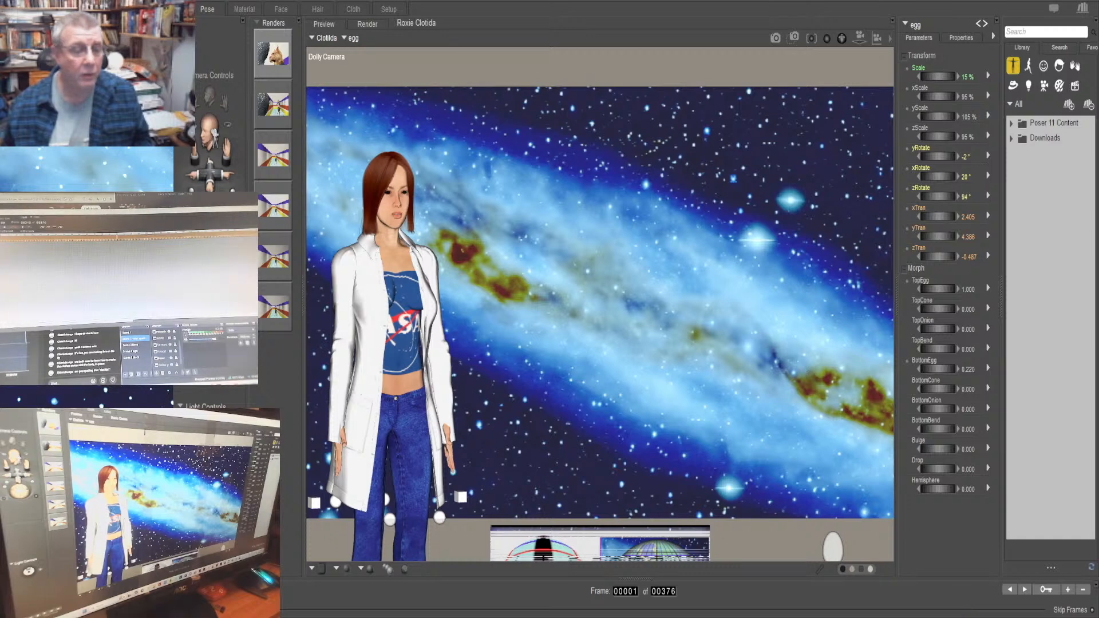
key(space)
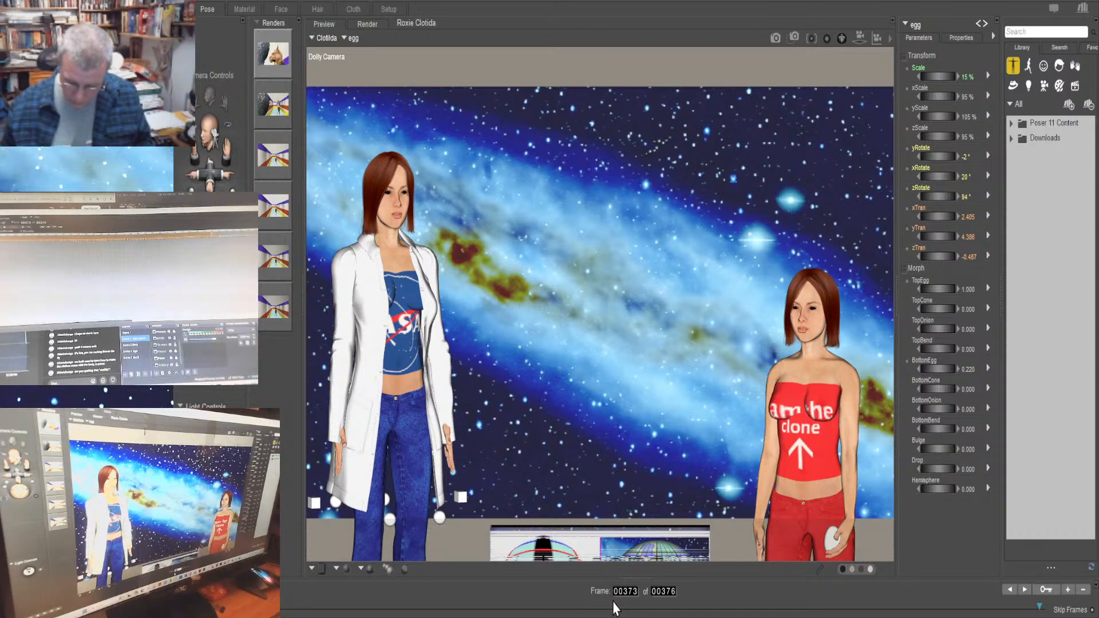
At frame 325, set the egg's yTran to 4.290, adjust its xTran, and review the motion around frame 353
text(325)
key(Return)
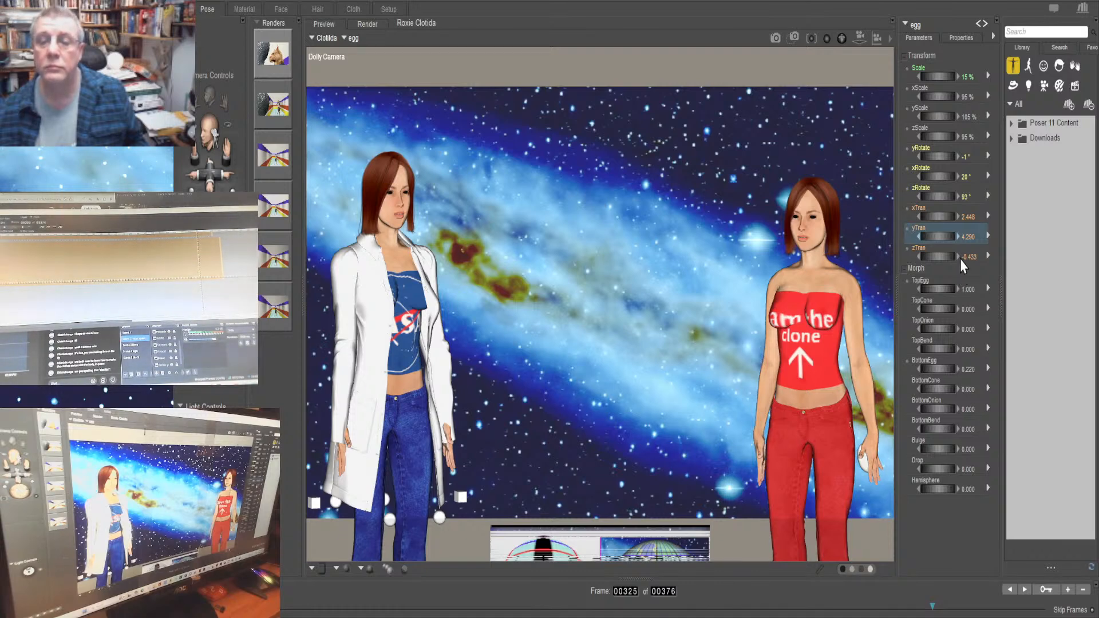
drag(936, 237, 948, 237)
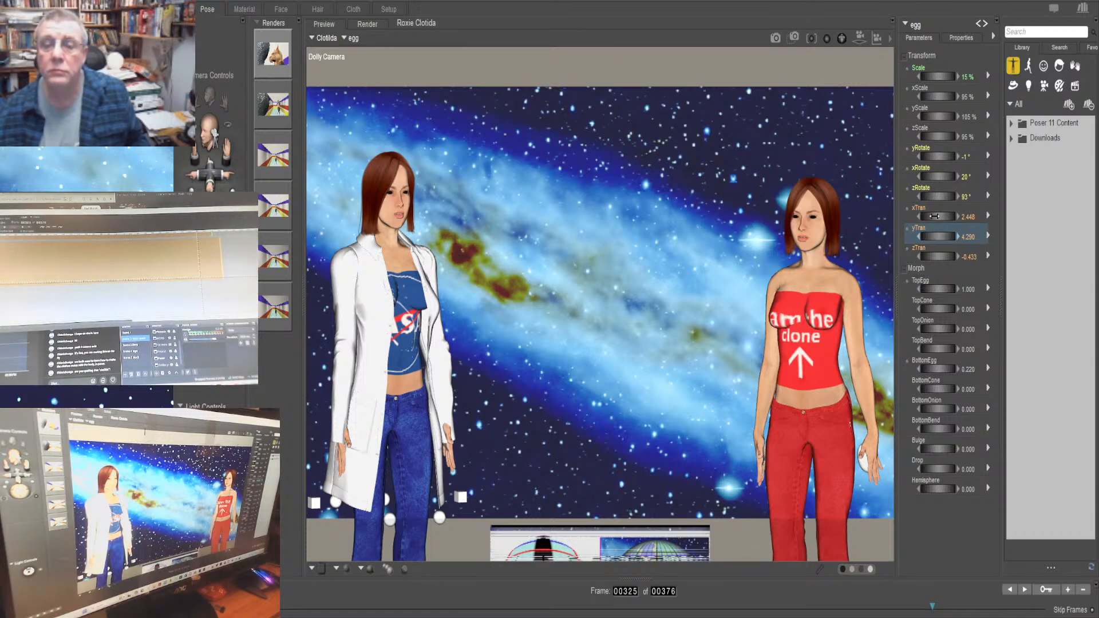
drag(934, 216, 951, 216)
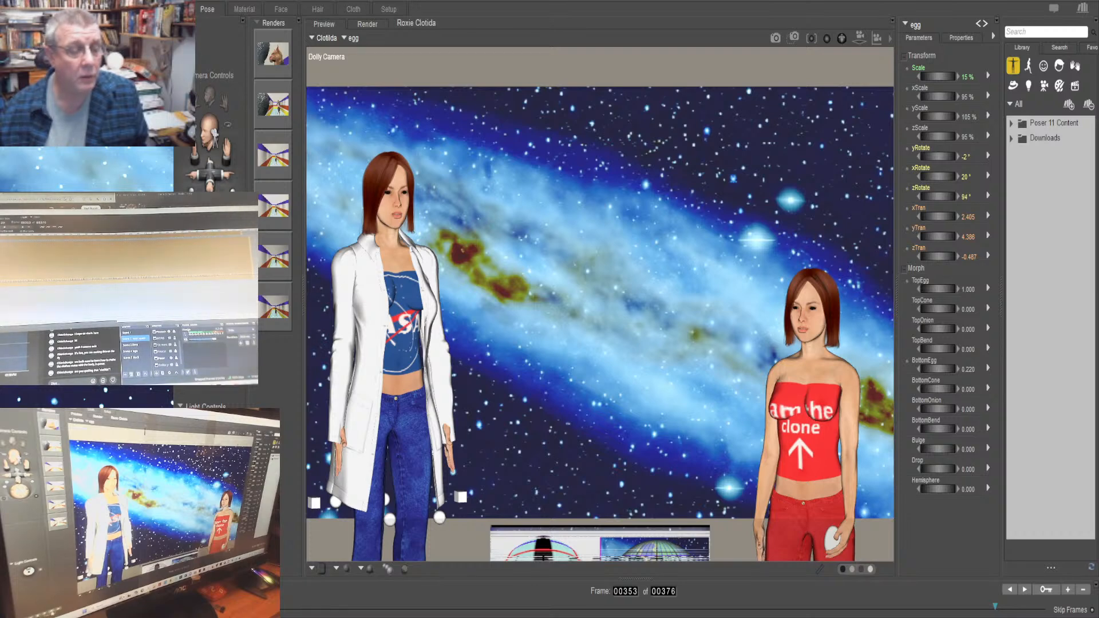
key(Left)
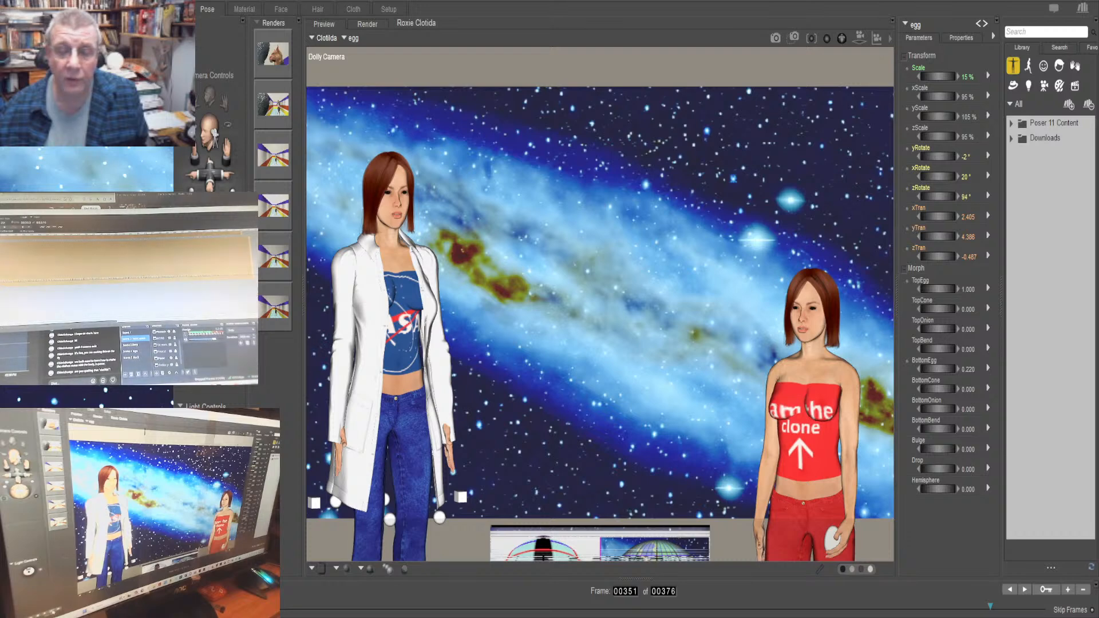
Step back through the animation from frame 351 to frame 312 to examine the egg's position relative to Clotilda's left hand
key(Left)
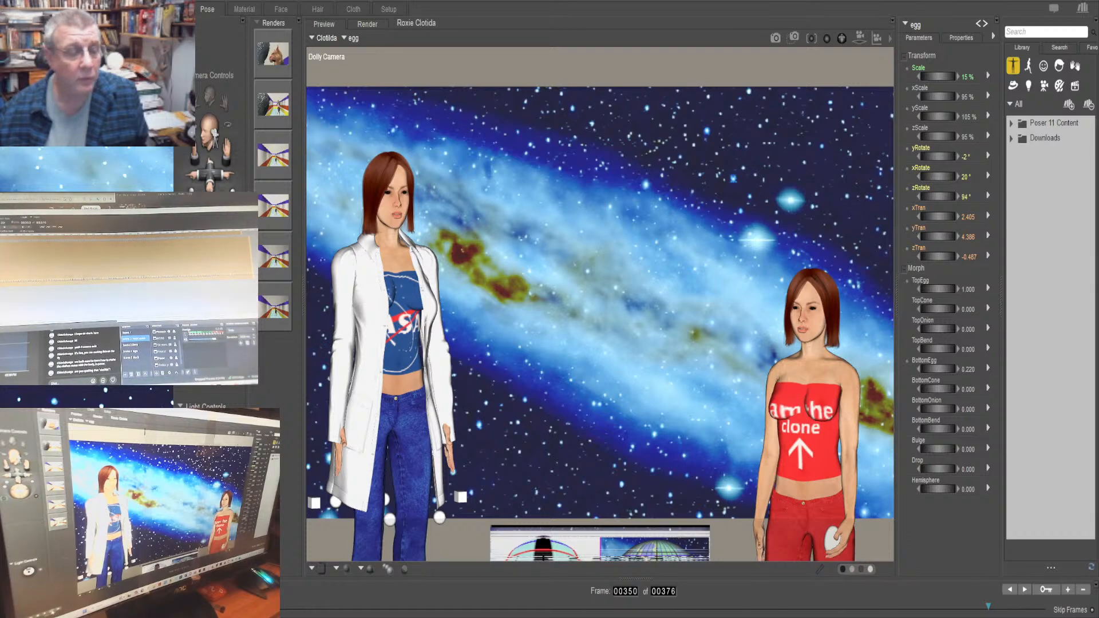
key(Left)
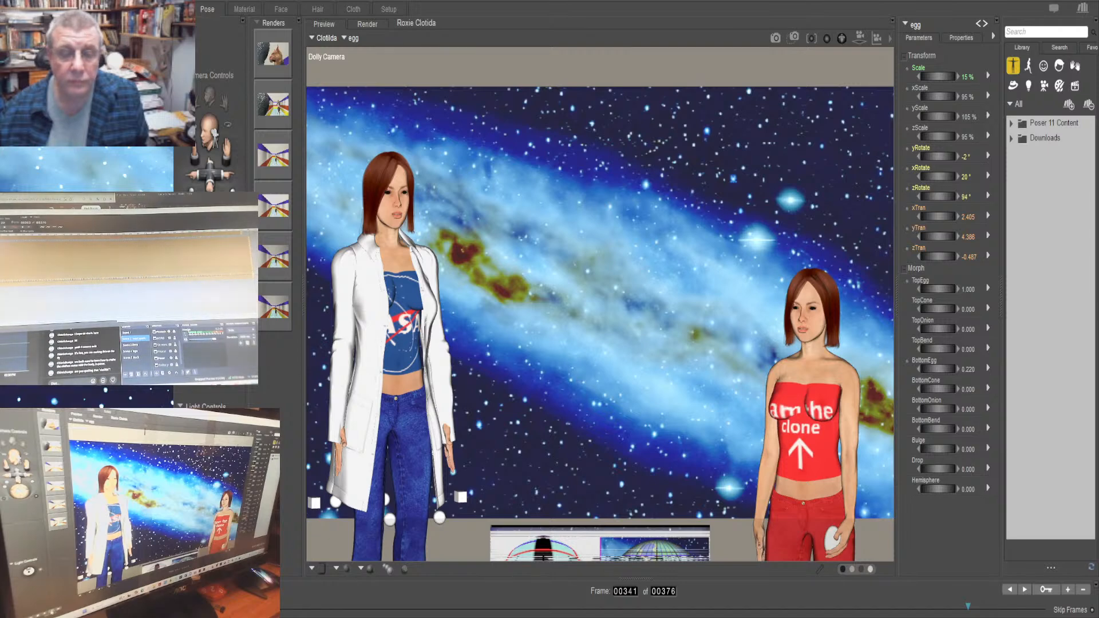
key(Left)
key(Left)
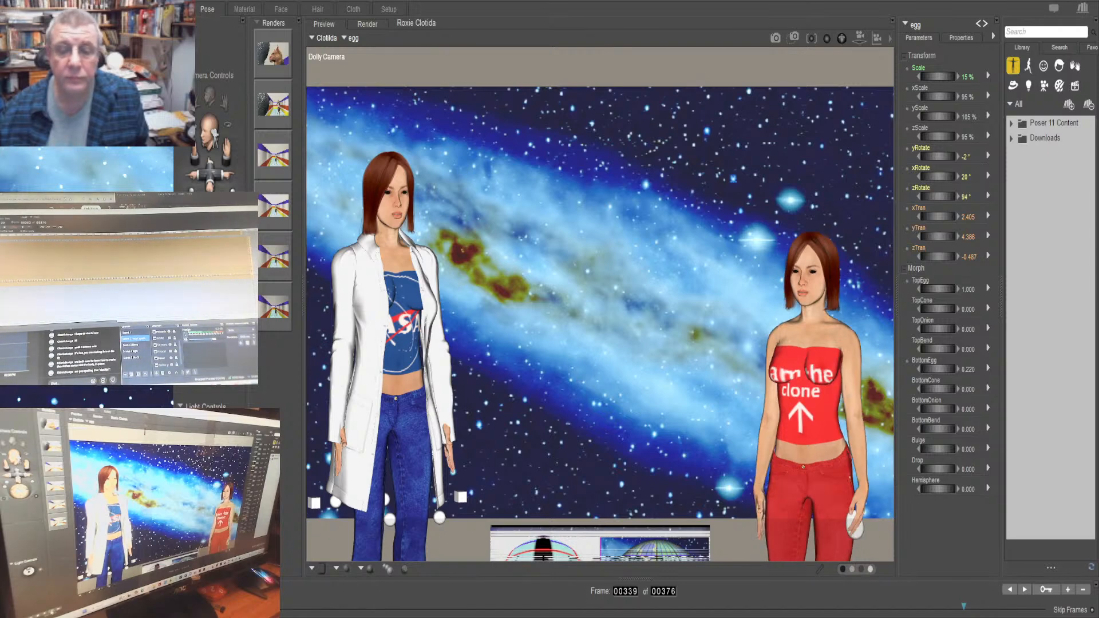
key(Left)
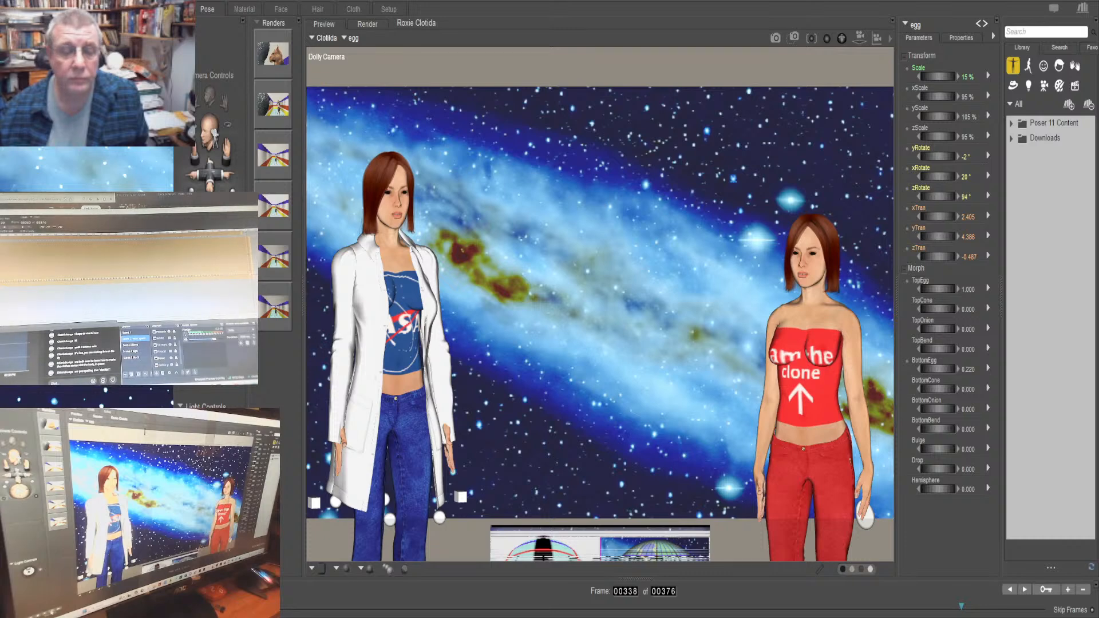
key(Left)
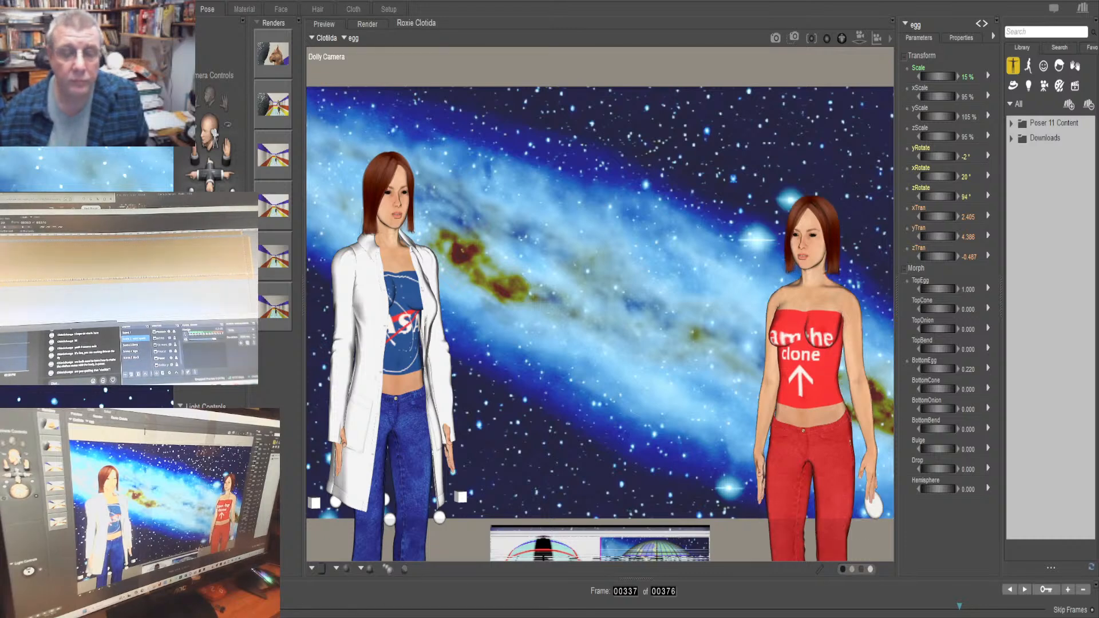
key(Left)
key(Left)
key(Left)
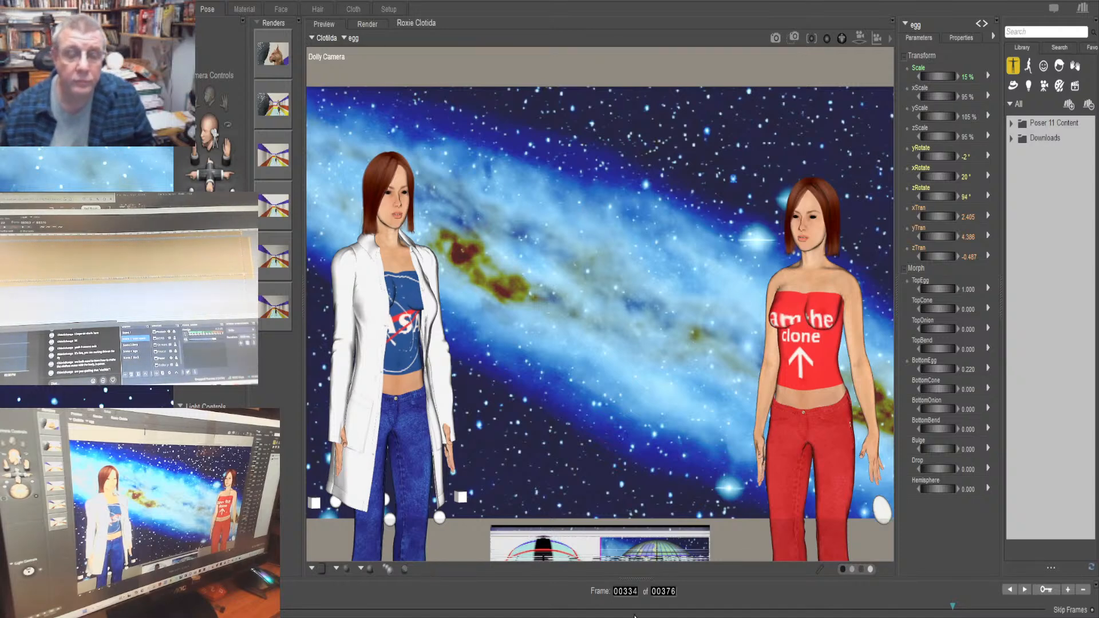
key(Left)
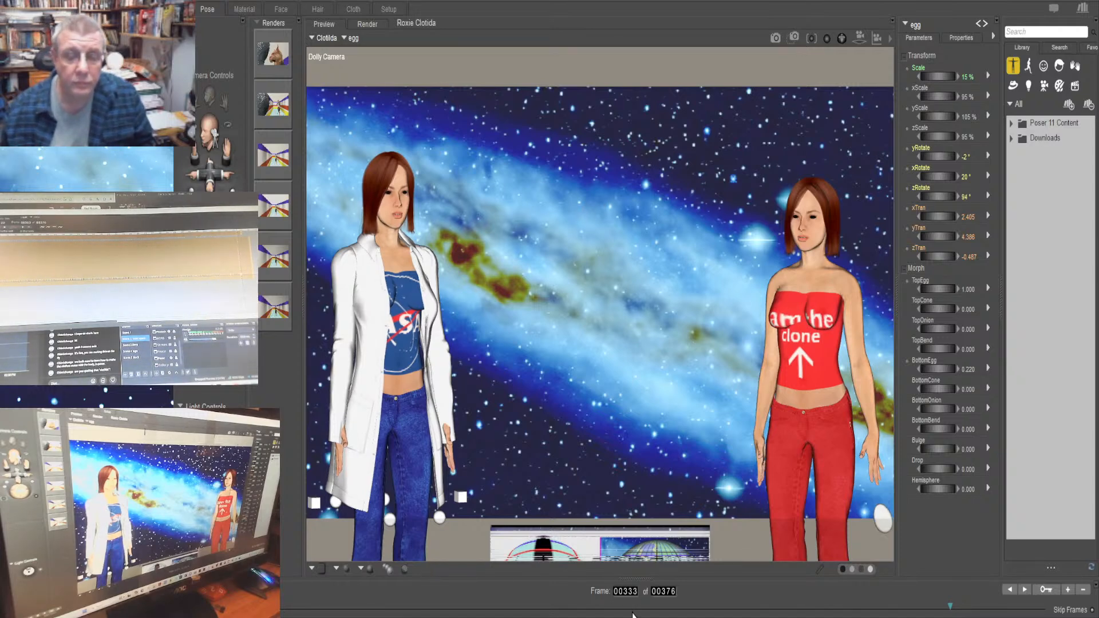
key(Left)
key(Left)
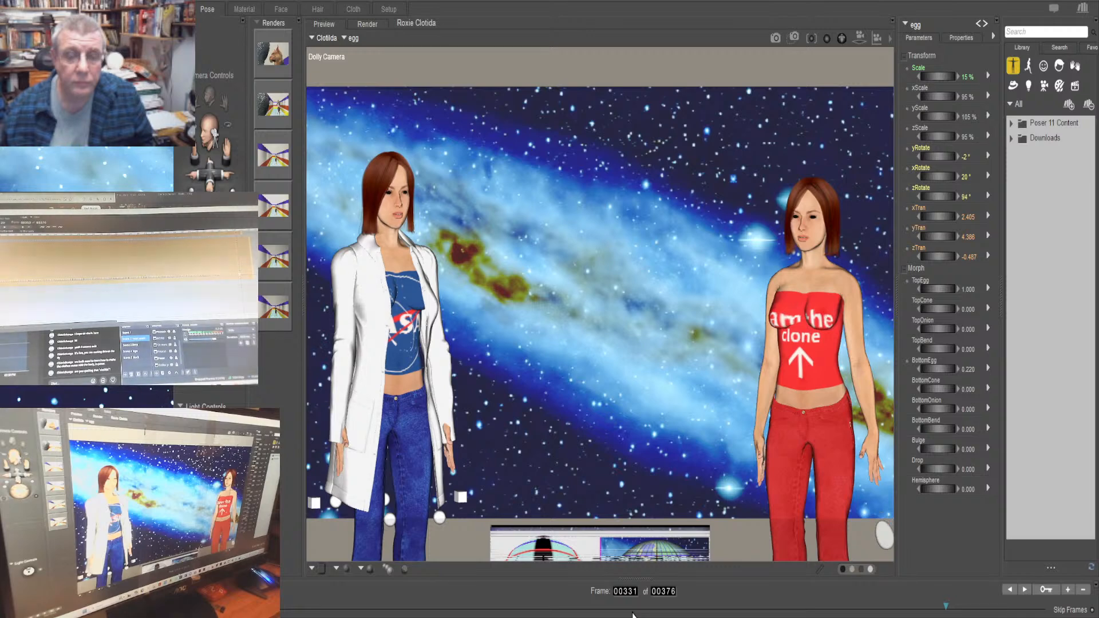
key(Left)
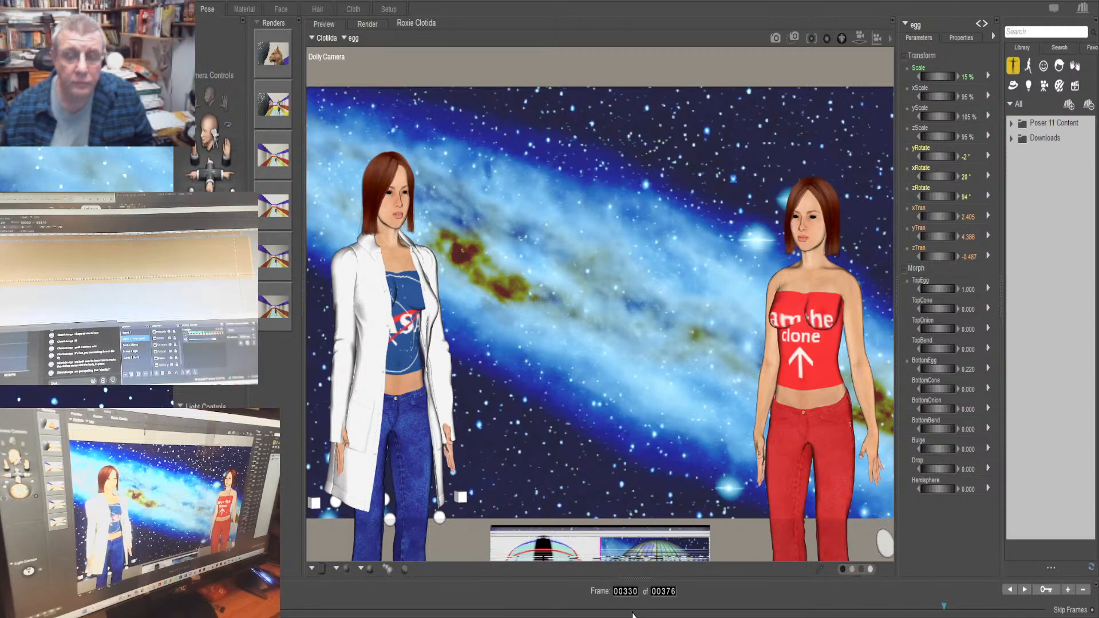
key(Left)
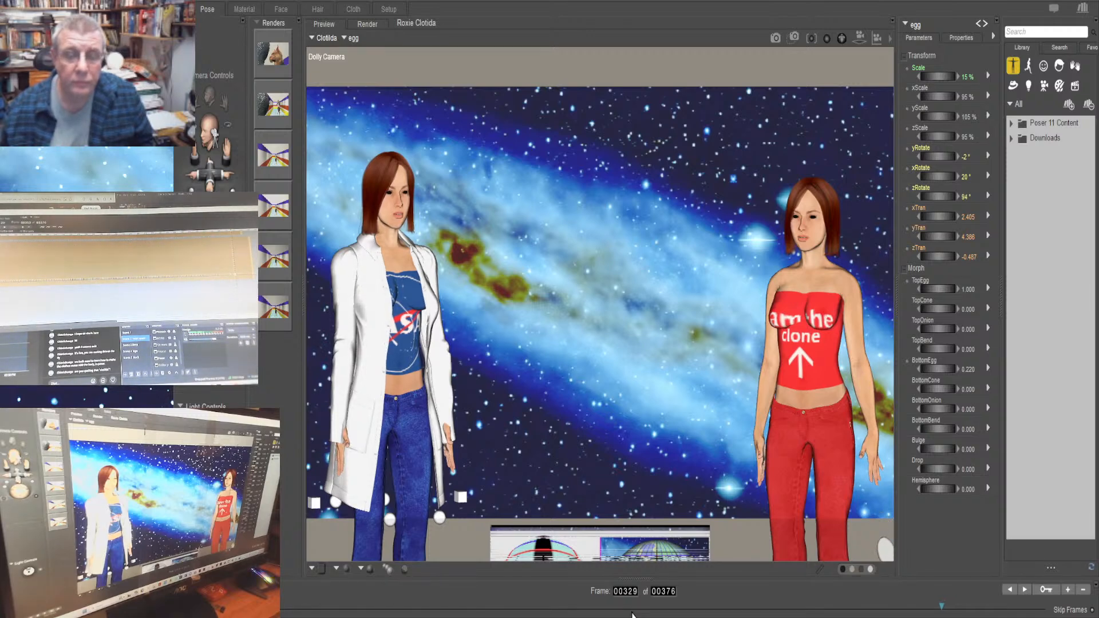
key(Left)
key(Left)
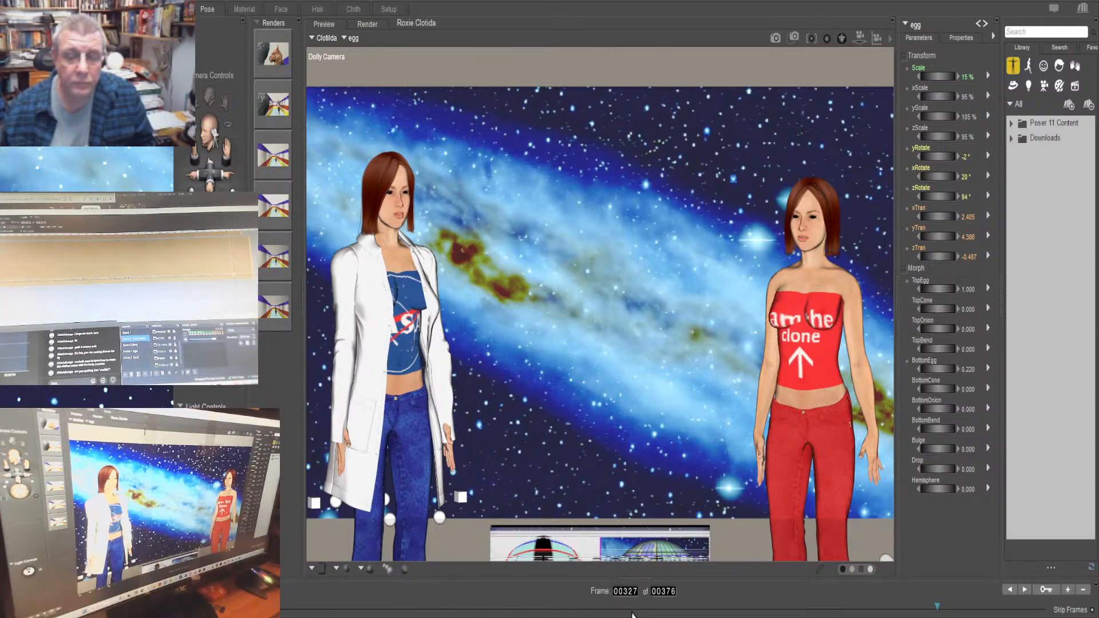
key(Left)
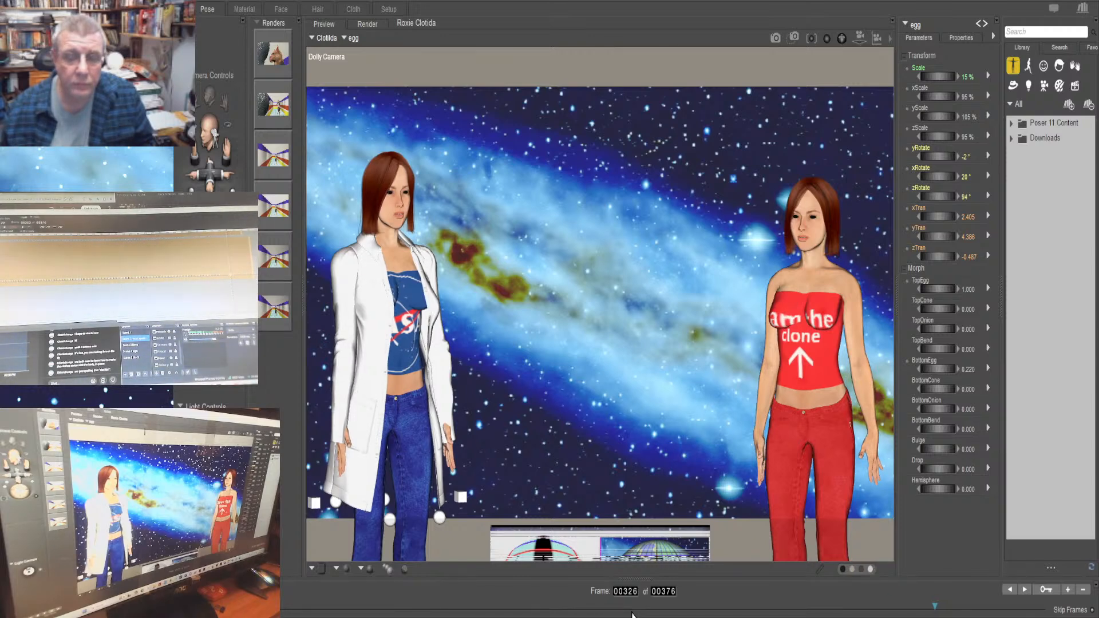
key(Left)
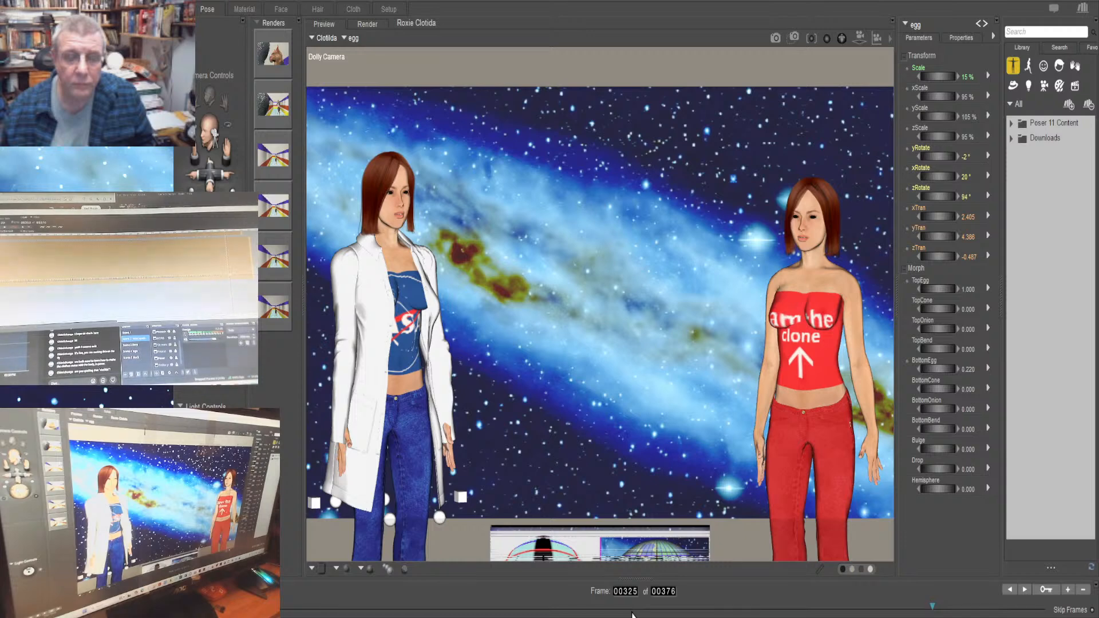
key(Left)
key(Left)
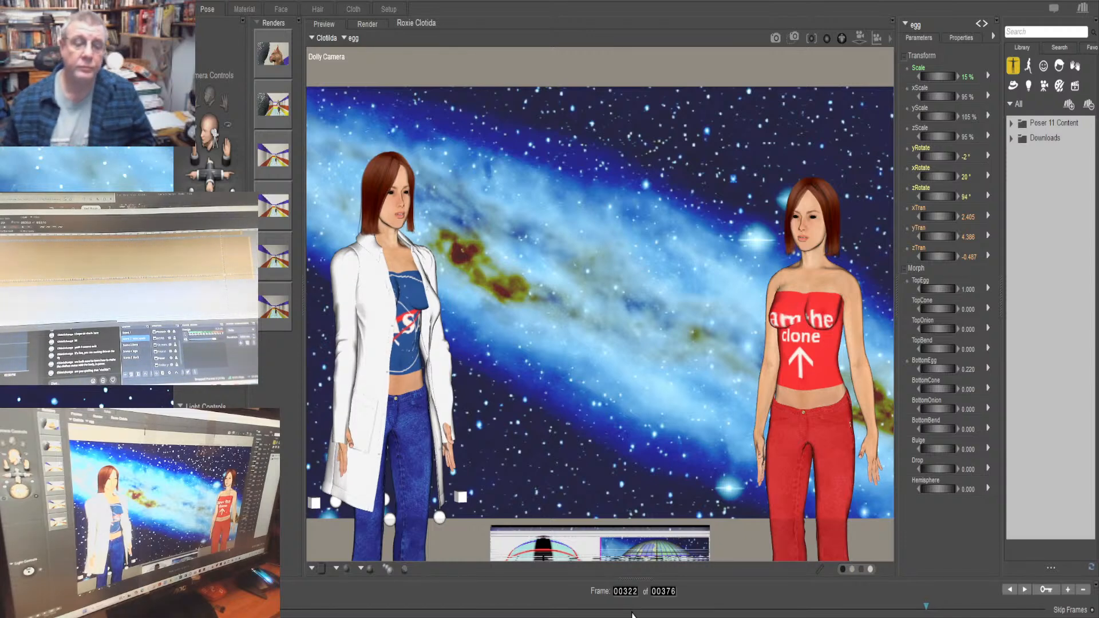
key(Left)
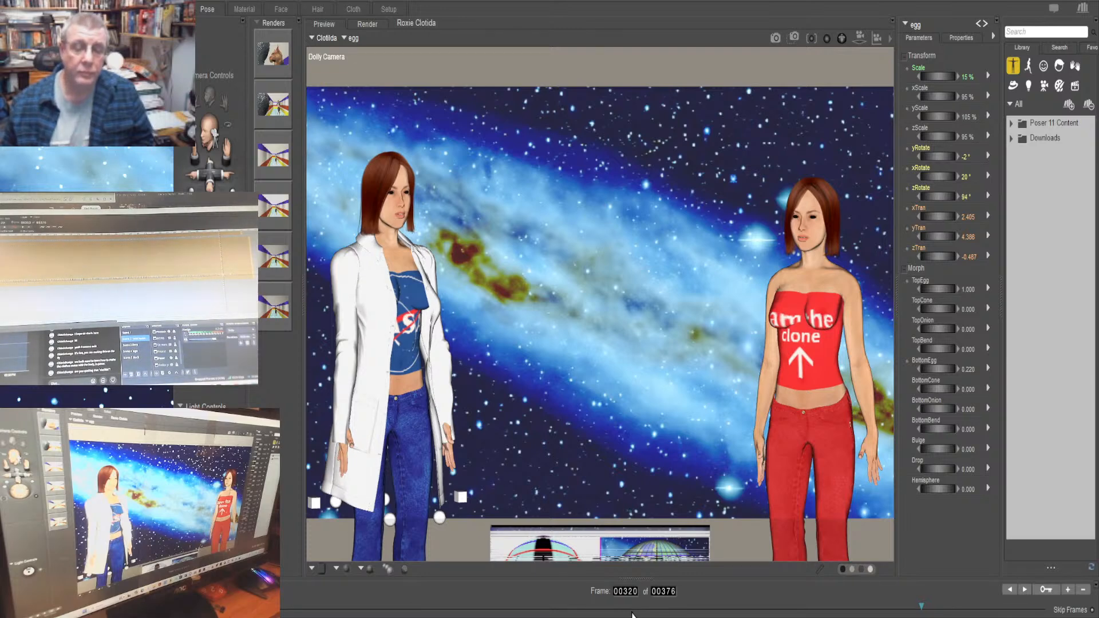
key(Left)
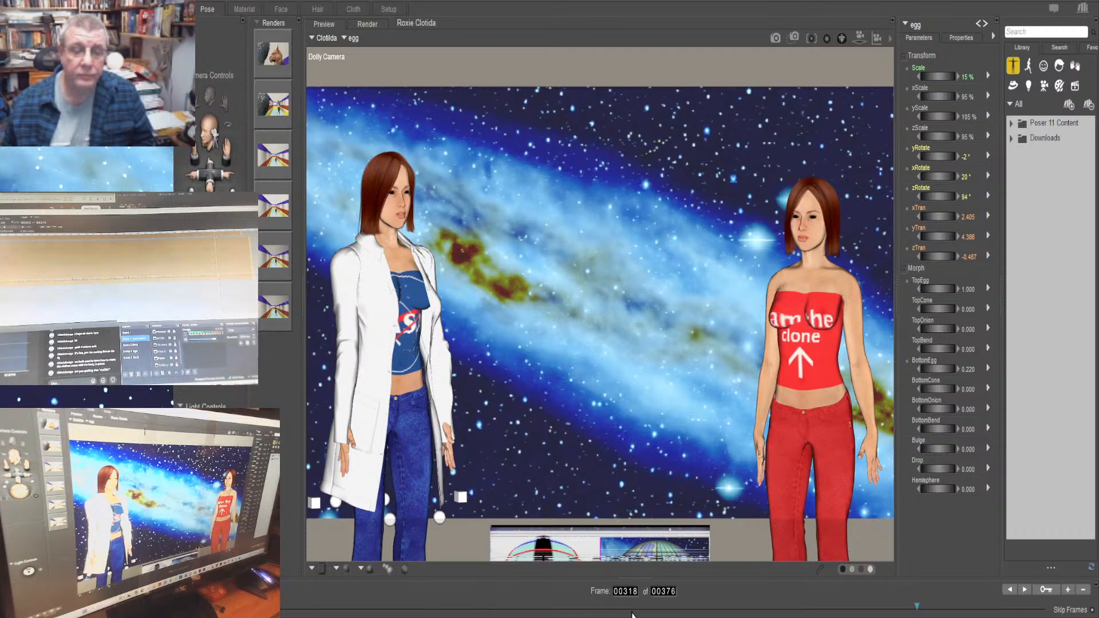
key(Left)
key(Left)
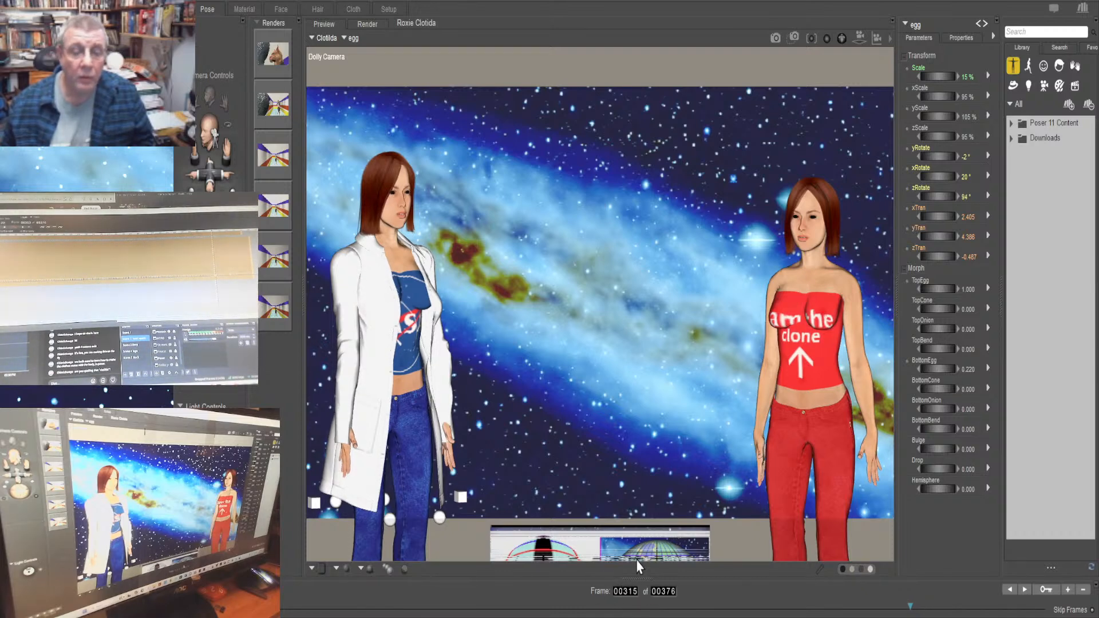
key(Left)
key(Left)
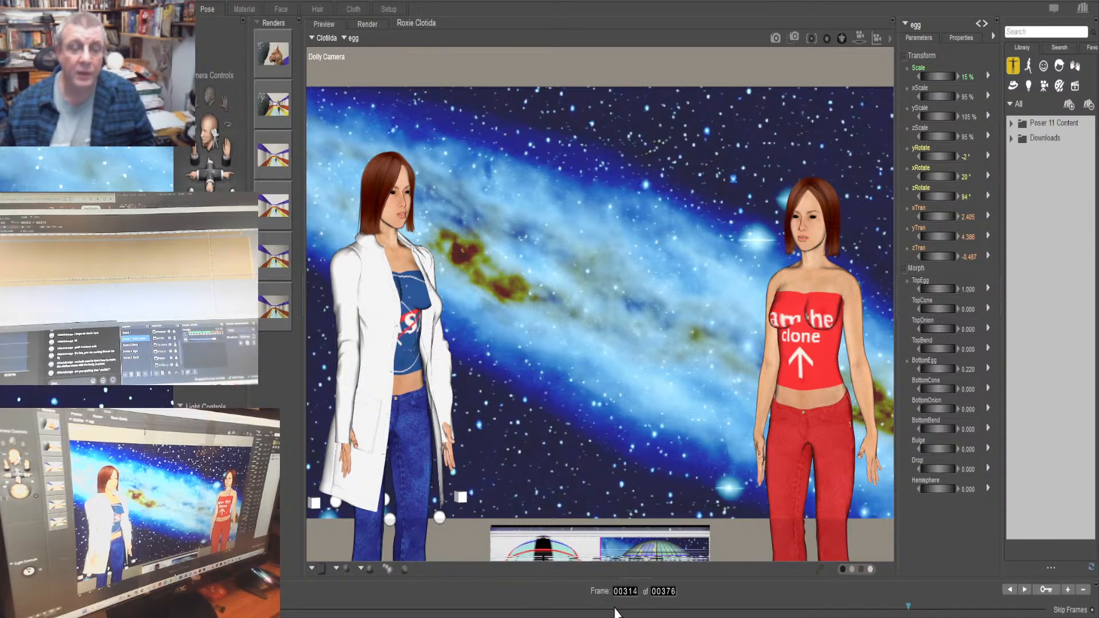
key(Left)
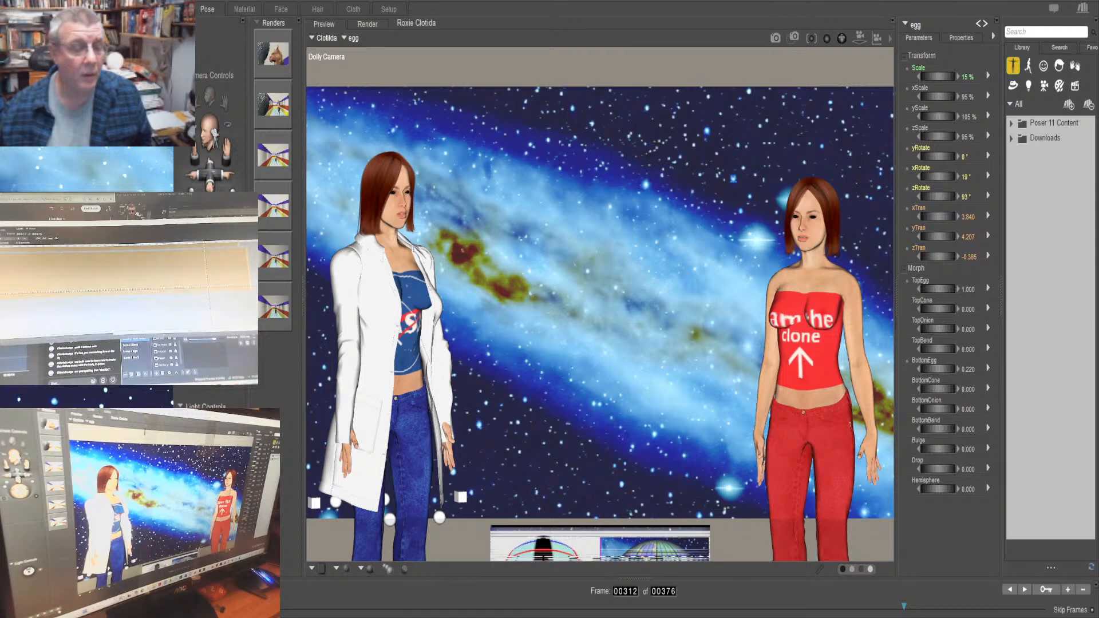
Set the egg's xTran to 3.523 at frame 329 and raise its xTran at frame 330
key(Right)
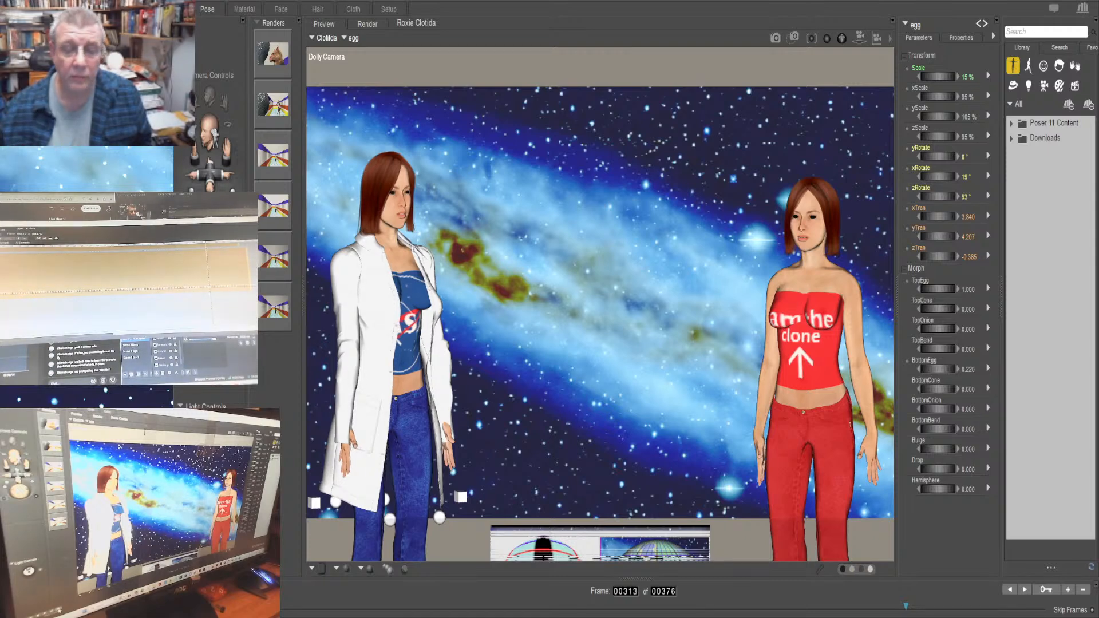
key(Right)
key(Right)
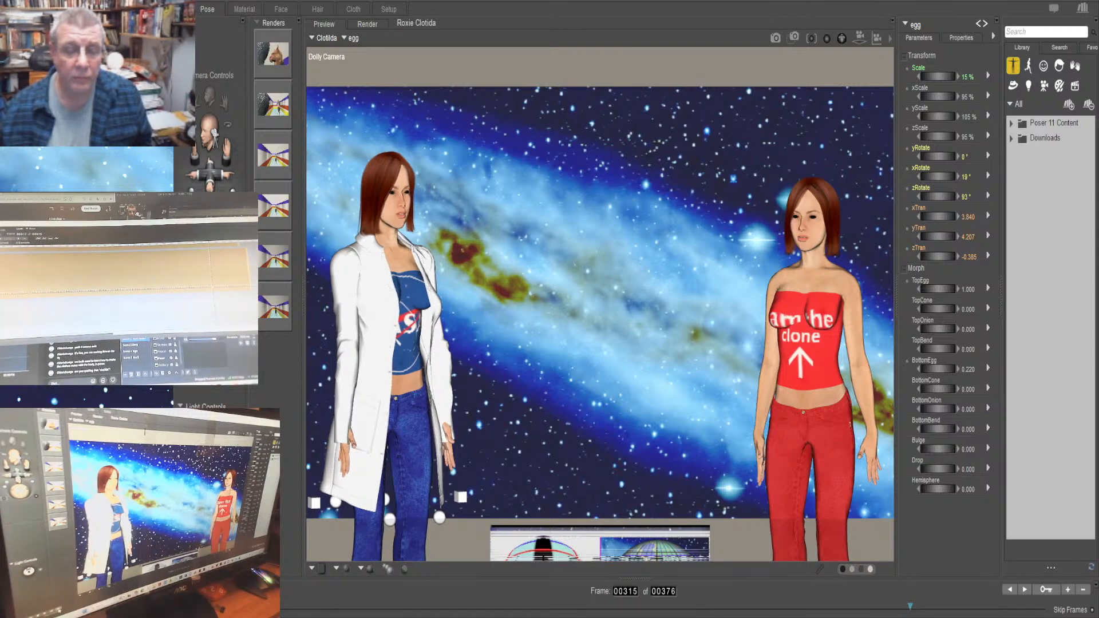
key(Right)
key(Right)
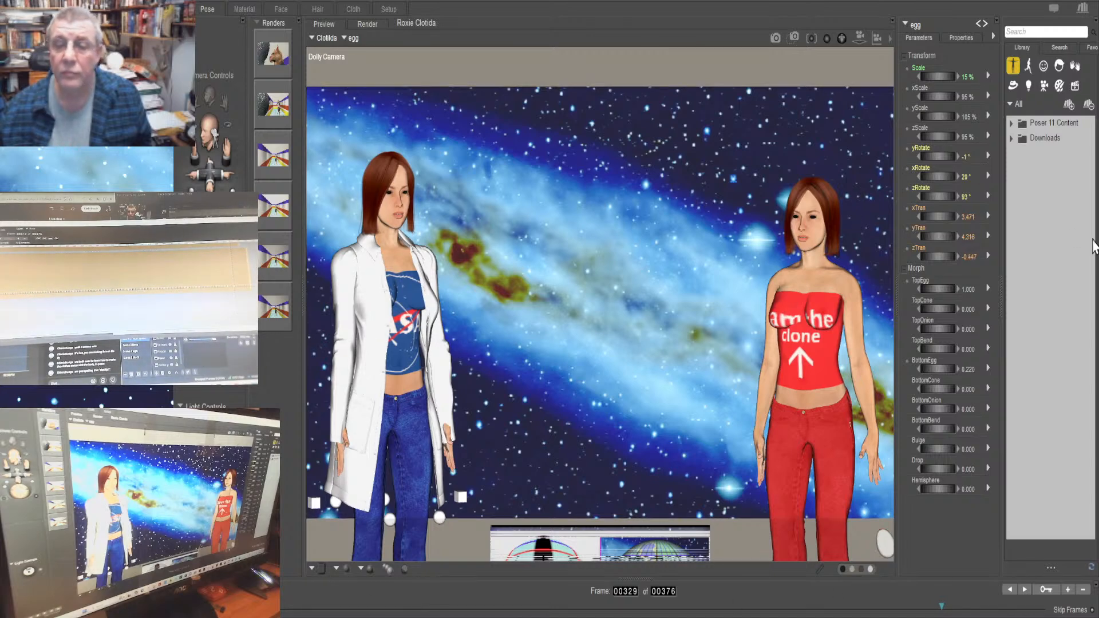
drag(934, 218, 941, 218)
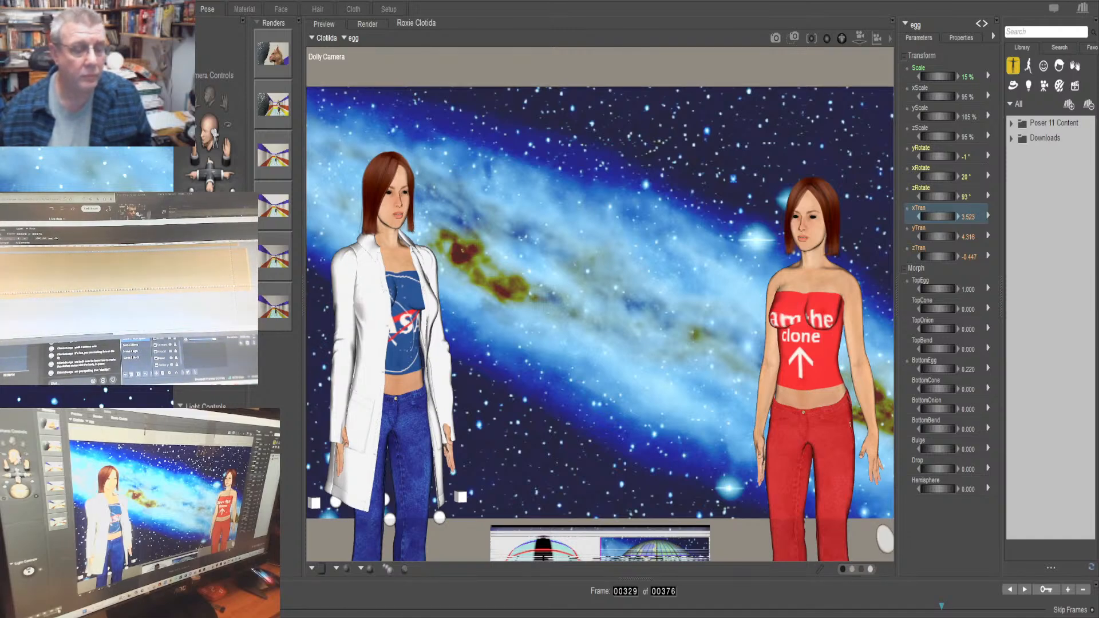
drag(844, 140, 841, 139)
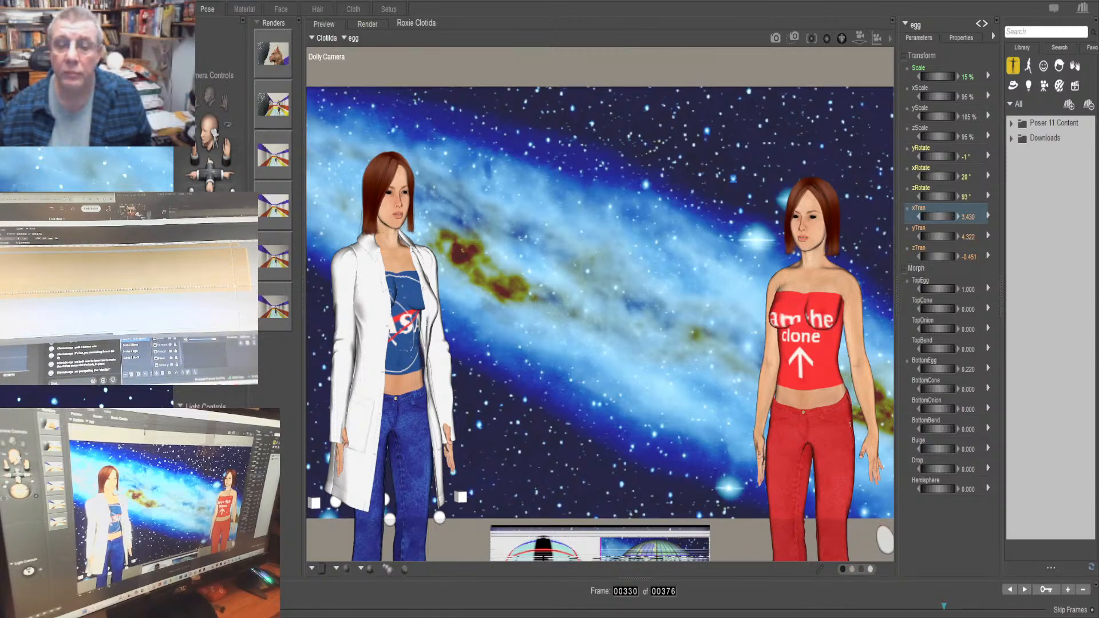
drag(937, 217, 953, 216)
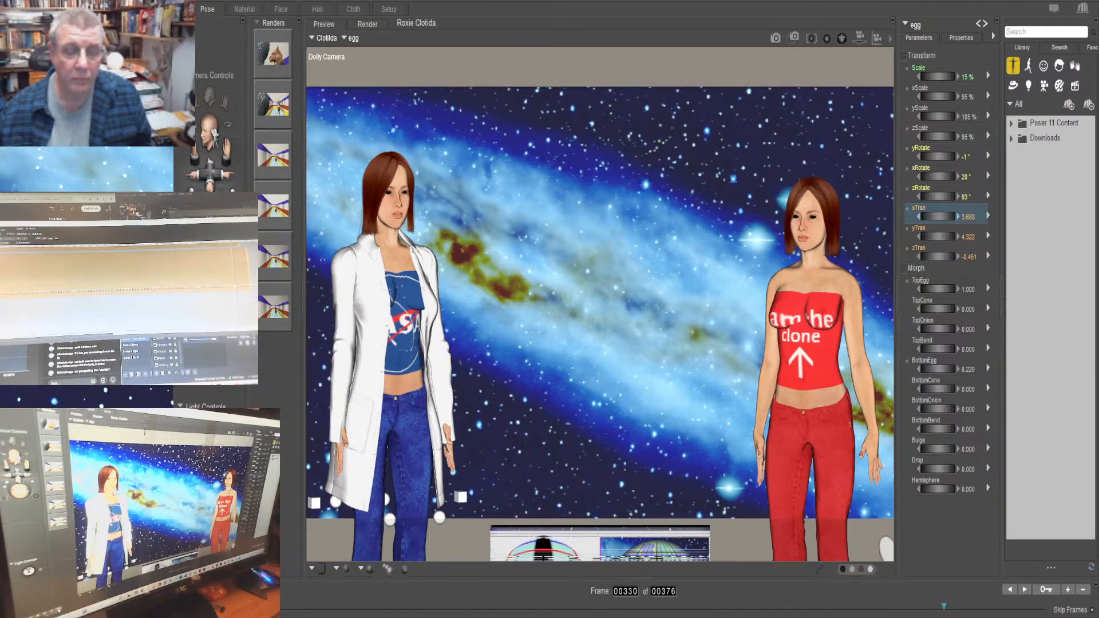
Raise the egg's xTran at frame 332, set it to 3.738 at frame 334, and check the motion up to frame 340
key(period)
key(period)
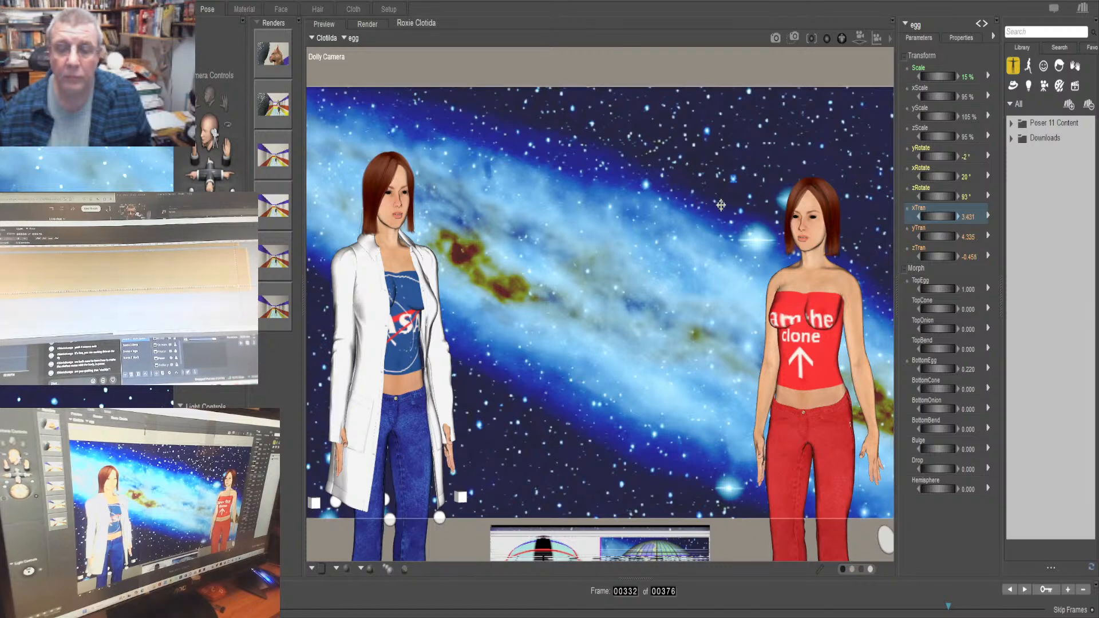
drag(938, 217, 953, 217)
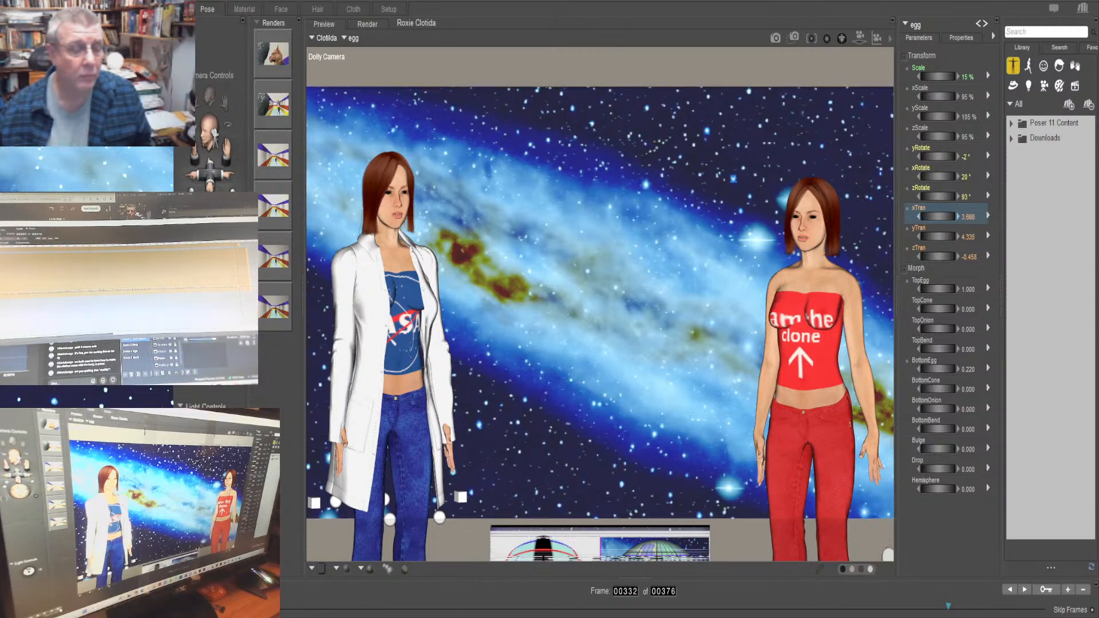
click(257, 590)
click(258, 589)
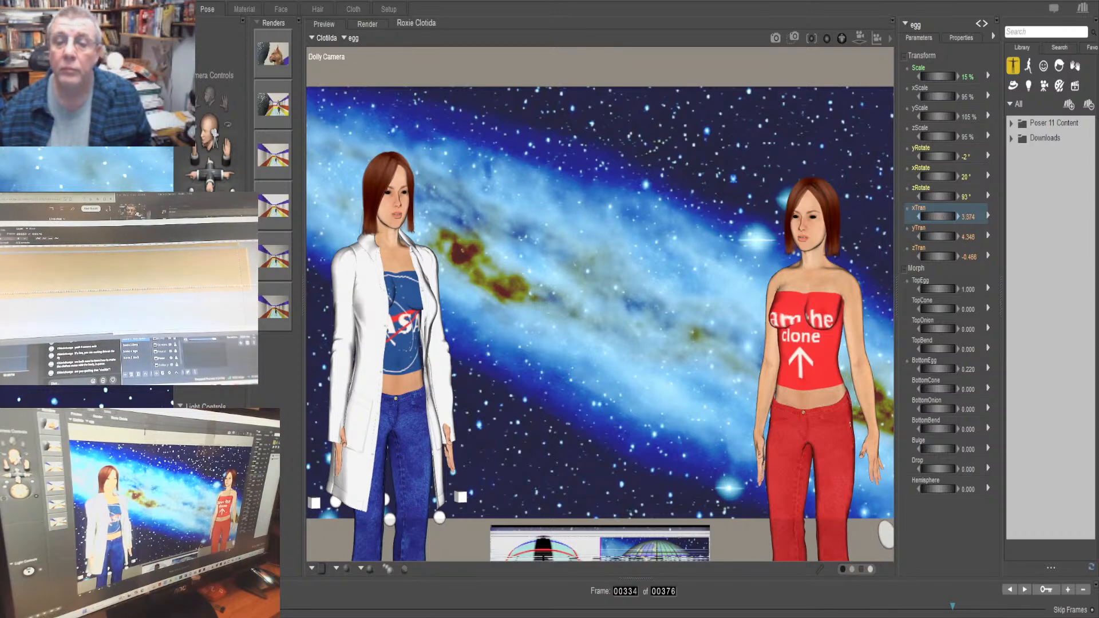
drag(937, 217, 949, 216)
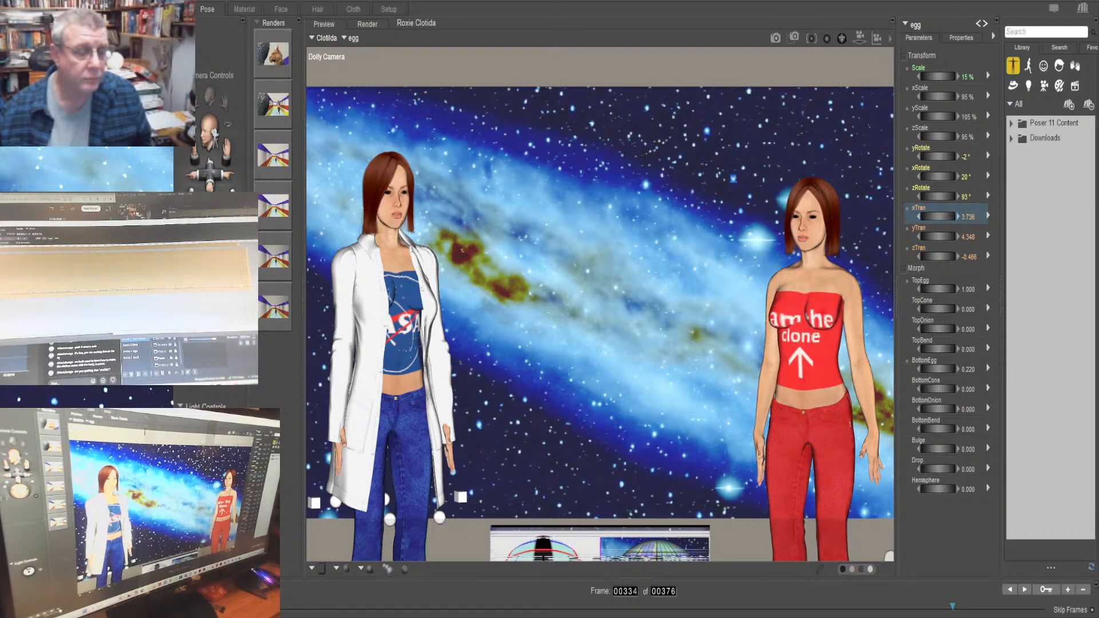
key(Right)
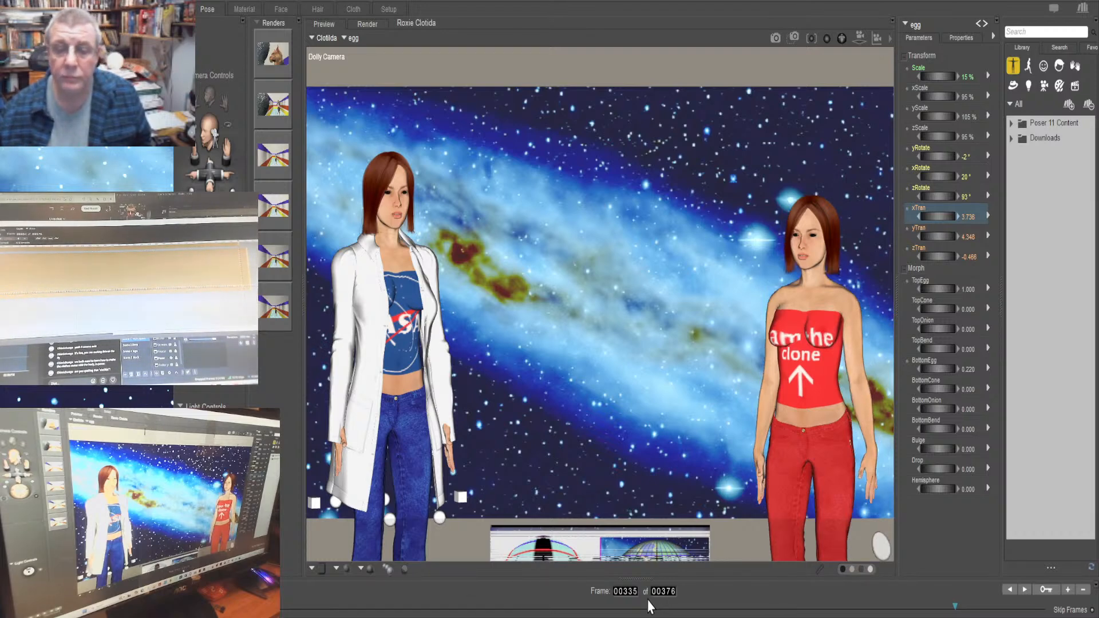
key(Right)
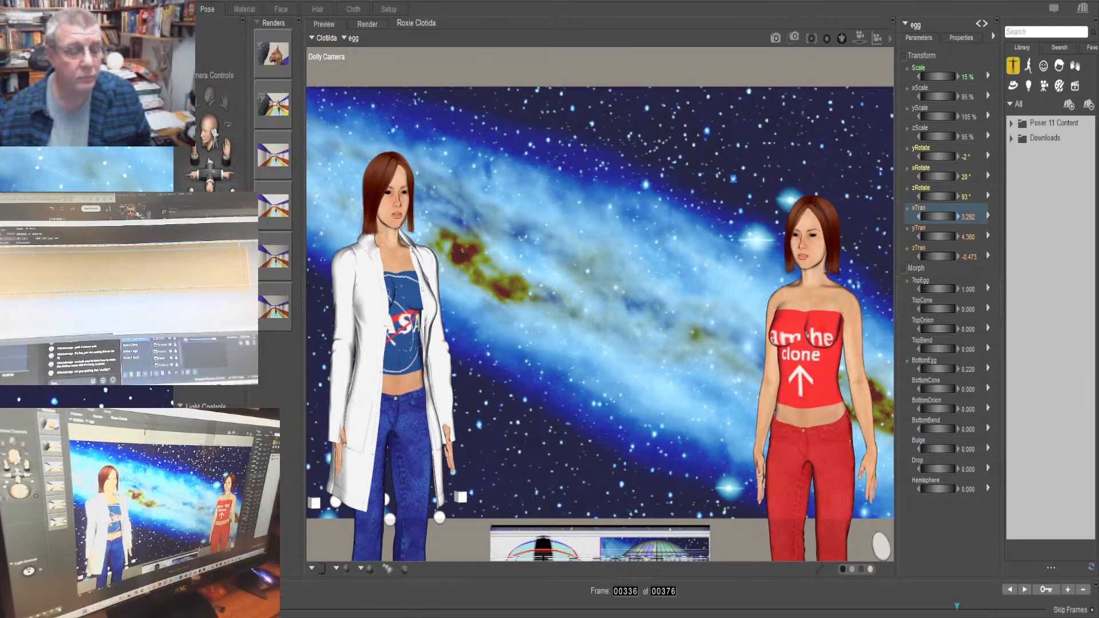
key(Right)
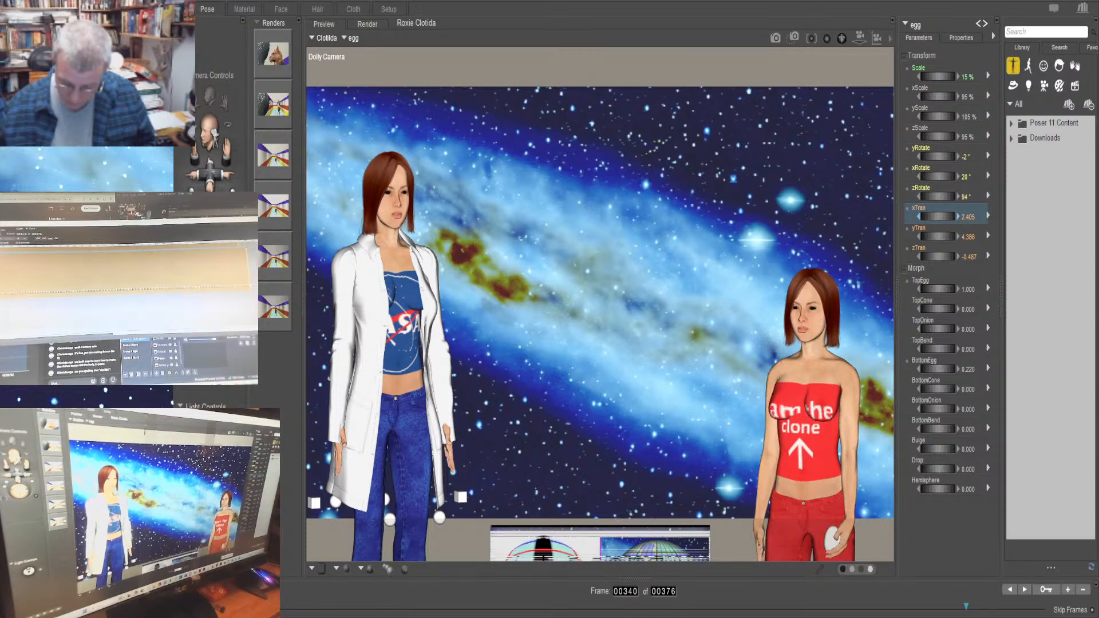
At frame 355, try raising the egg's yTran to 5.040 and undo the change
drag(966, 607, 999, 606)
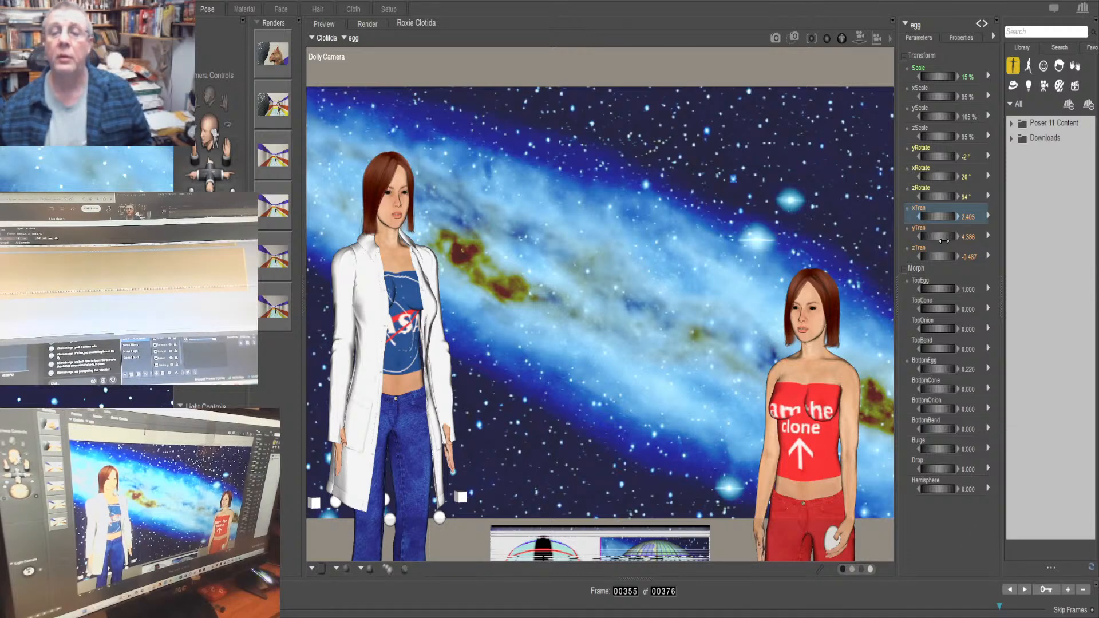
drag(936, 237, 952, 237)
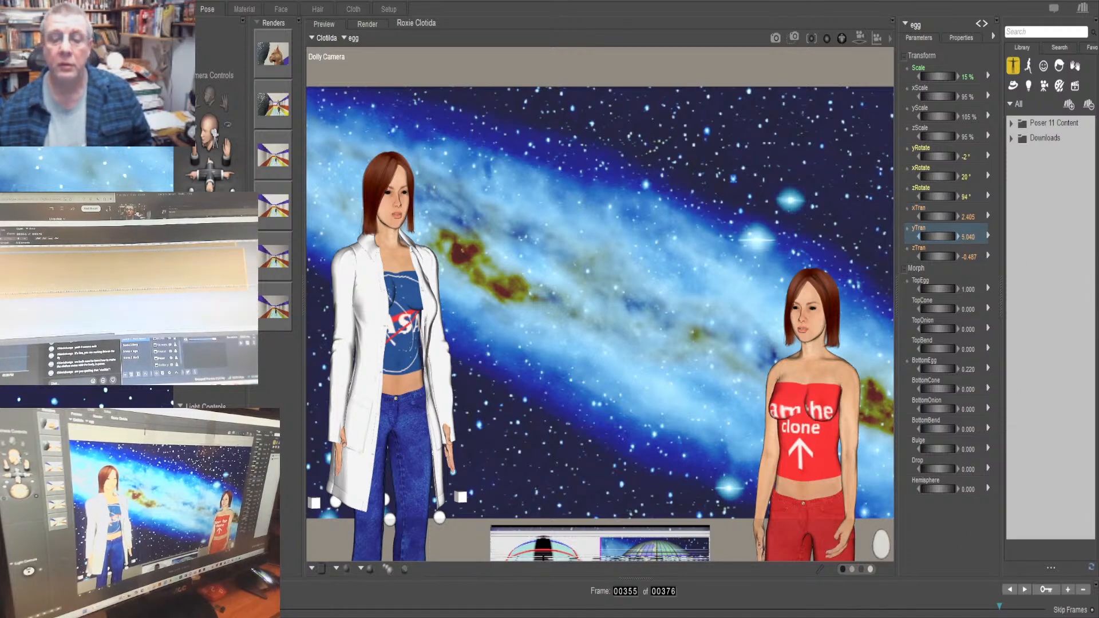
key(ctrl+z)
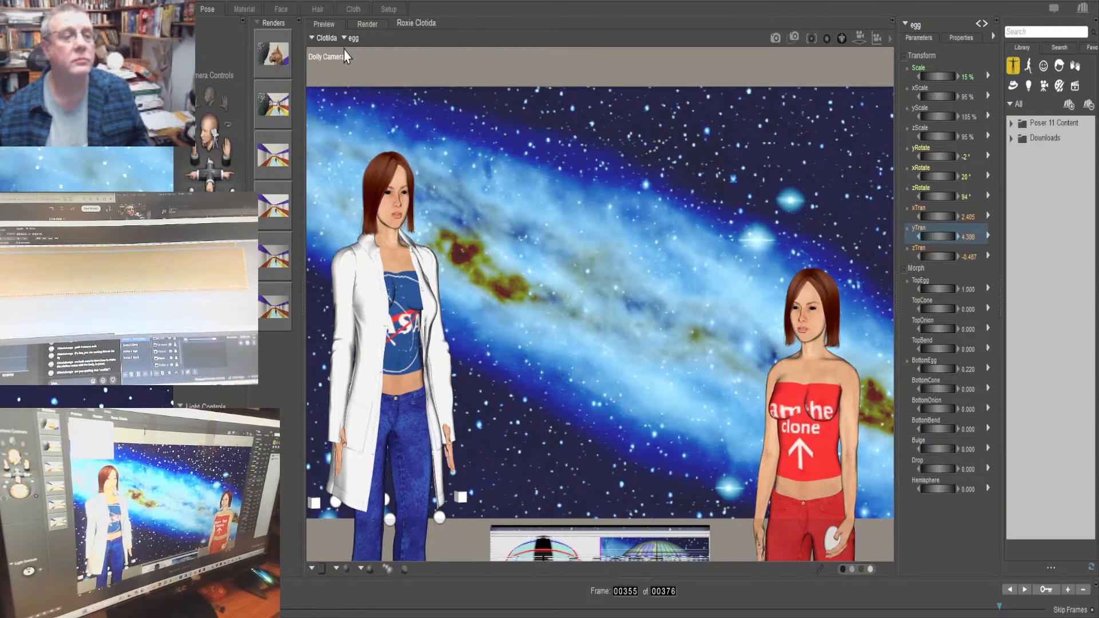
Look up Clotilda's body yTran at frame 1 and set it to the same 0.783 at frame 355
click(924, 29)
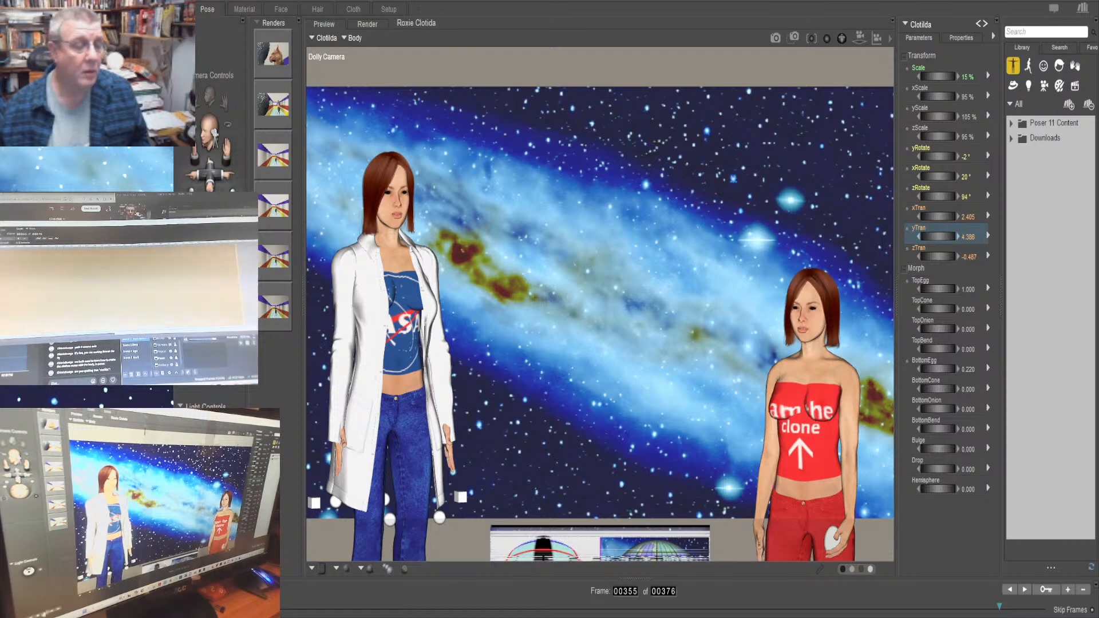
click(616, 591)
text(1)
key(Return)
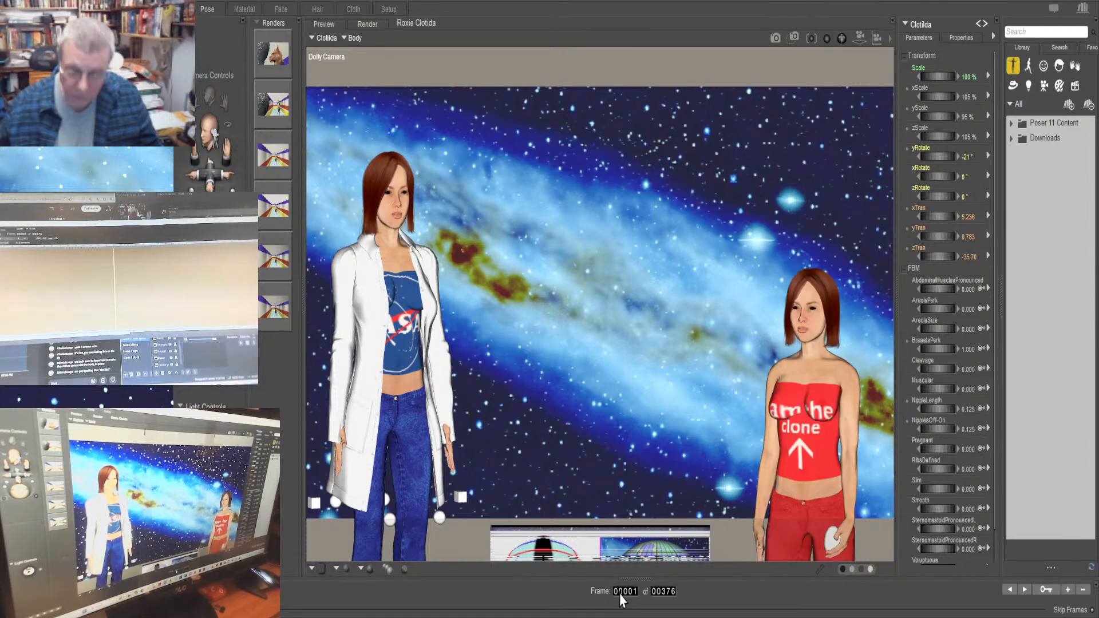
click(974, 239)
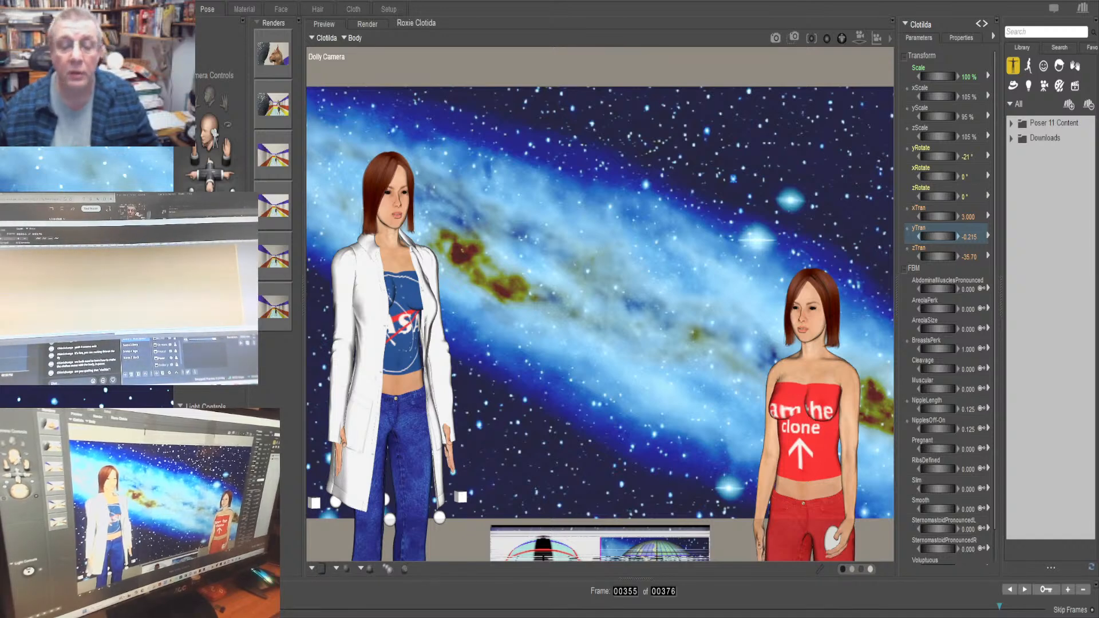
drag(937, 236, 975, 261)
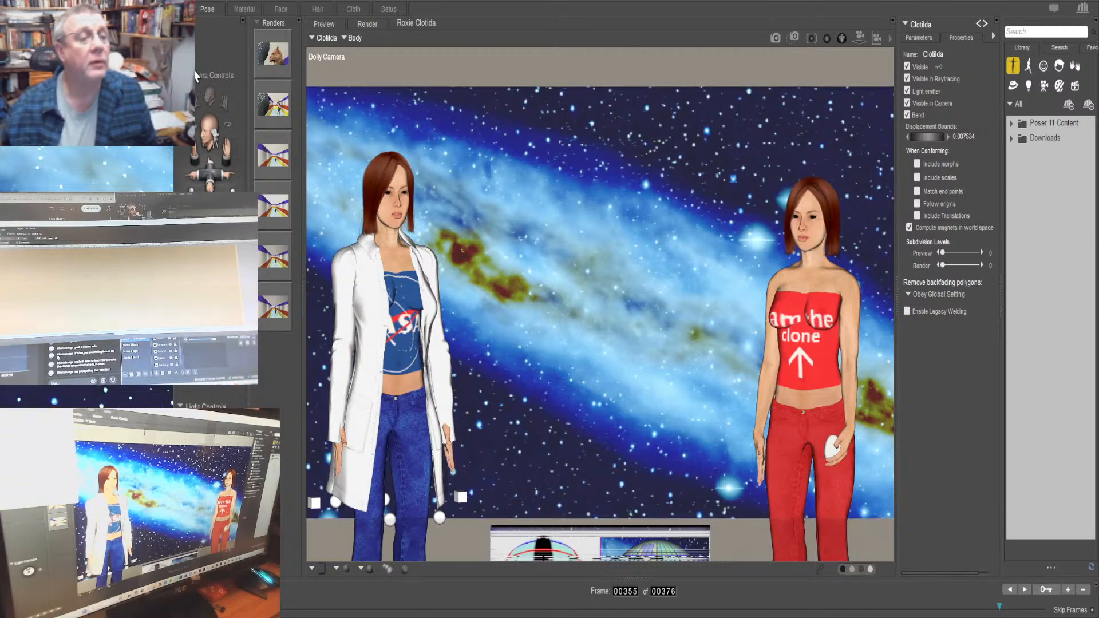
click(925, 37)
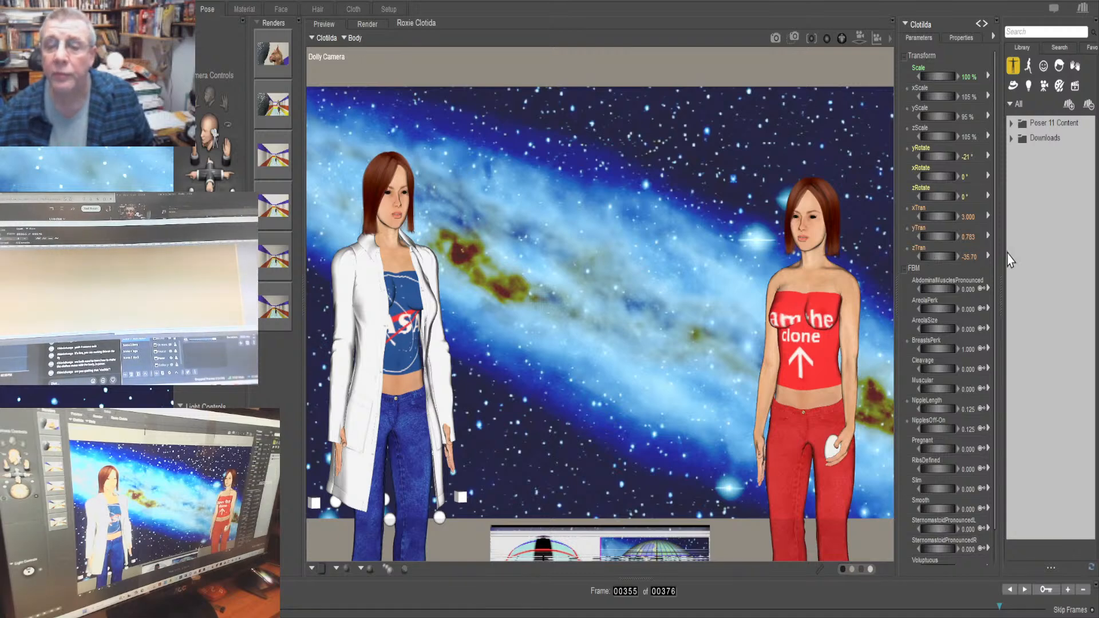
Stretch Clotilda's left hand forward at frame 355 by raising its zTran, with yTran -0.591 and xTran -0.235
click(1031, 304)
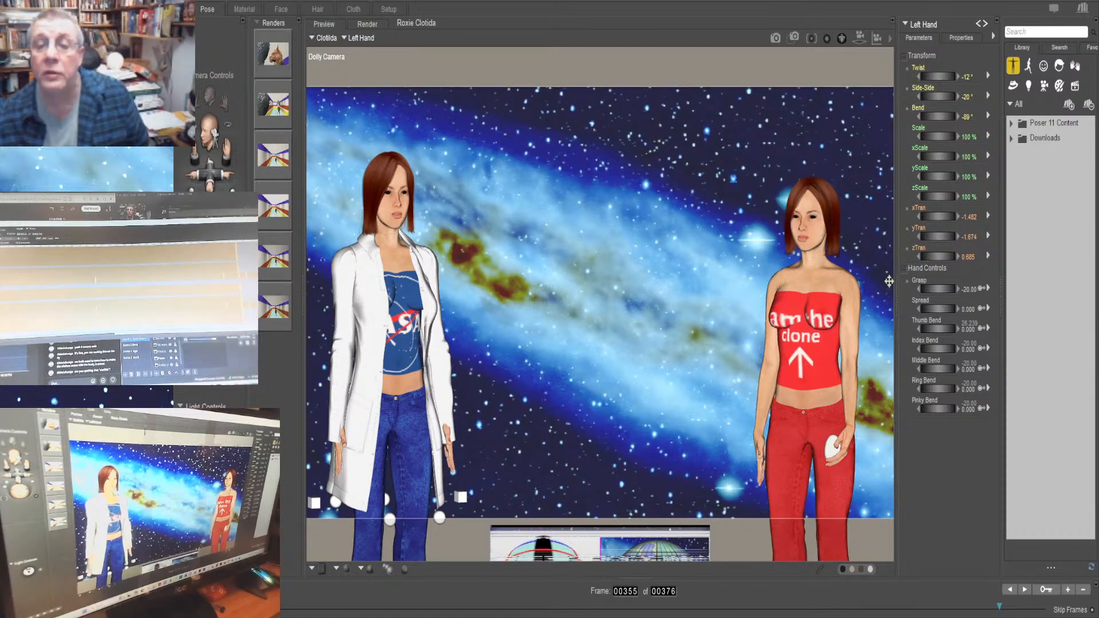
drag(945, 253, 984, 254)
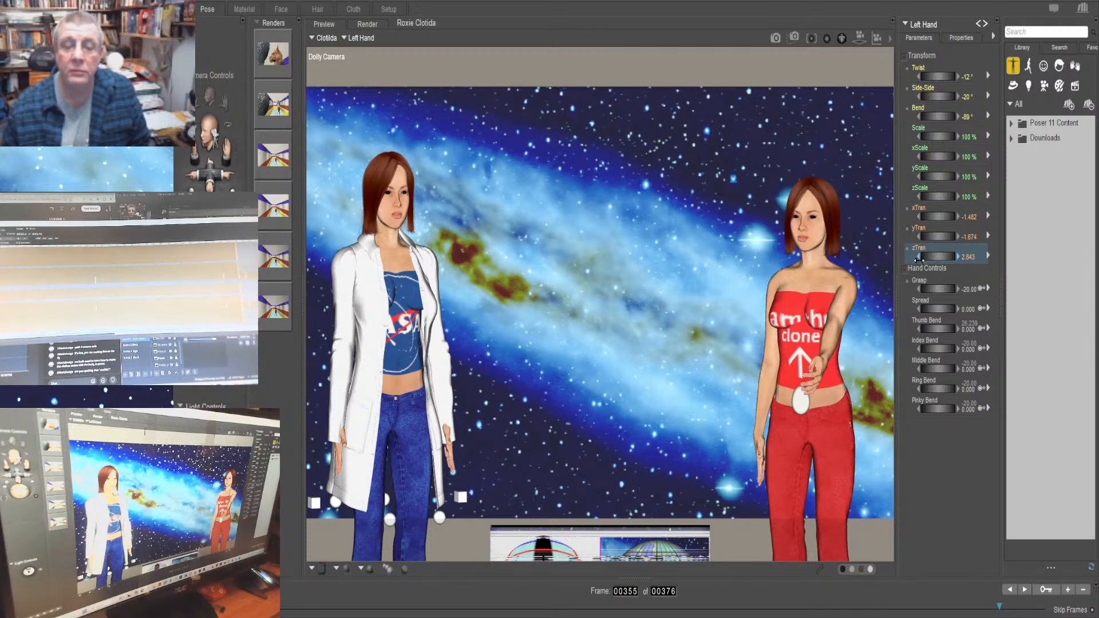
drag(931, 239, 955, 239)
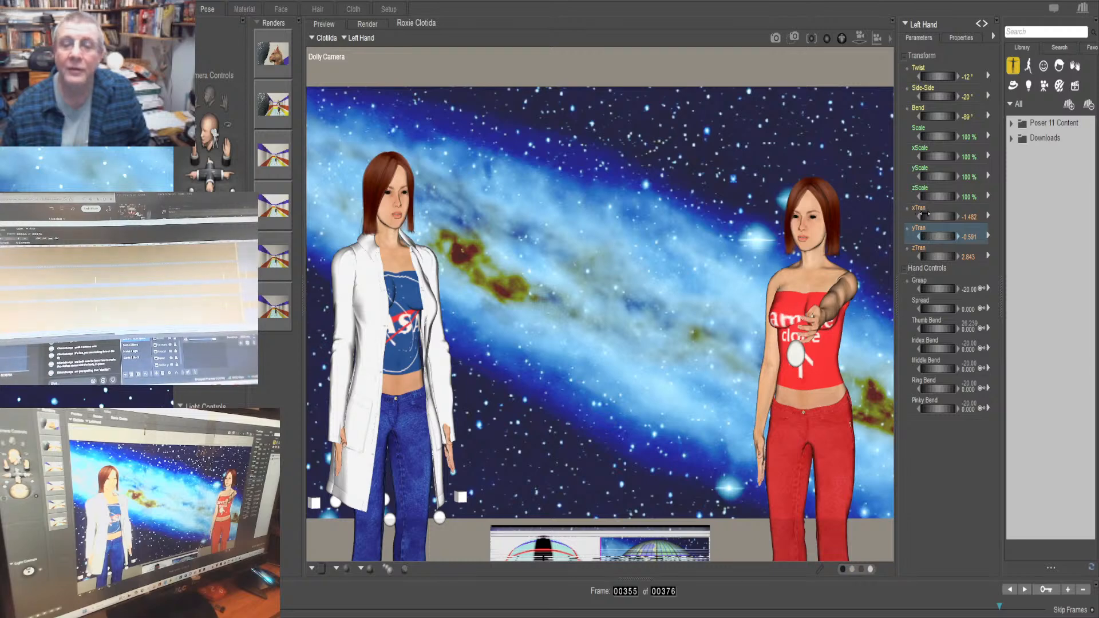
drag(929, 216, 958, 217)
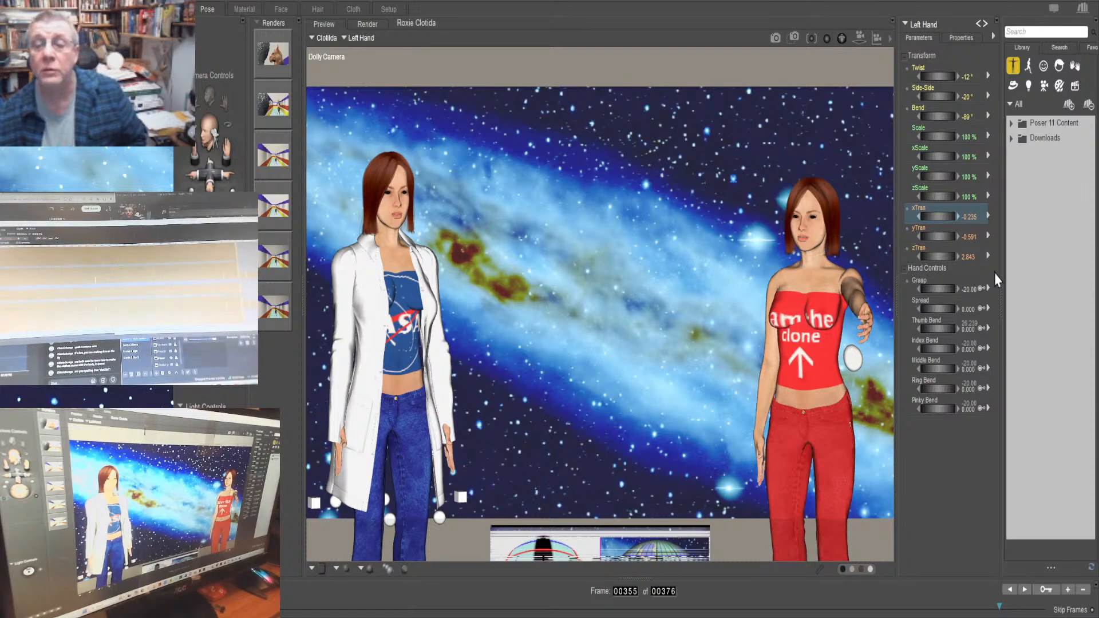
click(935, 234)
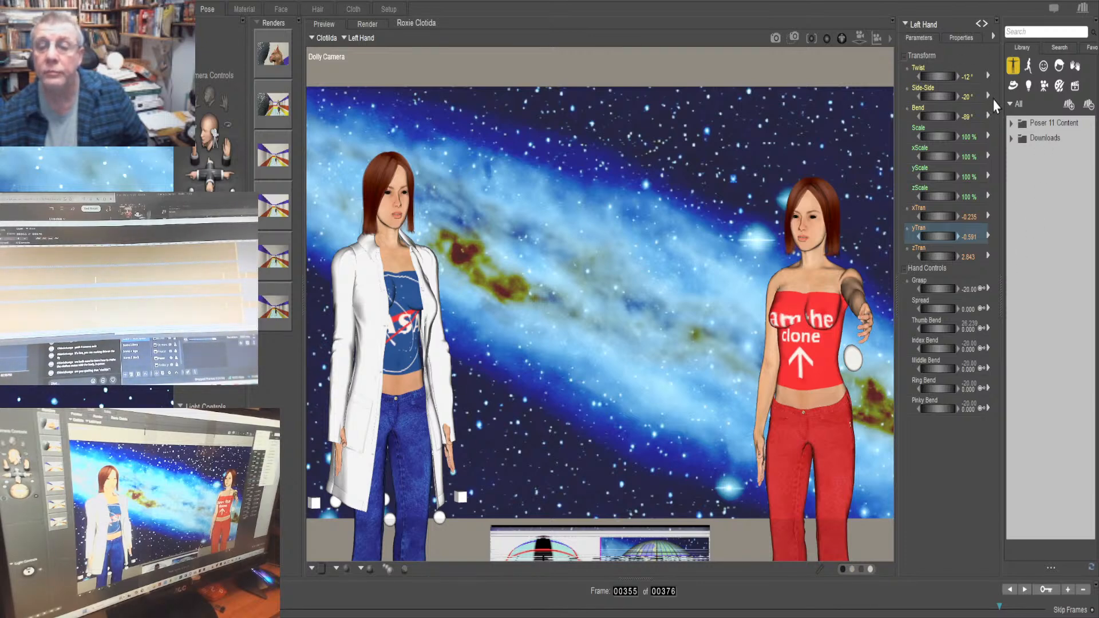
Move the egg into Clotilda's outstretched left hand at frame 355 with xTran 2.491 and yTran 4.352, raising its zTran
click(852, 359)
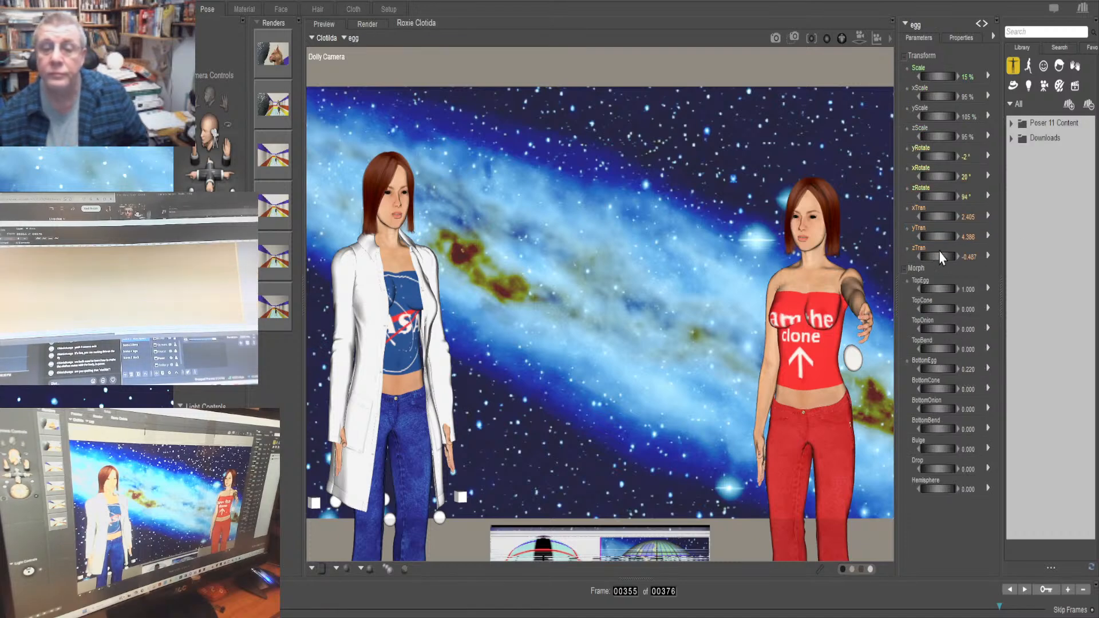
drag(932, 237, 949, 237)
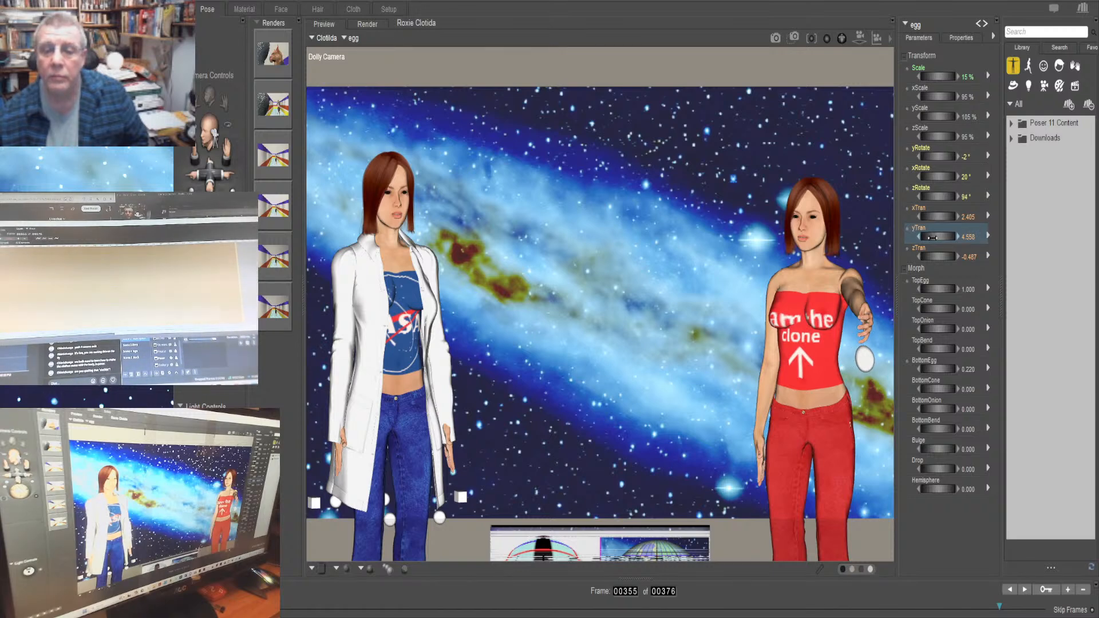
mouse_move(930, 215)
mouse_down()
mouse_move(907, 216)
mouse_move(931, 217)
mouse_up()
drag(936, 257, 933, 255)
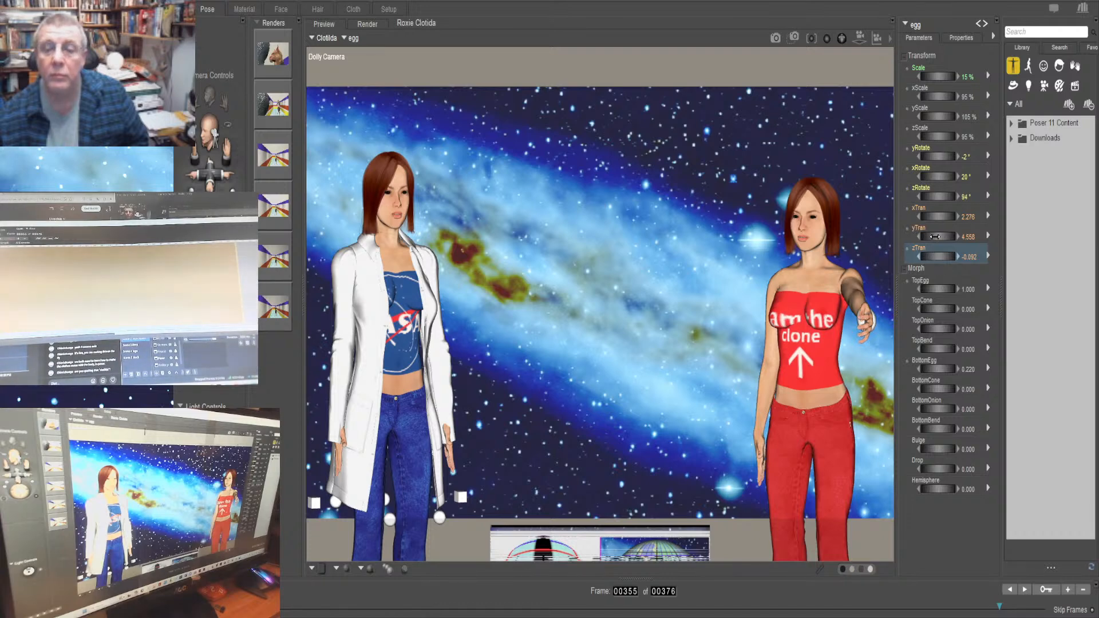
click(926, 218)
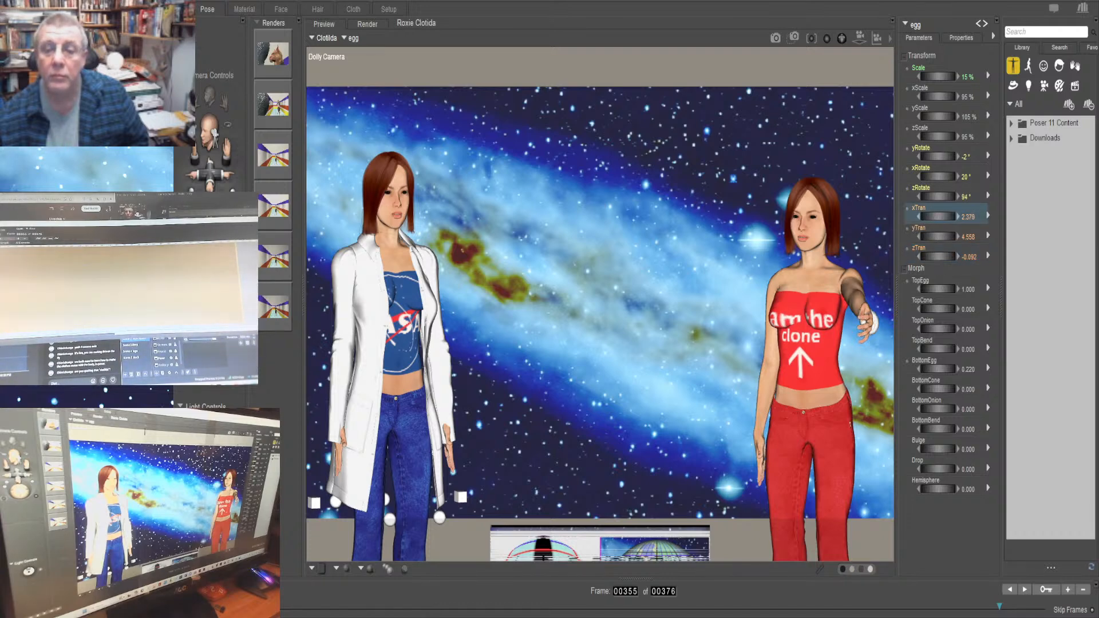
mouse_move(926, 217)
mouse_down()
mouse_move(940, 217)
mouse_move(926, 237)
mouse_up()
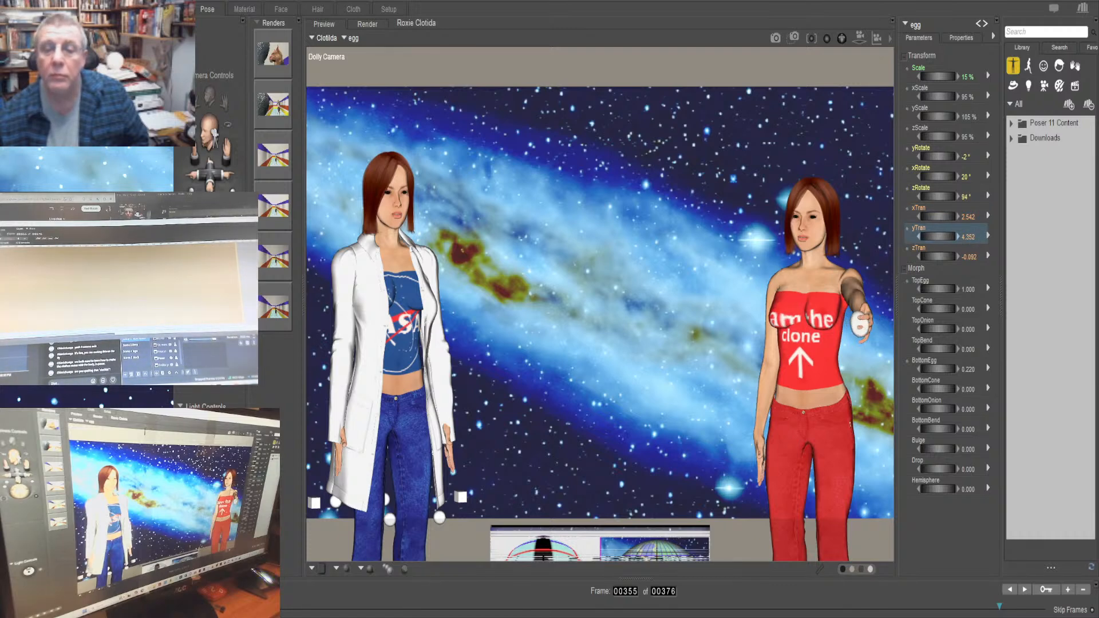
click(937, 217)
drag(937, 216, 930, 216)
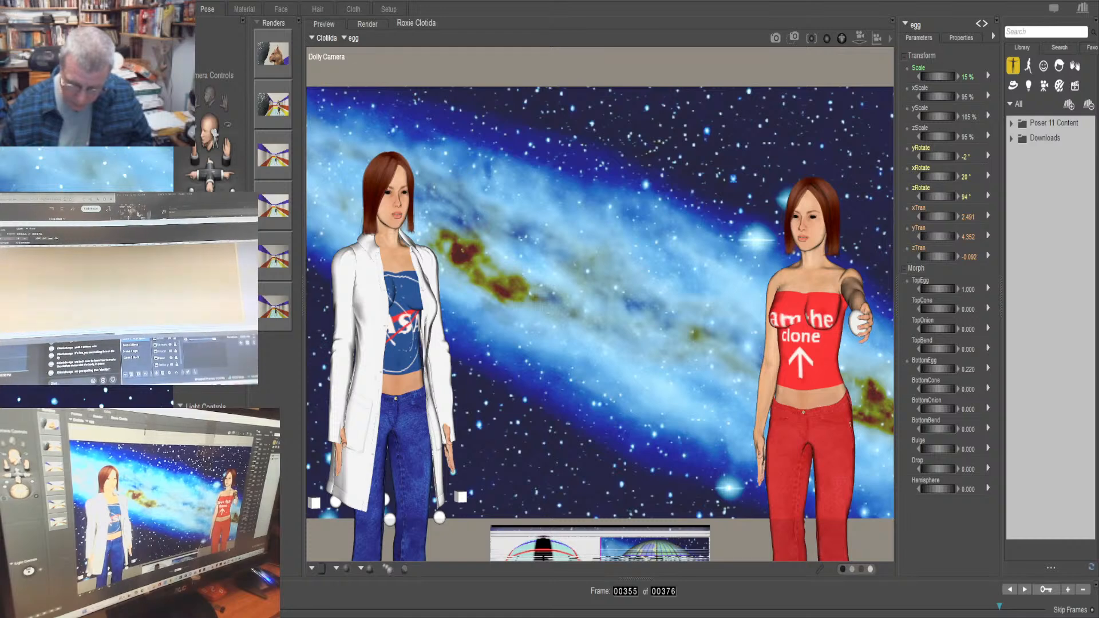
Scrub the animation and go to frames 325, 340 and 355 to check the poses of Clotilda and the egg
key(BackSpace)
text(2)
key(Return)
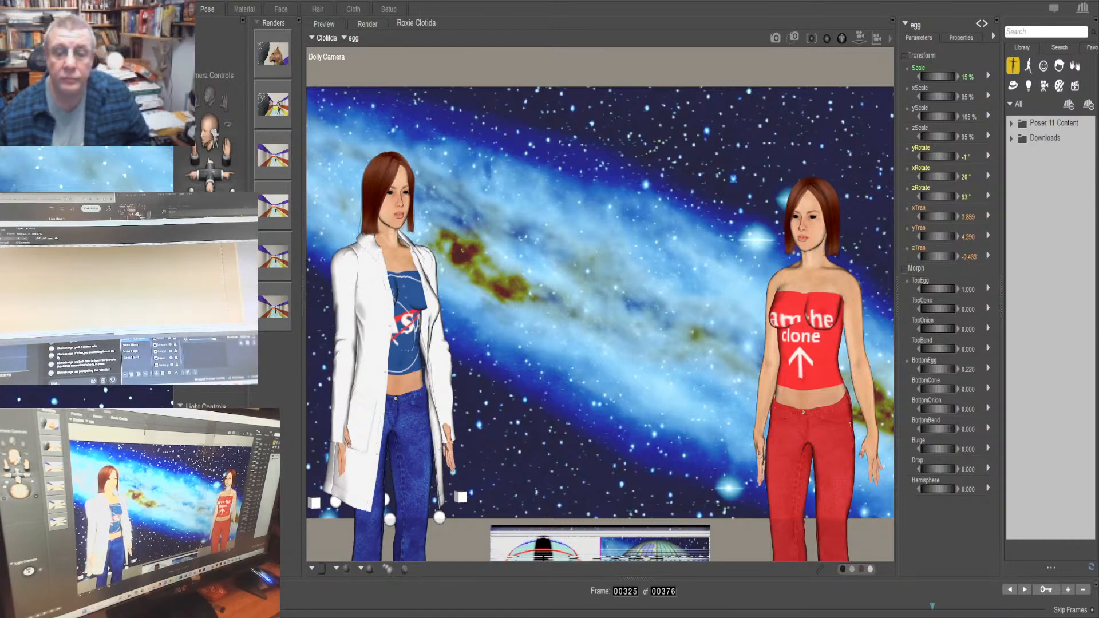
mouse_move(932, 606)
mouse_down()
mouse_move(1036, 606)
mouse_move(1003, 606)
mouse_up()
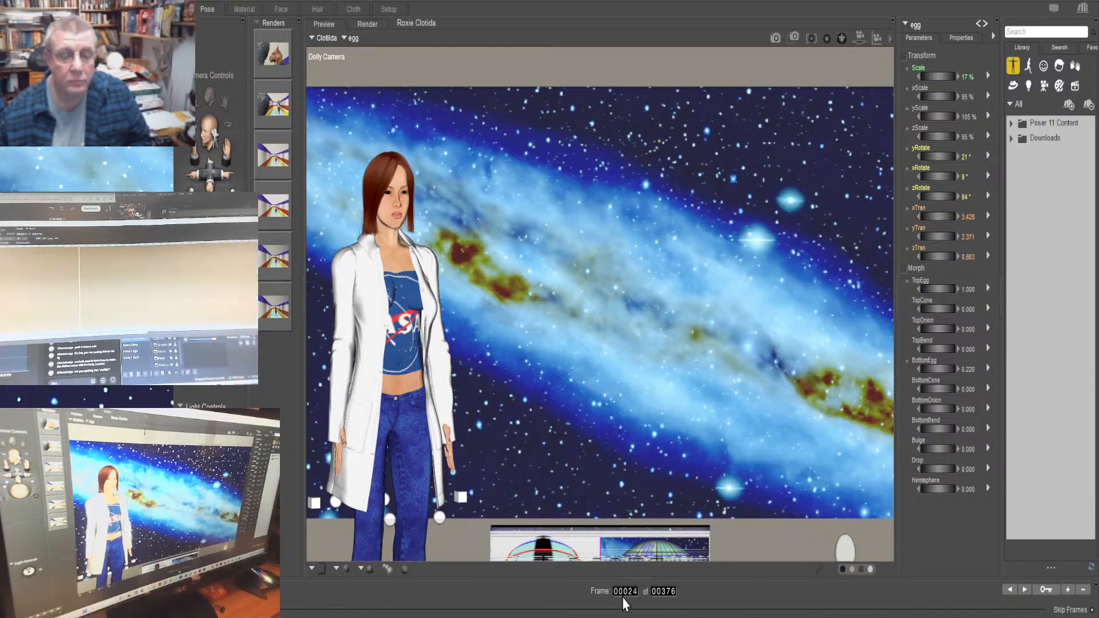
text(325)
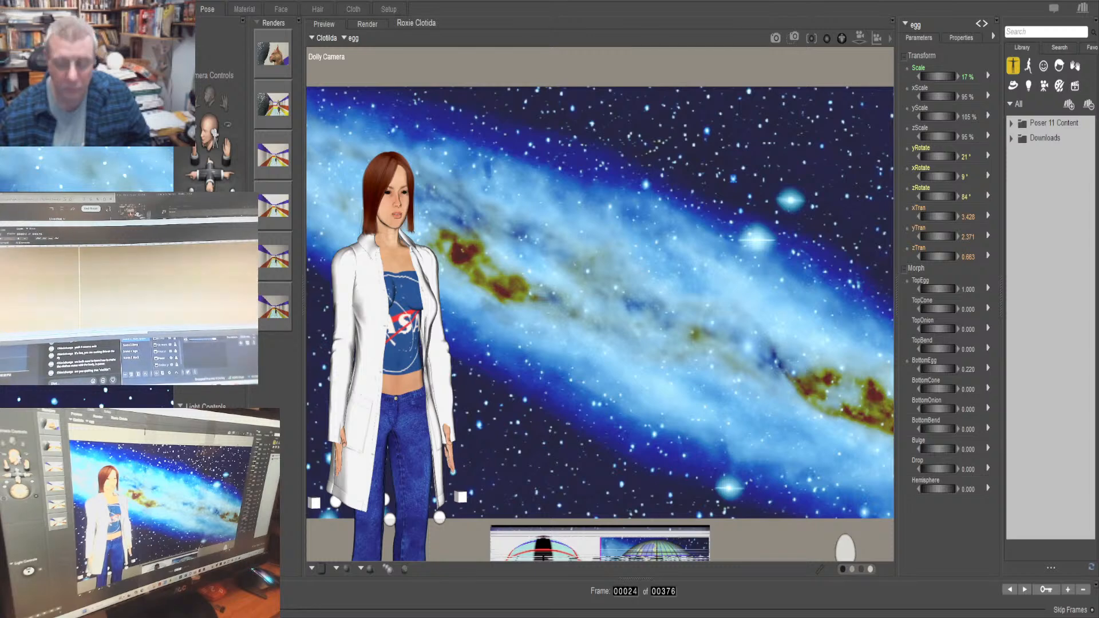
key(Return)
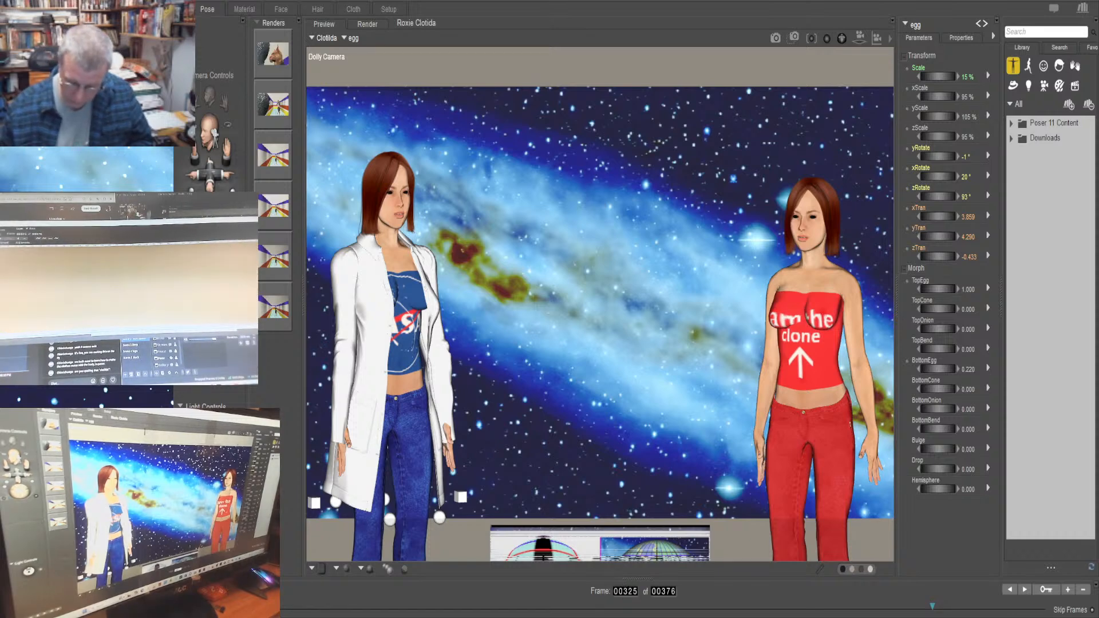
text(340)
key(Return)
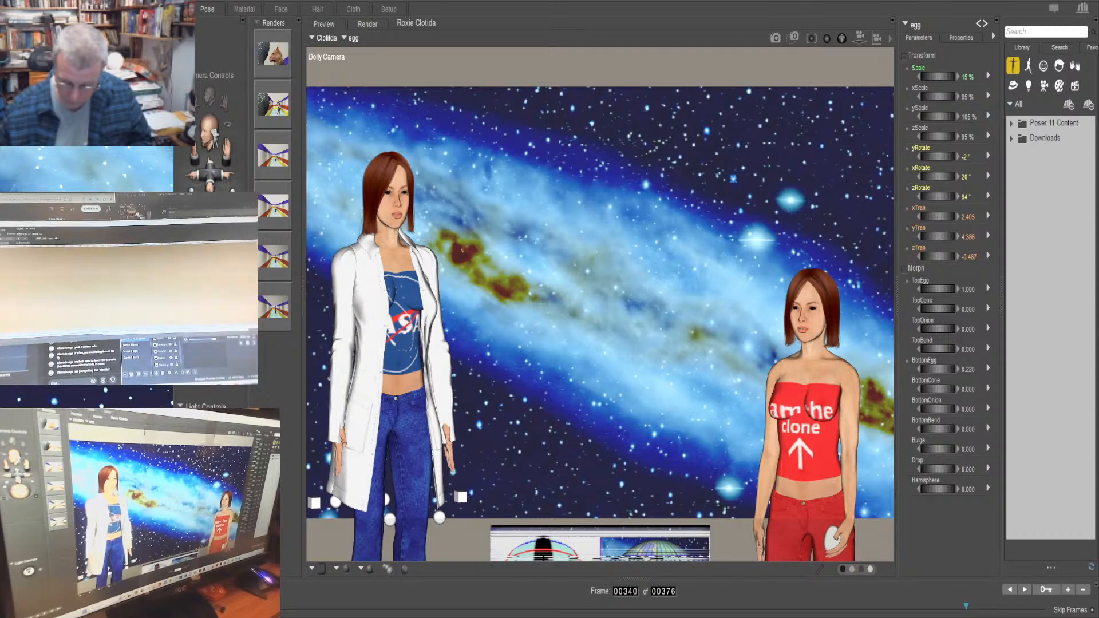
text(355)
key(Return)
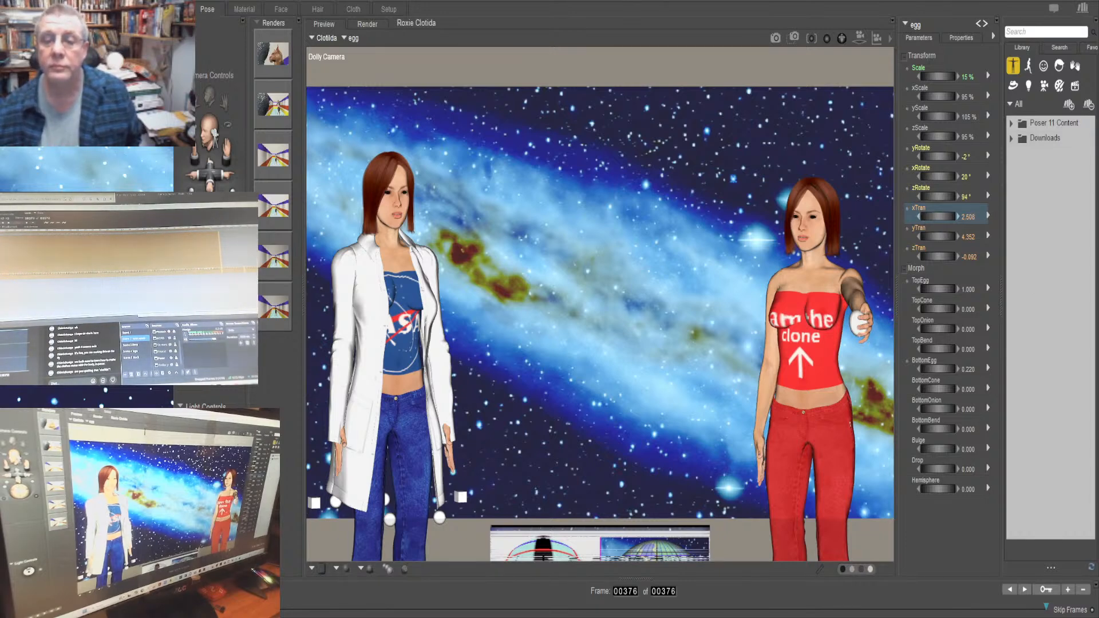
At frame 376, drop the egg away from Clotilda's hand by setting its yTran to 4.625 and zTran to -2.397
drag(937, 217, 947, 216)
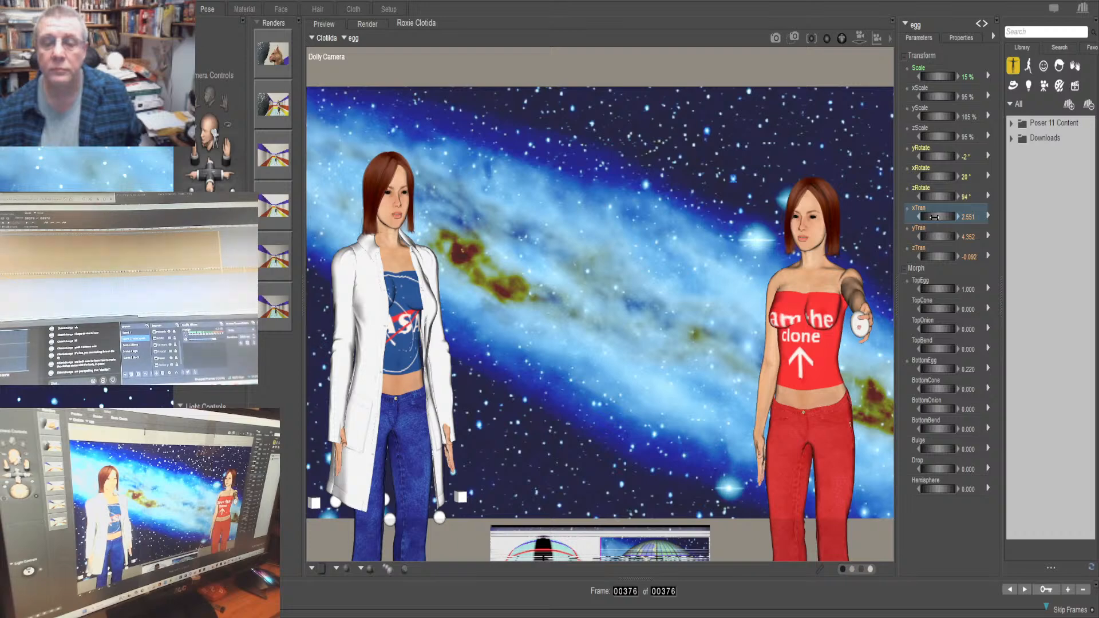
key(ctrl+z)
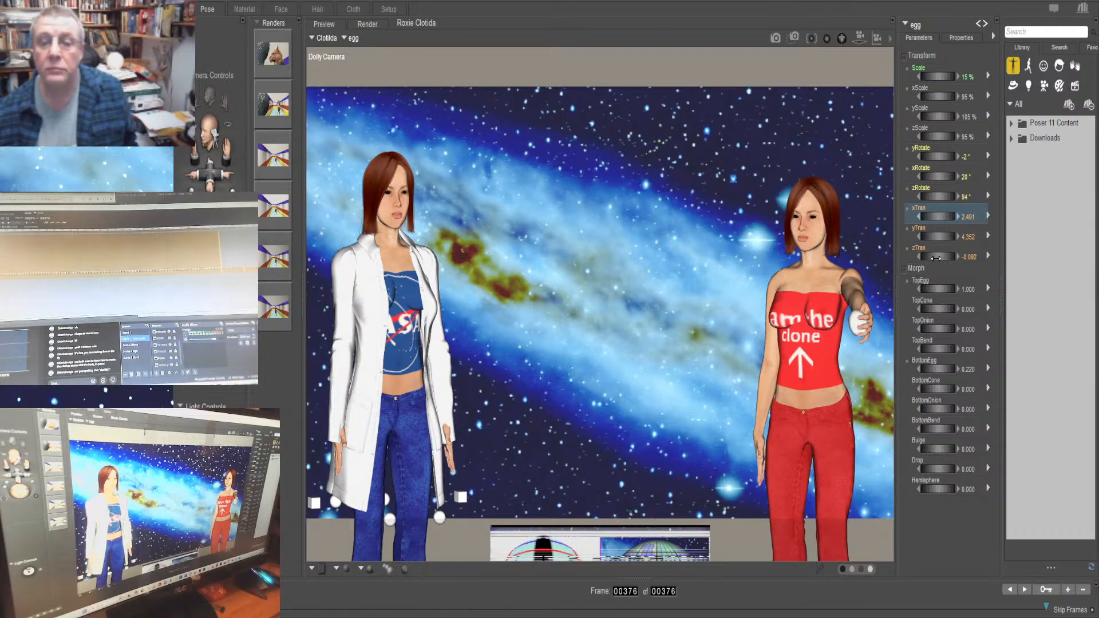
drag(936, 258, 786, 258)
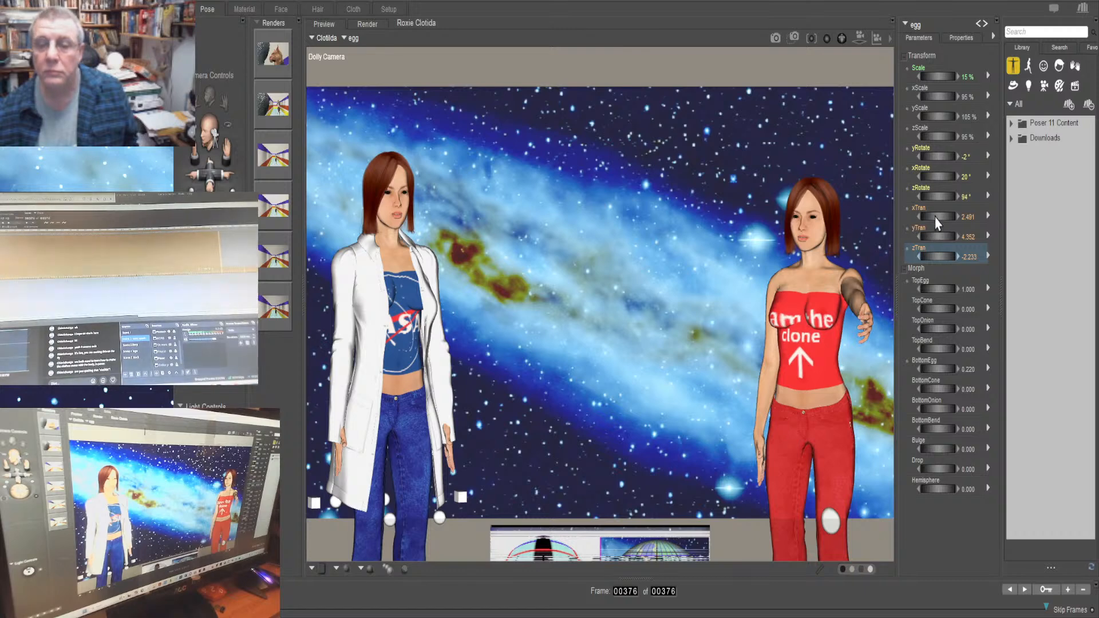
drag(939, 236, 952, 255)
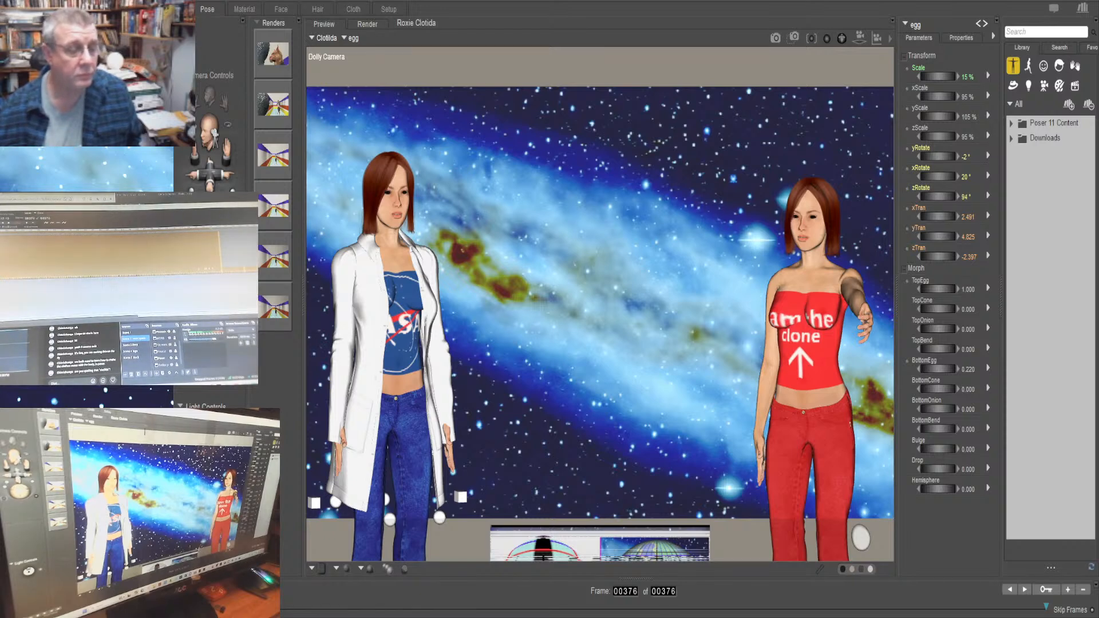
Return to frame 1 and play the animation to review the egg's motion
key(Home)
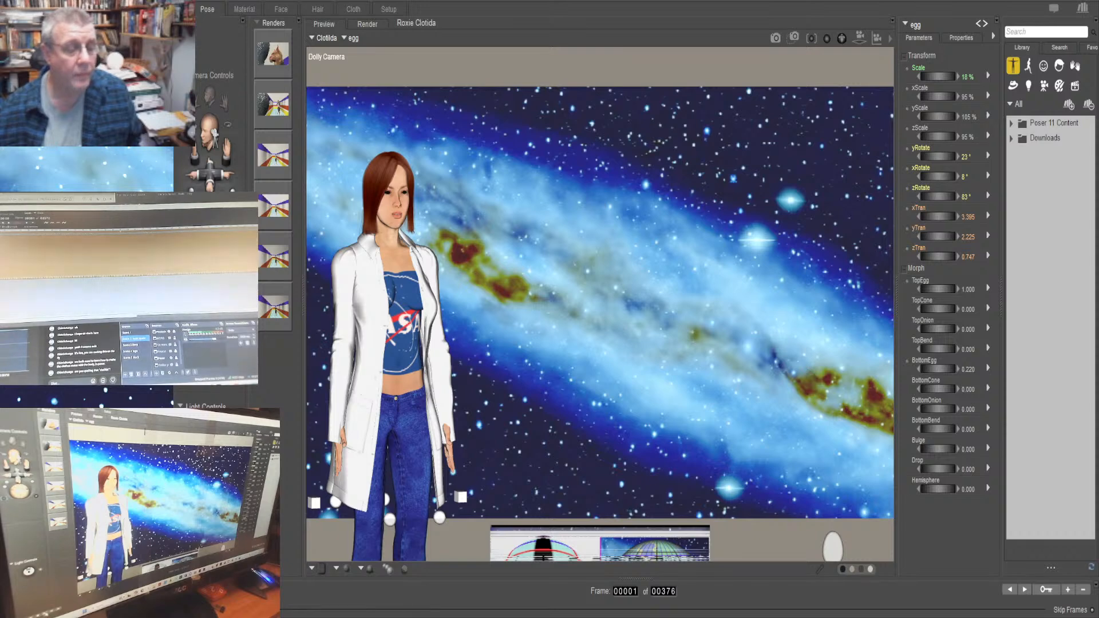
key(space)
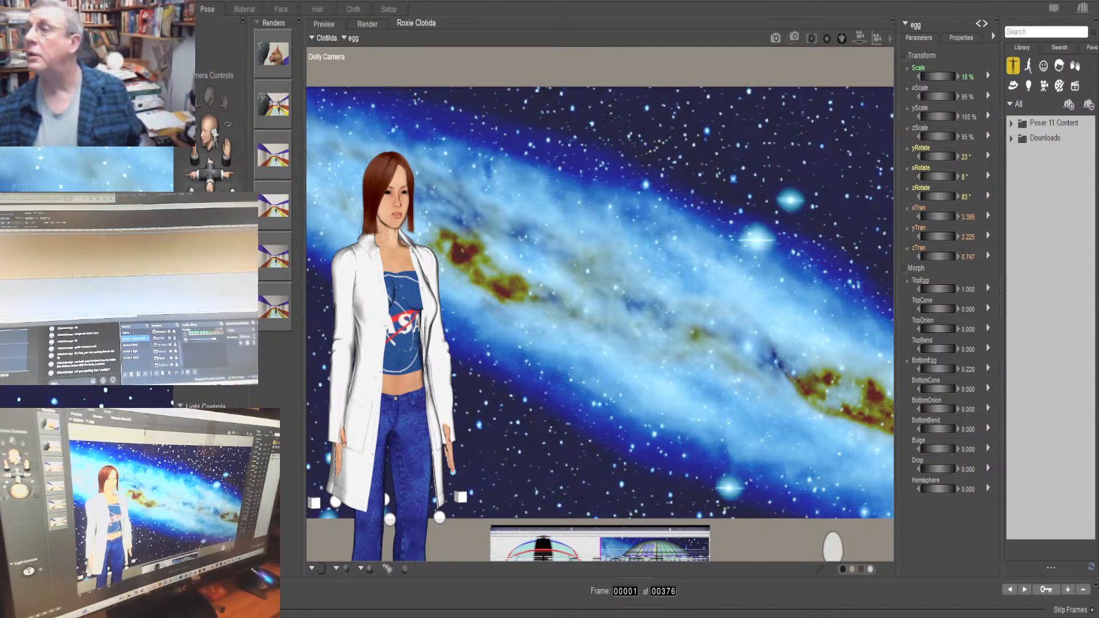
Open the animation palette to view the egg's keyframes, close it and restore the parameters area's width
drag(1097, 179, 939, 99)
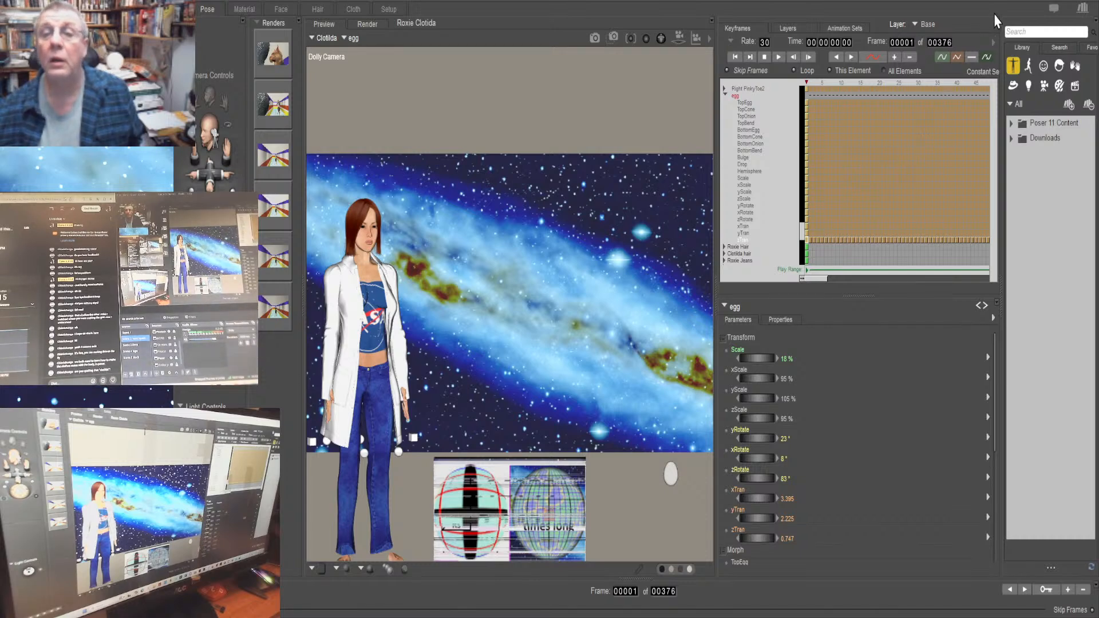
click(1013, 42)
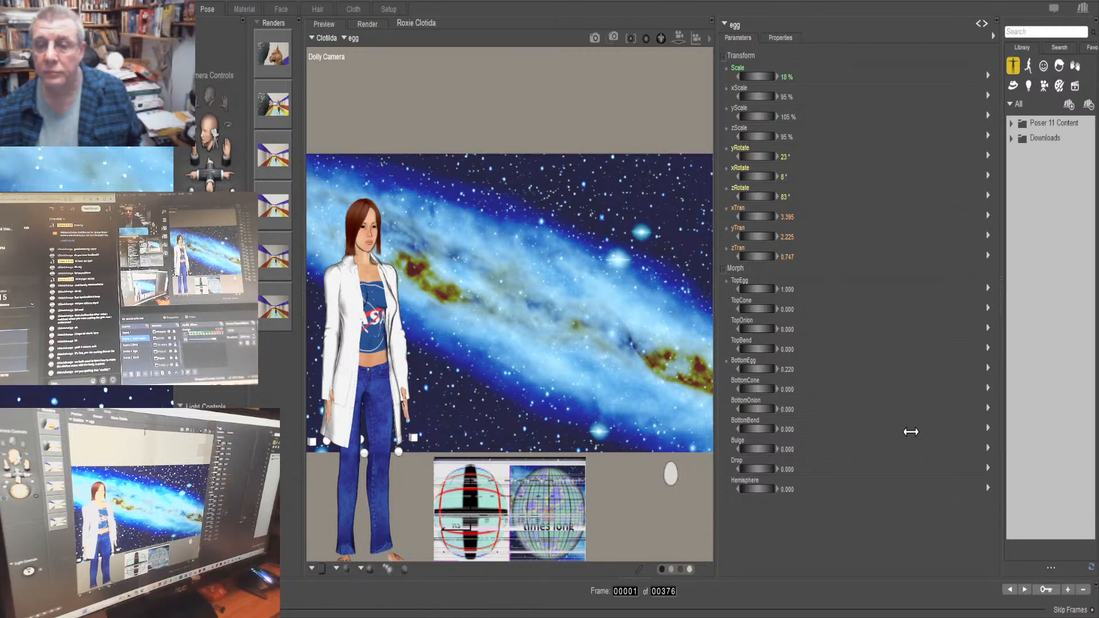
drag(934, 431, 929, 430)
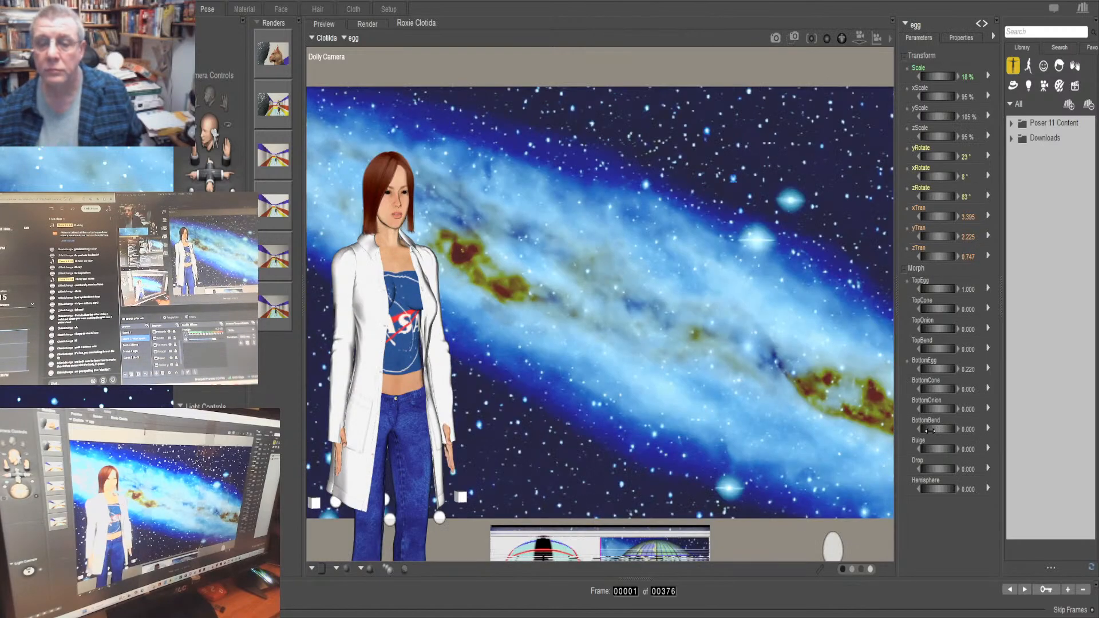